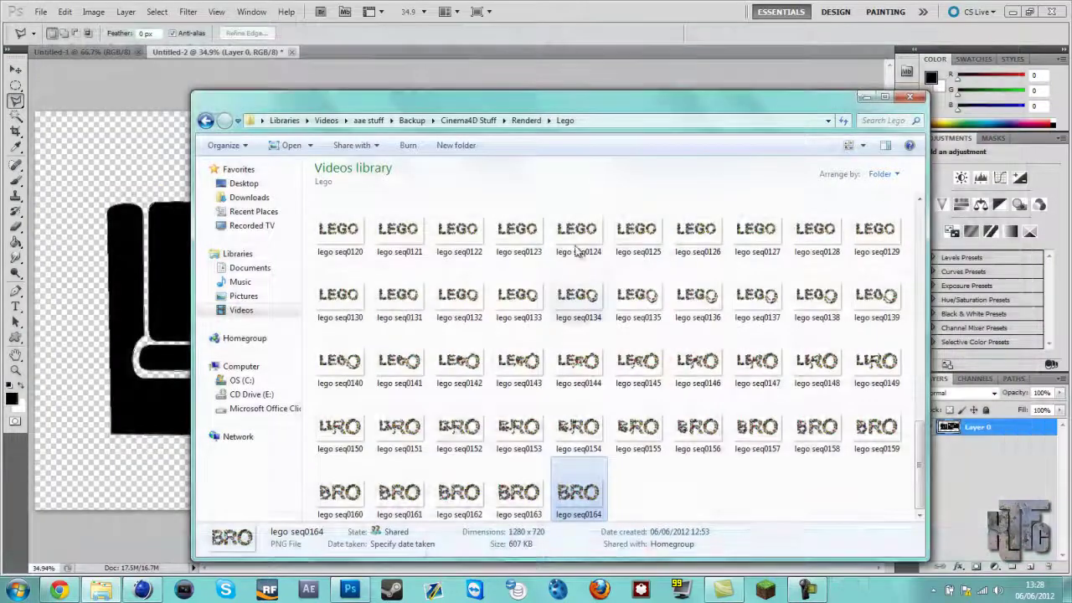
- View the rendered frame lego seq0124, then close it and minimise the file browser
double_click(578, 238)
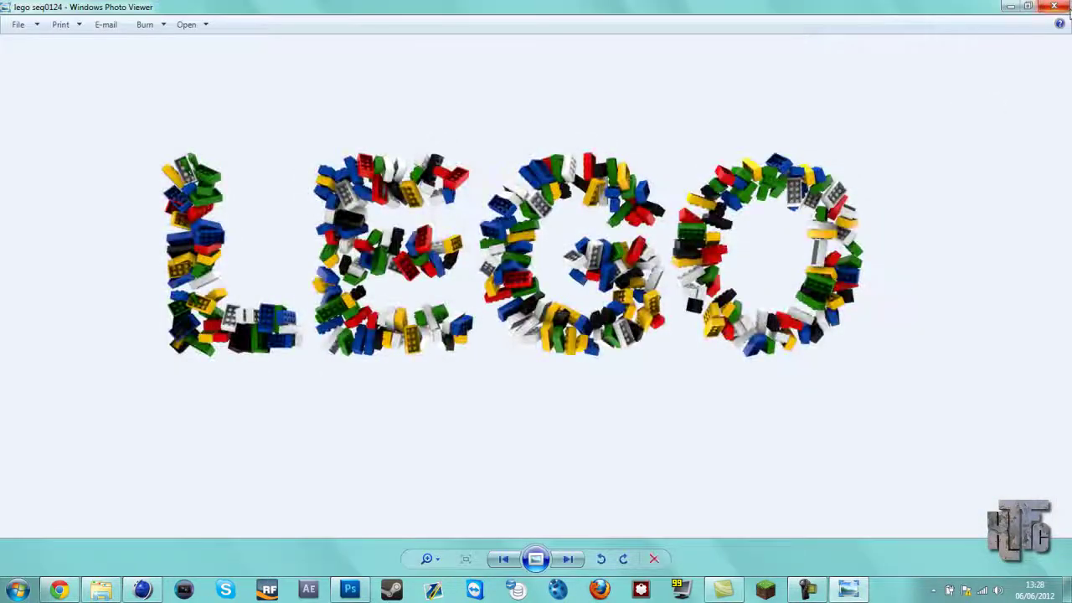
click(1059, 7)
click(865, 97)
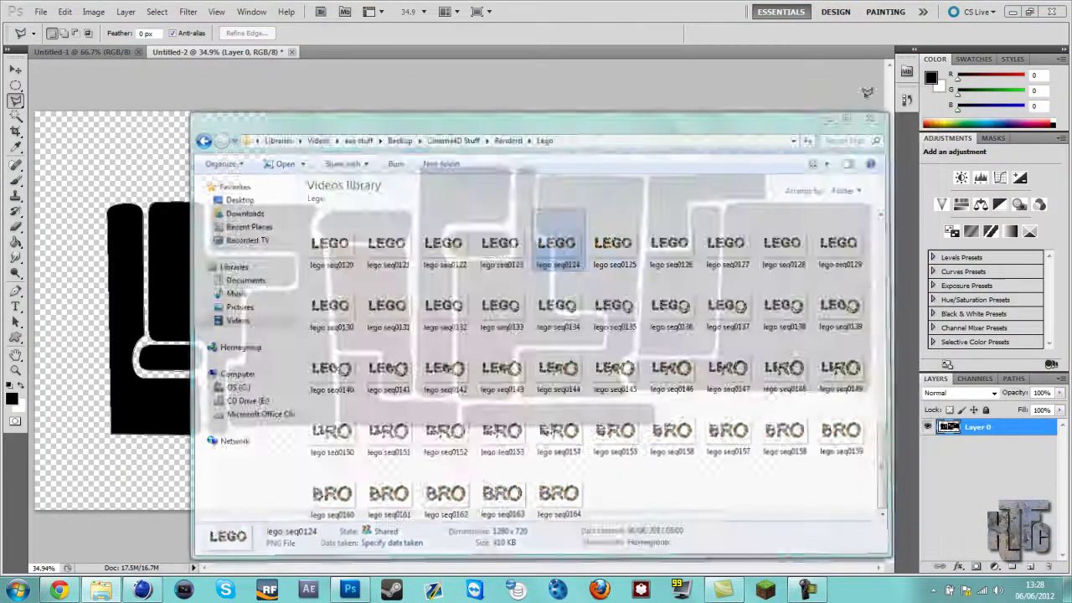
click(41, 13)
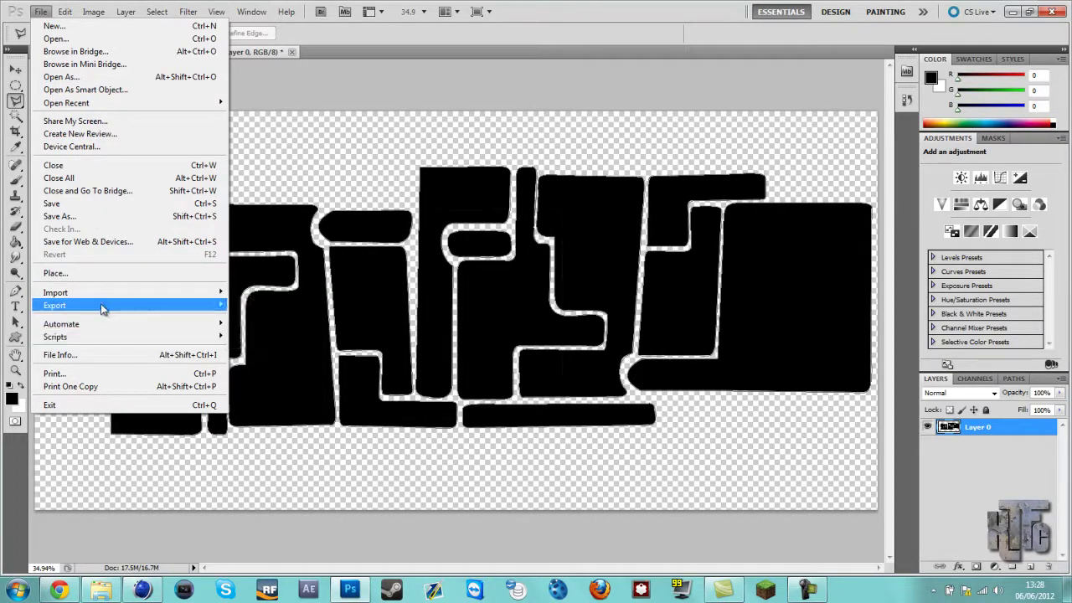
mouse_move(97, 293)
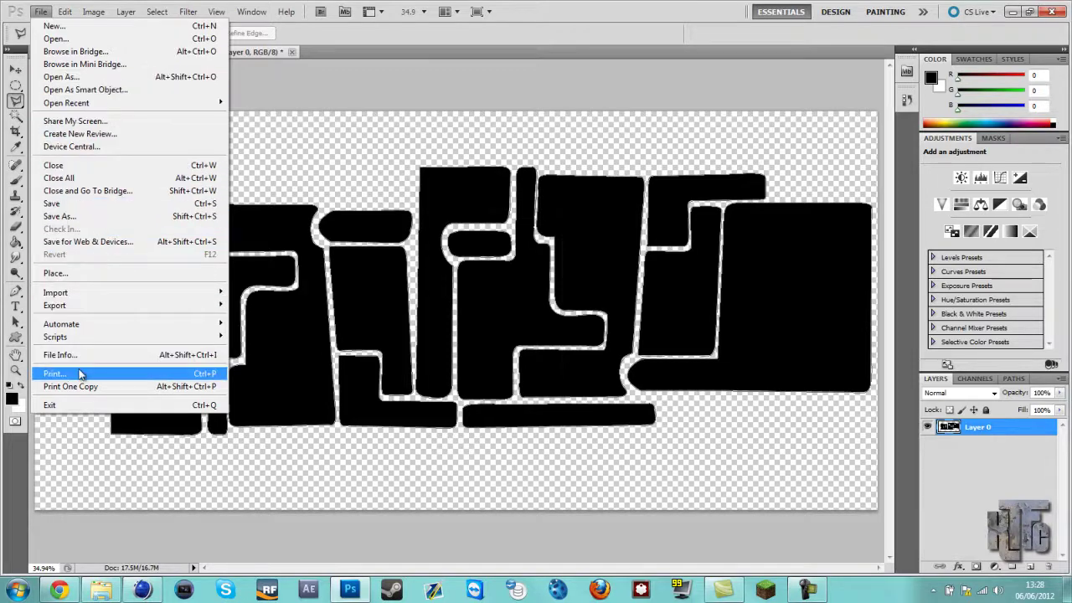
click(102, 591)
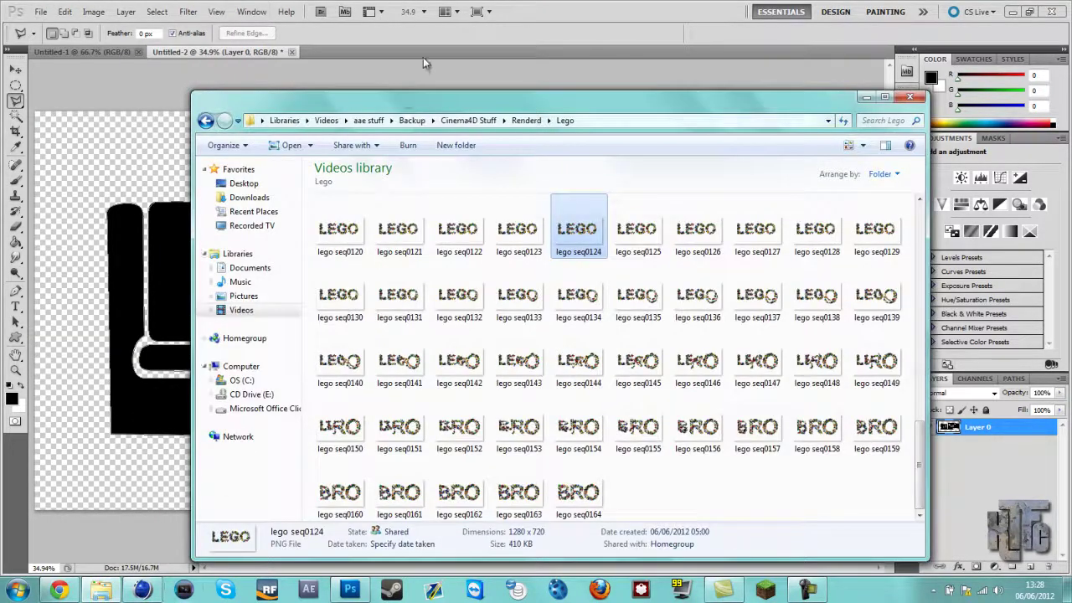
click(457, 121)
click(412, 121)
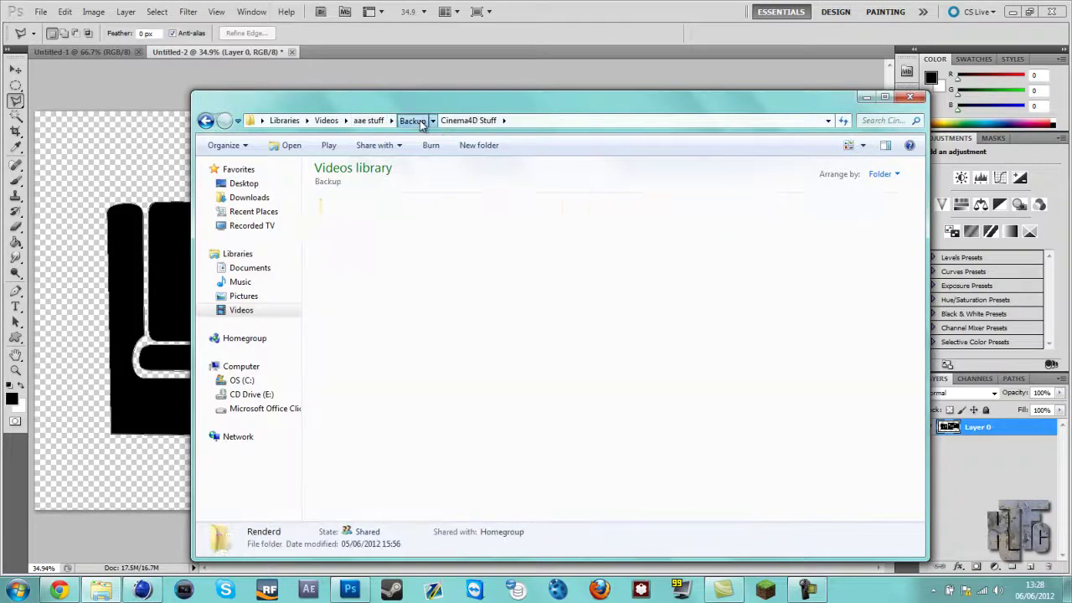
- Switch to Cinema 4D and merge the Illustrator file aSpline tut glitch.ai into the current scene, with Connect Splines enabled
click(132, 592)
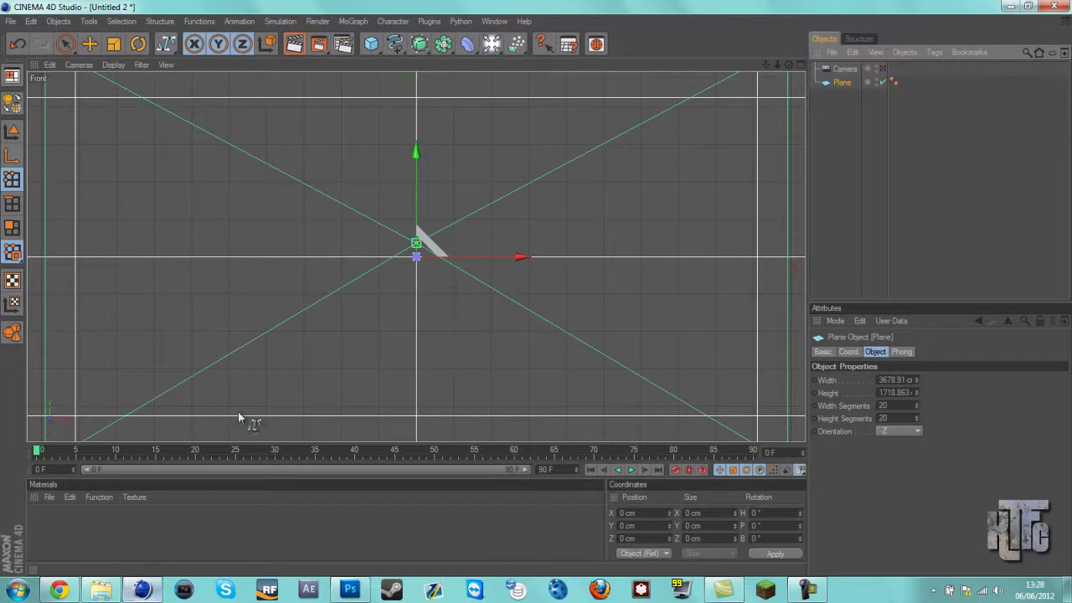
click(10, 20)
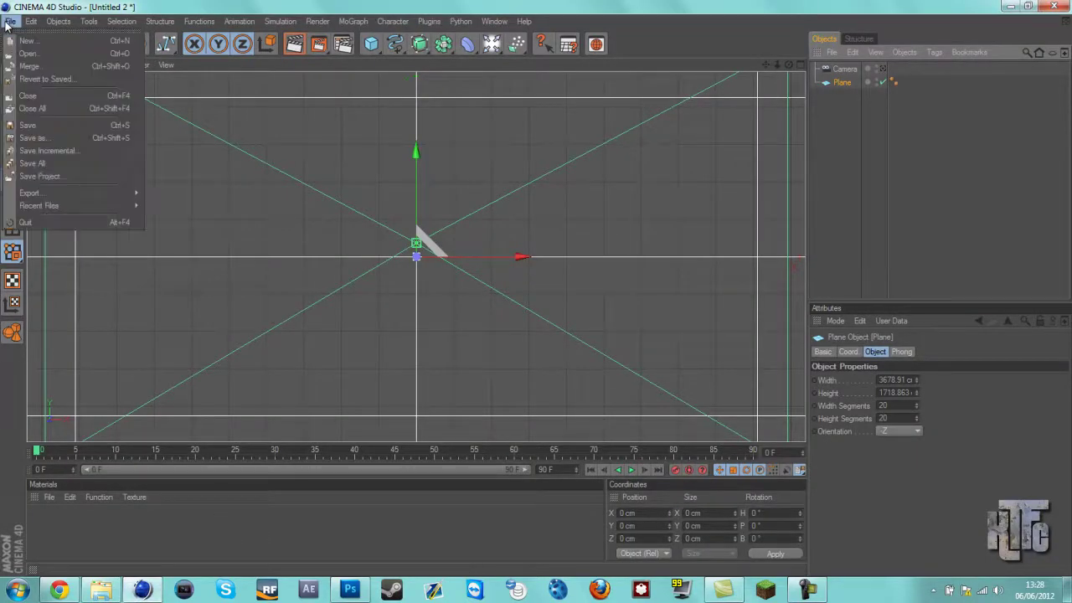
click(47, 65)
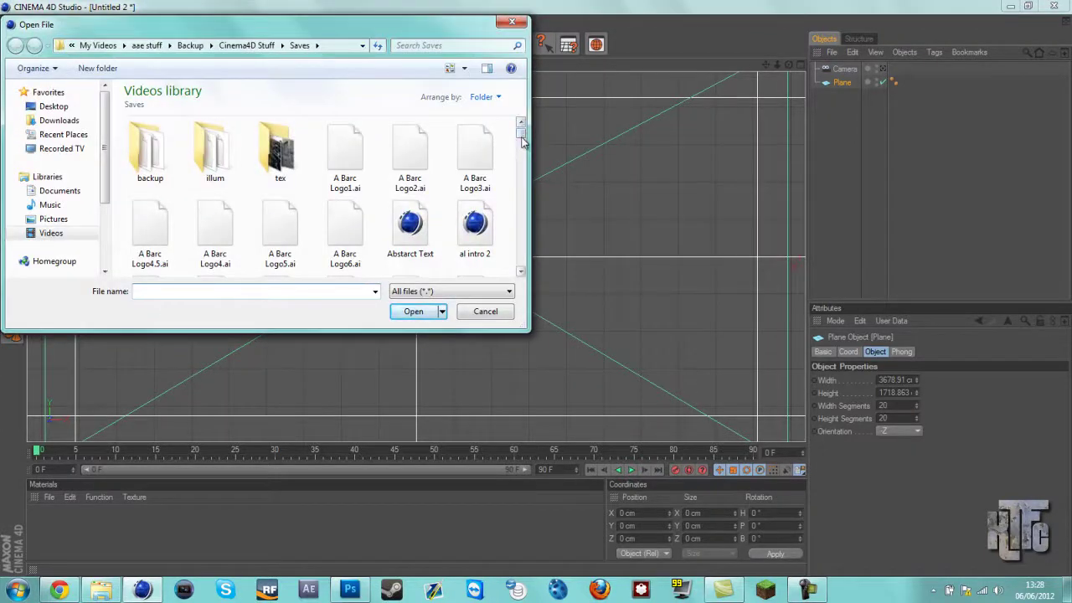
drag(521, 141, 519, 147)
click(409, 243)
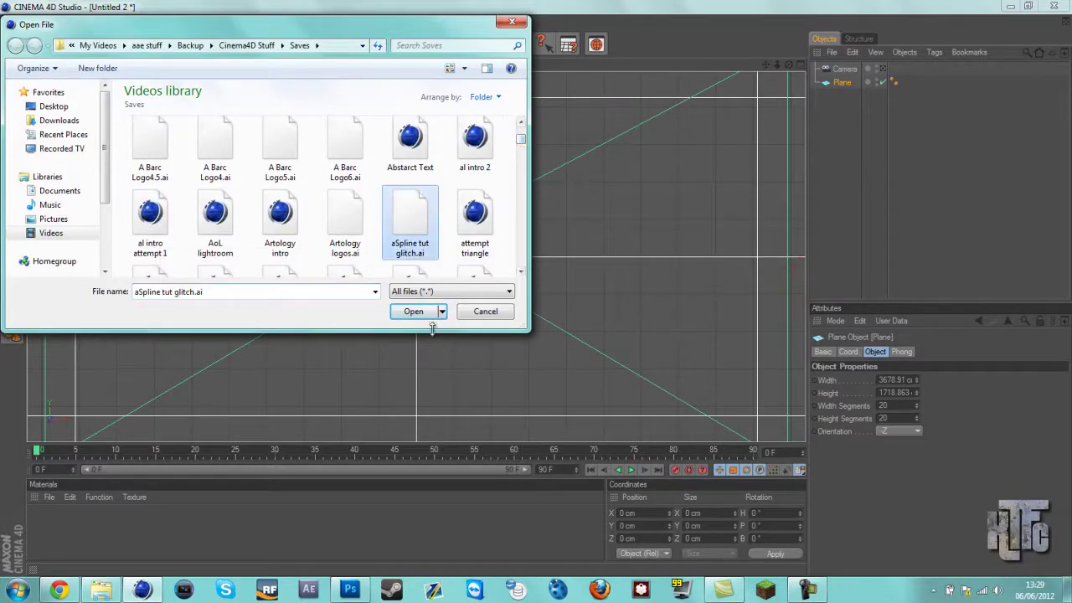
click(416, 312)
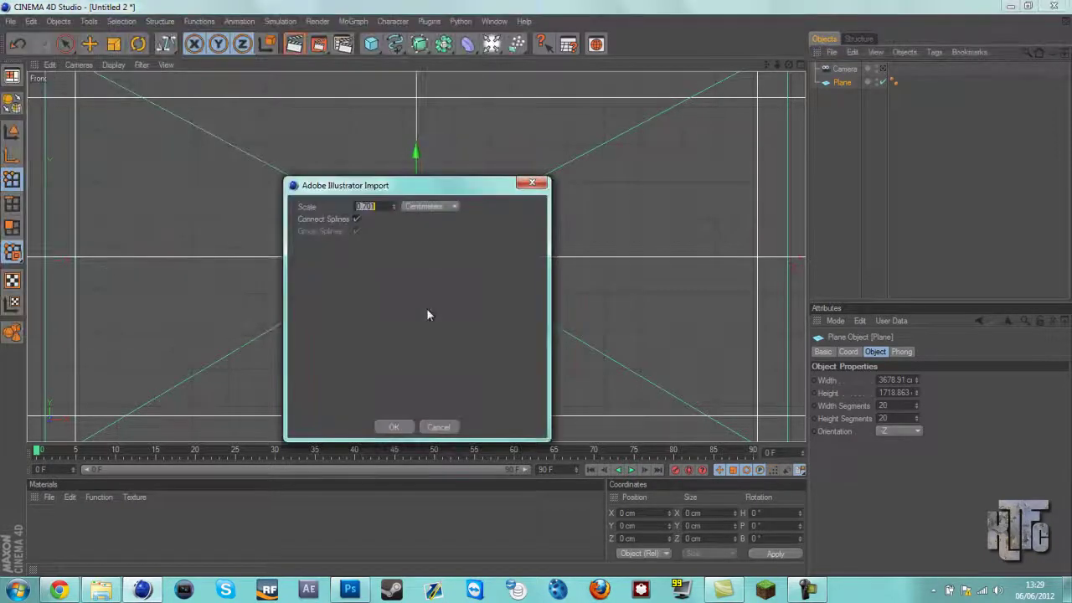
click(395, 204)
click(391, 428)
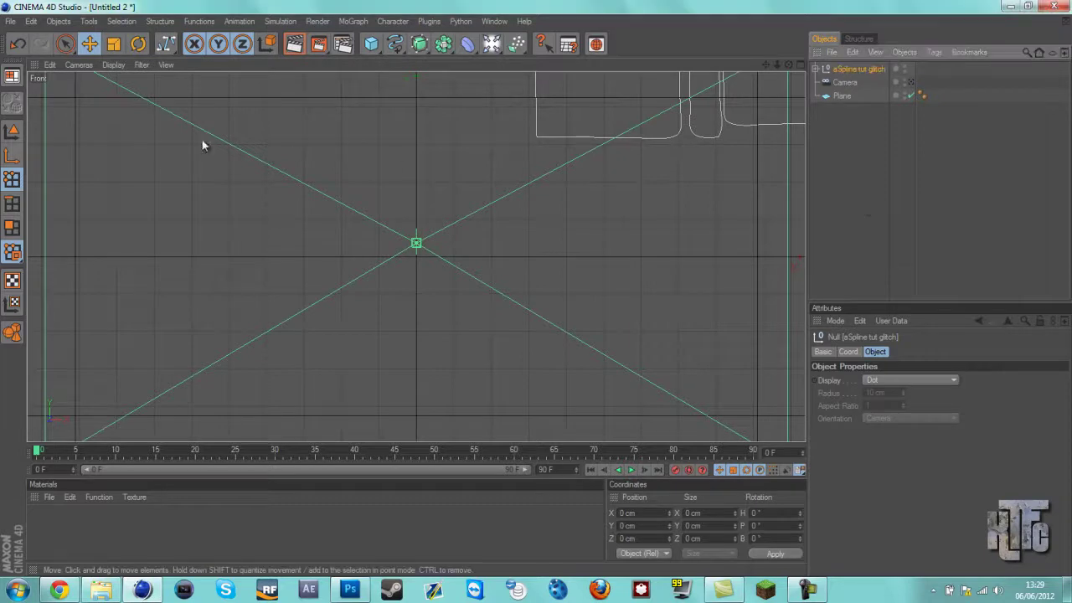
- Centre the imported aSpline tut glitch null by setting its X and Y position to 0 cm
click(11, 132)
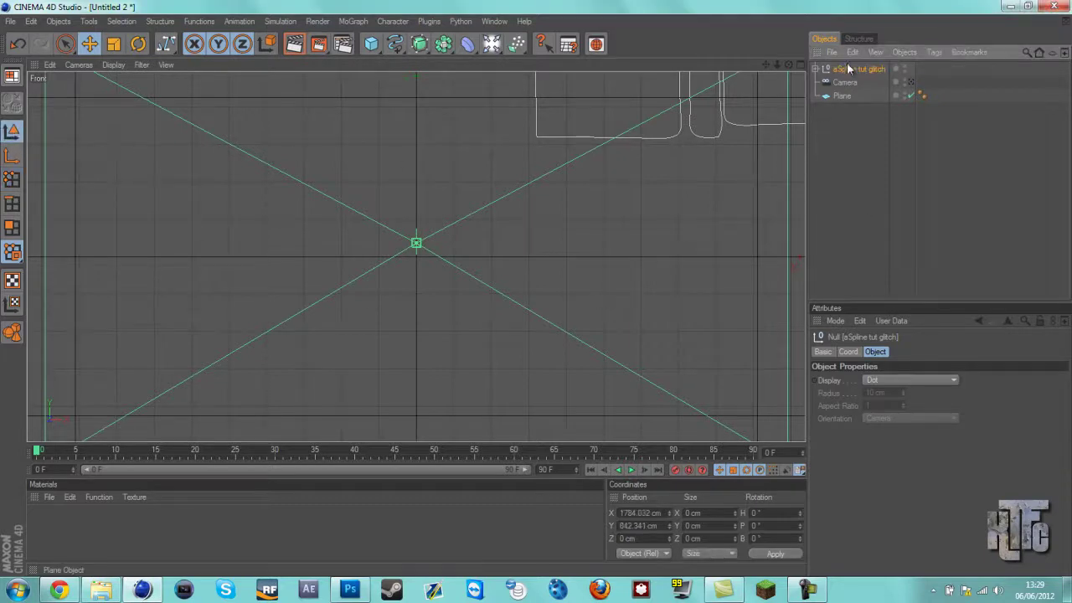
double_click(660, 512)
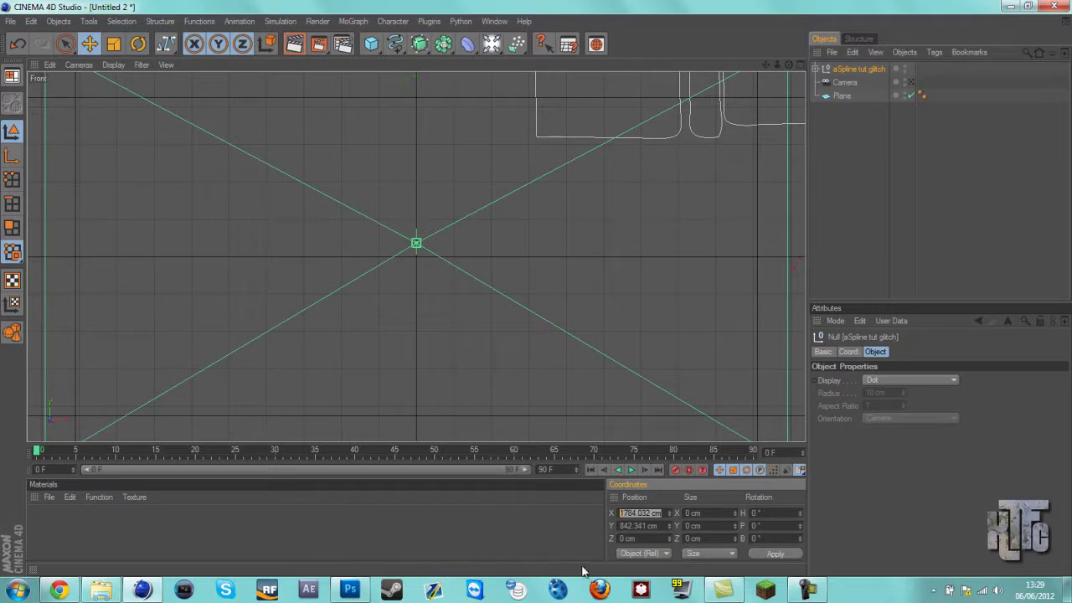
text(0)
key(Tab)
text(0)
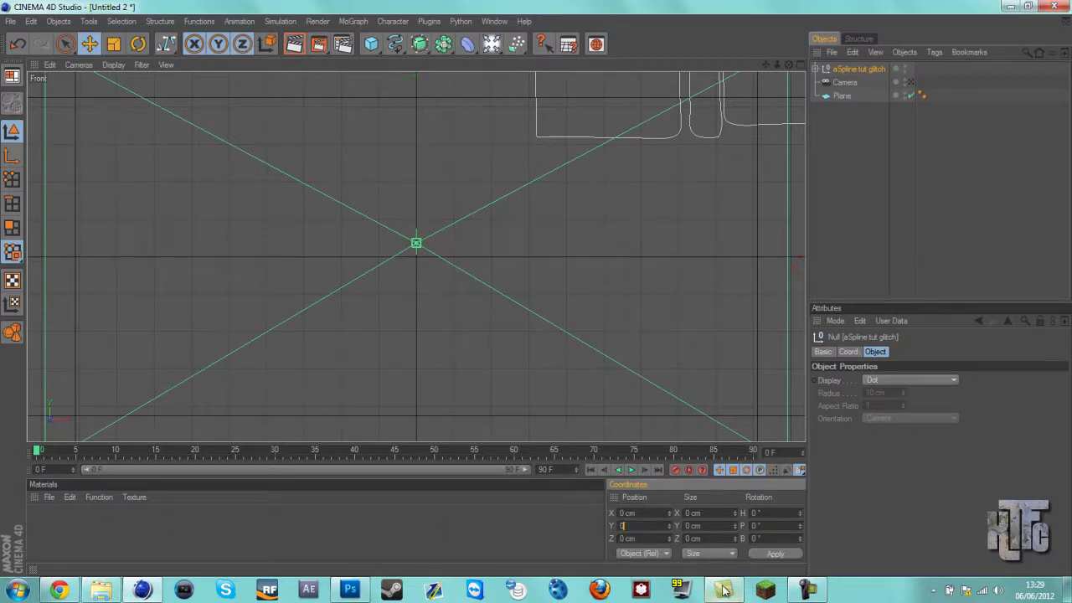
click(774, 555)
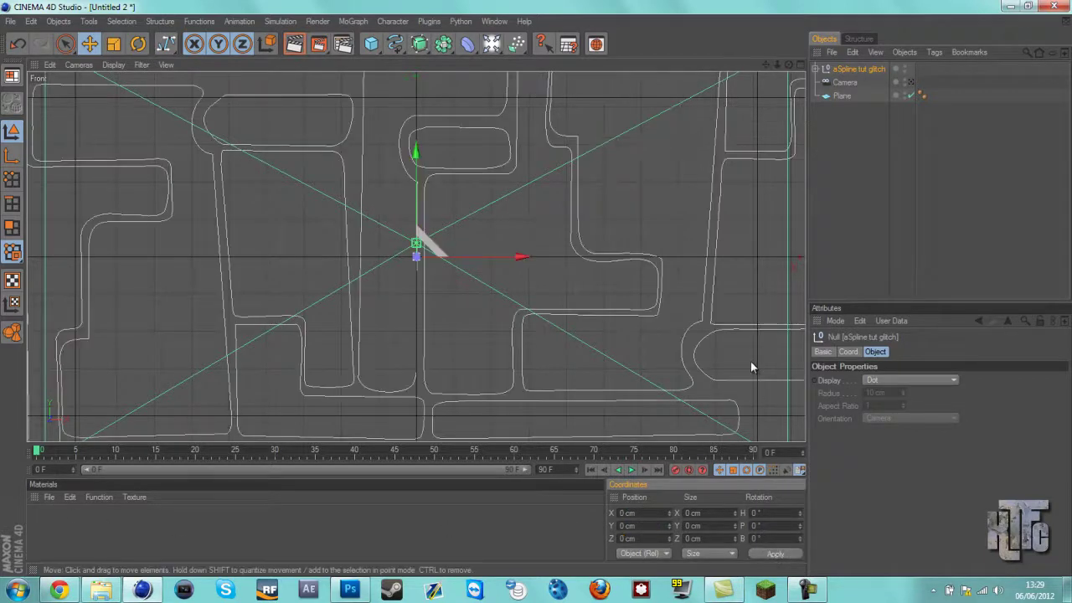
- Switch to the perspective view and inspect the imported splines against the plane and camera
click(855, 207)
key(F1)
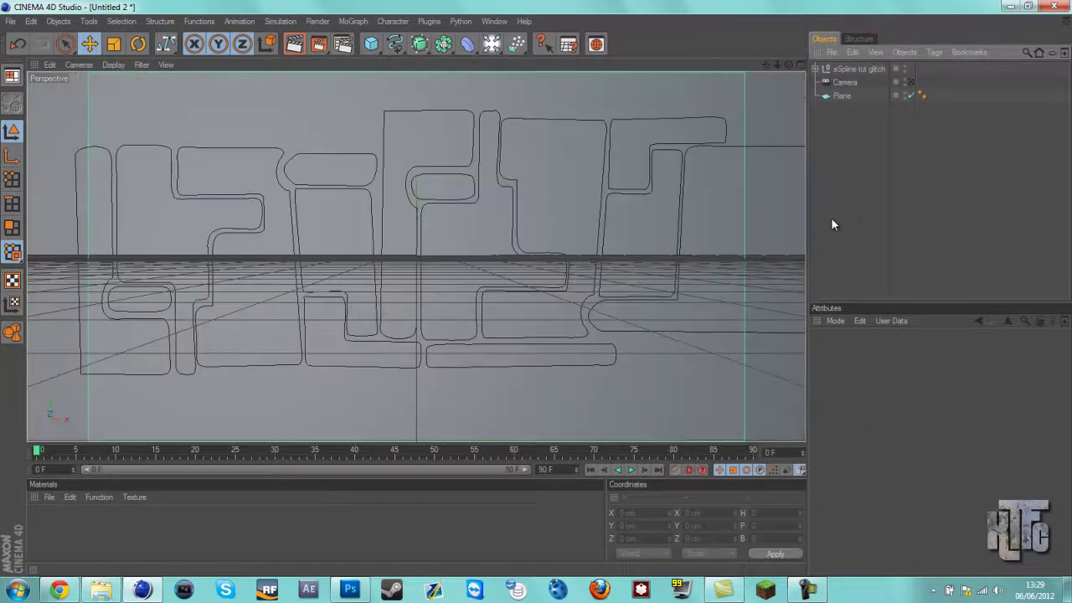
scroll(582, 272, down, 3)
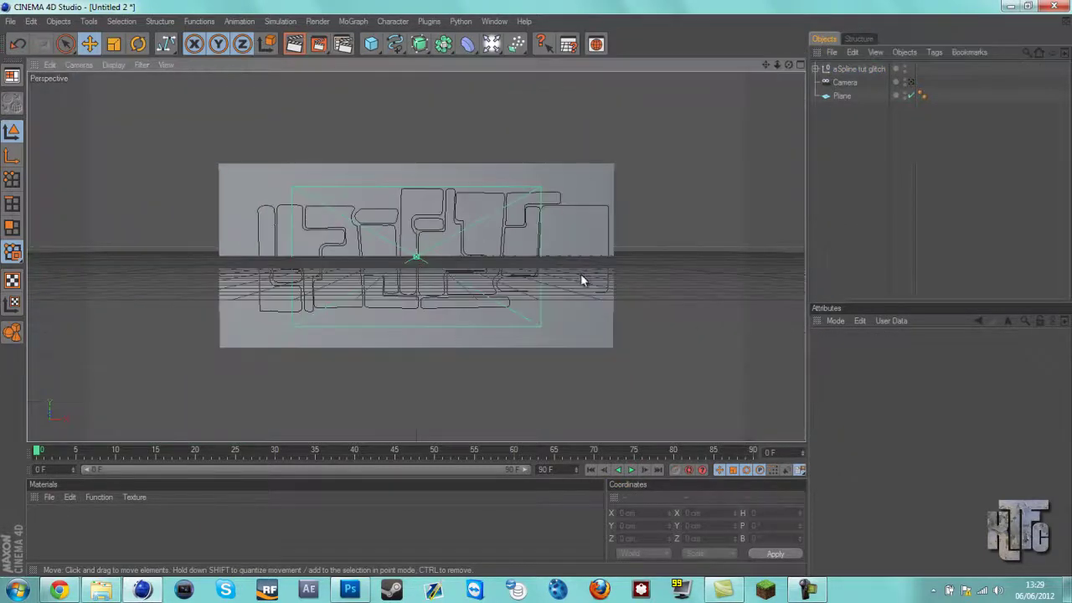
scroll(722, 198, up, 5)
scroll(701, 215, down, 3)
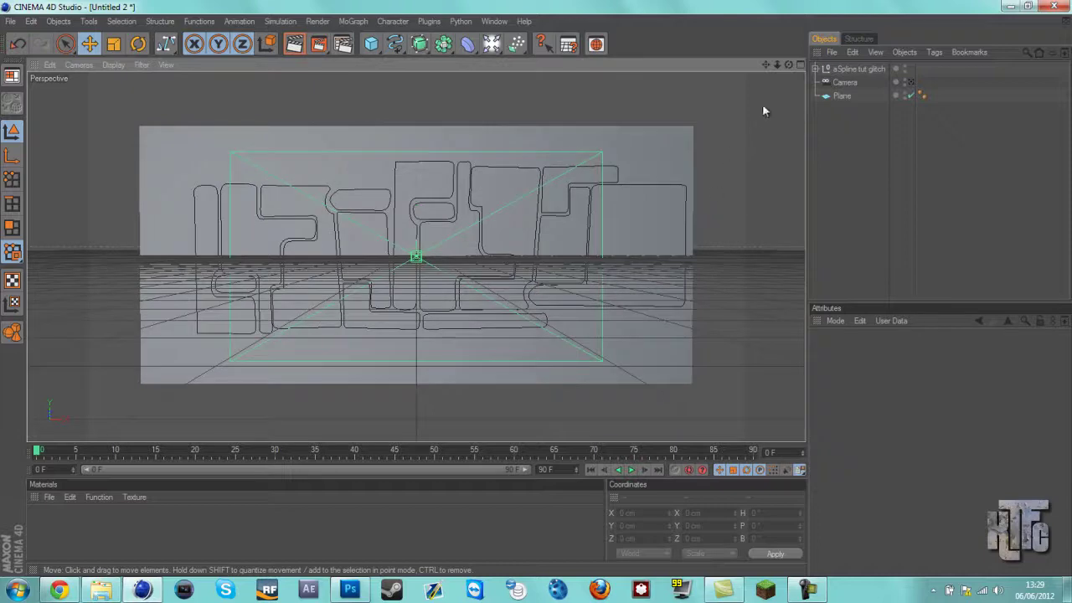
mouse_move(536, 292)
alt+mouse_down()
mouse_move(526, 290)
mouse_move(558, 294)
mouse_move(511, 292)
mouse_move(540, 289)
alt+mouse_up()
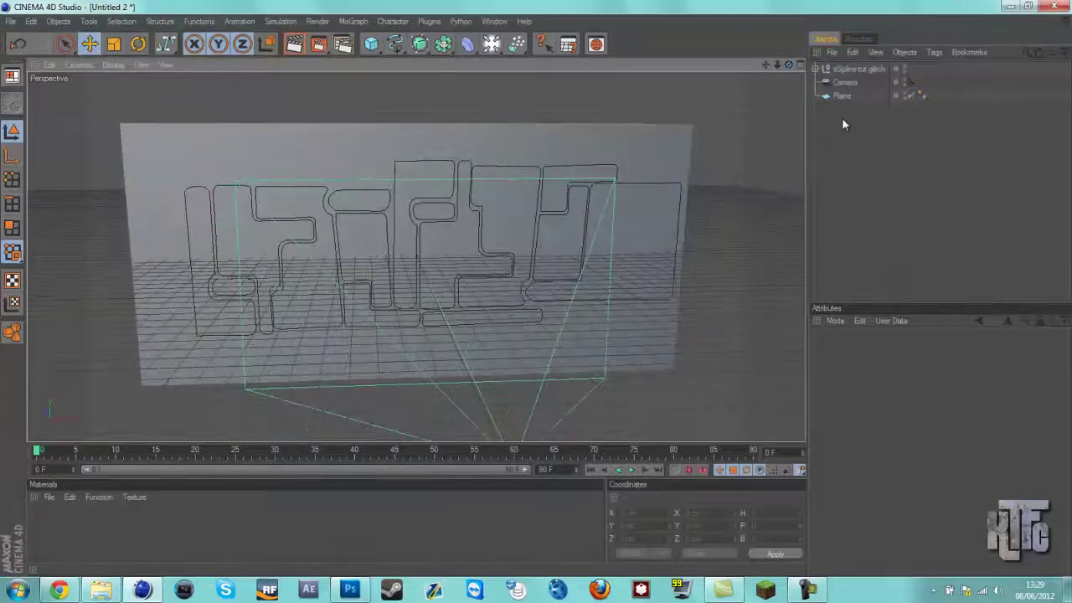
- Save the scene under the new name Spline tut glitch in the Saves folder
click(10, 21)
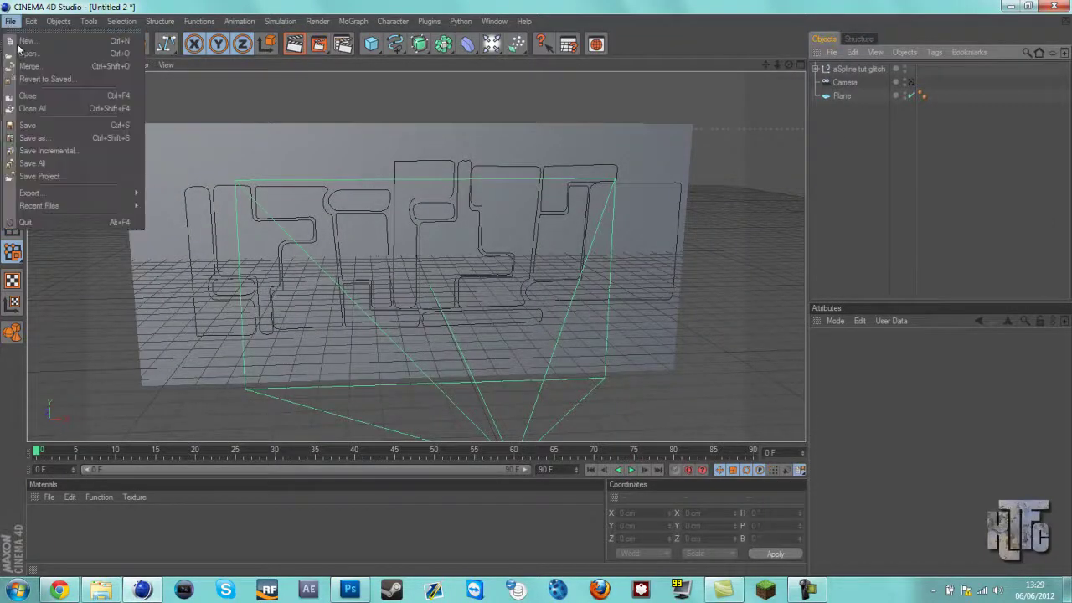
click(40, 137)
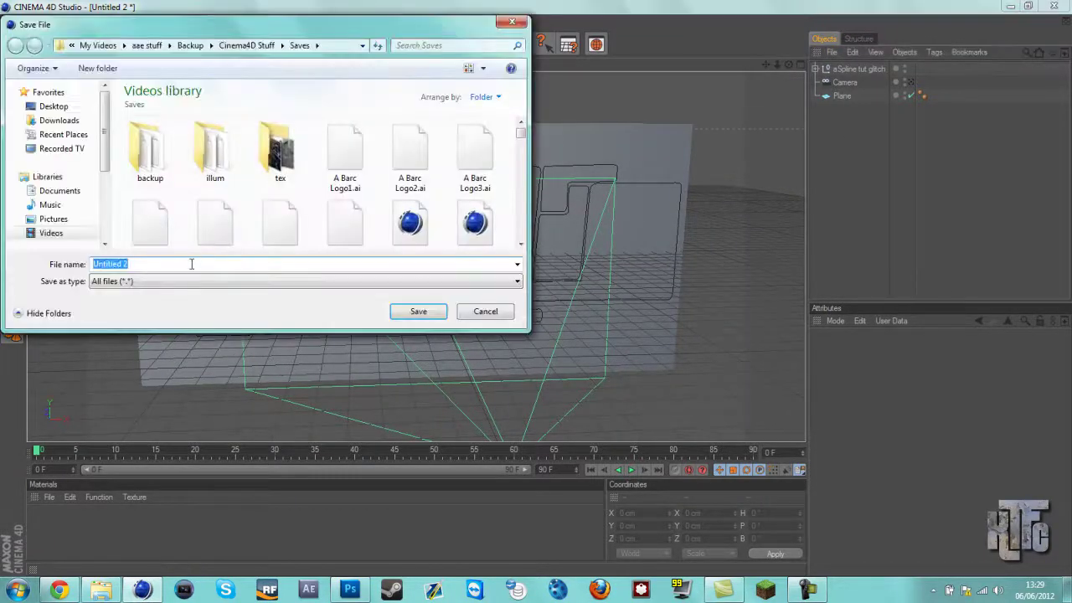
text(Spline tut glitch)
key(Return)
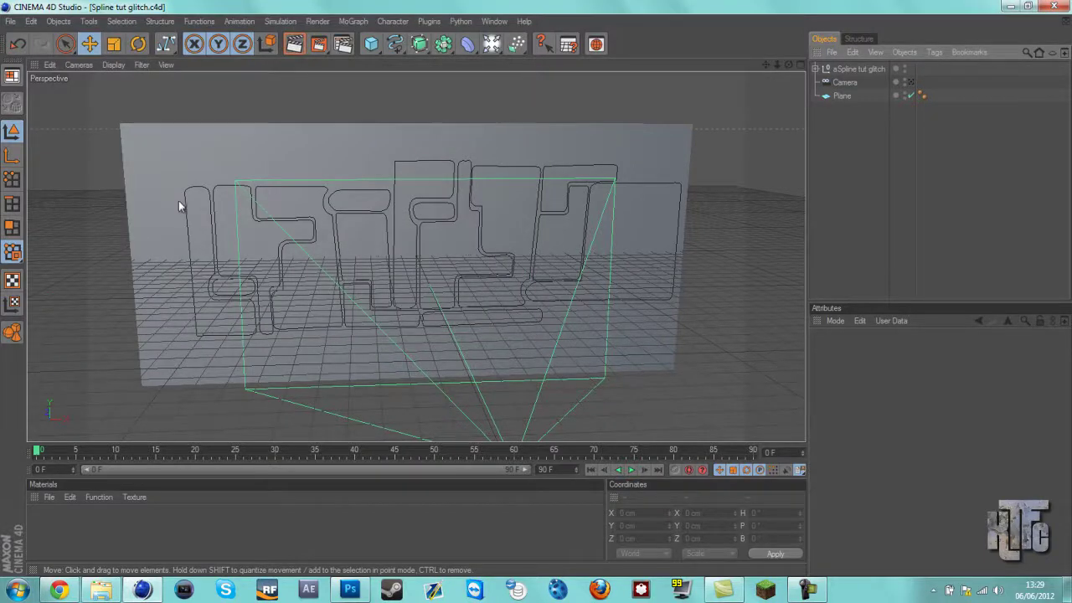
- Look through the scene camera and move the aSpline tut glitch null along X to about -221 cm
scroll(244, 256, up, 2)
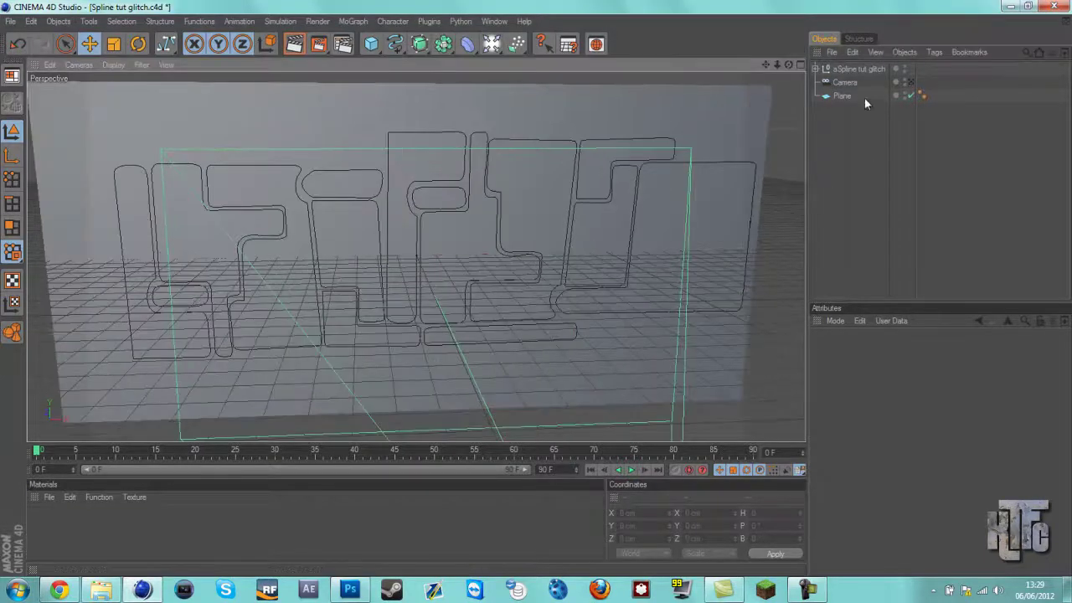
click(911, 82)
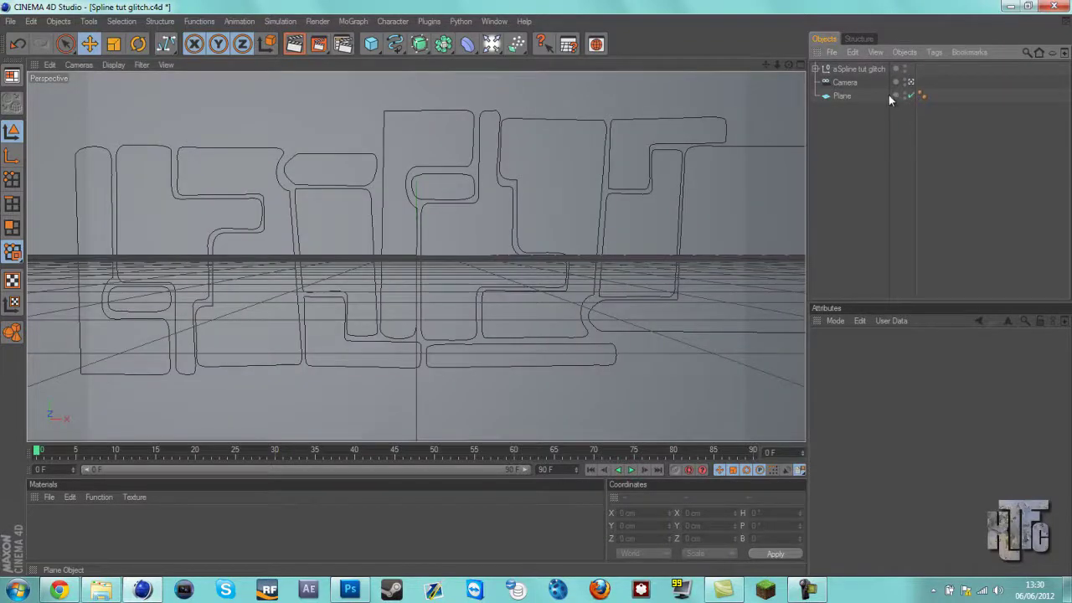
click(850, 70)
drag(513, 259, 540, 292)
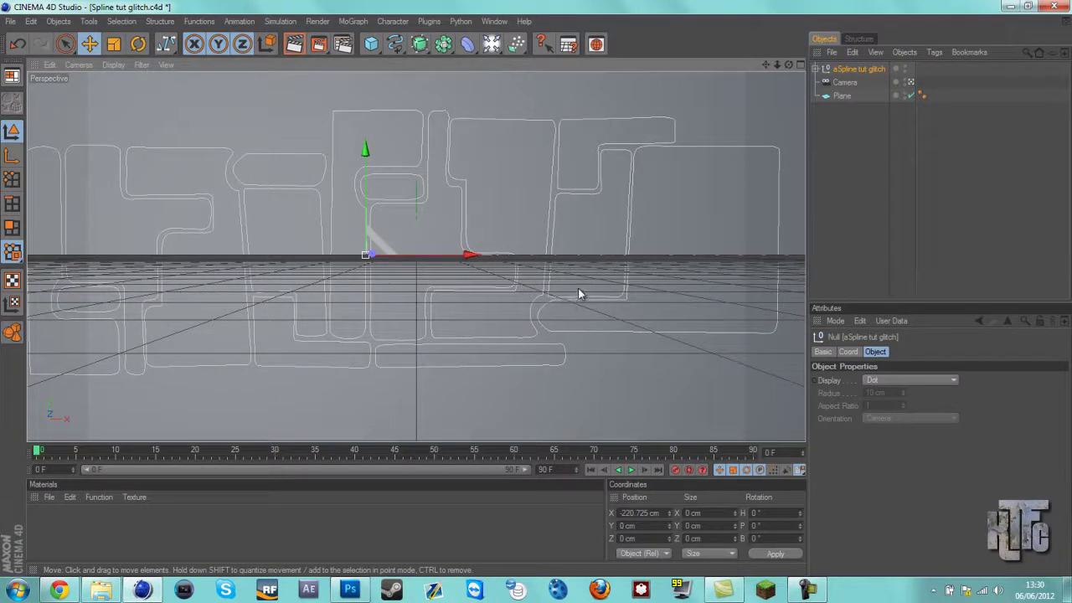
- Switch to Chrome to examine the paused VJ clips video as a reference, and return to Cinema 4D
click(58, 590)
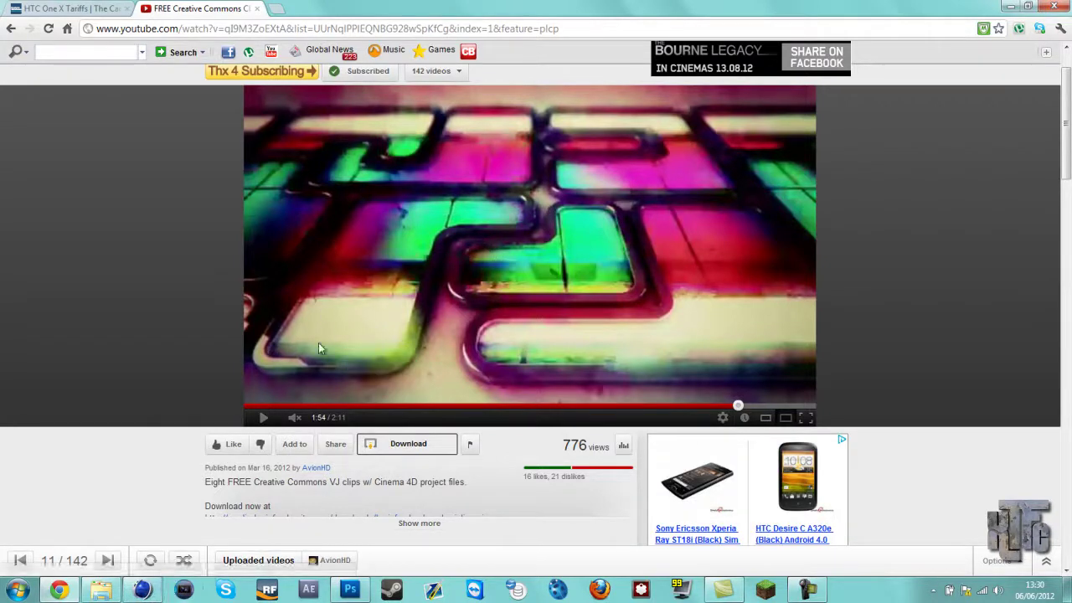
click(142, 589)
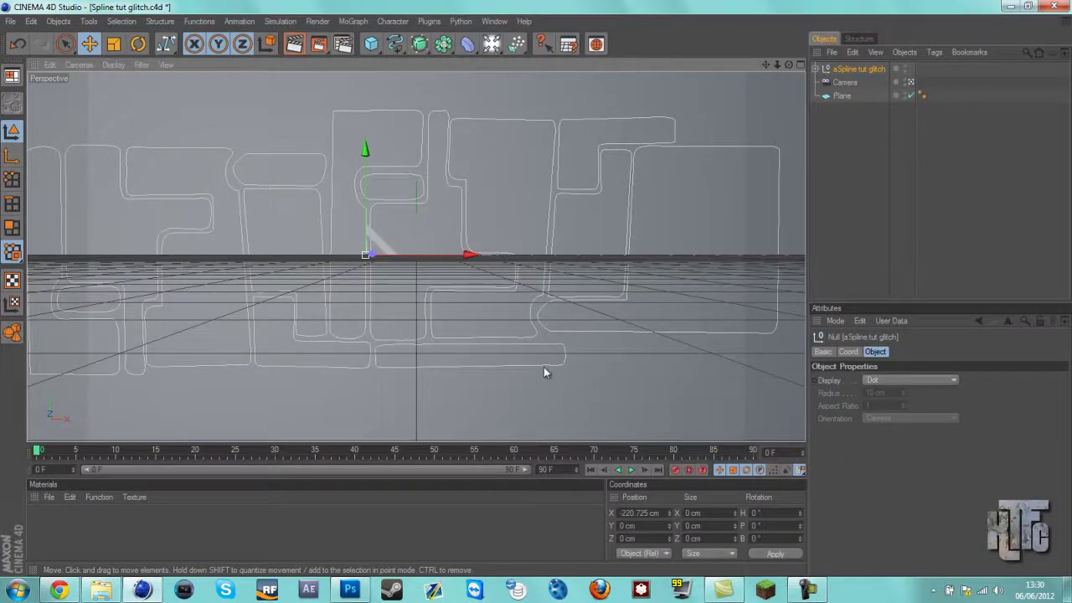
click(815, 69)
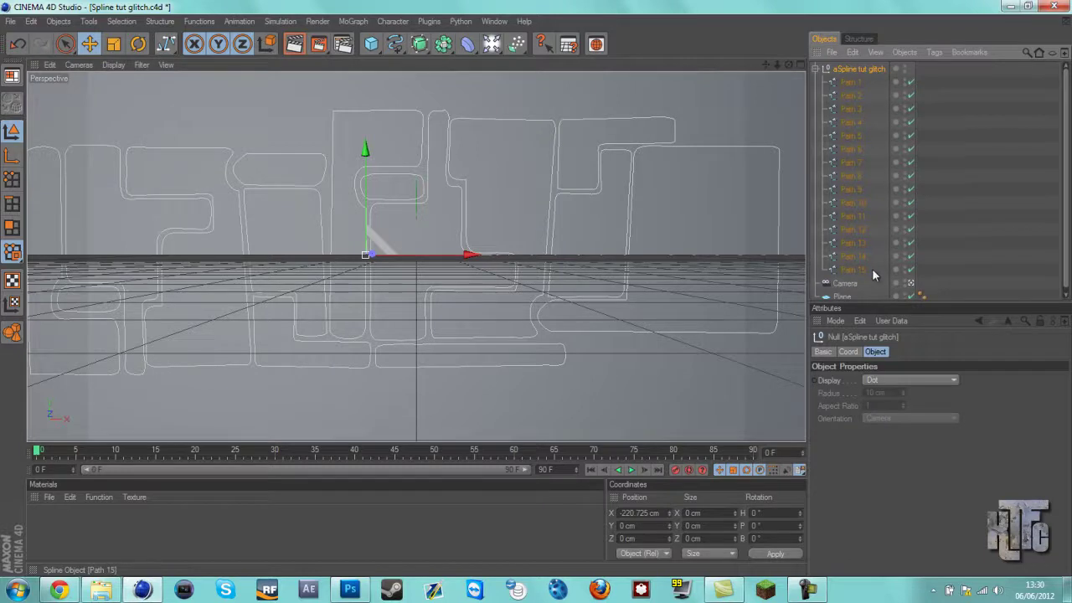
drag(872, 268, 825, 94)
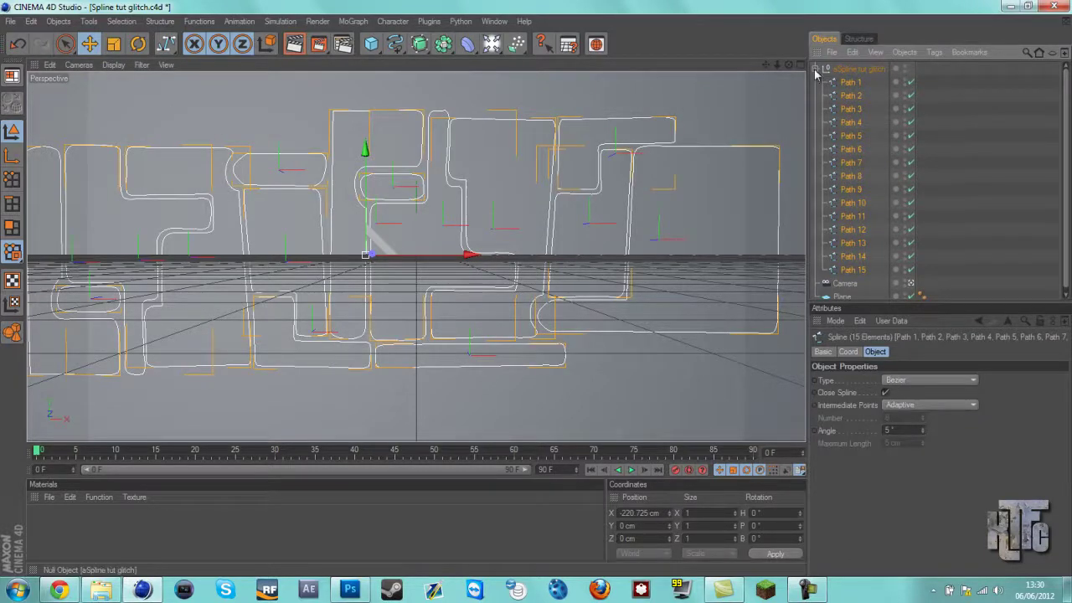
click(815, 69)
click(418, 43)
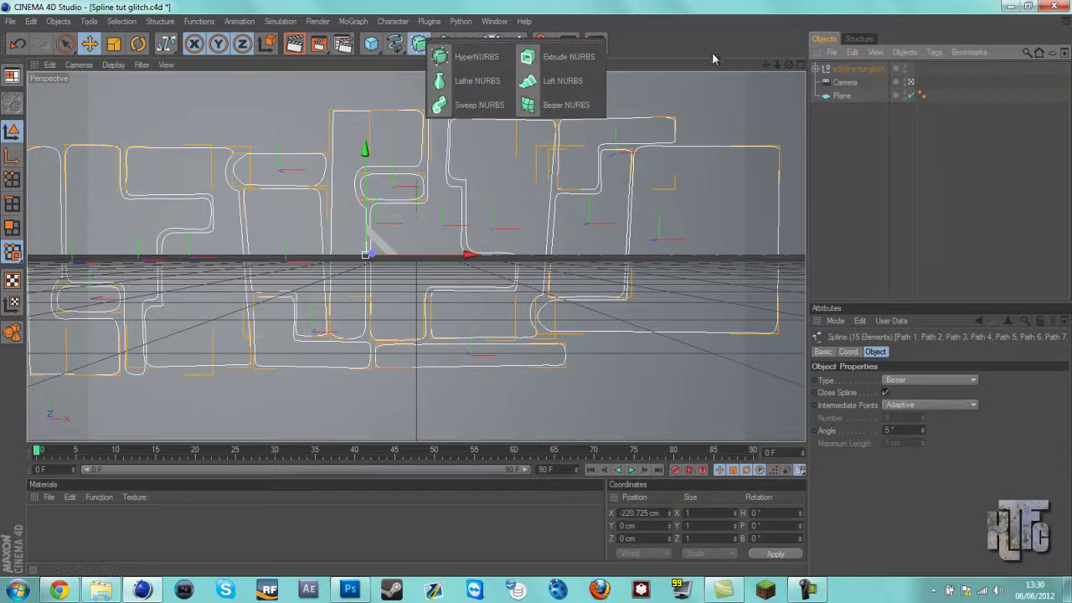
- Add an Extrude NURBS as the parent of the aSpline tut glitch null and select the nested null
click(858, 71)
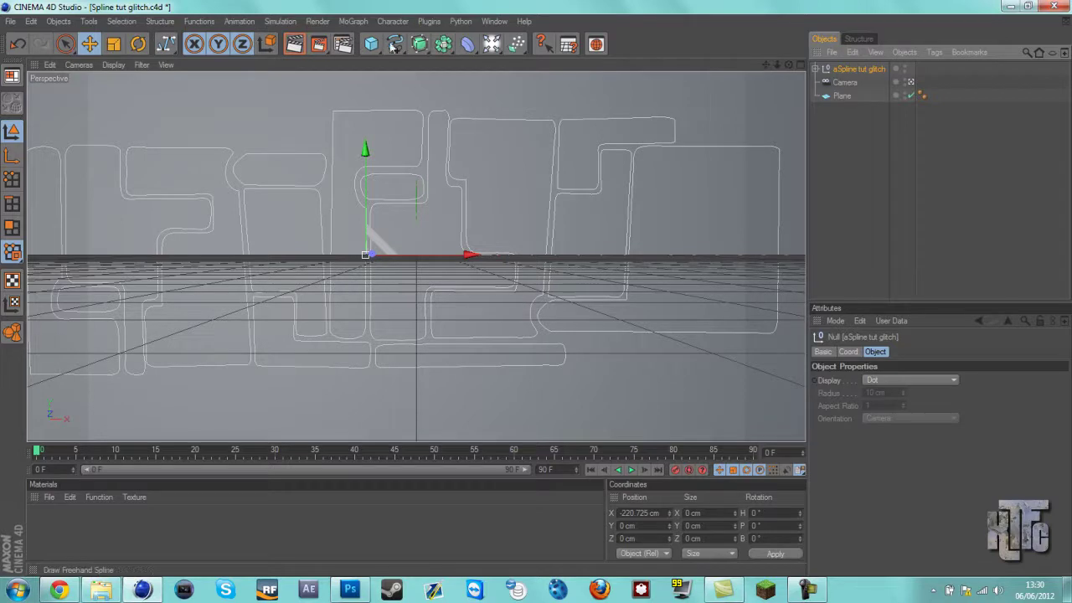
click(419, 43)
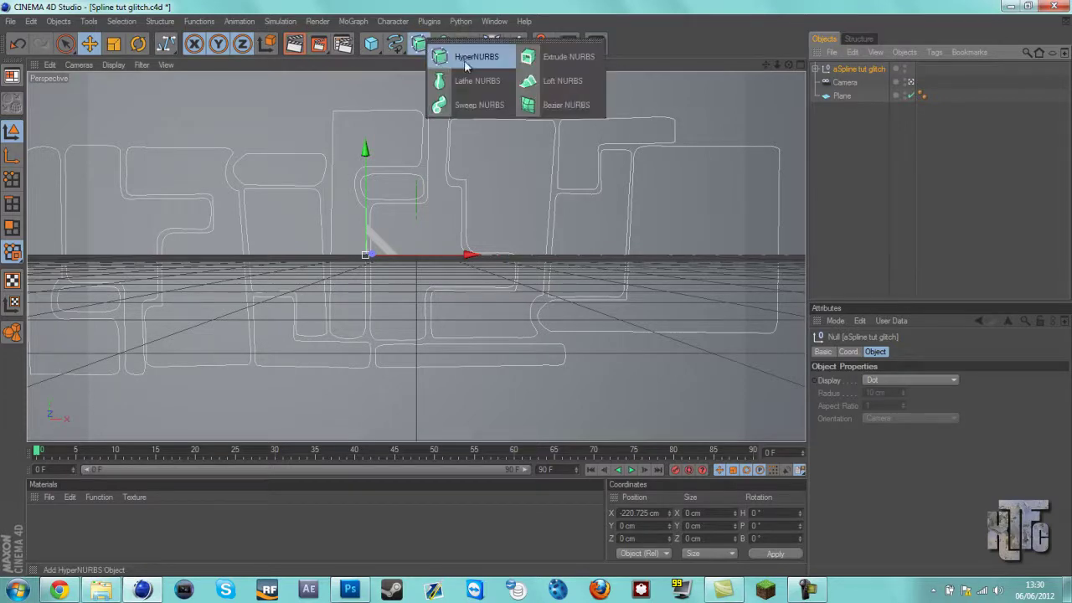
alt+click(537, 59)
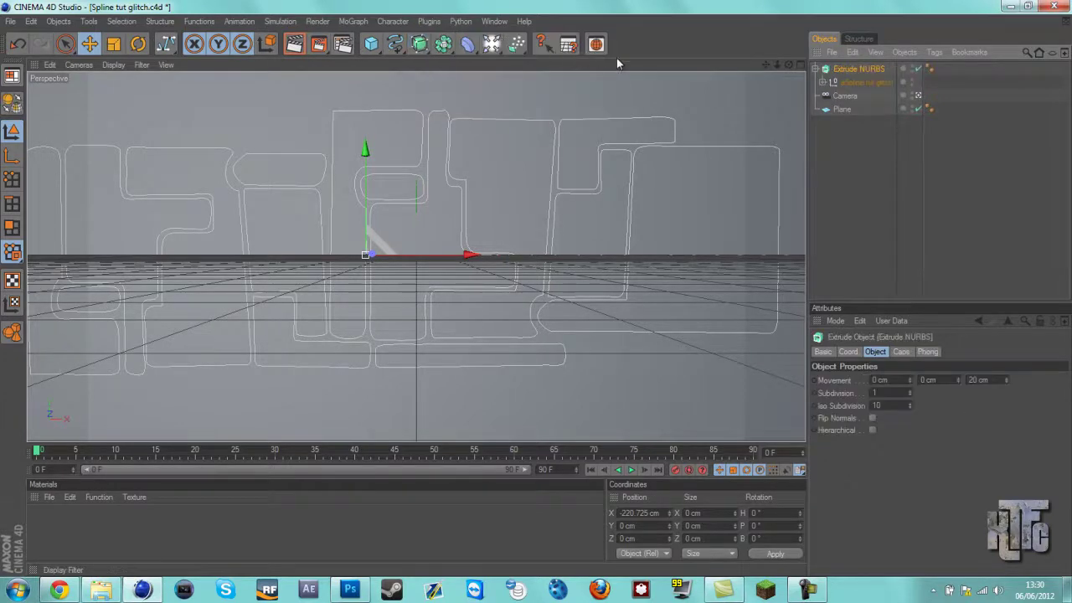
click(858, 84)
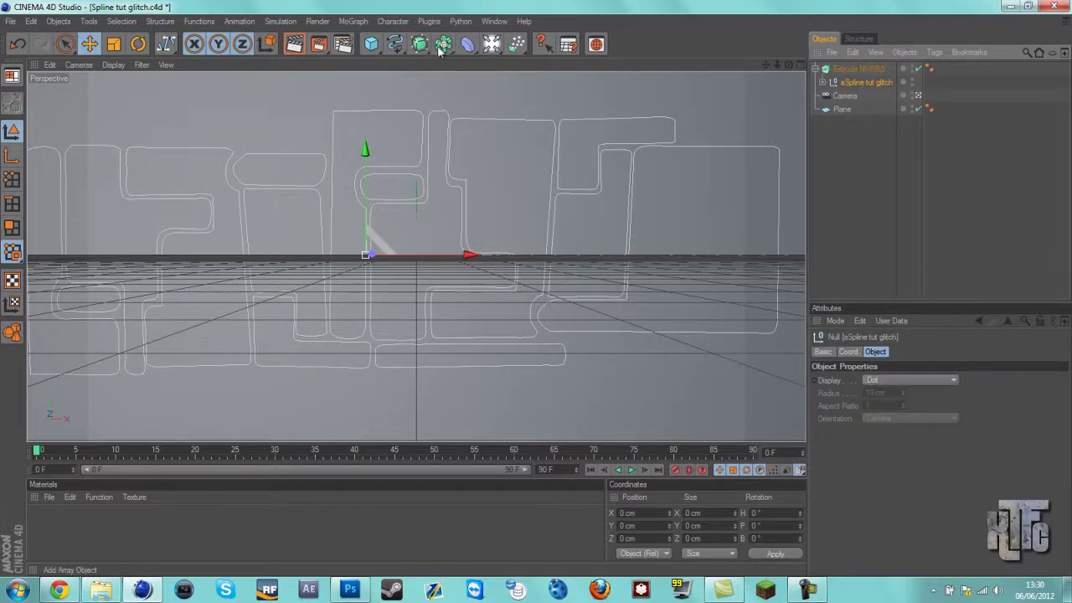
- Add a Sweep NURBS as the parent of the aSpline tut glitch null inside the Extrude NURBS
drag(444, 48, 536, 54)
key(ctrl+z)
drag(493, 52, 467, 104)
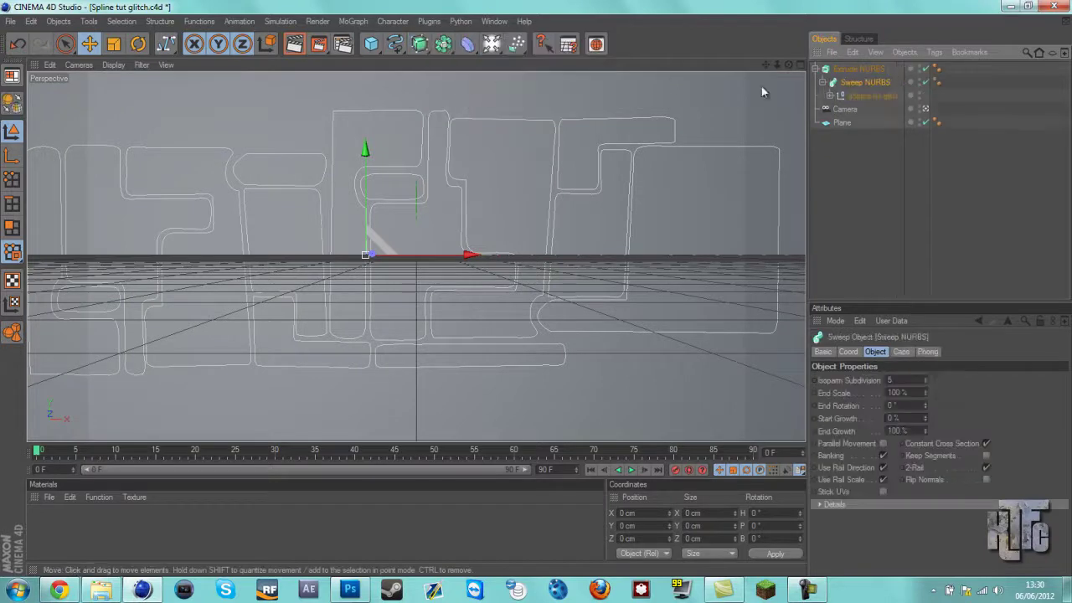
- Add a Rectangle spline above the null inside the Sweep NURBS, and nest the Sweep NURBS under the Extrude NURBS
click(397, 49)
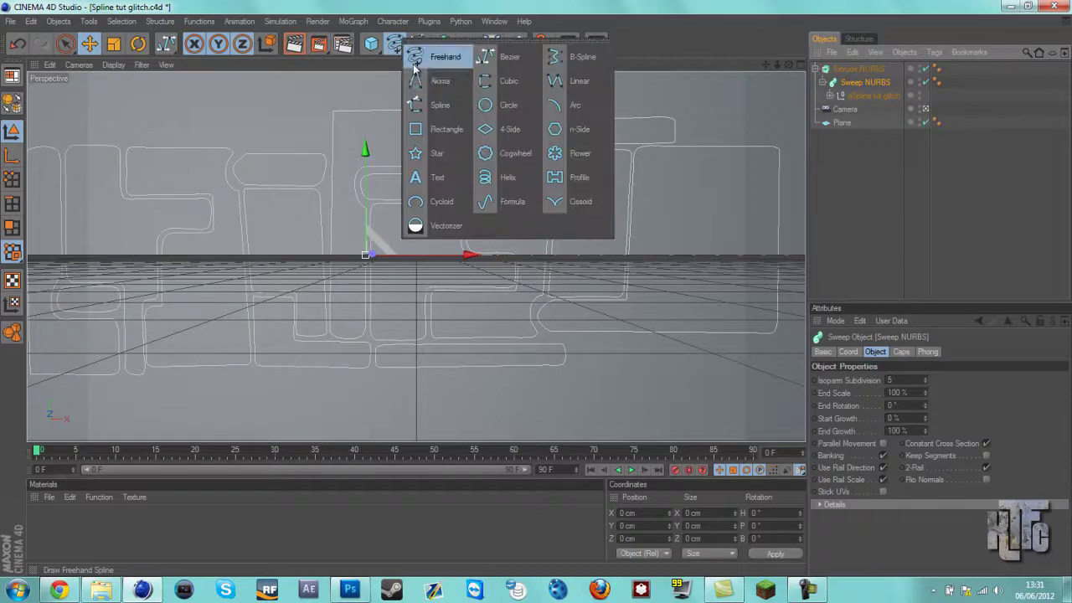
click(466, 130)
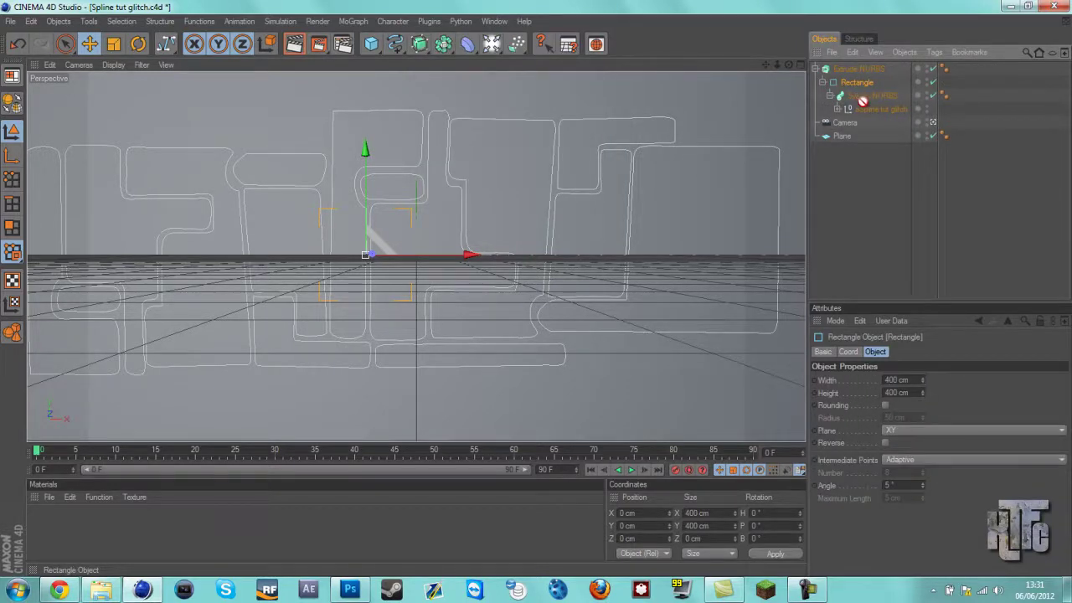
drag(862, 101, 853, 128)
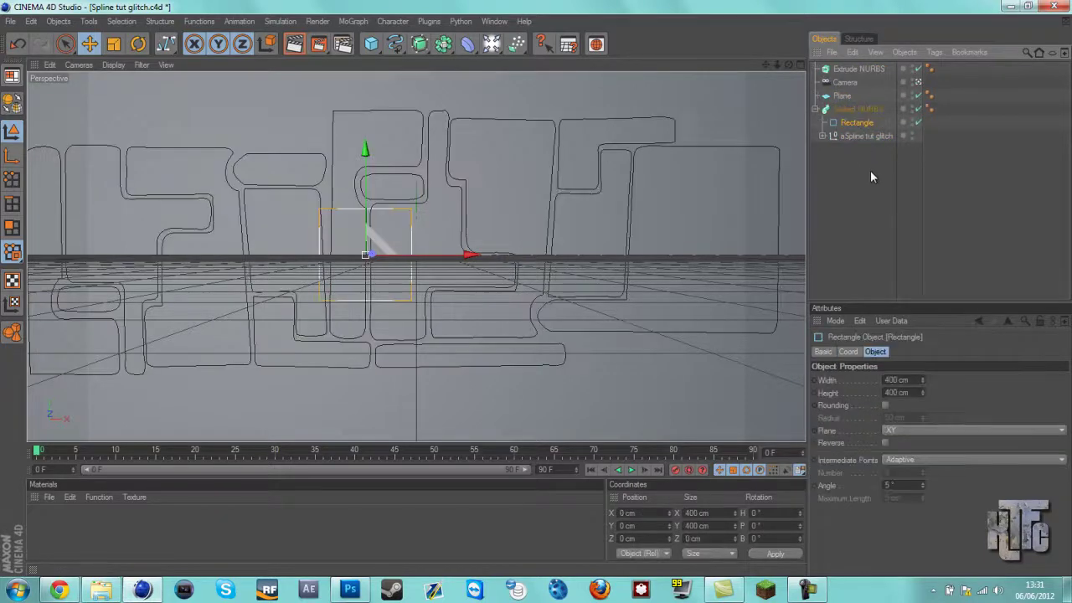
drag(847, 70, 848, 95)
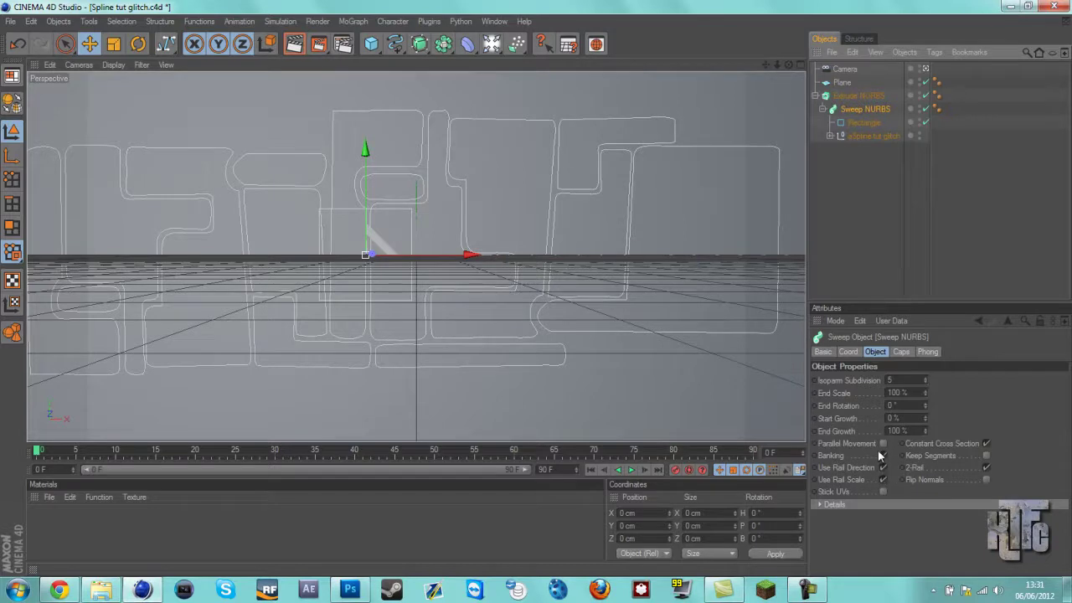
- Enable Hierarchical on the Extrude NURBS and inspect the extruded pattern from the side
click(873, 99)
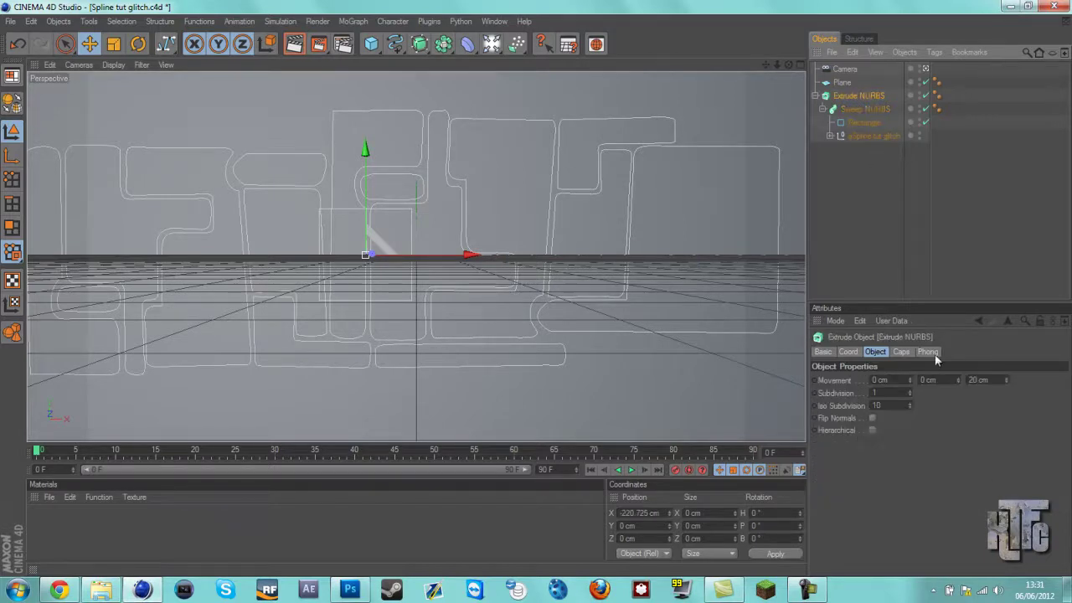
click(873, 429)
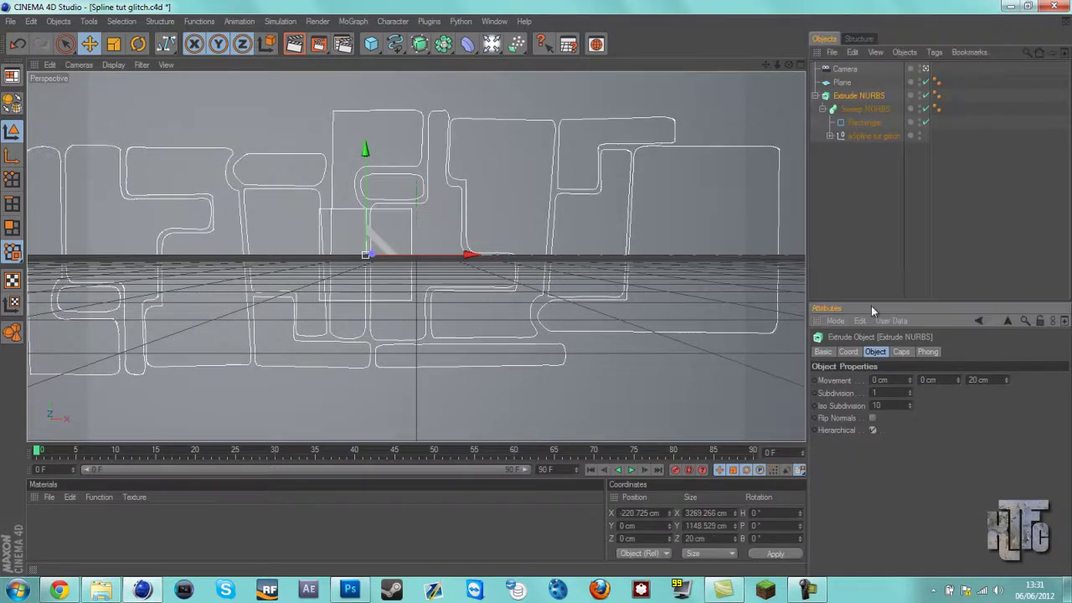
click(878, 249)
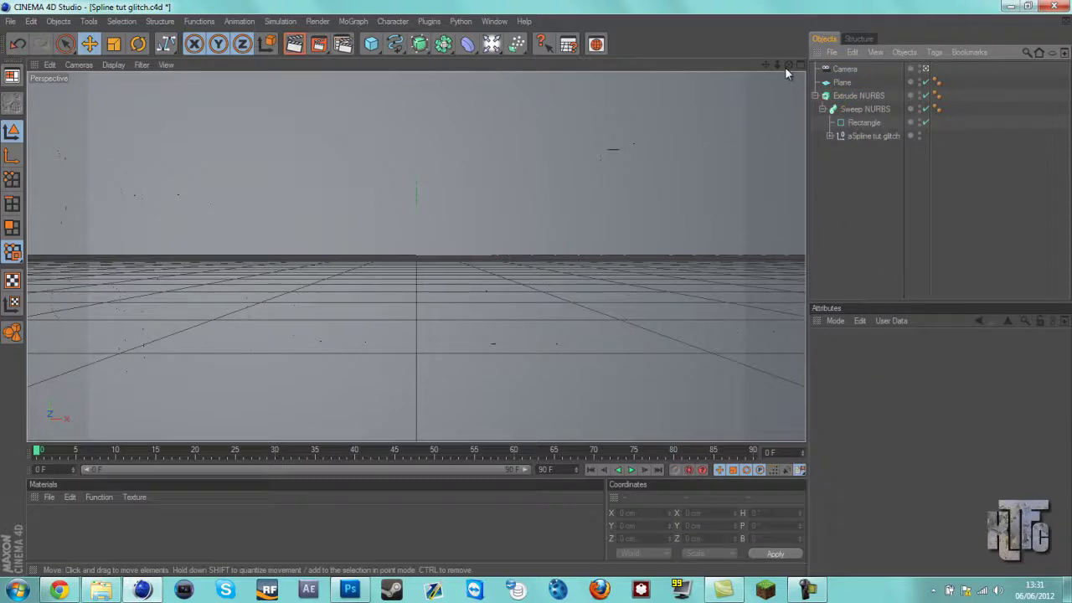
drag(787, 66, 537, 287)
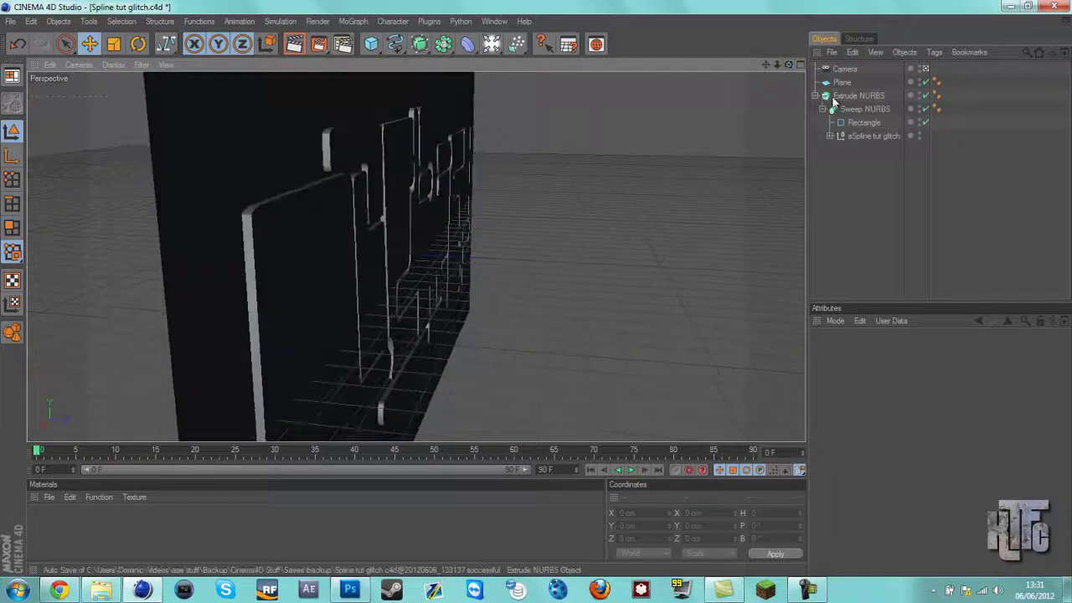
- Move the Extrude NURBS along Z to about -79 cm and leave the scene camera view
click(837, 97)
drag(540, 248, 528, 289)
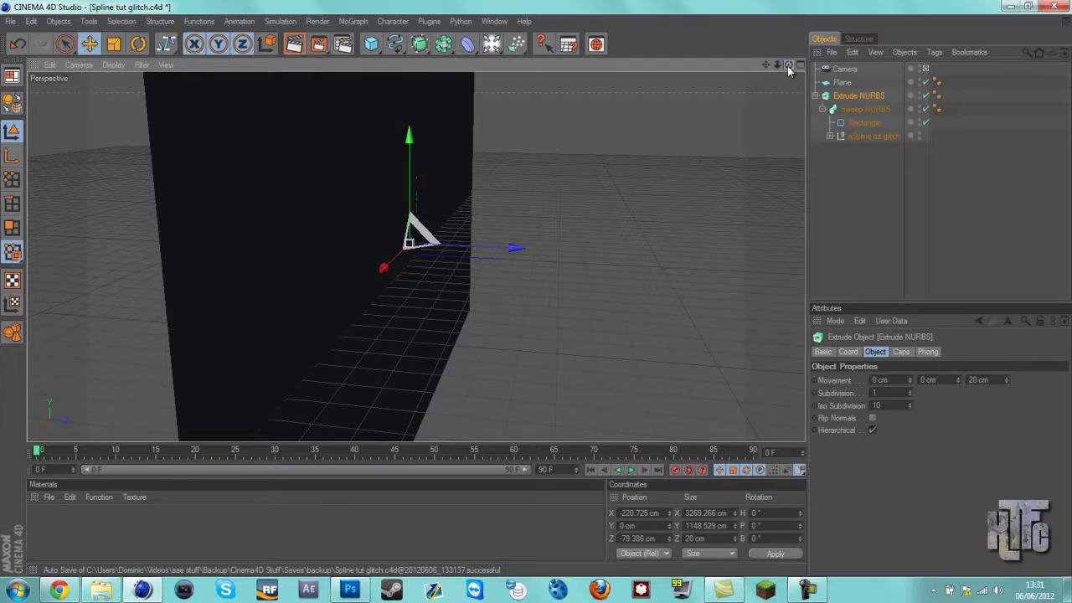
drag(788, 67, 537, 288)
click(925, 69)
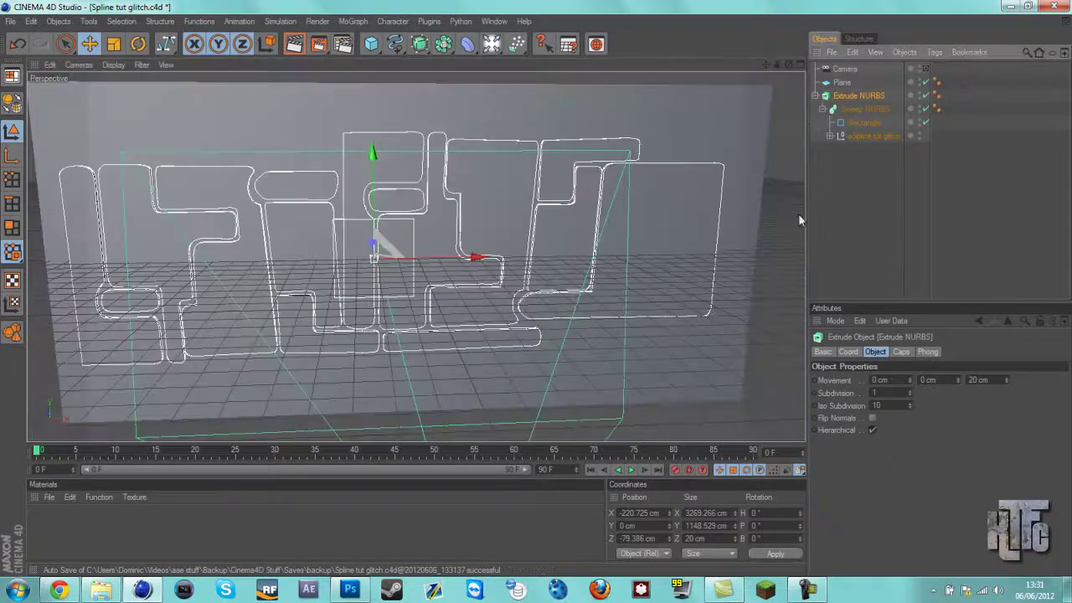
- Set the Rectangle's width and height to 2 cm each and check the pattern from the side
click(866, 125)
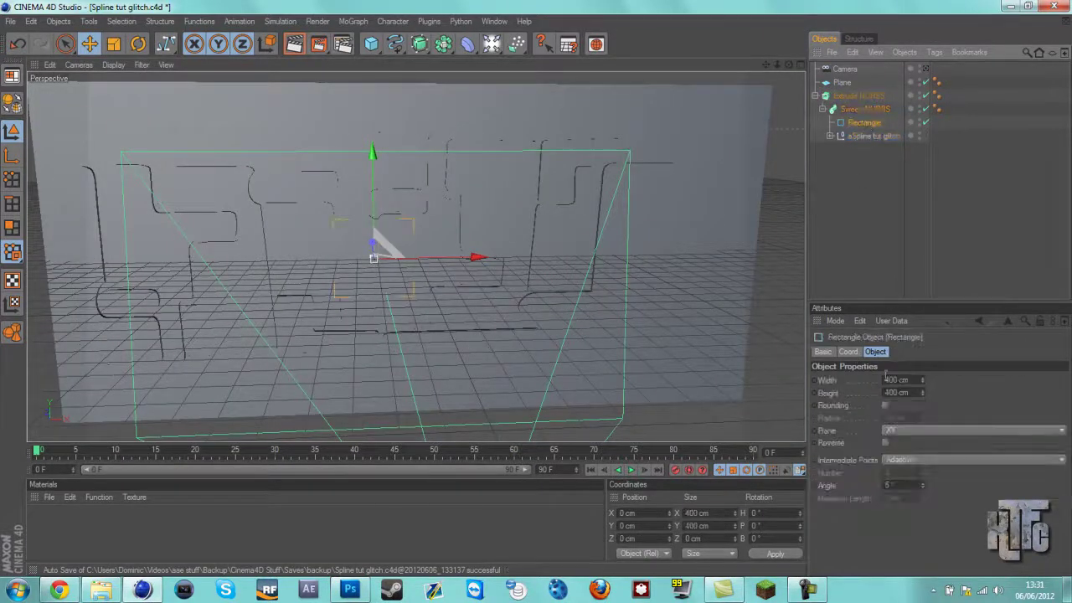
click(900, 380)
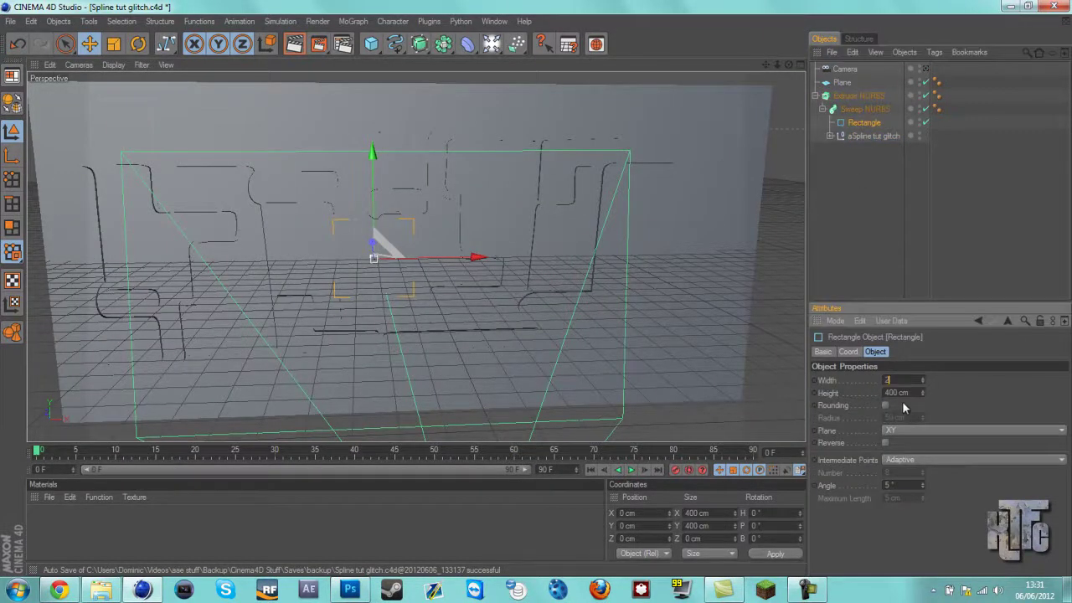
text(2)
key(Tab)
text(2)
key(Return)
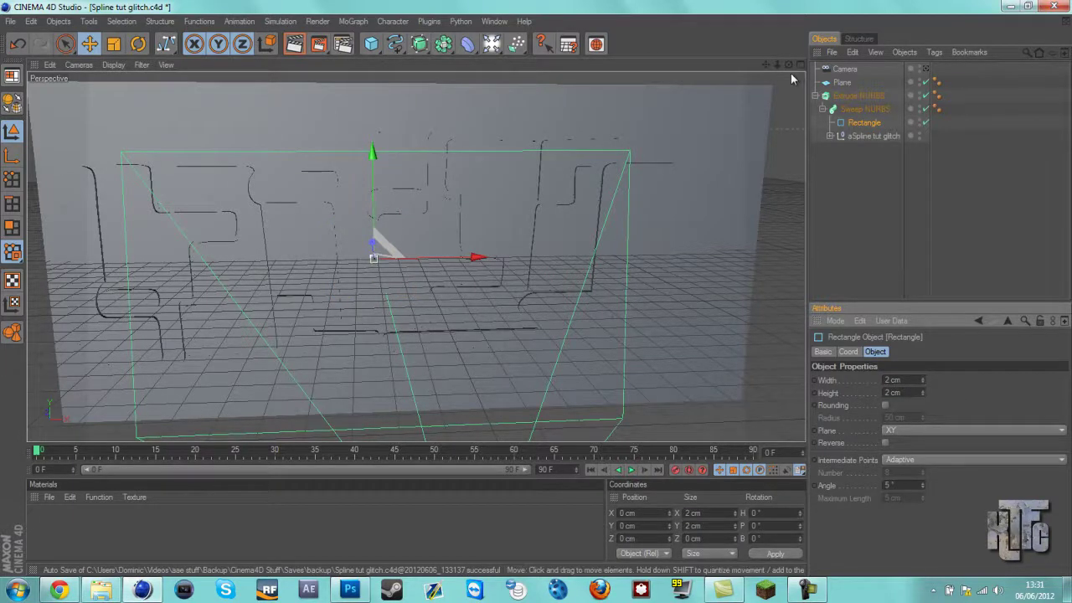
drag(789, 67, 532, 290)
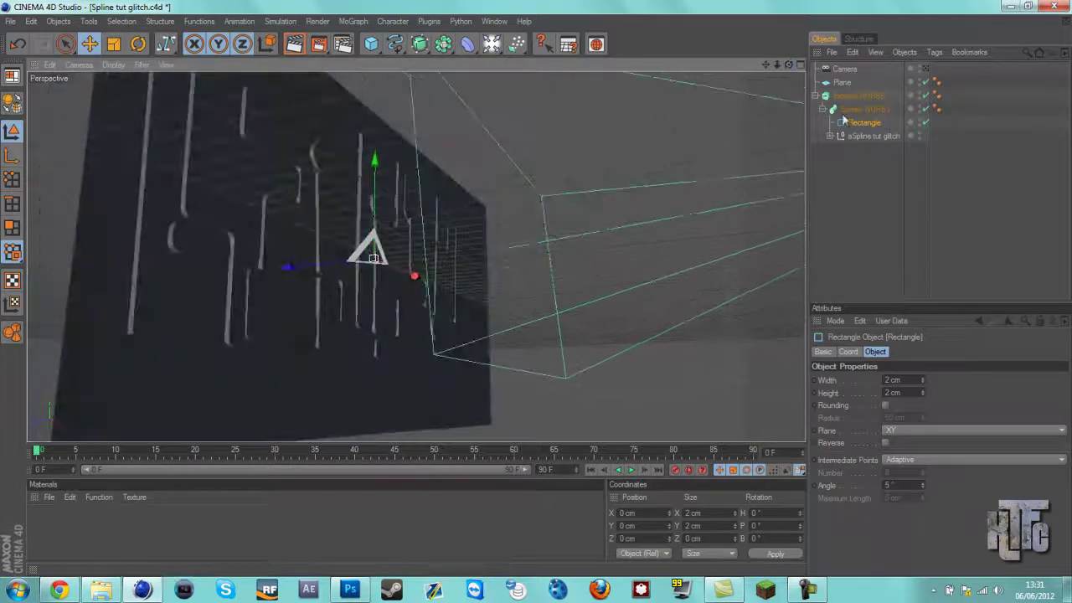
- Try placing the aSpline tut glitch null above the Rectangle inside the Sweep NURBS
drag(856, 137, 850, 116)
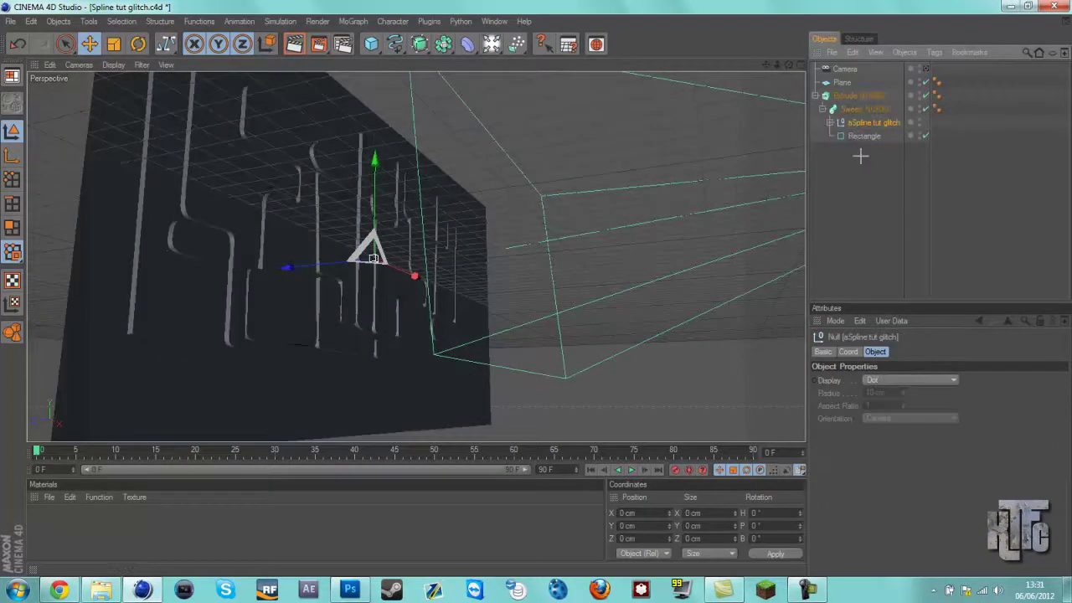
click(860, 156)
drag(788, 66, 536, 288)
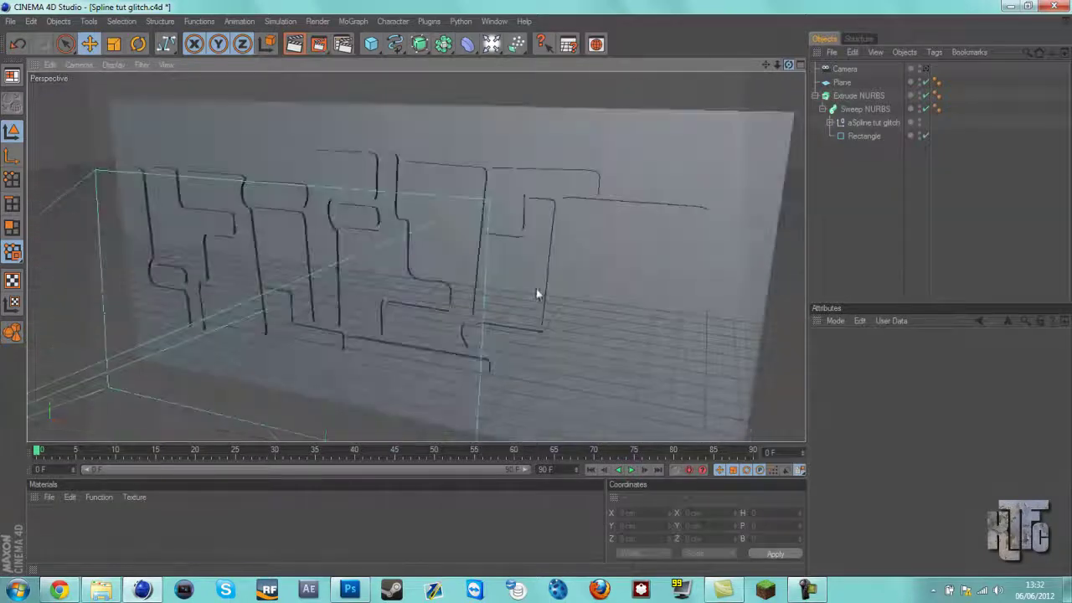
- Duplicate the aSpline tut glitch null to the root level below the Extrude NURBS and check its child paths
ctrl+drag(858, 121, 862, 165)
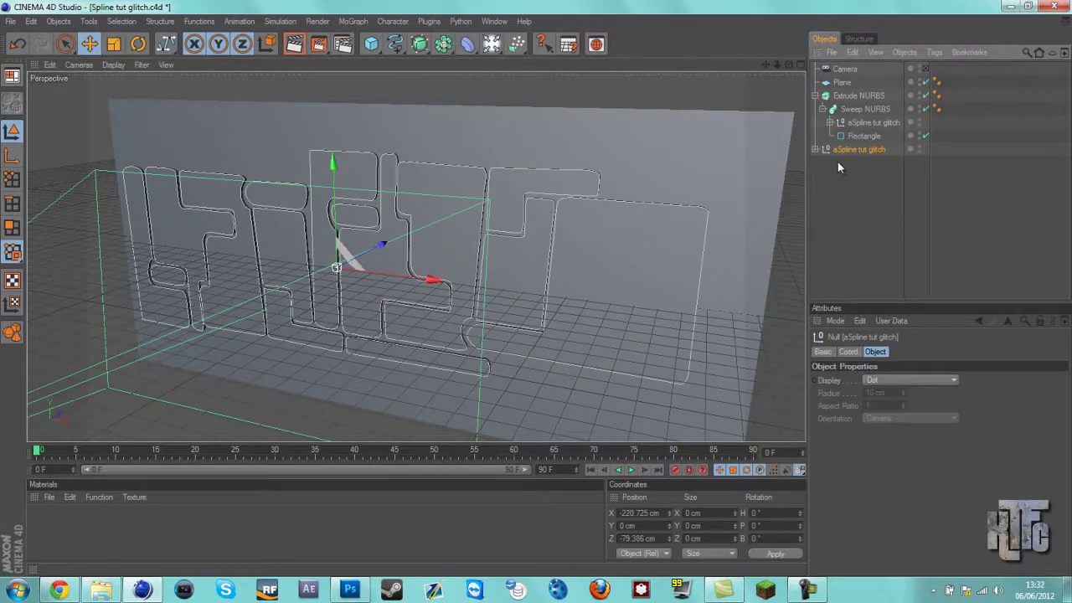
click(815, 149)
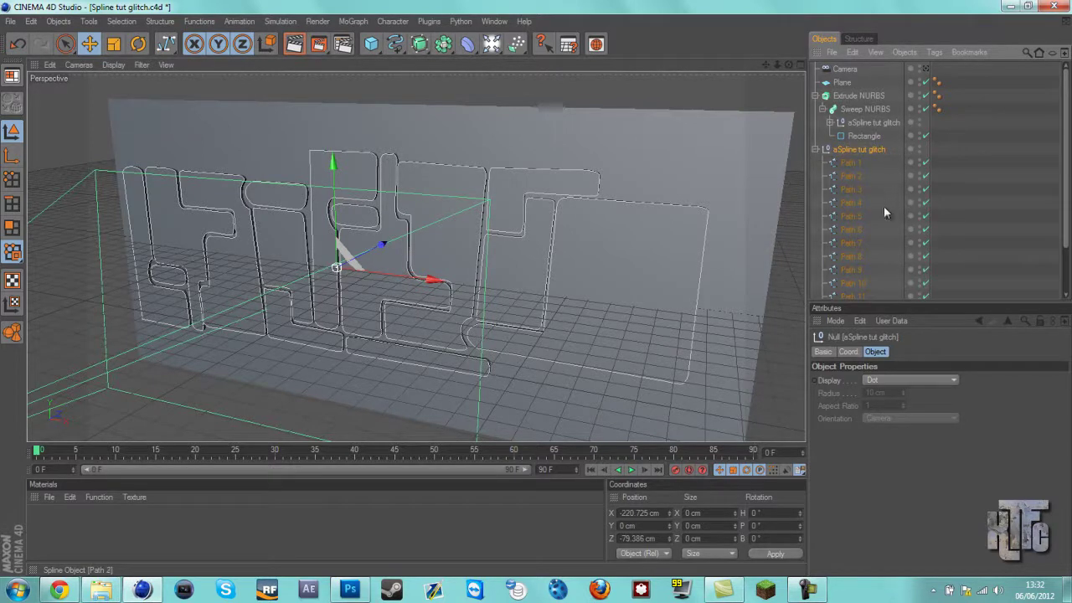
click(814, 149)
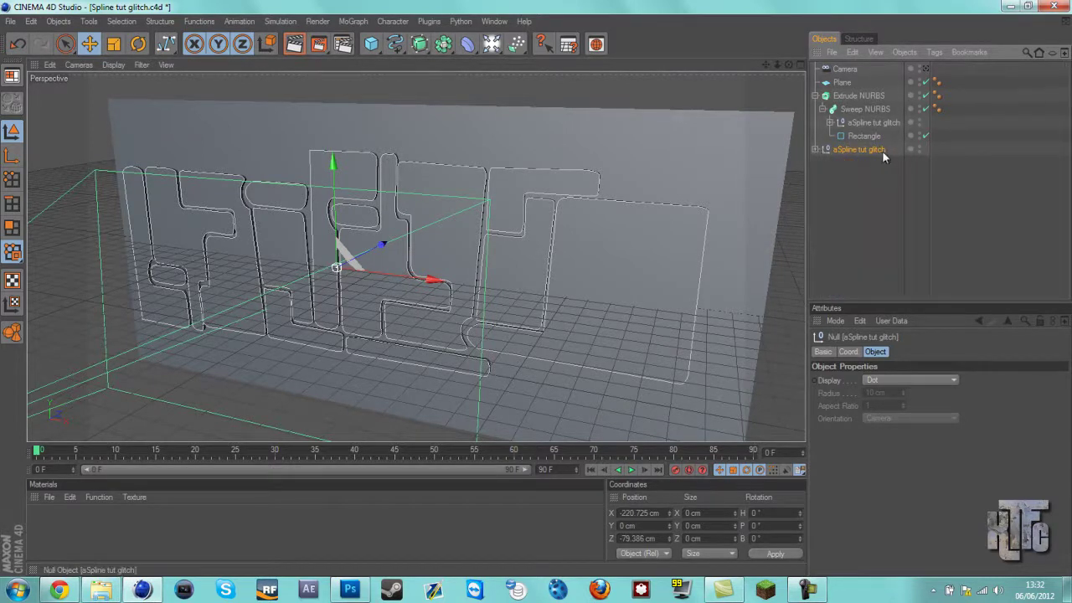
click(815, 149)
drag(925, 176, 916, 299)
click(814, 92)
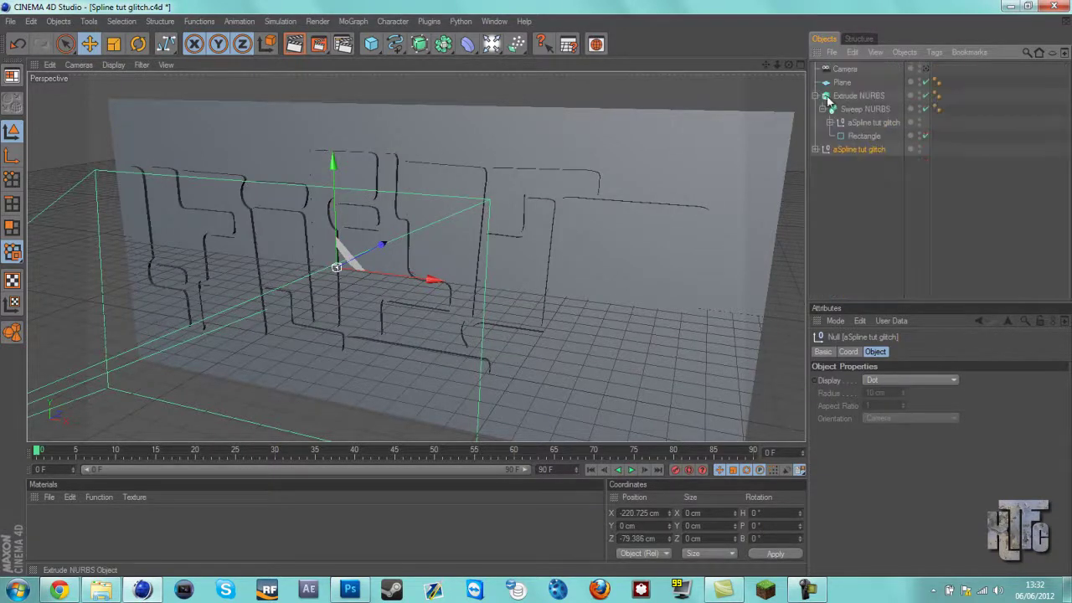
- Select all children of the aSpline tut glitch null in the Sweep NURBS and merge them into one spline with Connect+Delete
click(872, 127)
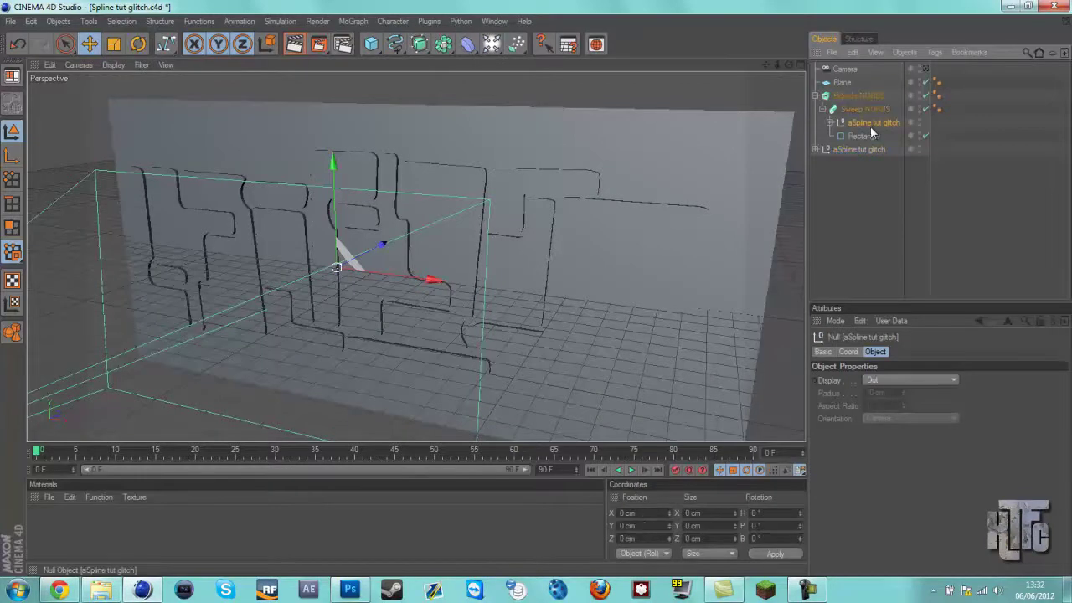
right_click(871, 125)
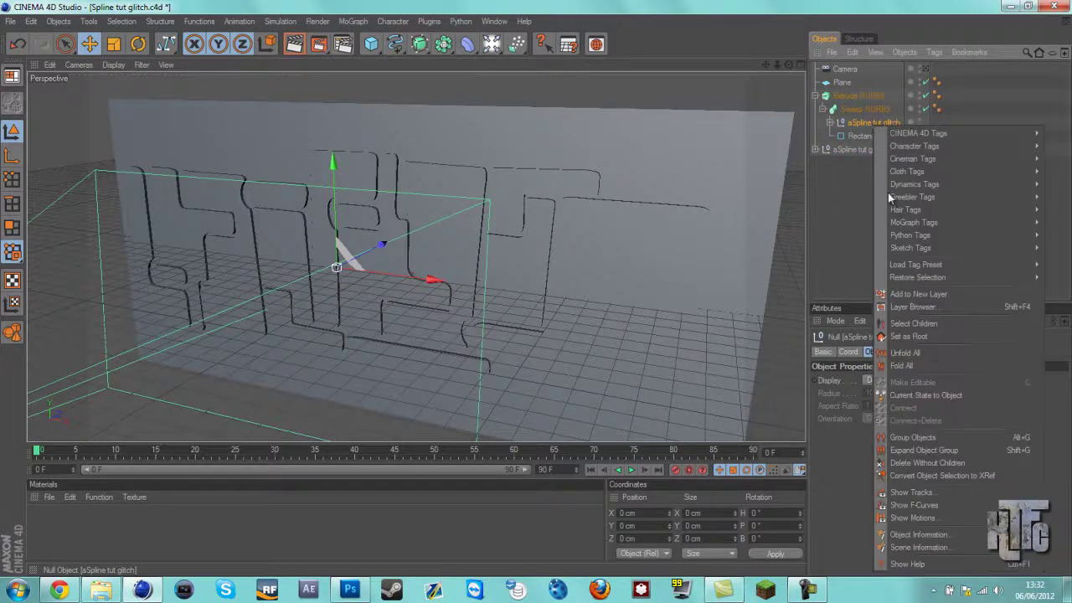
click(913, 323)
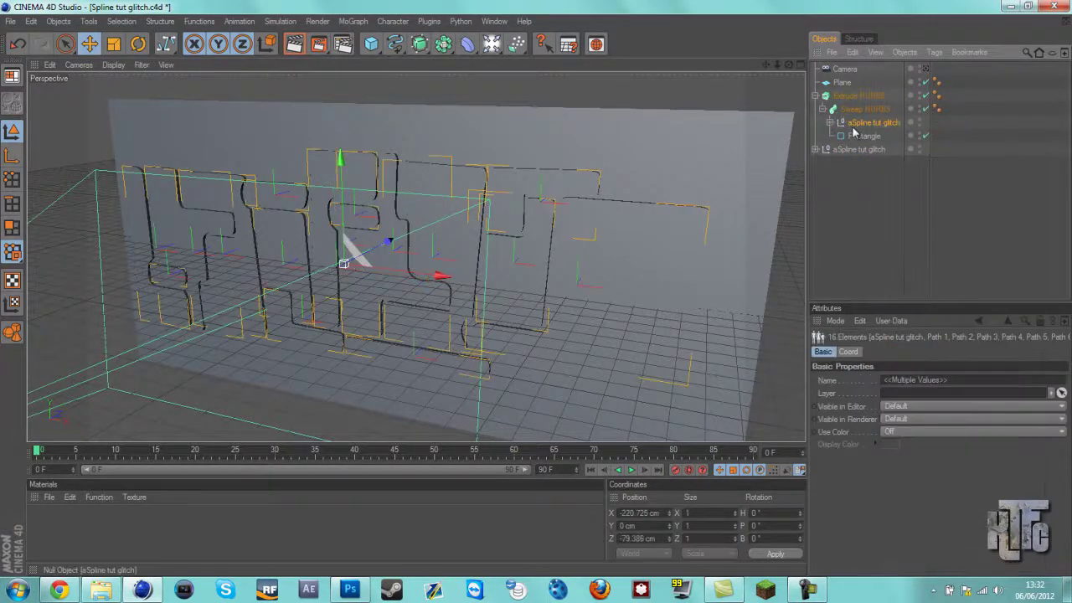
right_click(854, 126)
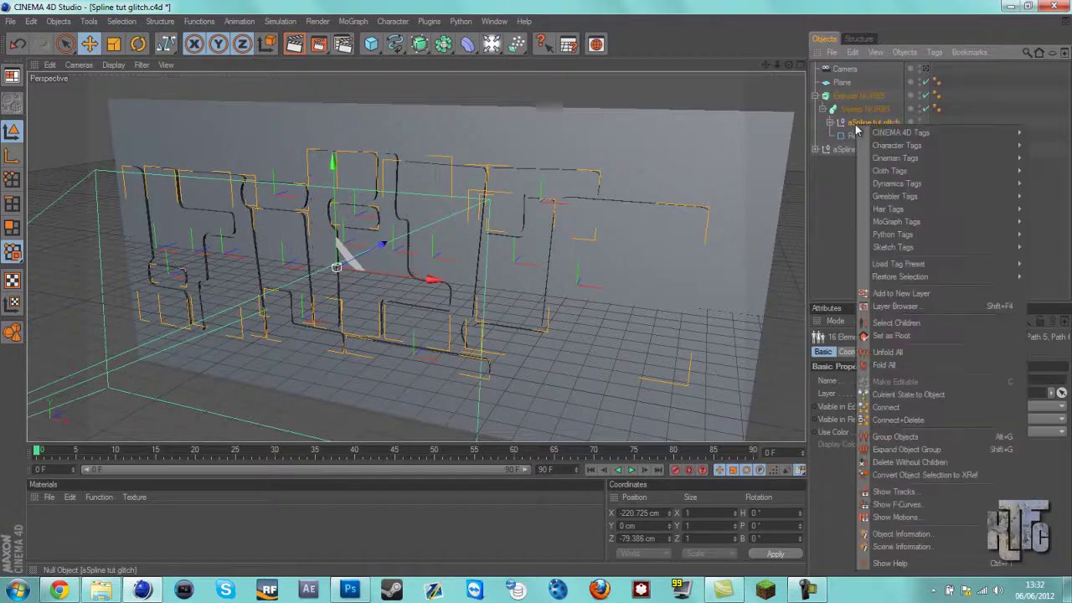
click(931, 423)
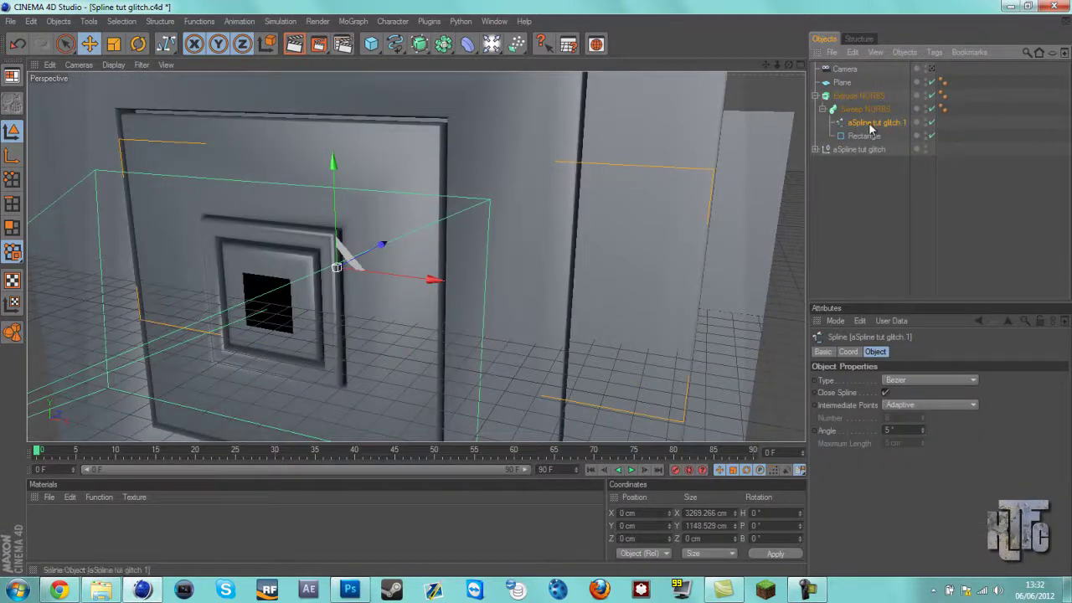
- Place the merged aSpline tut glitch 1 spline below the Rectangle in the Sweep NURBS and inspect the swept shape
mouse_move(868, 122)
mouse_down()
mouse_move(869, 143)
mouse_move(858, 127)
mouse_move(862, 136)
mouse_up()
click(864, 217)
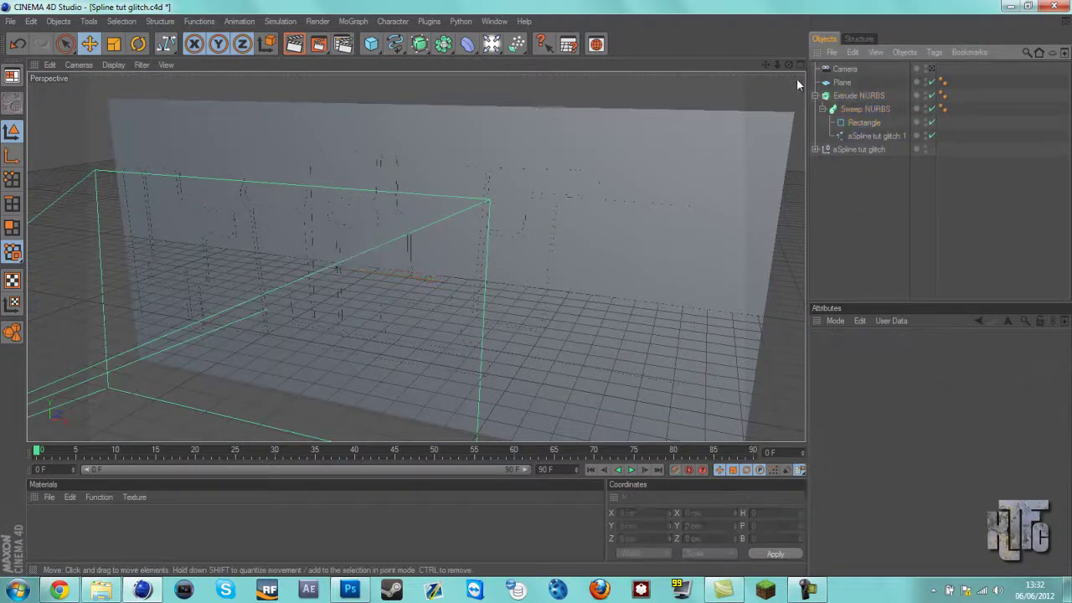
mouse_move(533, 291)
alt+mouse_down()
mouse_move(526, 285)
mouse_move(538, 294)
alt+mouse_up()
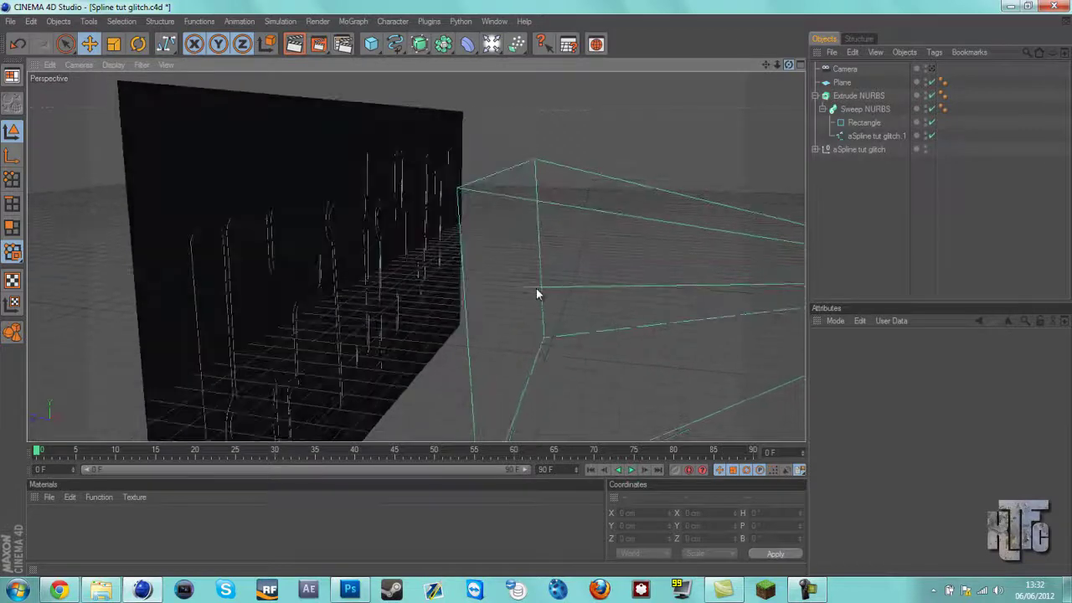
- Increase the Rectangle's width and height to thicken the swept pattern lines
click(861, 122)
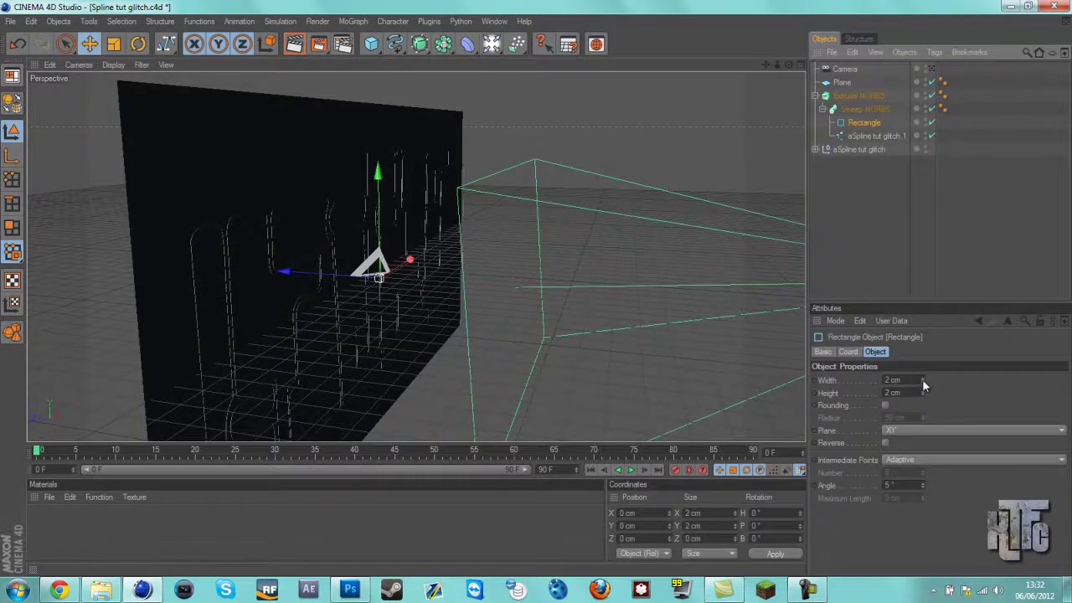
drag(922, 378, 922, 391)
click(870, 267)
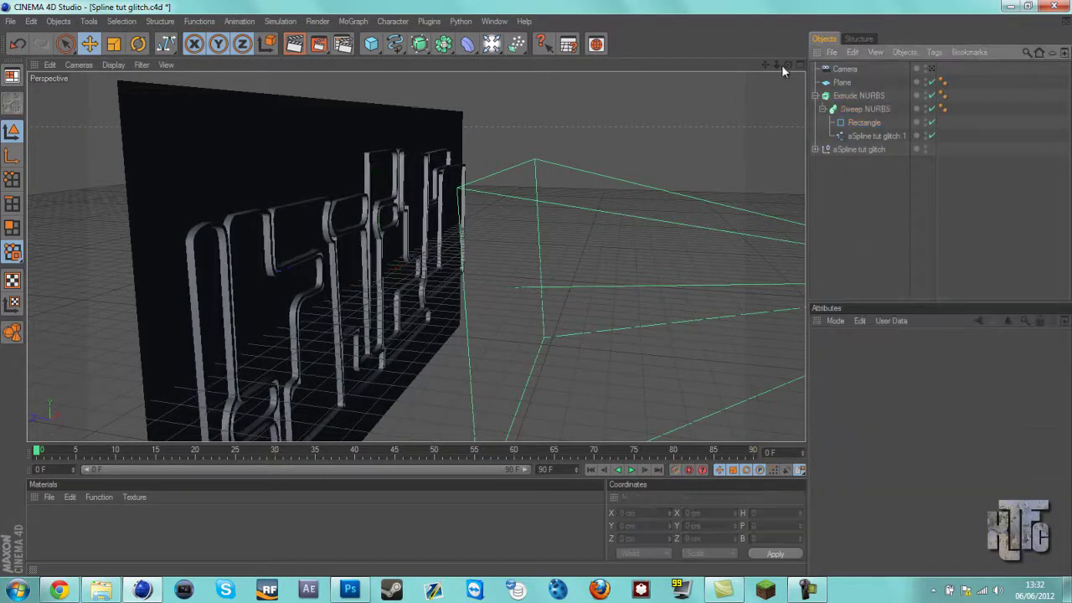
mouse_move(789, 64)
mouse_down()
mouse_move(552, 297)
mouse_move(543, 290)
mouse_move(789, 64)
mouse_up()
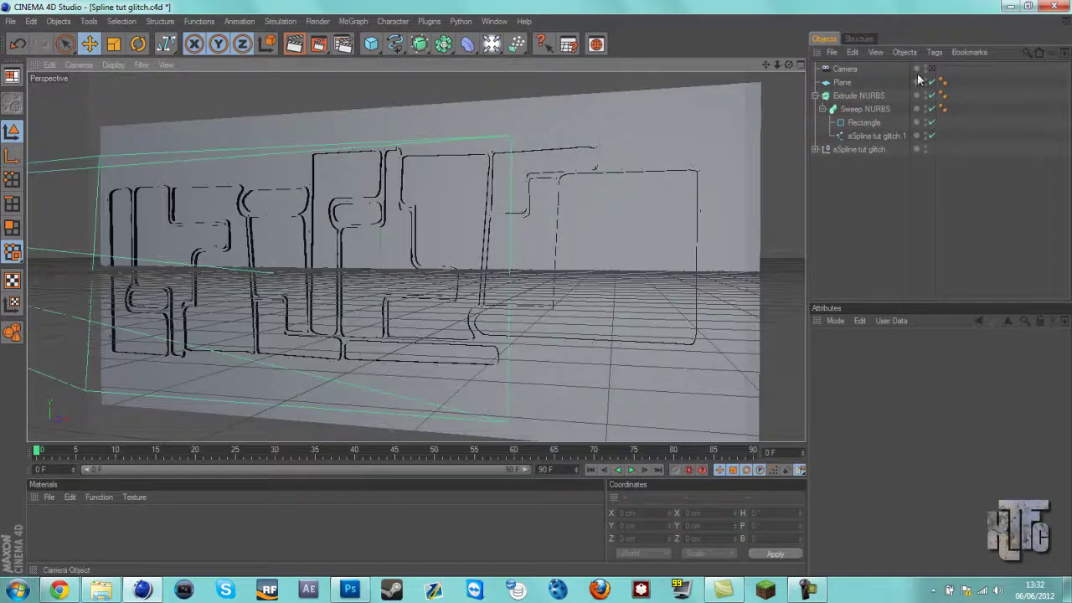
- Look through the scene camera and render the view to check the thickened pattern
click(930, 69)
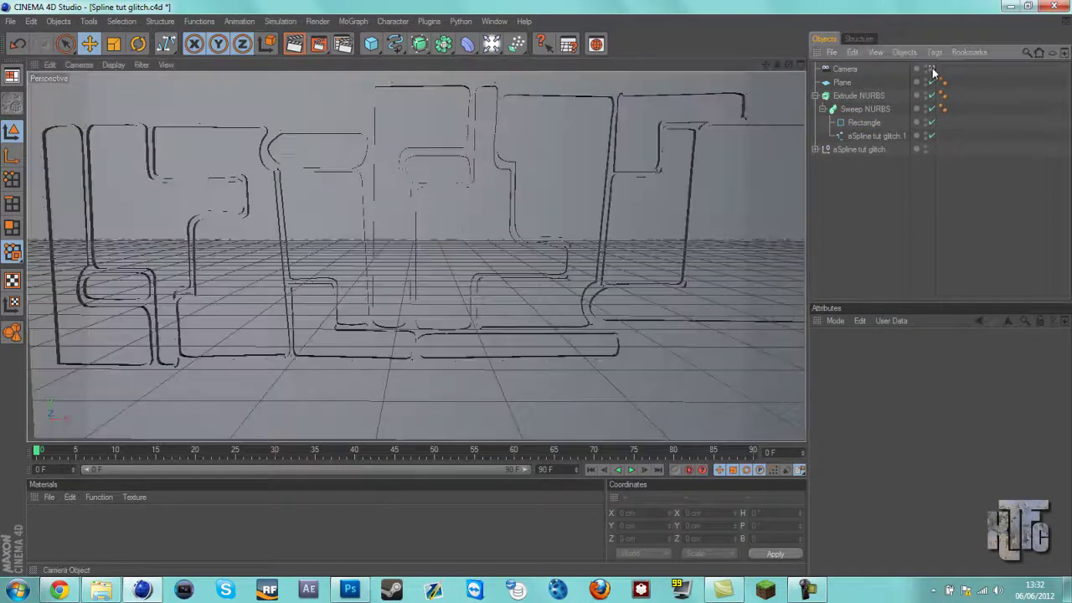
click(294, 44)
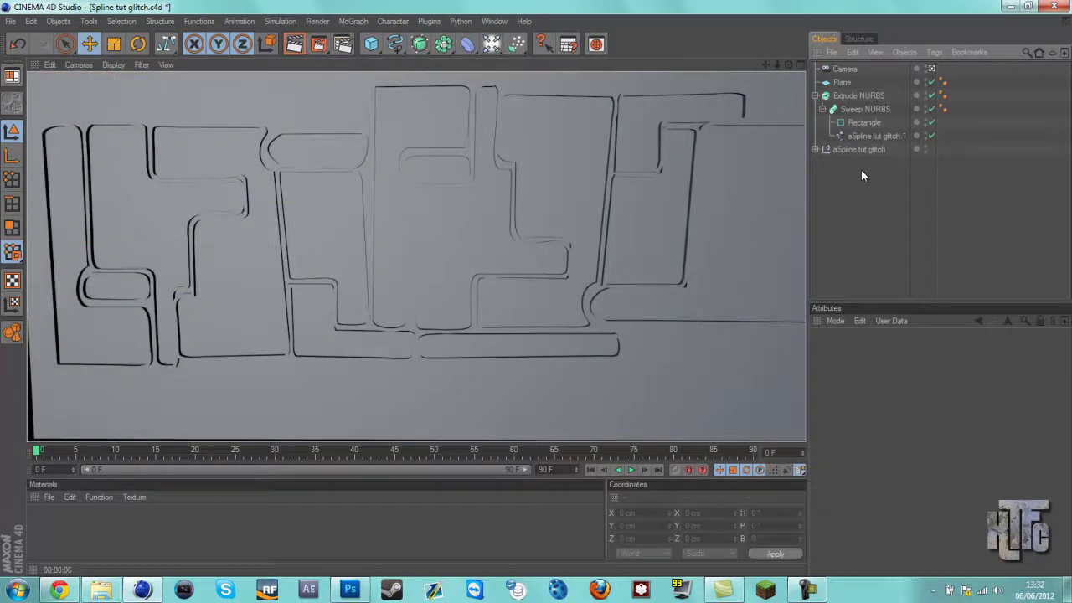
key(a)
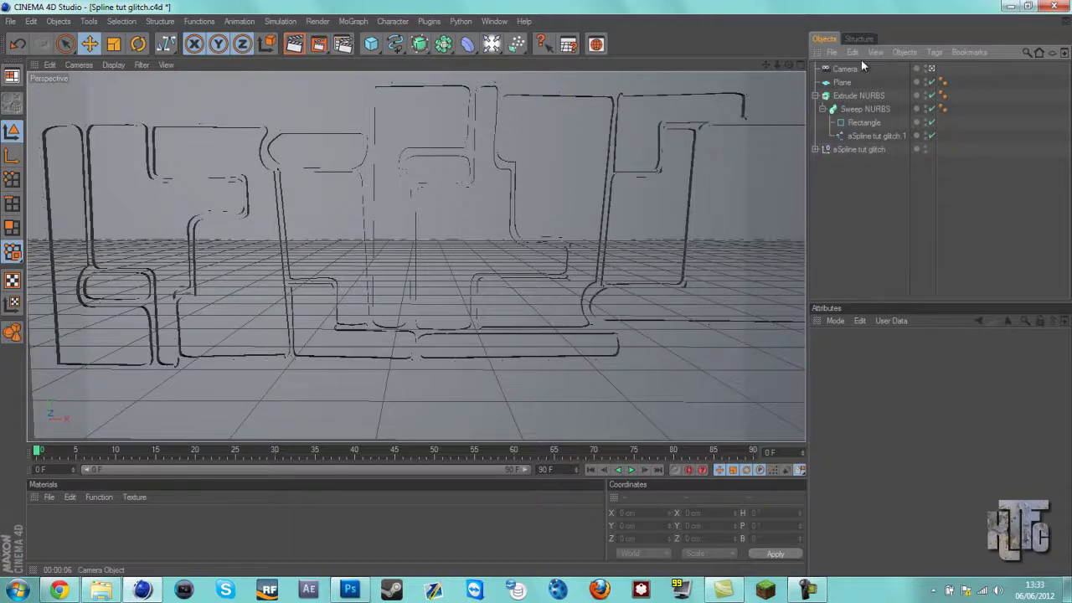
- Leave the scene camera view and move the Extrude NURBS along Z to about -12 cm, closer to the plane
click(930, 69)
drag(788, 63, 540, 285)
click(854, 96)
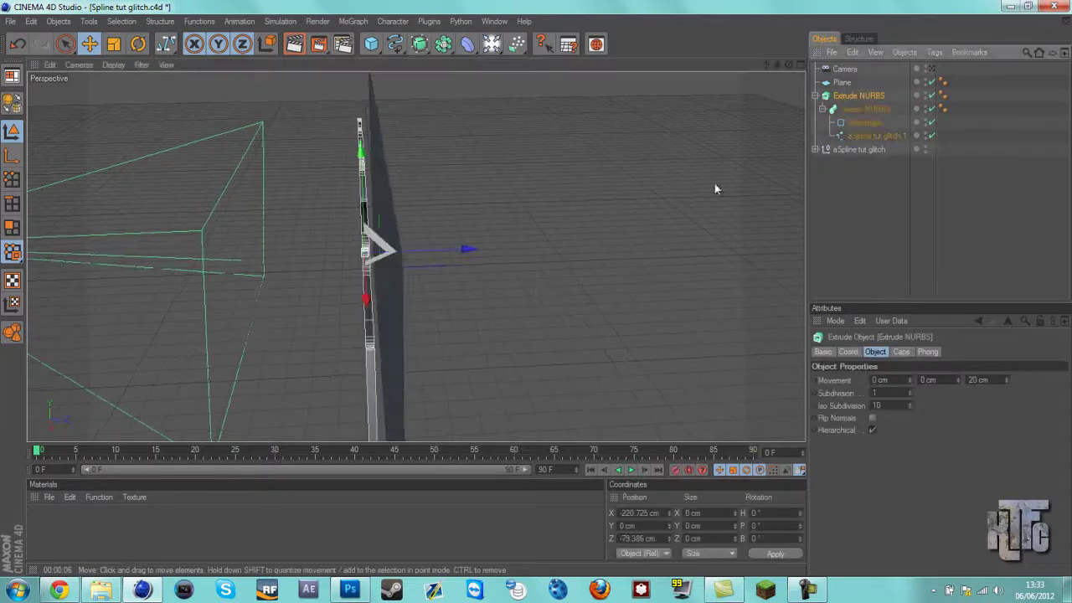
drag(483, 248, 535, 288)
drag(788, 65, 536, 292)
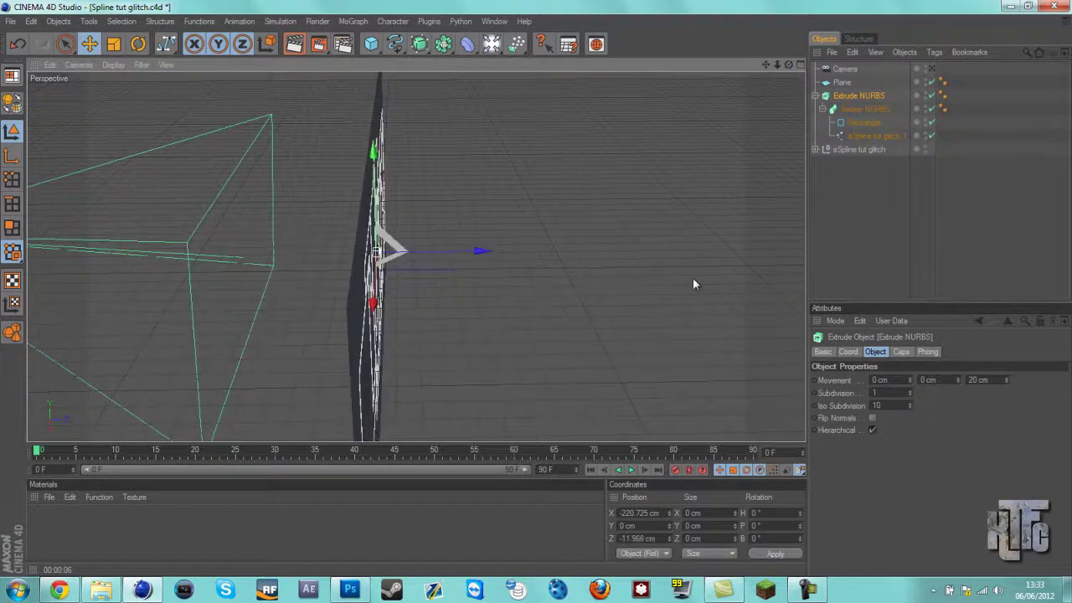
click(841, 173)
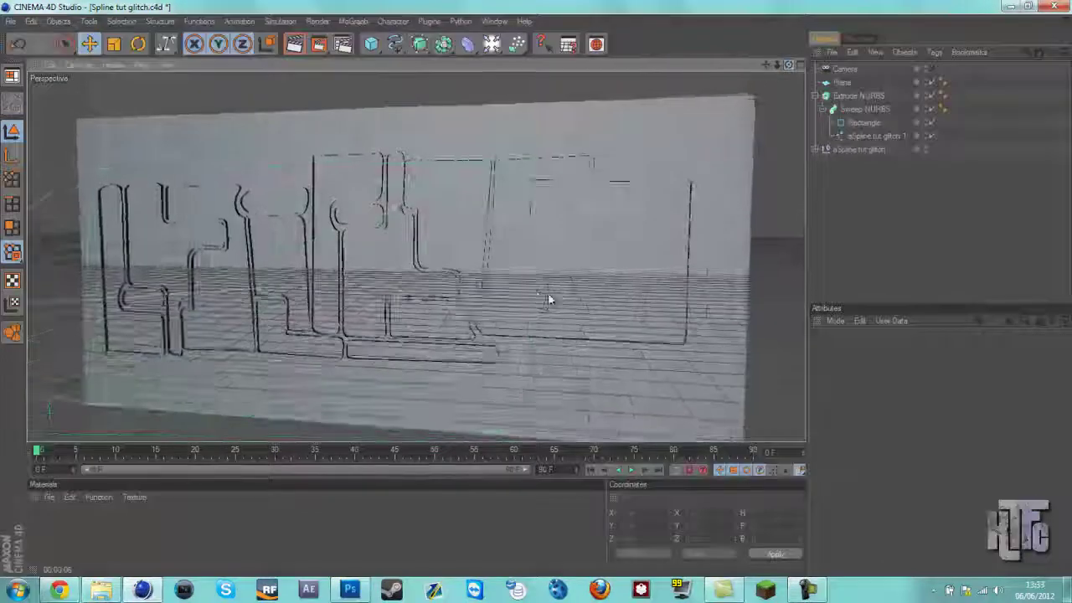
- Enable Rounding on the Rectangle in the Sweep NURBS and compare the pattern with the YouTube reference clip in the browser
drag(547, 293, 559, 292)
scroll(695, 163, up, 5)
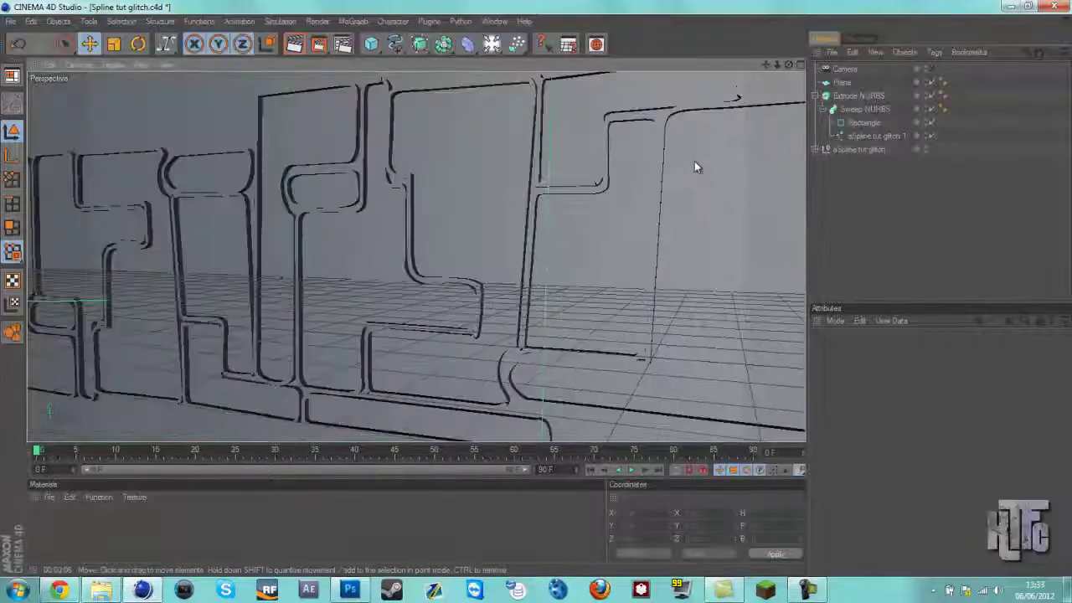
drag(765, 65, 536, 297)
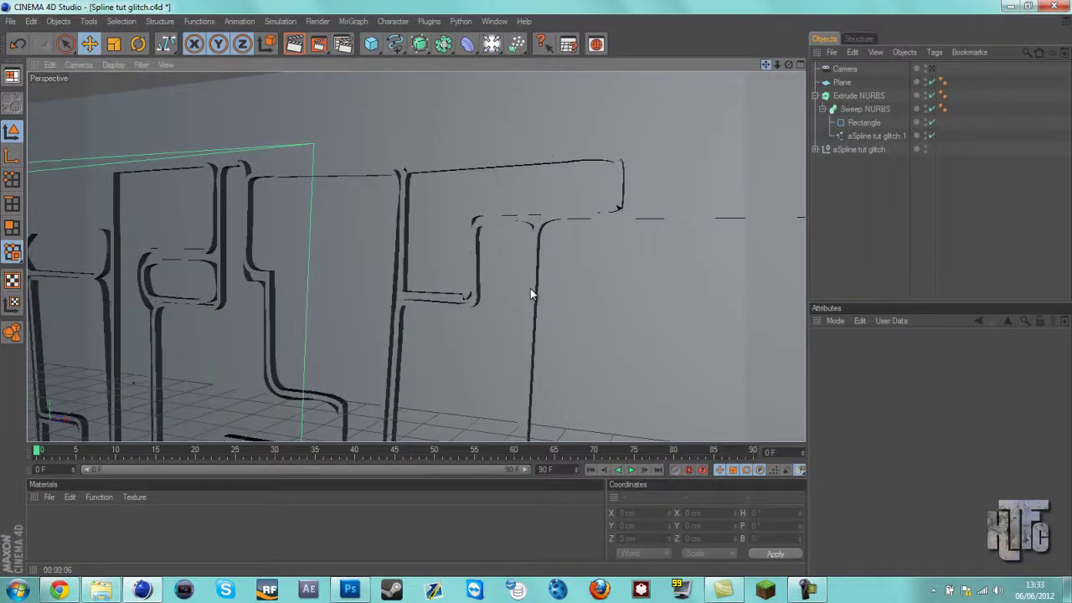
click(850, 124)
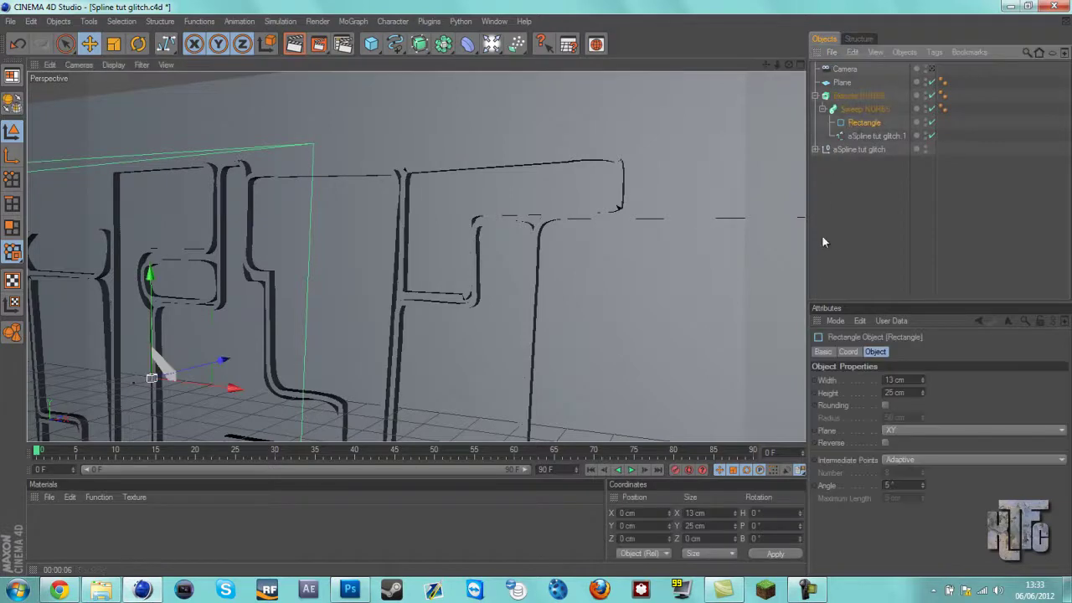
click(885, 405)
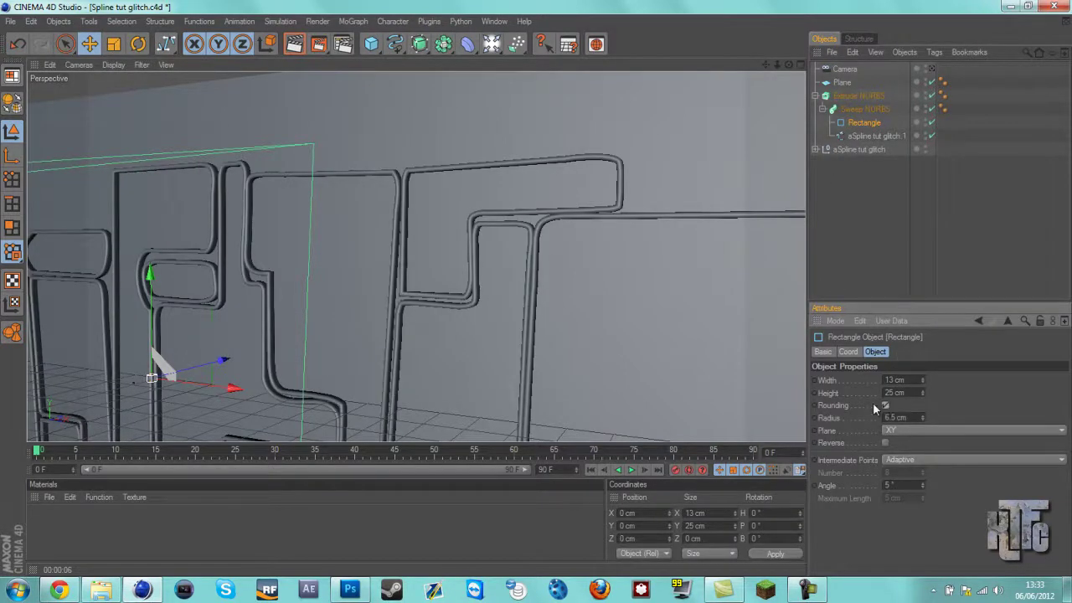
click(59, 590)
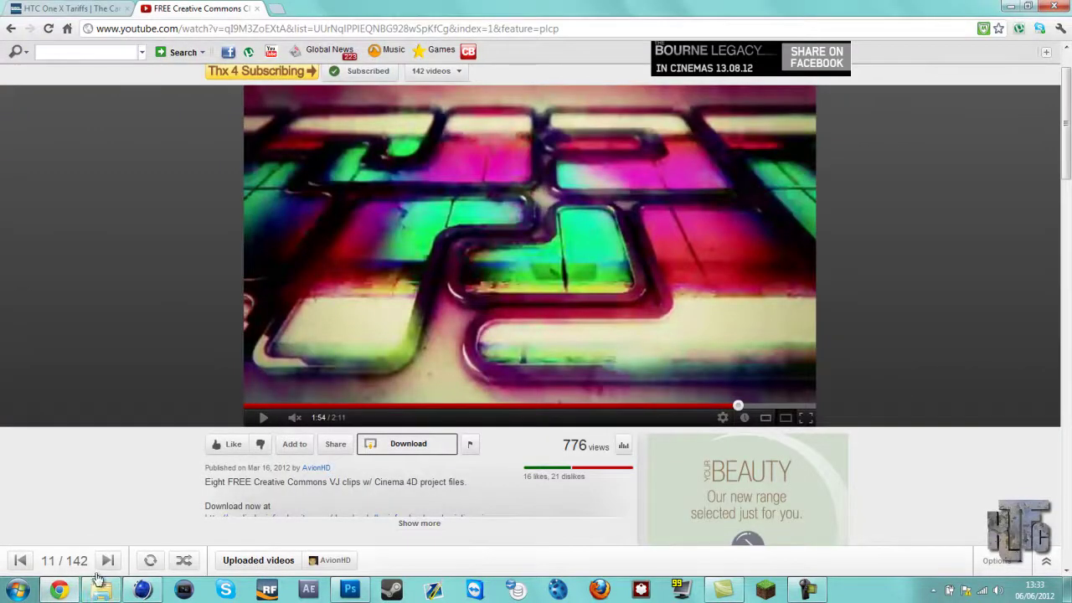
click(141, 590)
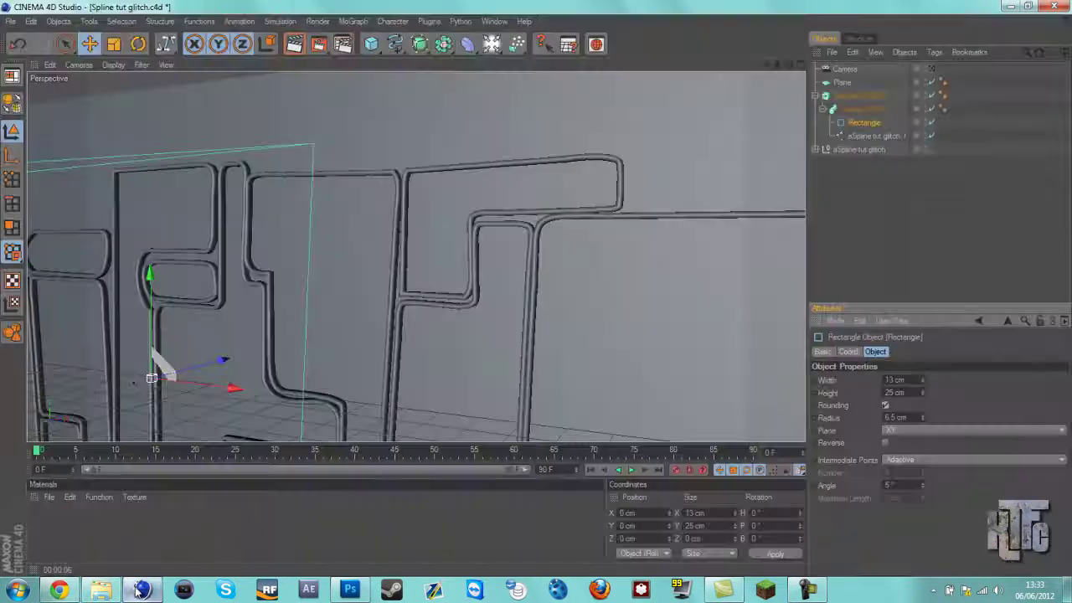
- Toggle the Rectangle's Rounding off and on to compare the edges, and set its rounding radius to 3 cm
click(885, 405)
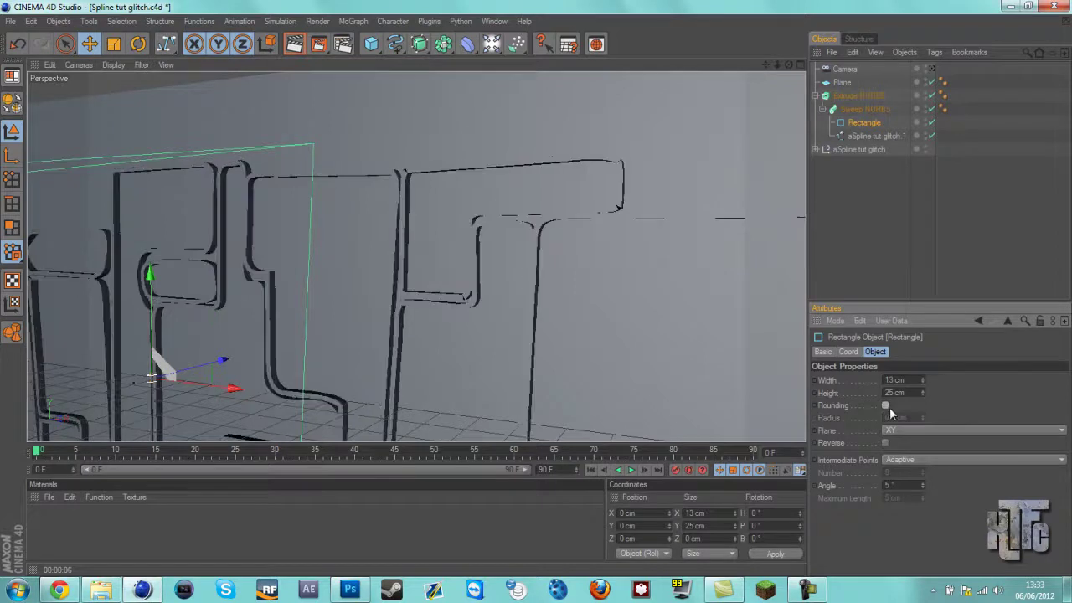
click(885, 406)
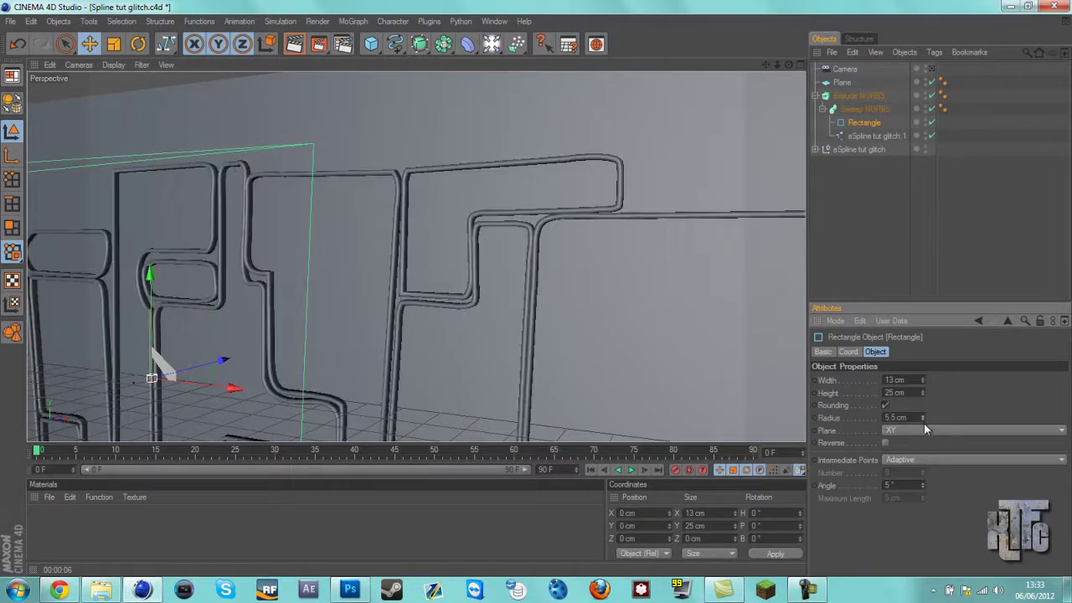
drag(923, 422, 924, 422)
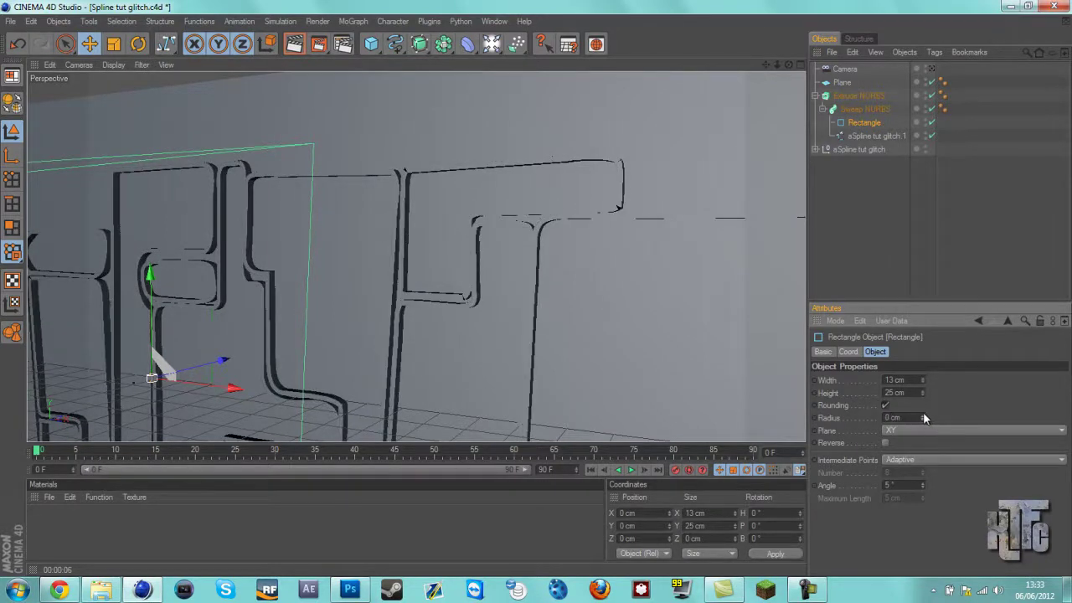
click(922, 414)
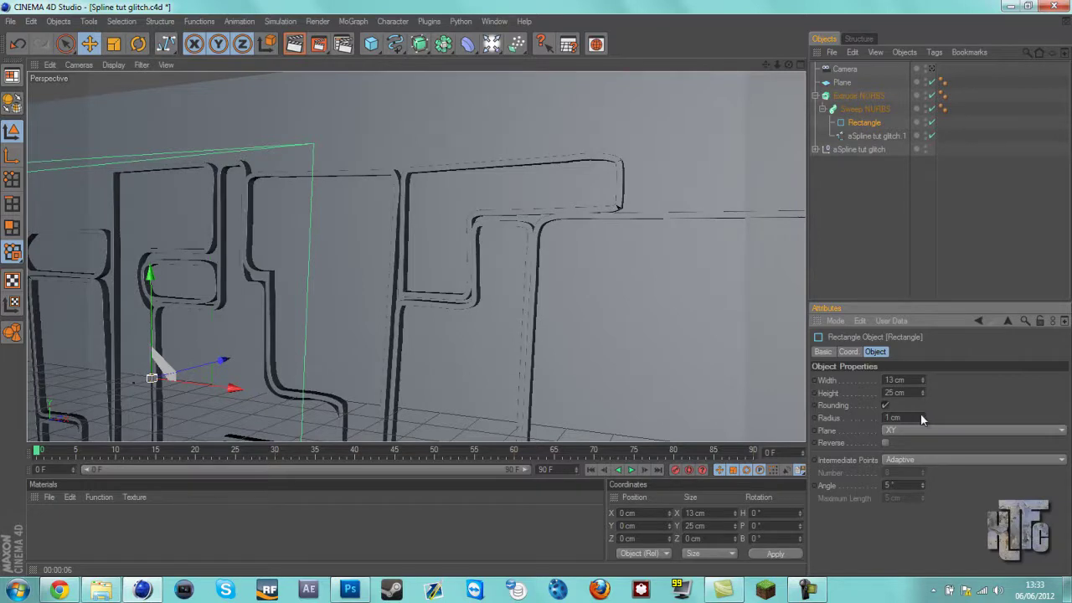
click(921, 414)
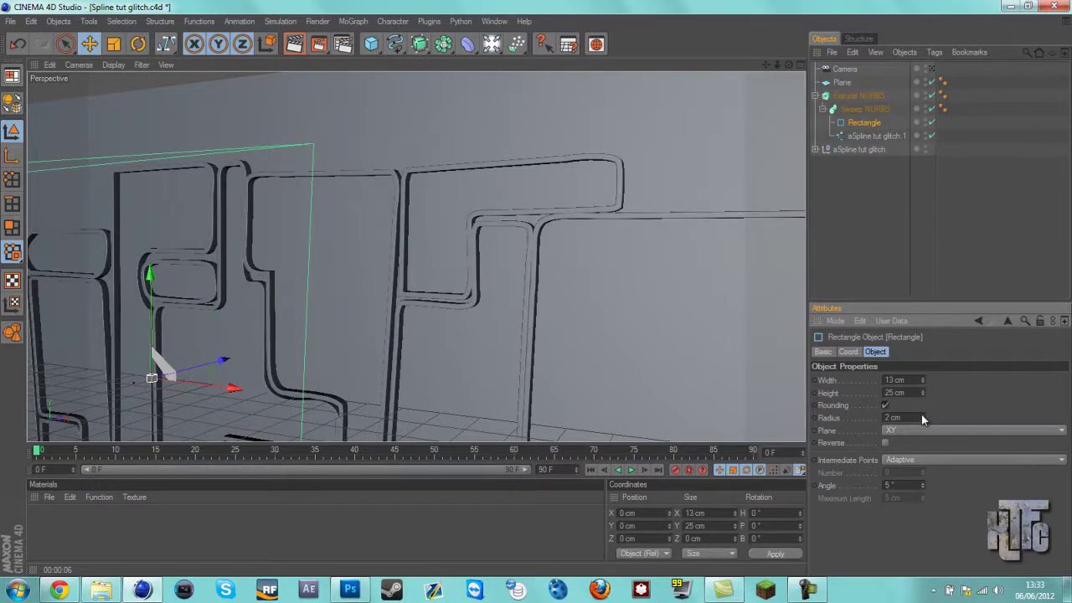
click(921, 413)
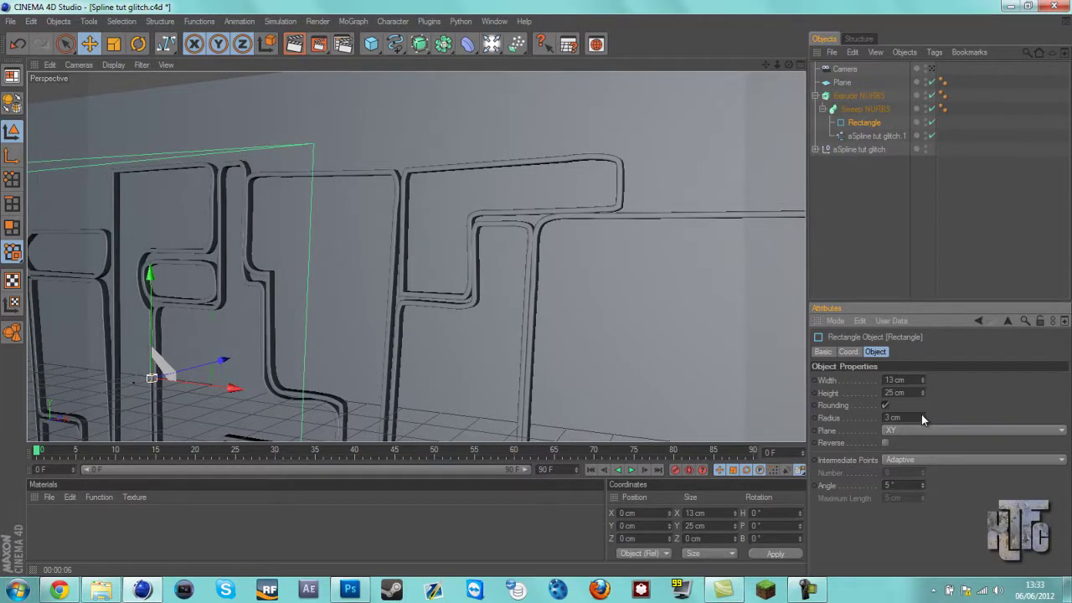
- Inspect the rounded pattern from another angle and check it against the YouTube reference clip in the browser
click(854, 198)
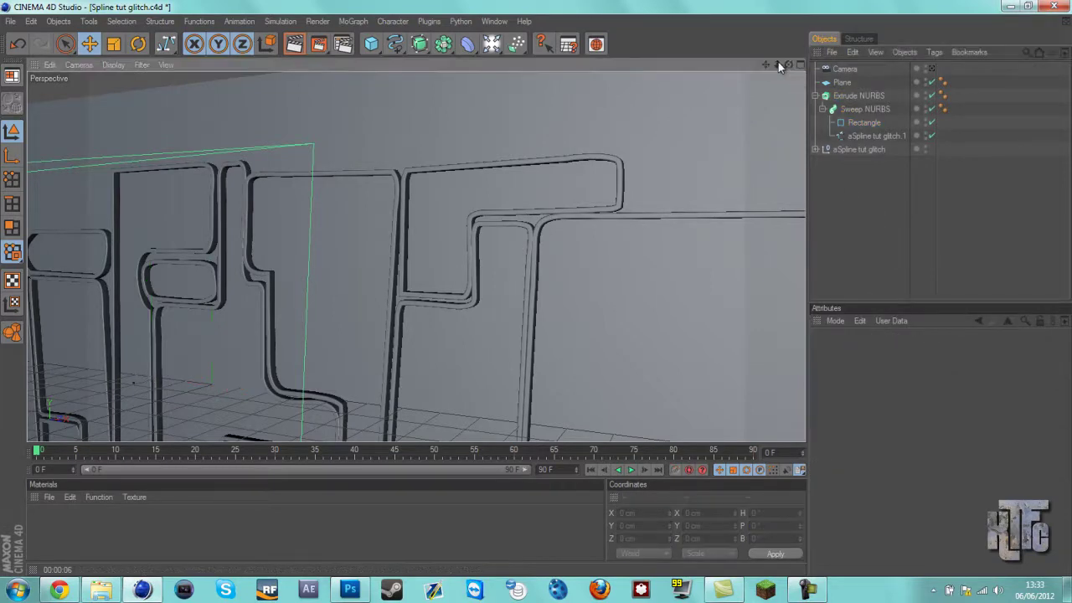
drag(787, 66, 674, 156)
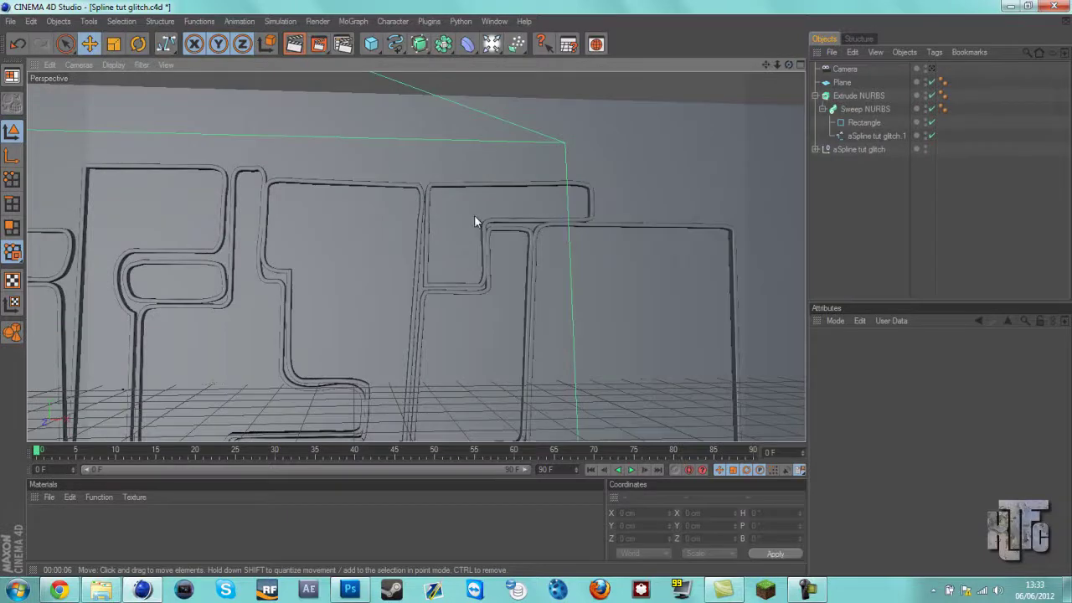
click(58, 590)
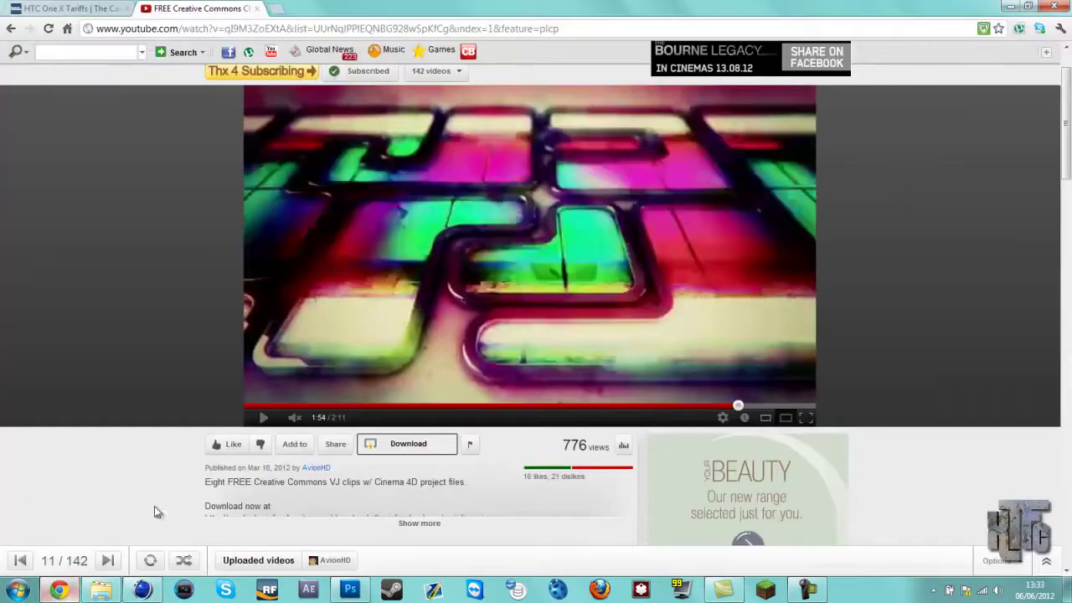
click(142, 589)
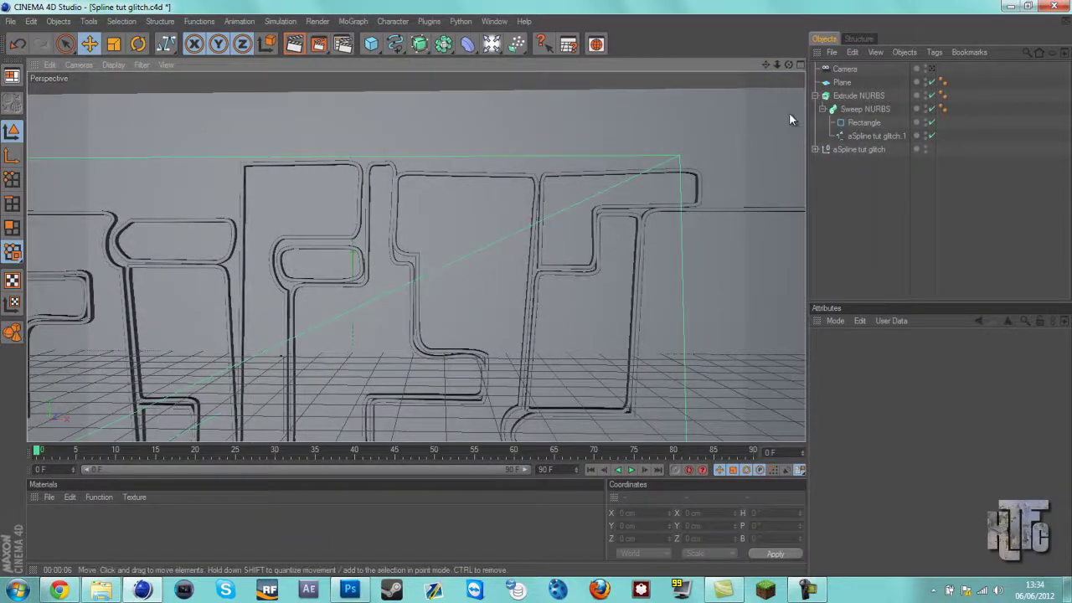
- Set the height of the Sweep NURBS's Rectangle to 128 cm to deepen the pattern walls
click(864, 125)
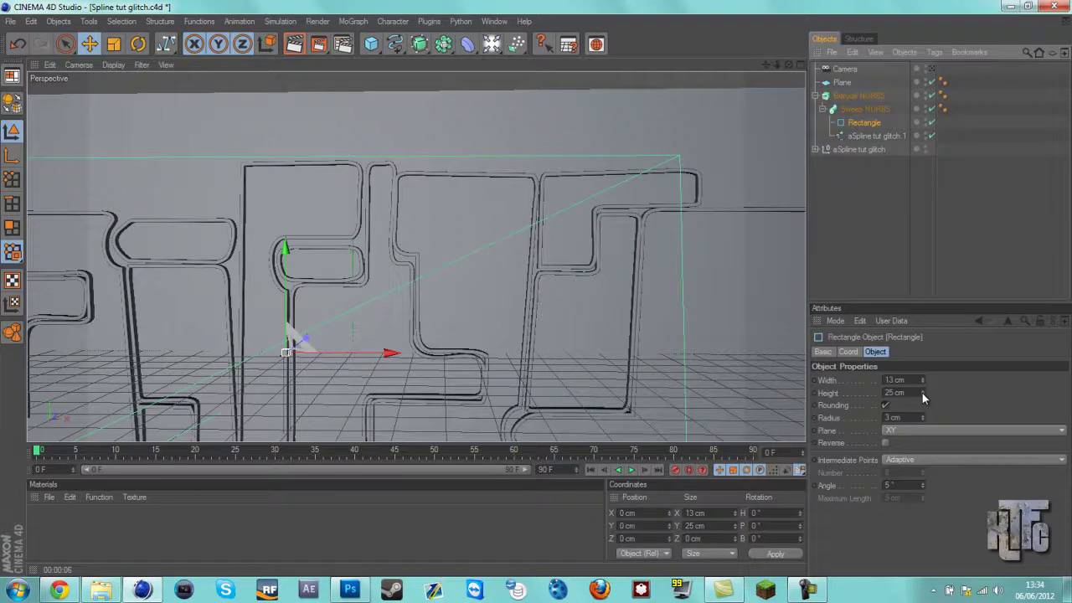
mouse_move(922, 393)
mouse_down()
mouse_move(916, 330)
mouse_move(922, 392)
mouse_up()
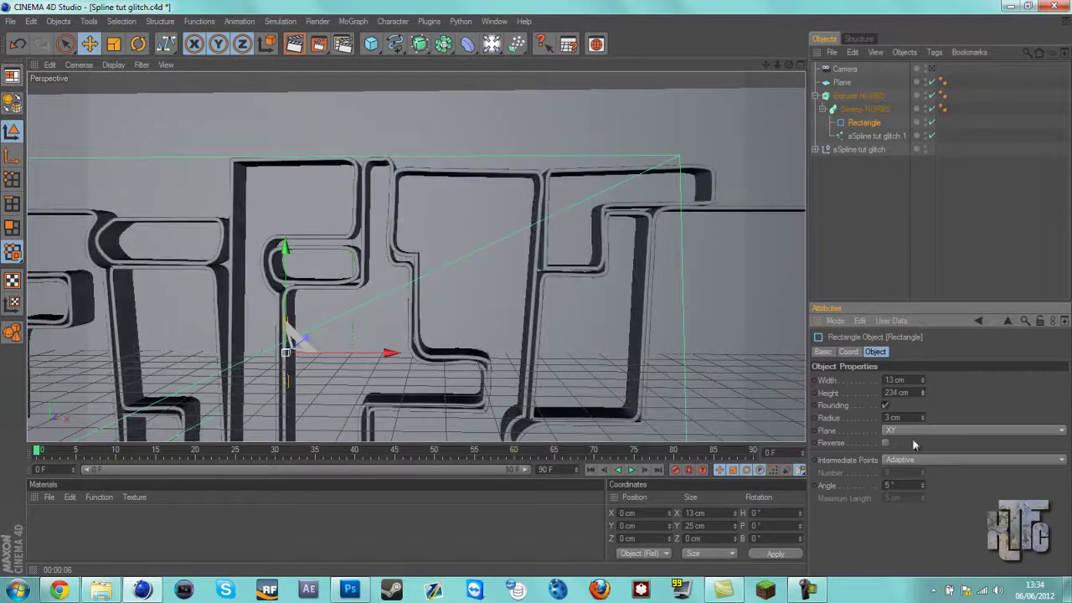
drag(914, 443, 924, 421)
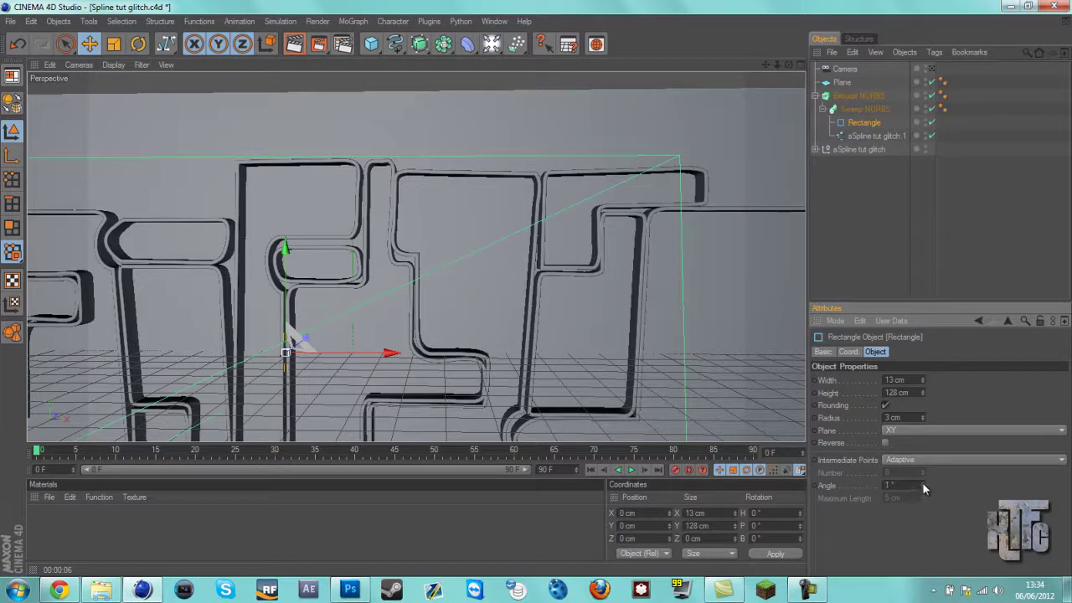
- Try the Natural, Uniform and Subdivided intermediate point modes on the Rectangle and return it to Adaptive
click(921, 460)
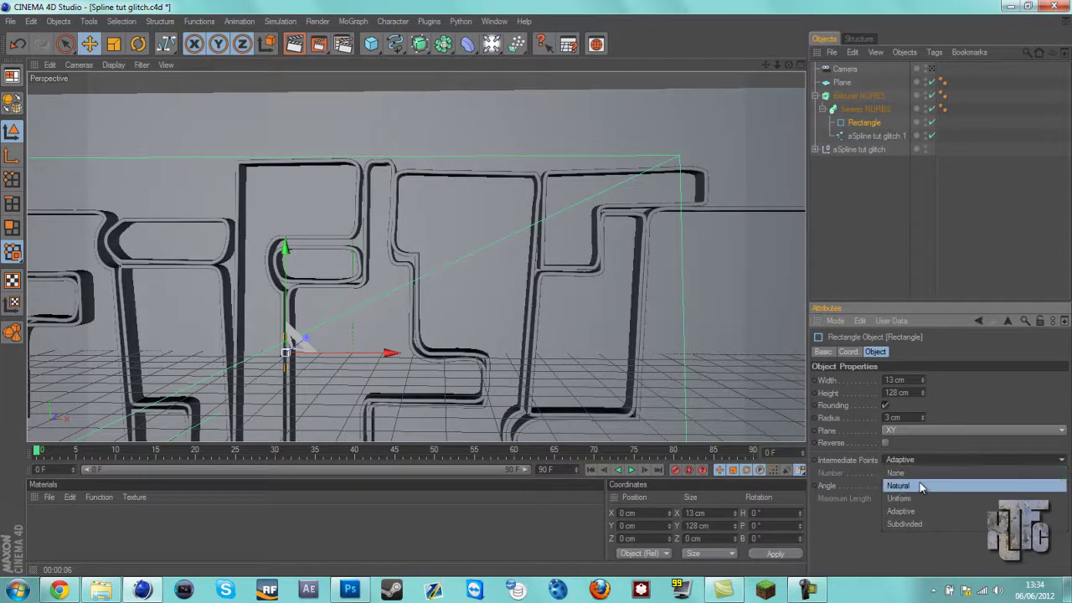
click(922, 485)
click(915, 462)
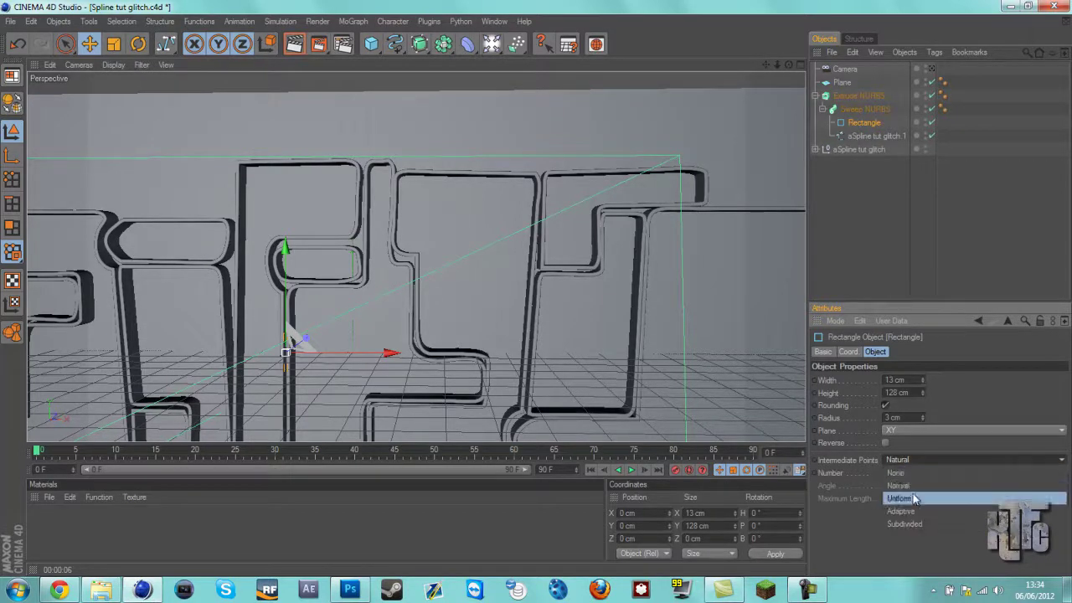
click(911, 486)
click(904, 461)
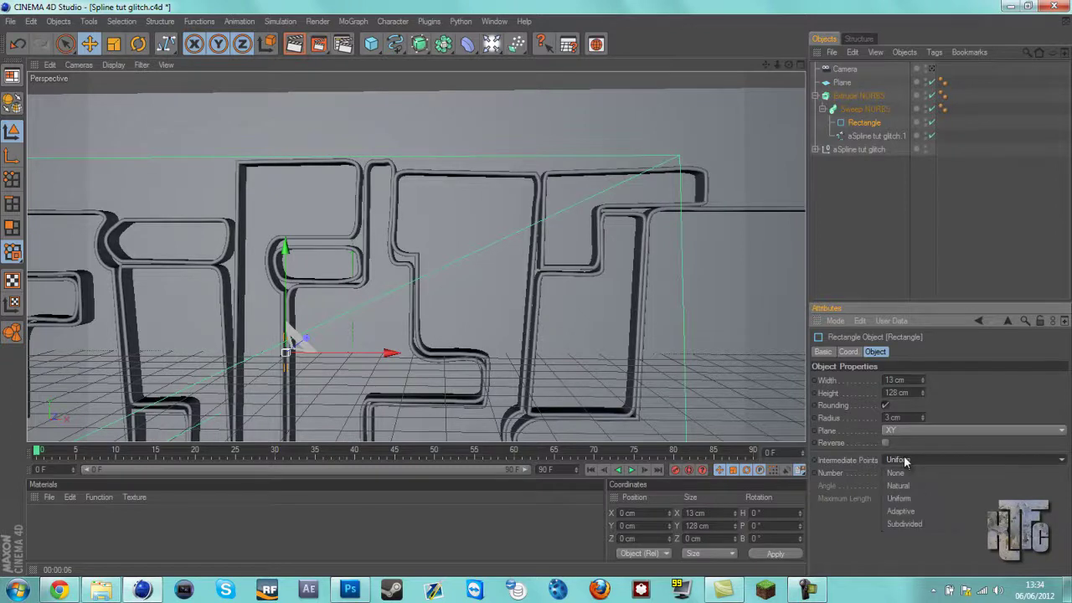
click(902, 509)
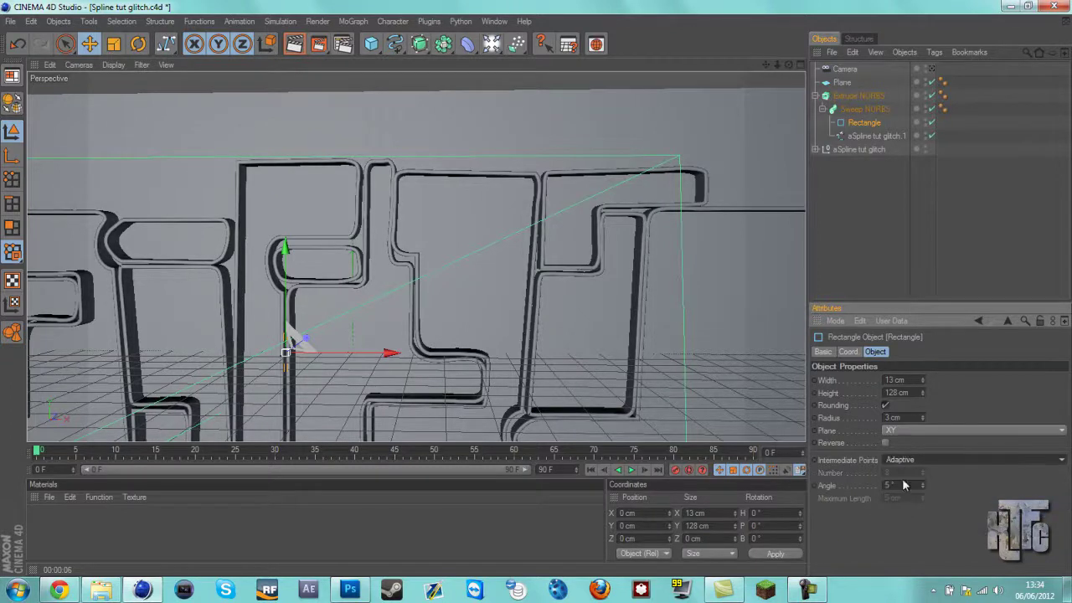
click(901, 462)
click(900, 524)
click(869, 111)
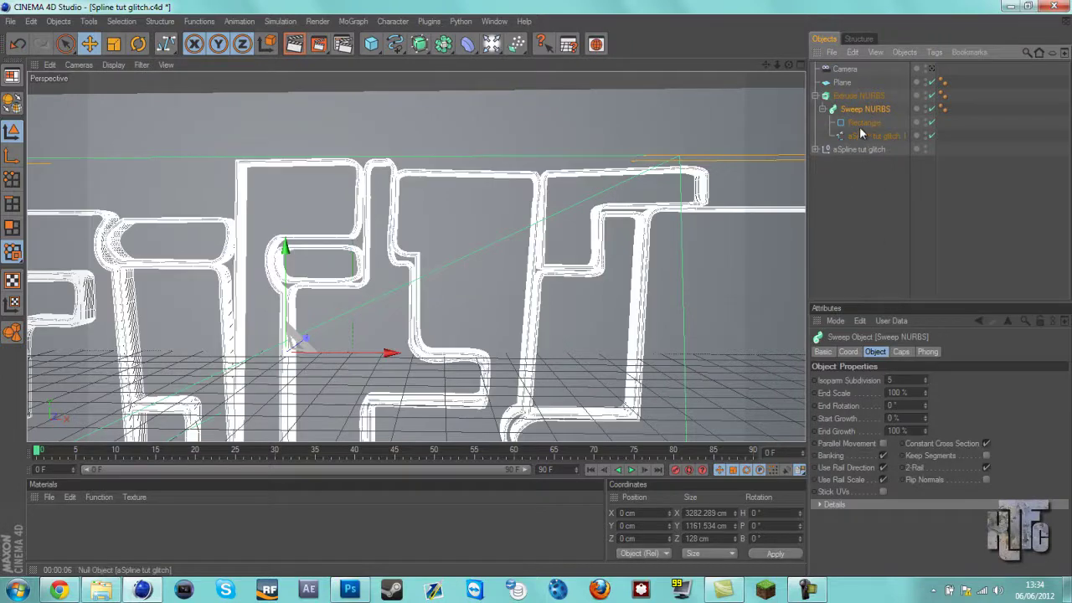
click(860, 124)
click(902, 460)
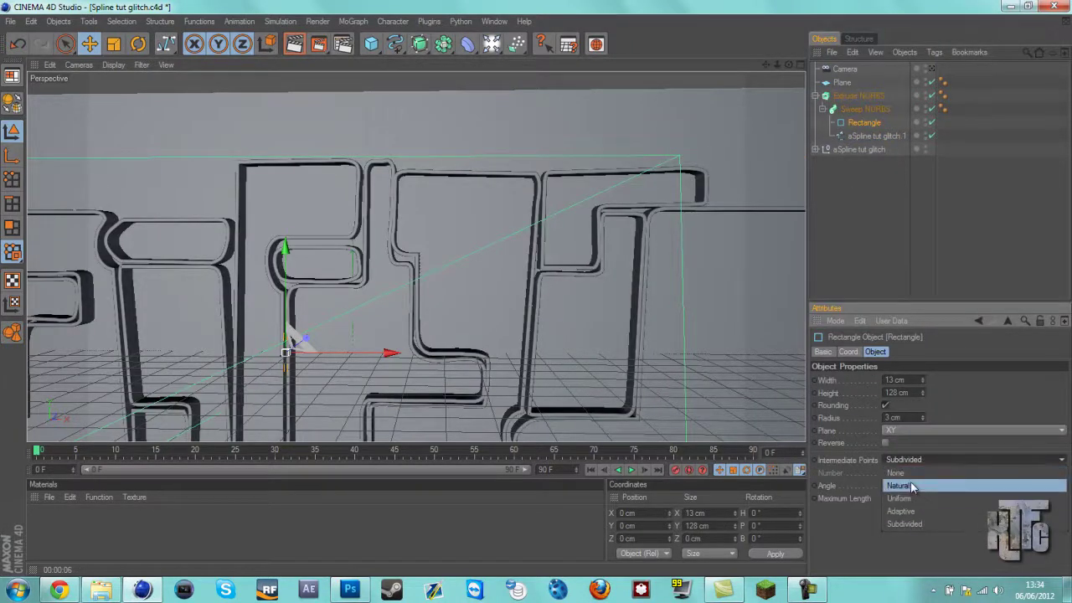
click(915, 510)
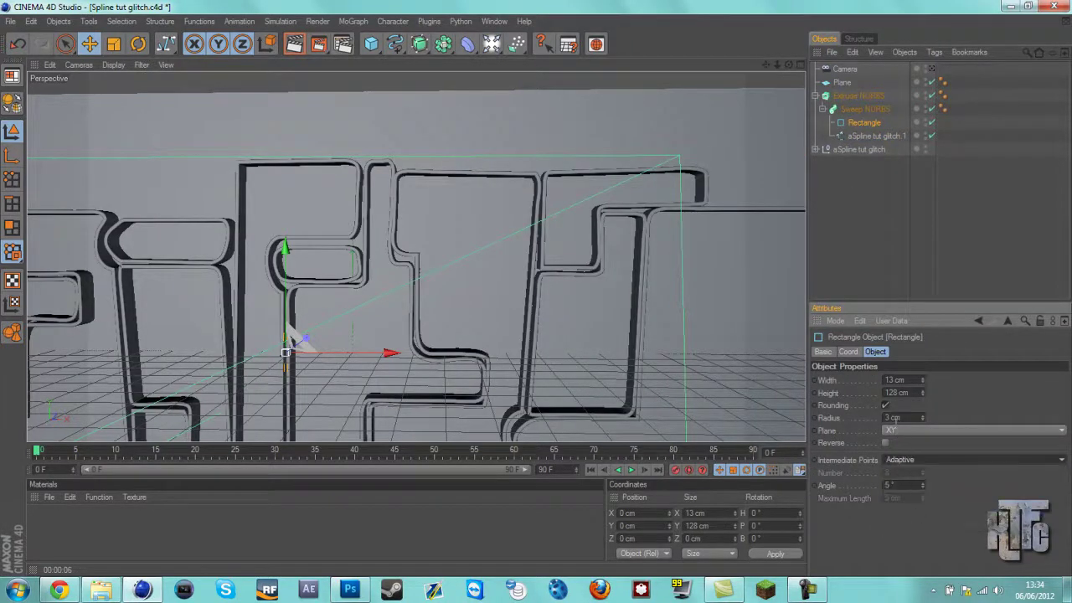
- Preview the growth of the Sweep NURBS by raising its Start Growth and returning it to 0%
click(879, 110)
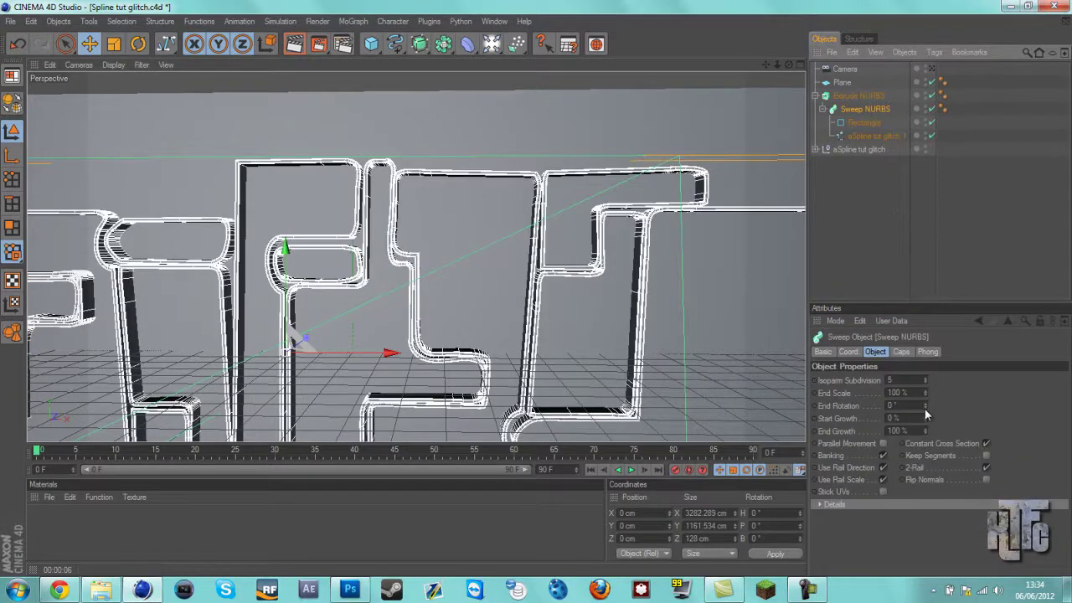
mouse_move(925, 417)
mouse_down()
mouse_move(927, 394)
mouse_move(927, 416)
mouse_up()
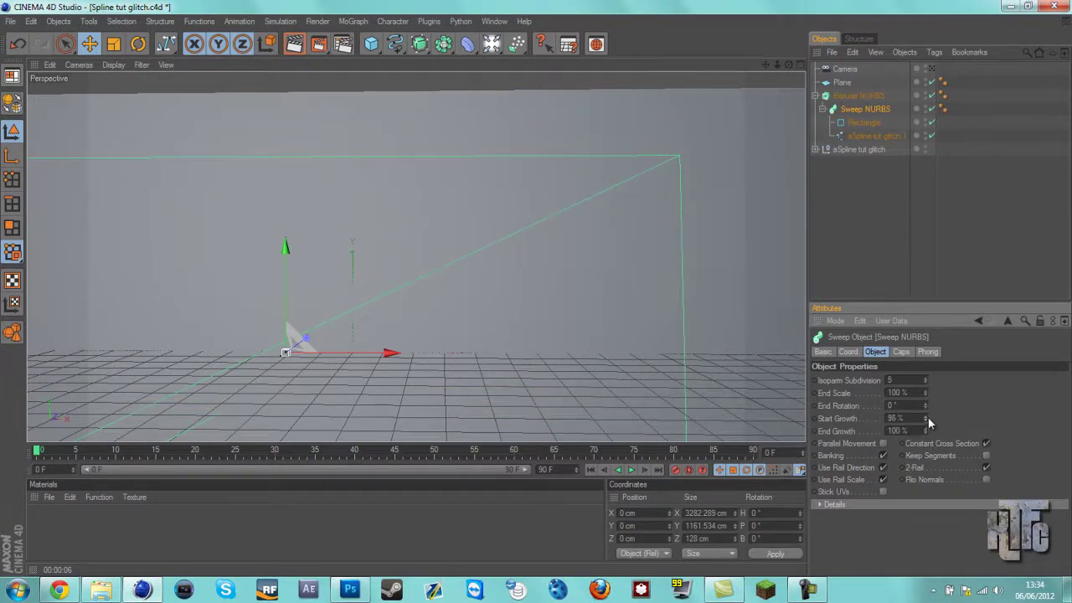
mouse_move(926, 418)
mouse_down()
mouse_move(925, 432)
mouse_move(927, 418)
mouse_up()
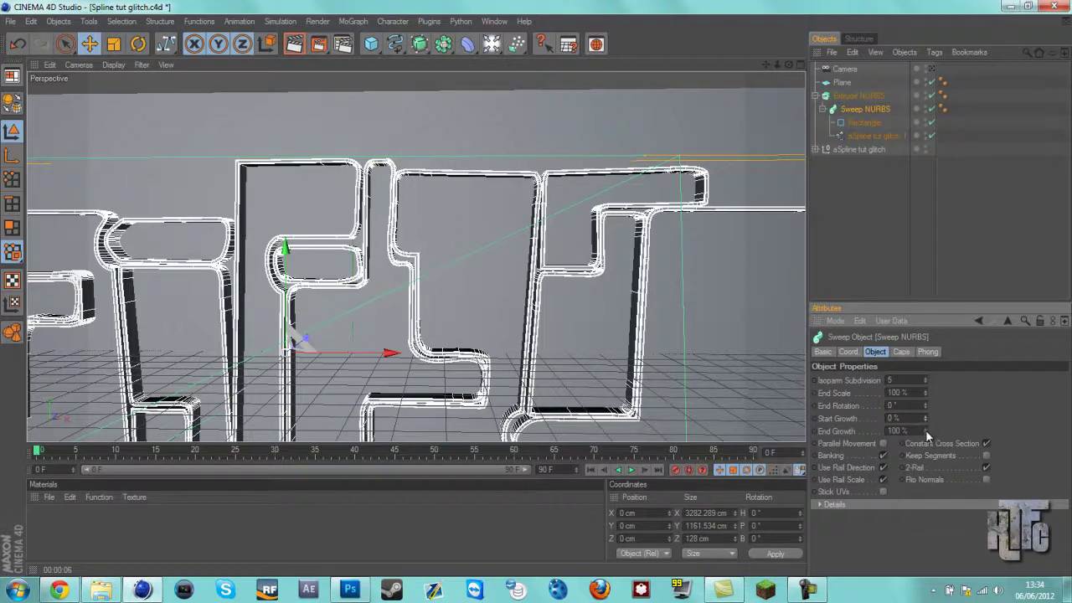
- Review the whole deselected pattern against the plane and switch to the YouTube reference clip in the browser
drag(777, 65, 514, 297)
scroll(515, 303, down, 5)
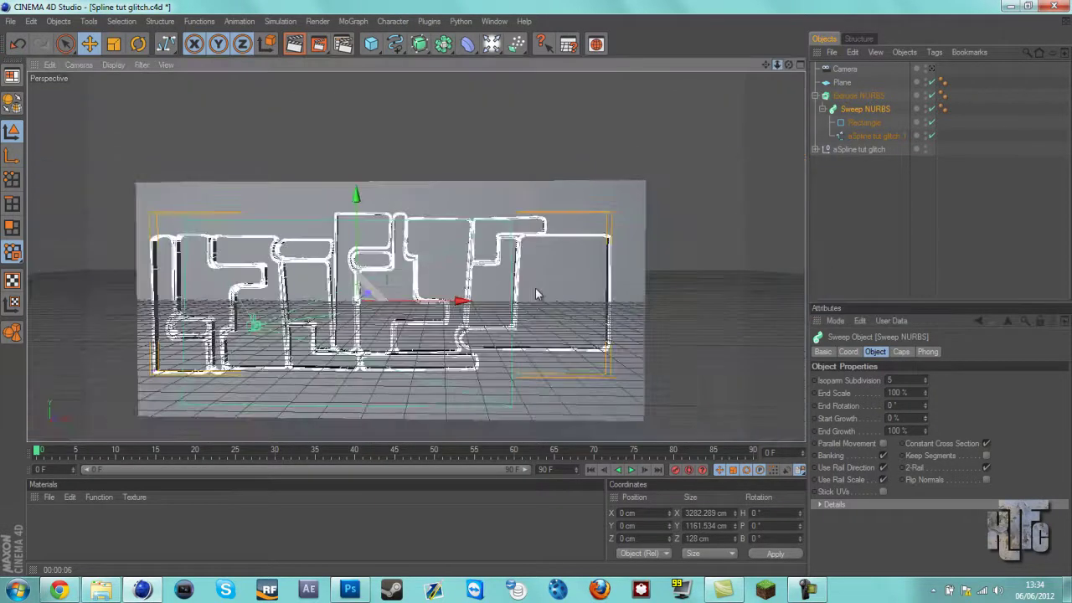
click(842, 226)
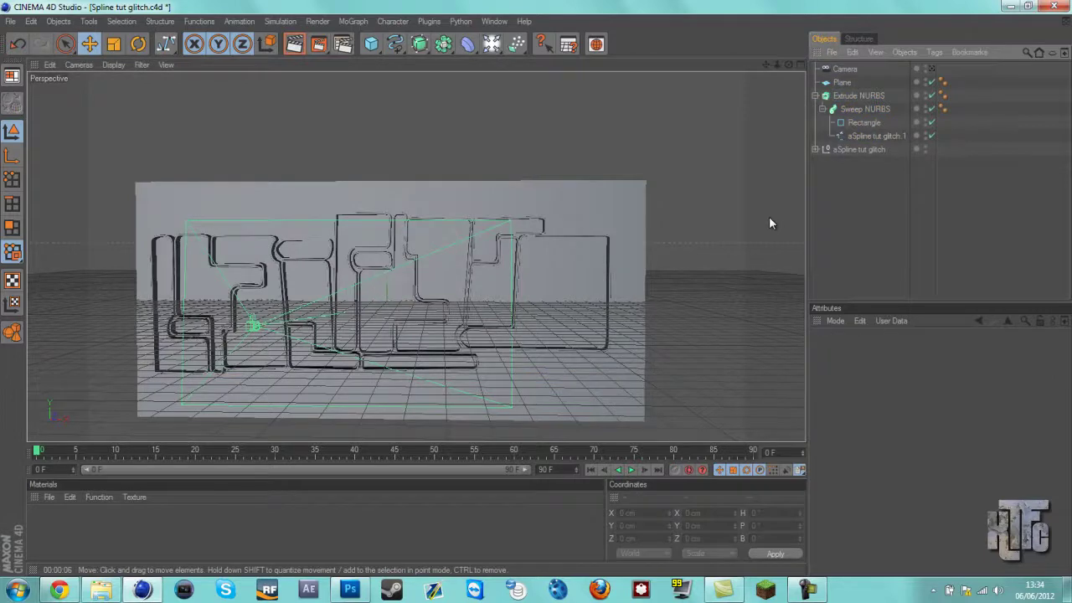
click(58, 590)
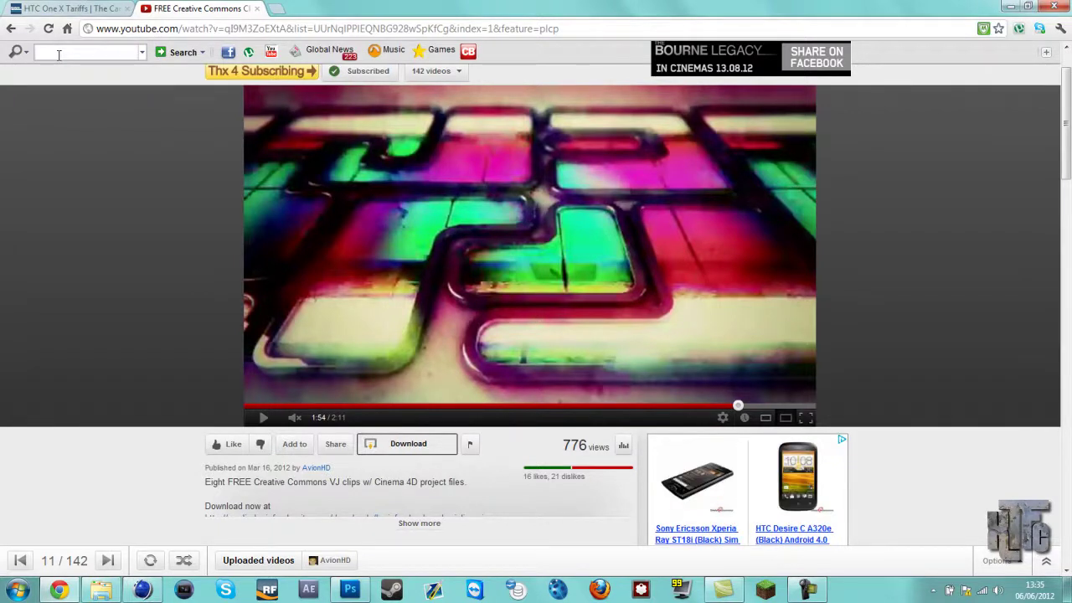
- Switch back to Cinema 4D, view the pattern through the scene camera and save the project
click(804, 591)
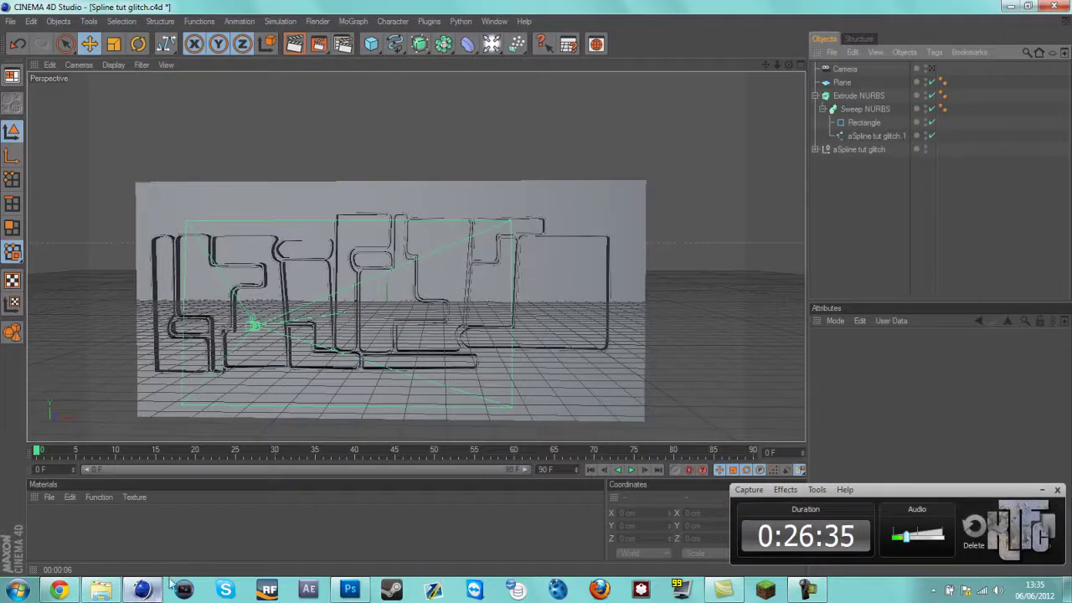
click(931, 70)
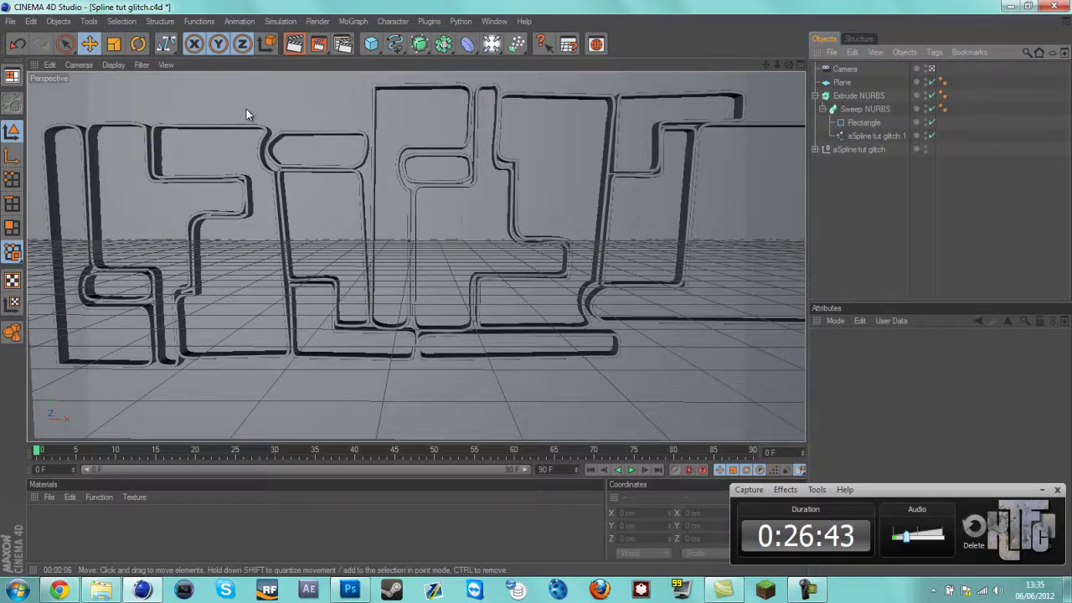
key(ctrl+s)
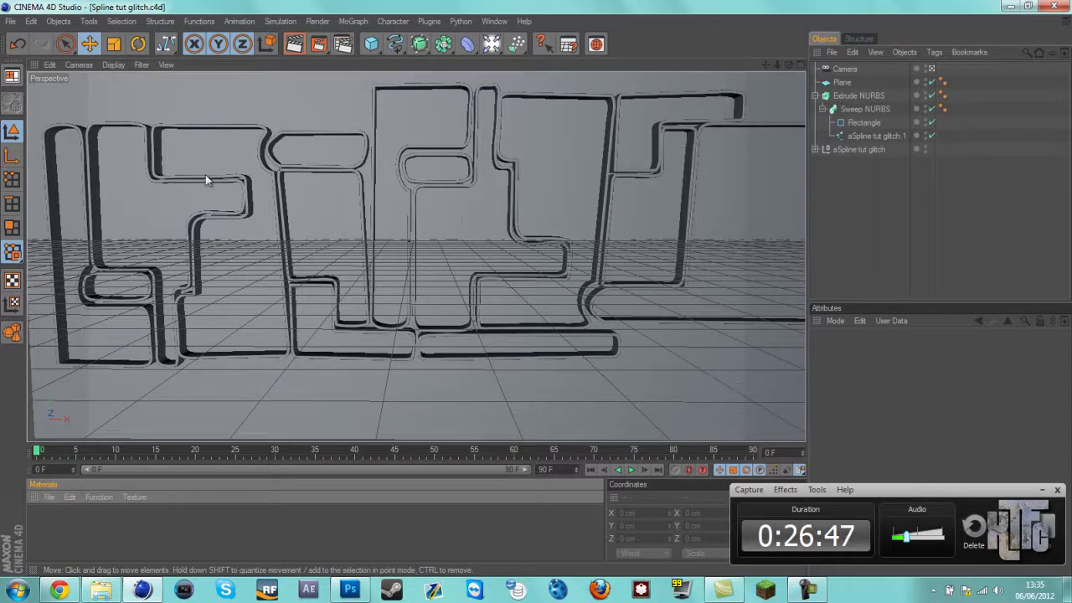
- Duplicate the Extrude NURBS and place the copy at the end of the object hierarchy
click(815, 97)
click(848, 96)
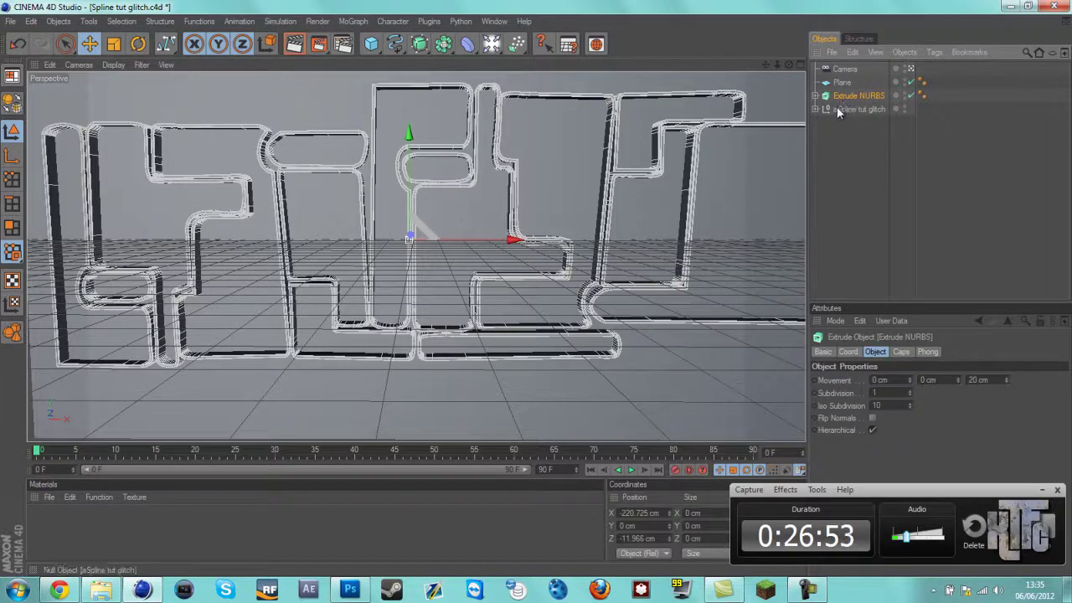
key(ctrl+c)
key(ctrl+v)
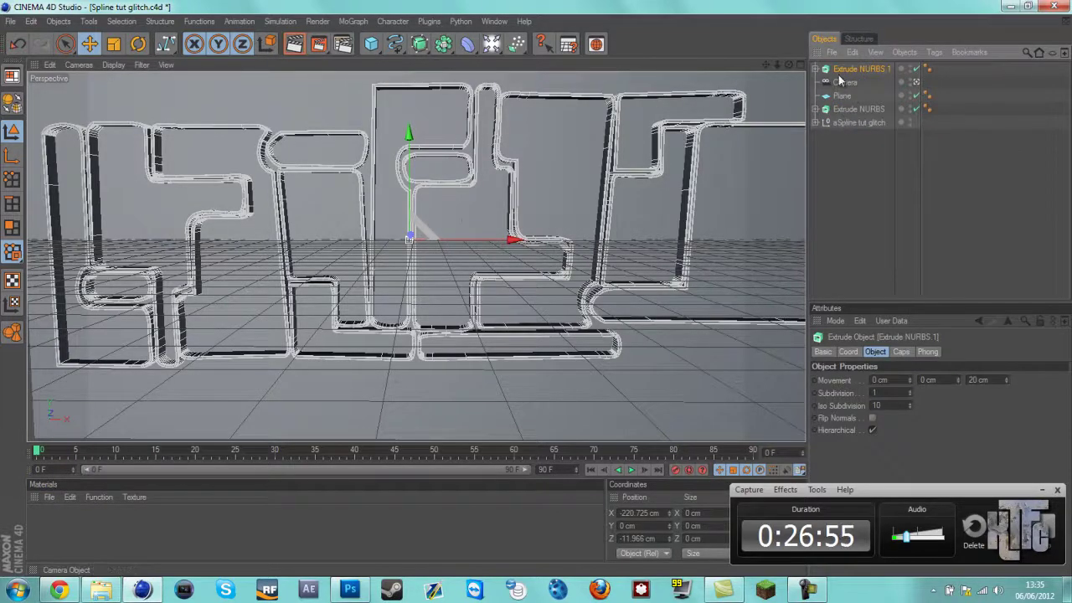
drag(840, 153, 837, 149)
- Remove the Sweep NURBS, Rectangle and merged spline from the copied Extrude NURBS 1, leaving it empty
click(815, 122)
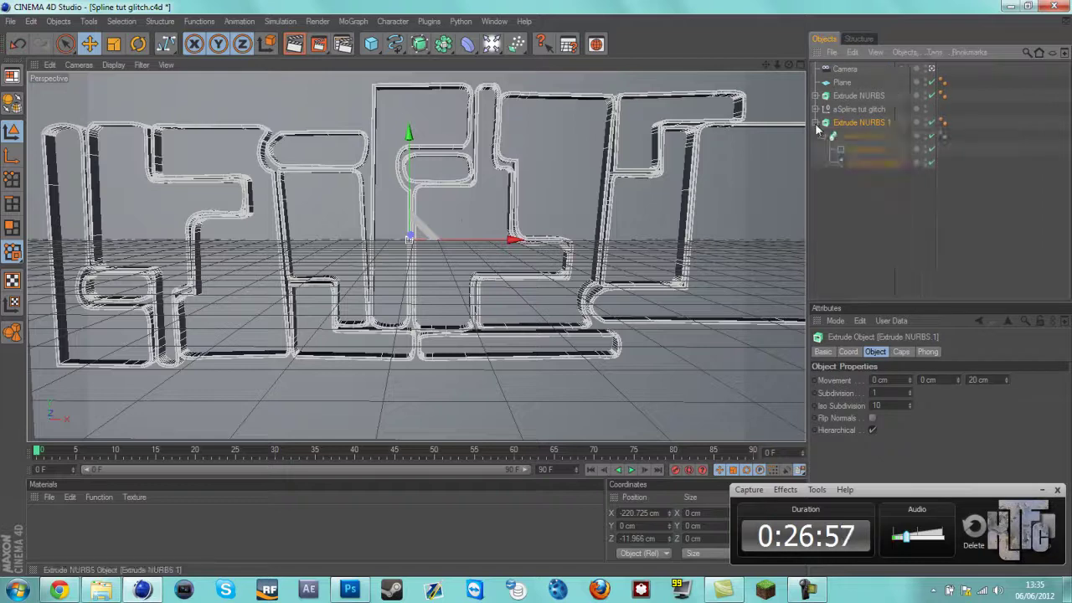
click(862, 162)
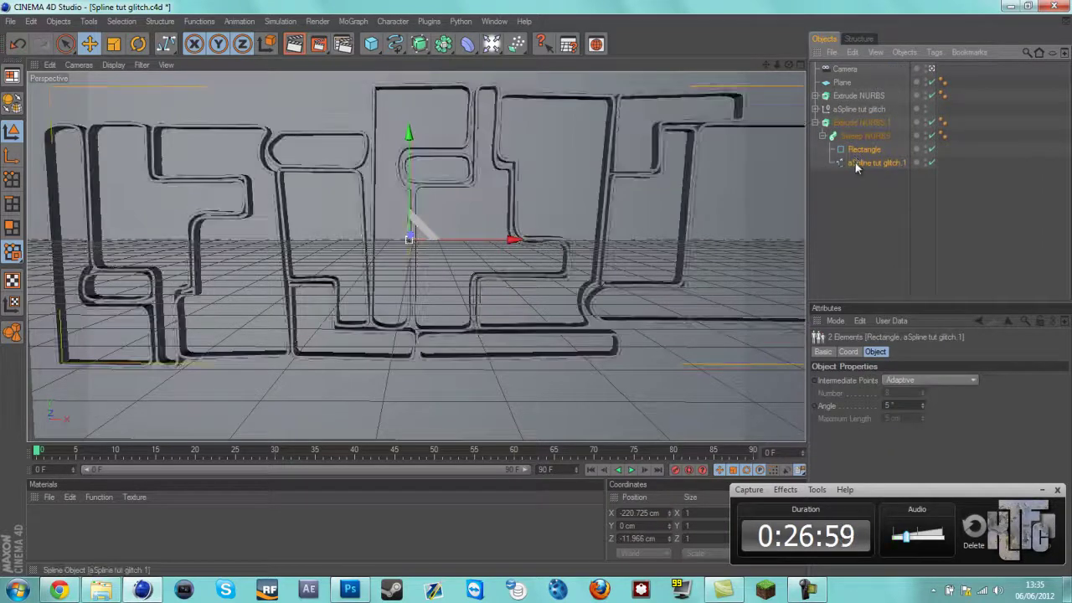
ctrl+click(853, 148)
click(849, 139)
key(Delete)
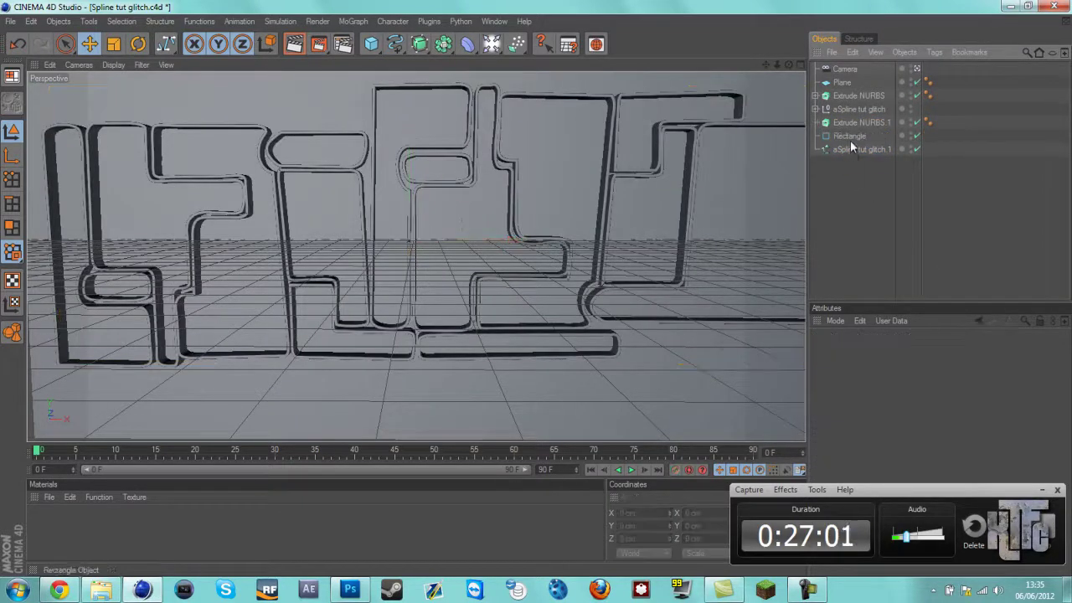
click(849, 136)
key(Delete)
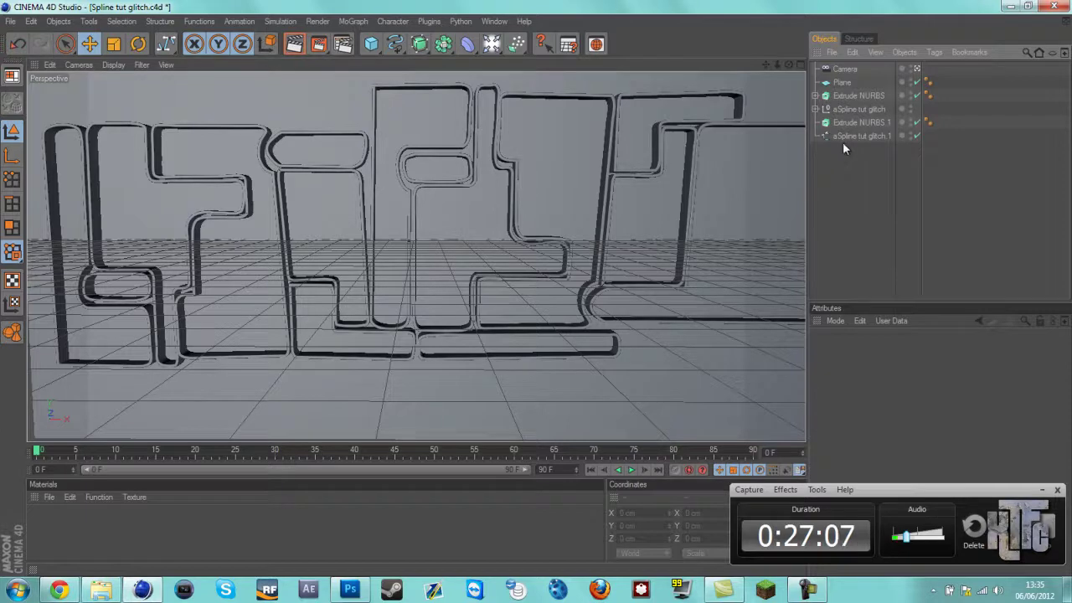
click(845, 137)
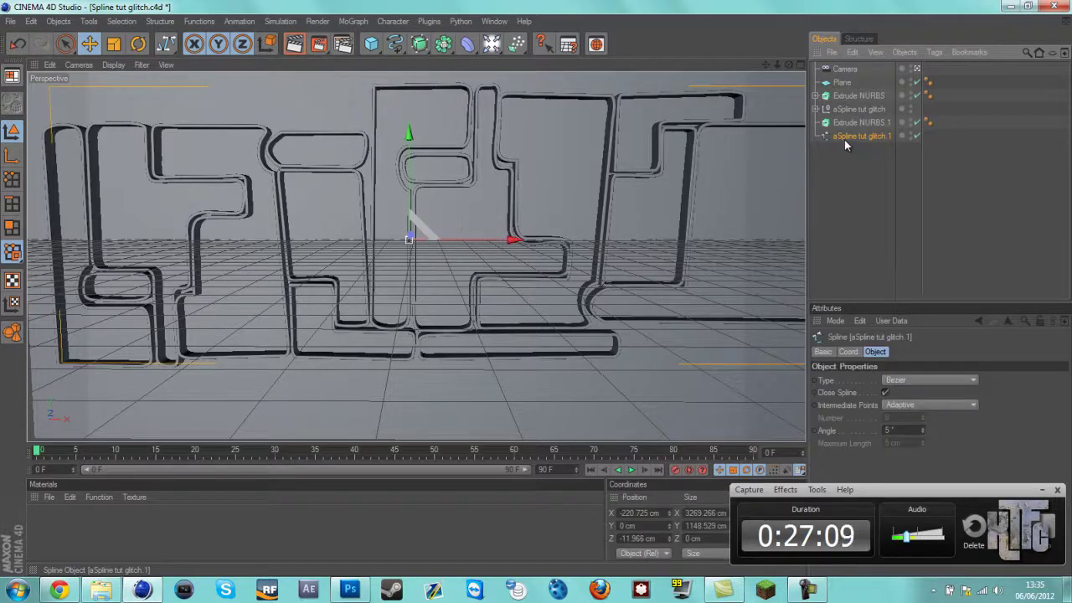
key(Delete)
- Place the aSpline tut glitch null inside Extrude NURBS 1 and enable all of its path splines
drag(844, 110, 845, 129)
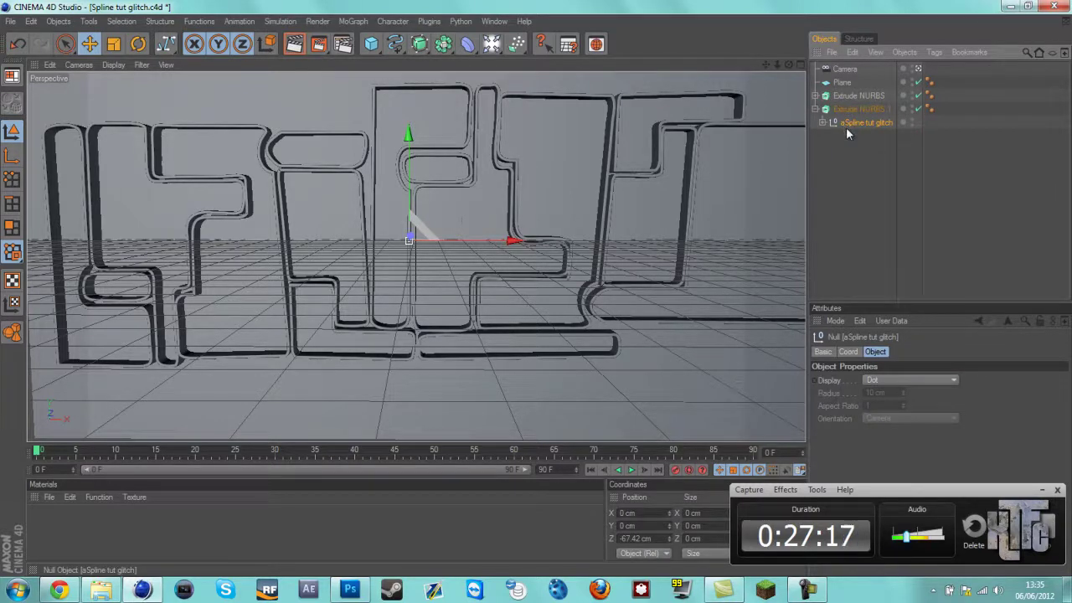
click(1043, 491)
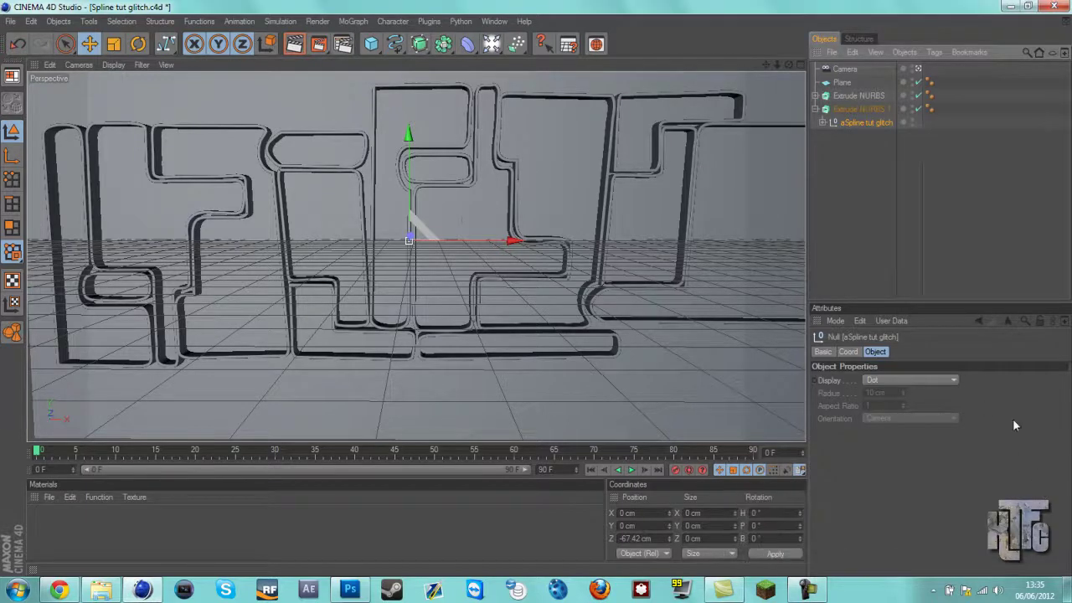
click(822, 123)
drag(918, 184, 927, 394)
click(823, 93)
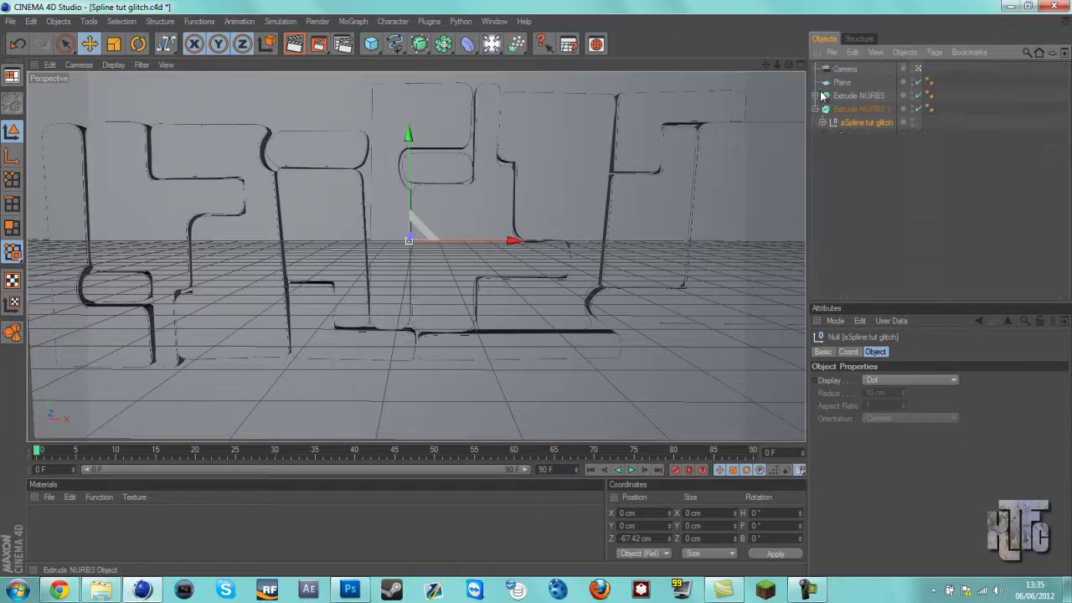
- Set the Z extrusion movement of Extrude NURBS 1 to 115 cm and shift the object along Z to about 32.5 cm
click(844, 111)
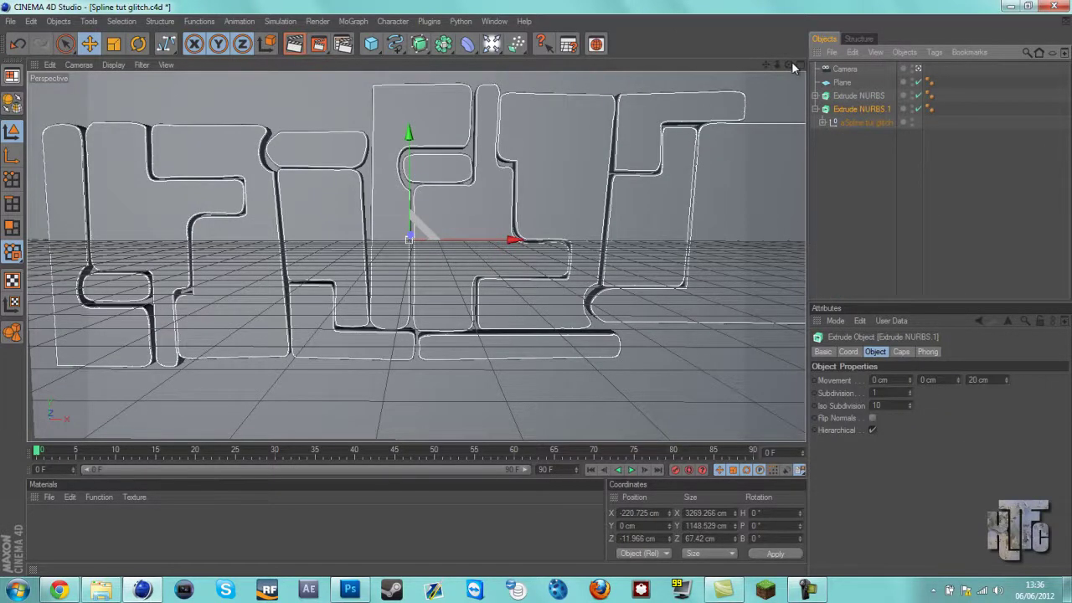
drag(791, 63, 527, 289)
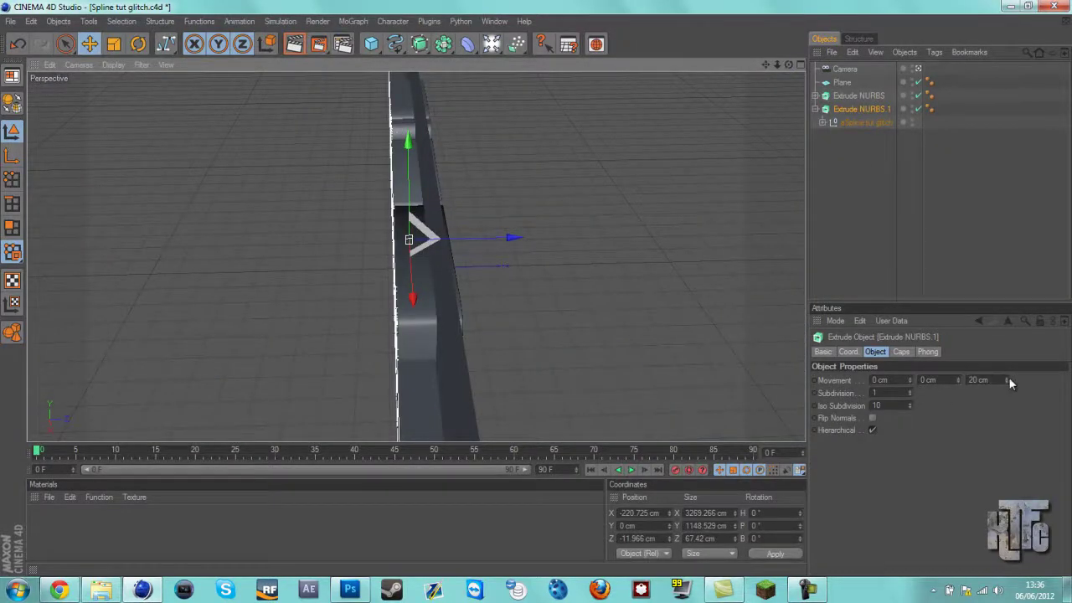
mouse_move(1008, 376)
mouse_down()
mouse_move(1004, 349)
mouse_move(1004, 403)
mouse_move(1009, 382)
mouse_up()
drag(512, 239, 536, 293)
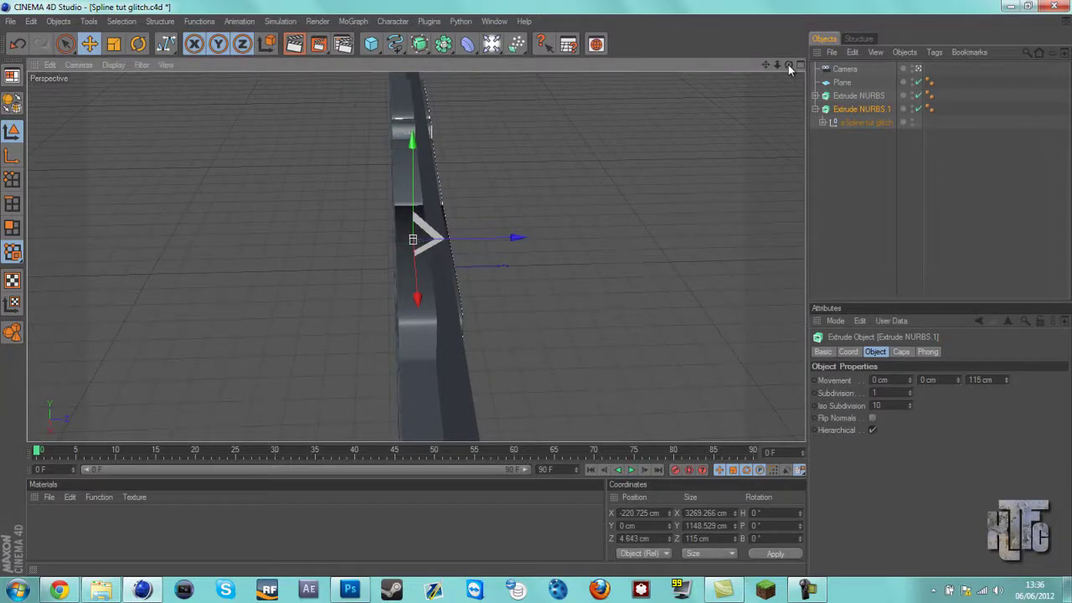
drag(787, 65, 535, 294)
drag(787, 64, 780, 215)
scroll(791, 168, down, 2)
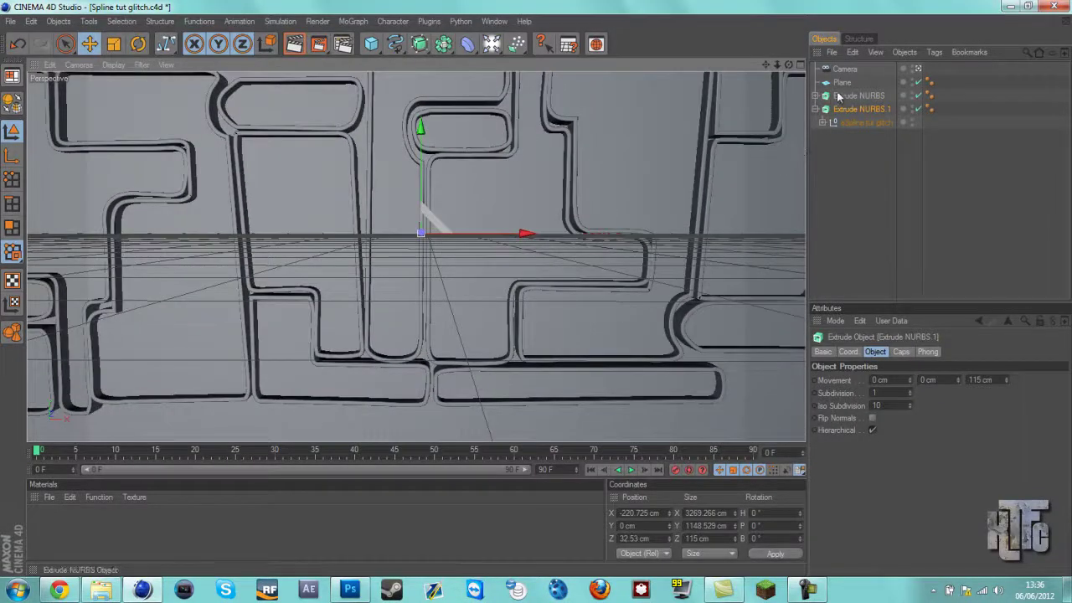
drag(765, 64, 546, 199)
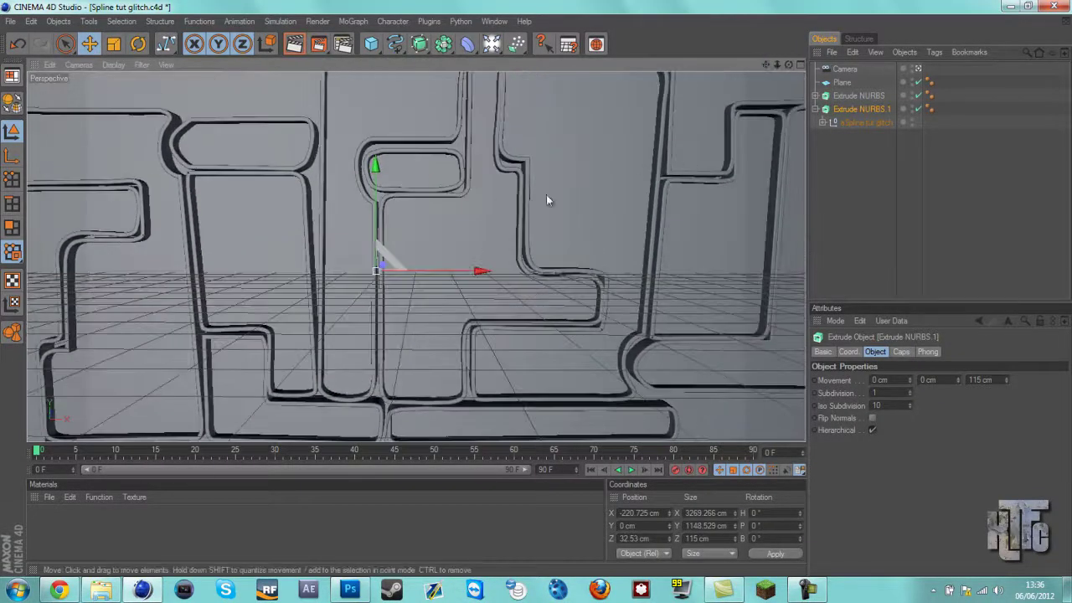
- Try moving only Path 1 of the null along Z to about 40.6 cm and undo the move
click(823, 122)
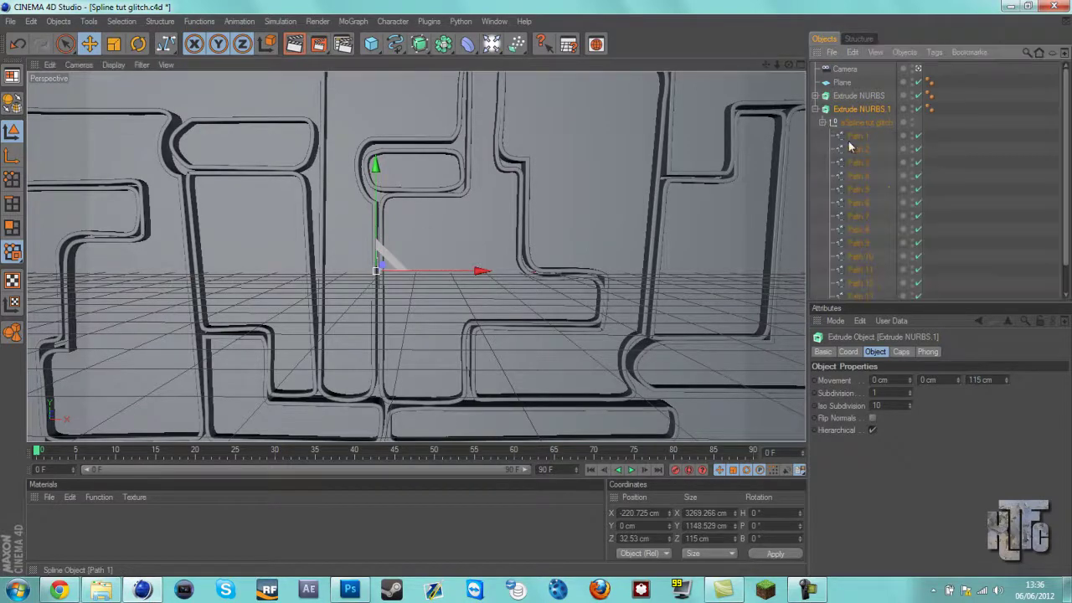
click(856, 137)
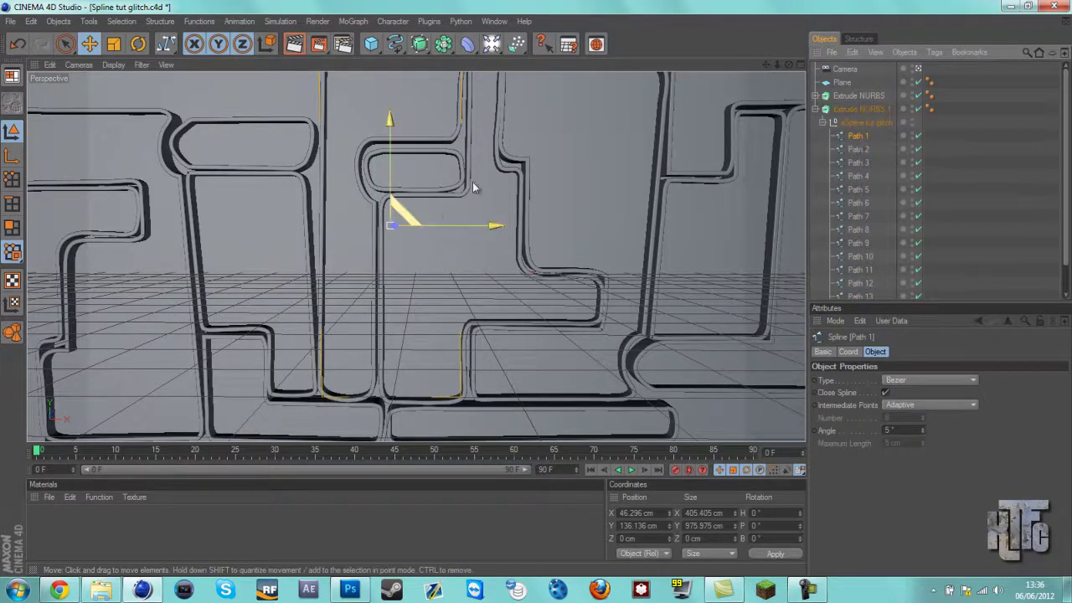
drag(788, 65, 508, 283)
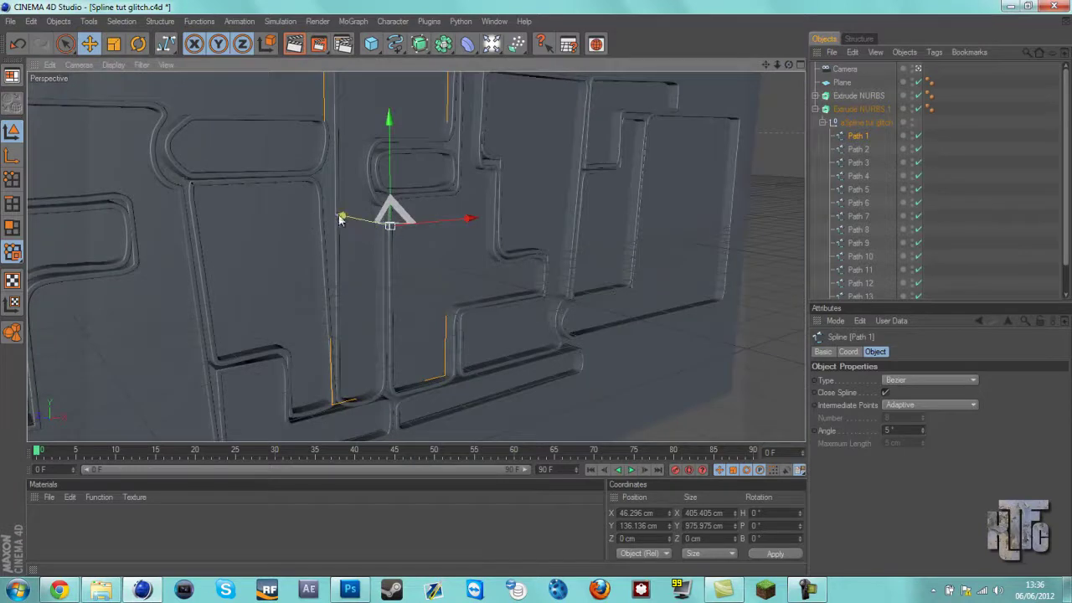
drag(344, 217, 536, 293)
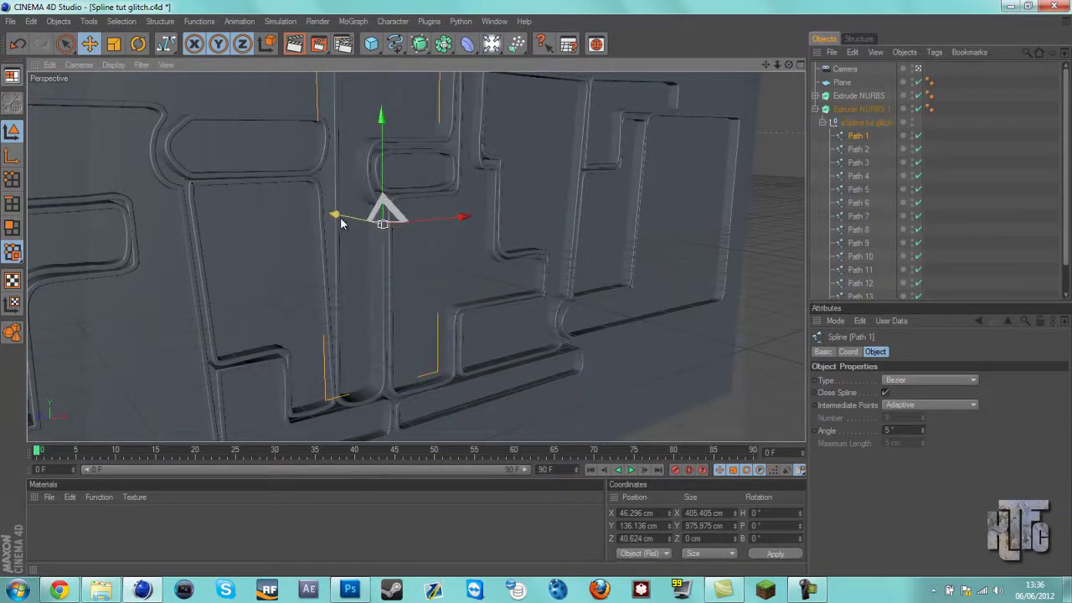
key(ctrl+z)
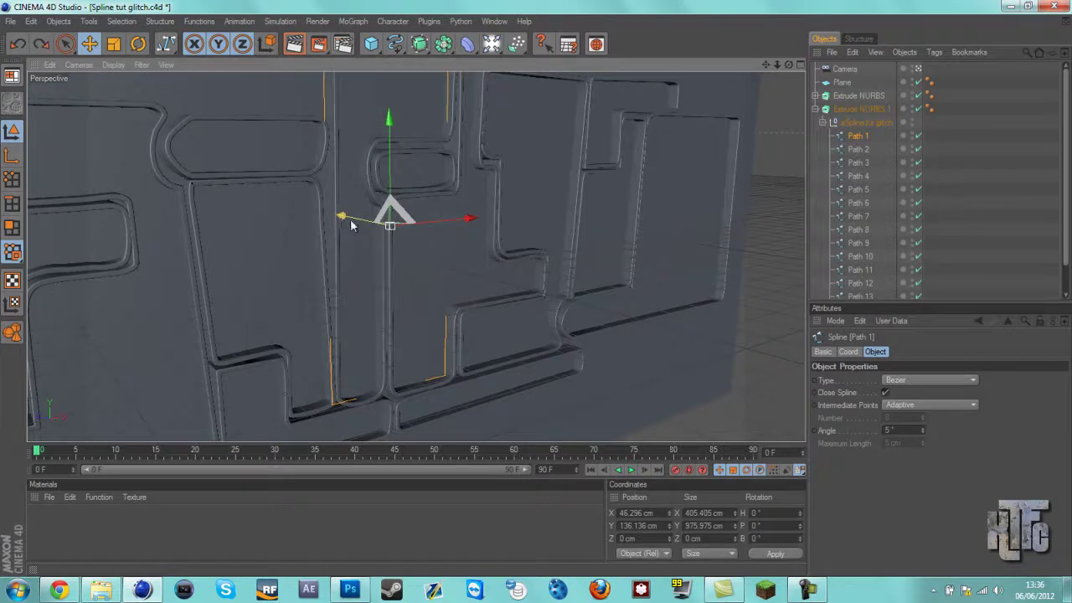
click(822, 123)
click(814, 113)
click(815, 109)
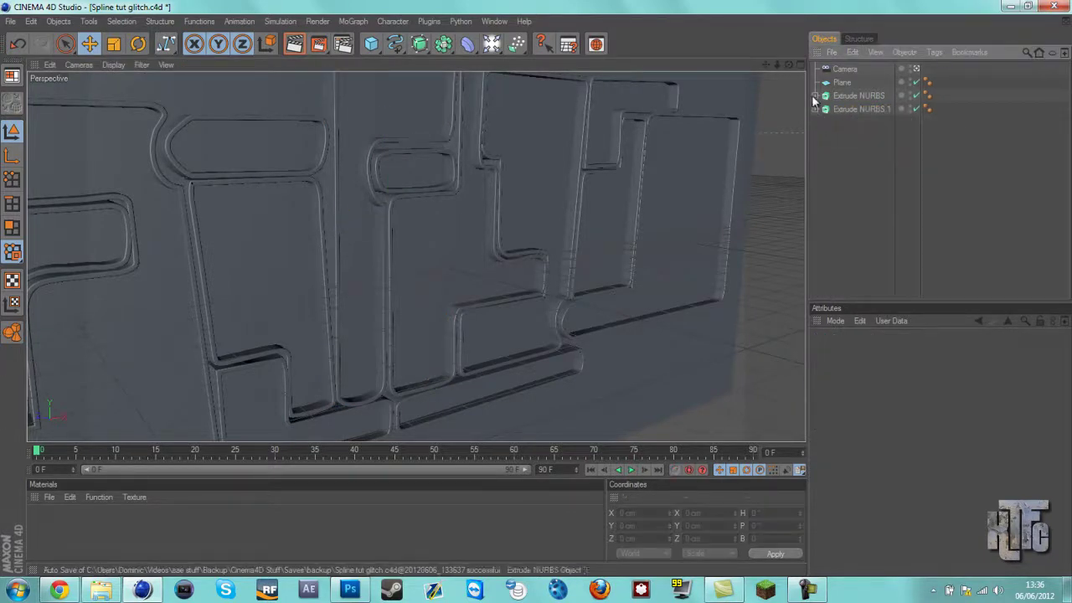
- Compare the pattern with the YouTube reference clip in the browser and orbit the Cinema 4D view to a similar tilted angle
drag(792, 65, 537, 292)
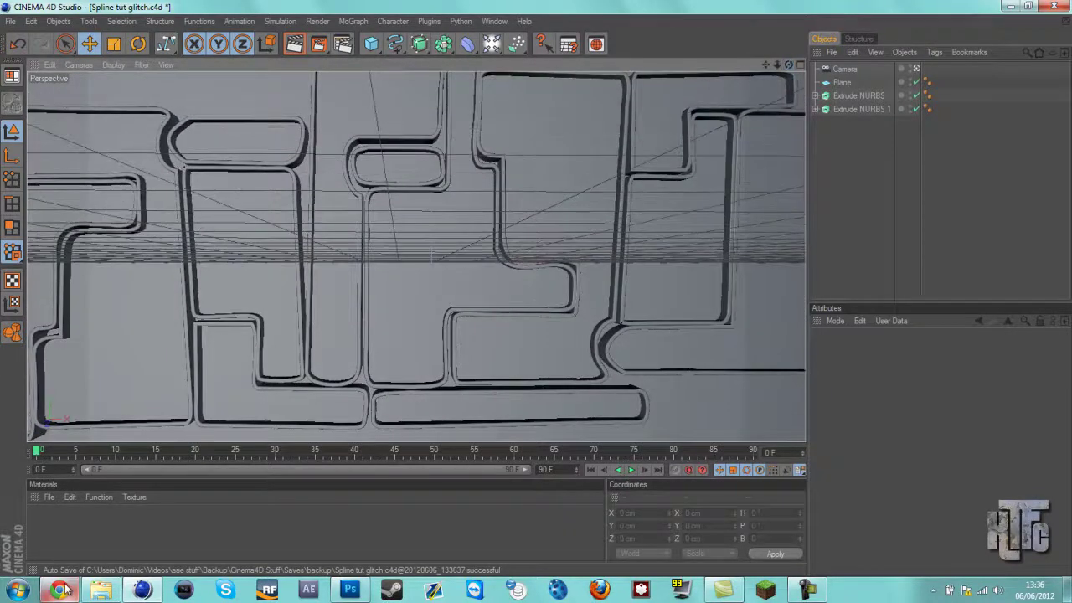
click(65, 589)
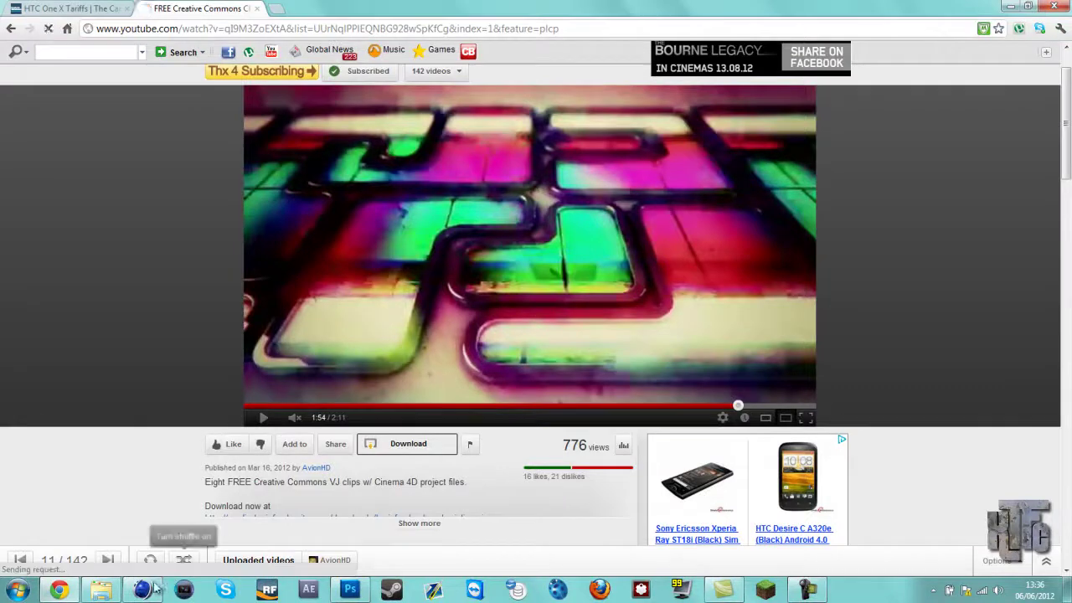
click(143, 590)
click(841, 70)
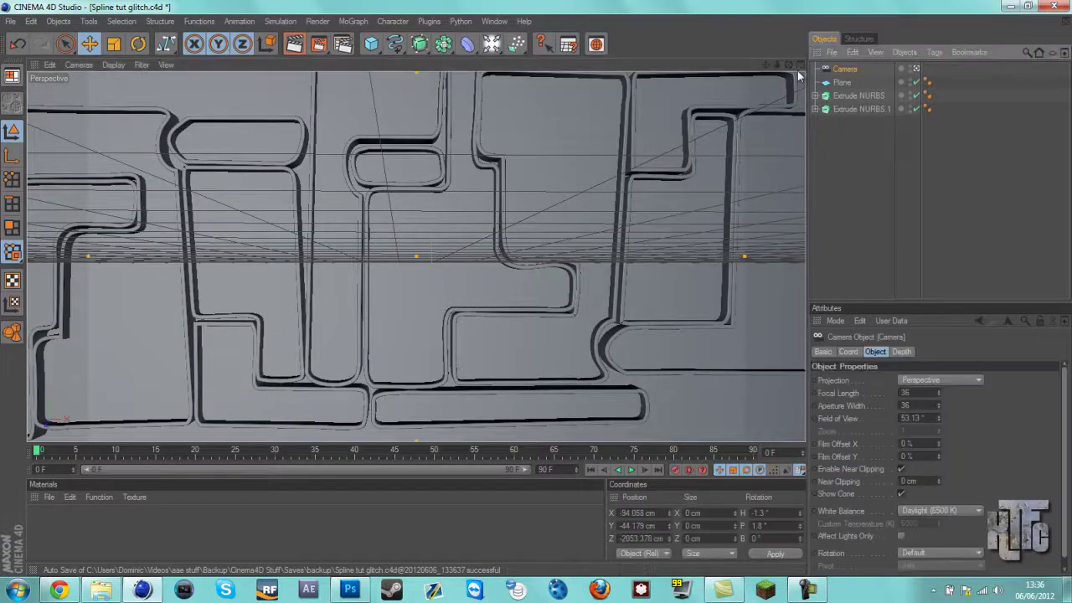
drag(787, 65, 536, 291)
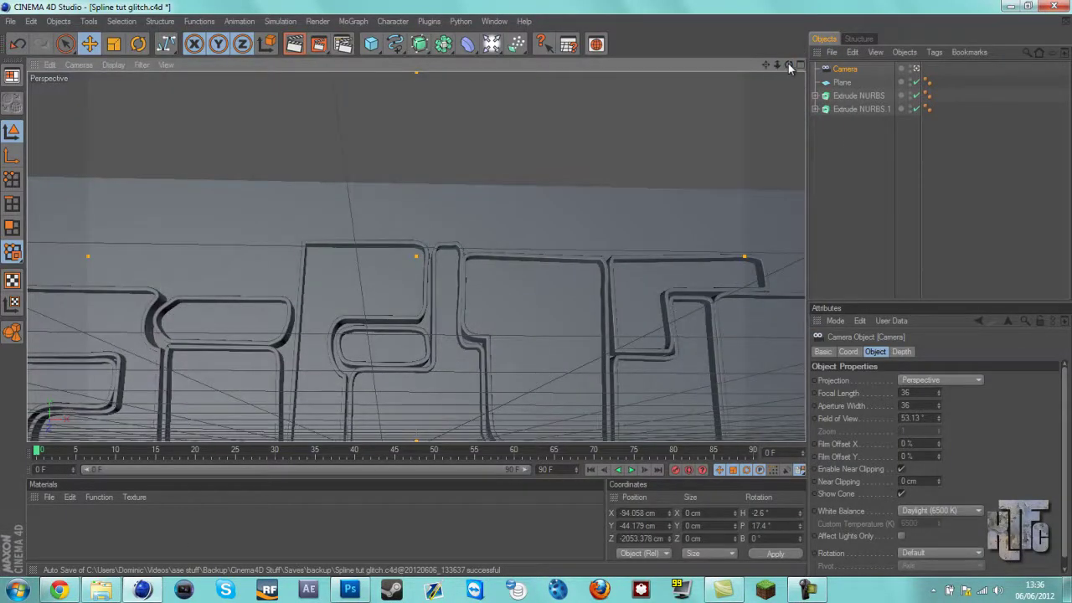
drag(788, 63, 537, 288)
click(841, 82)
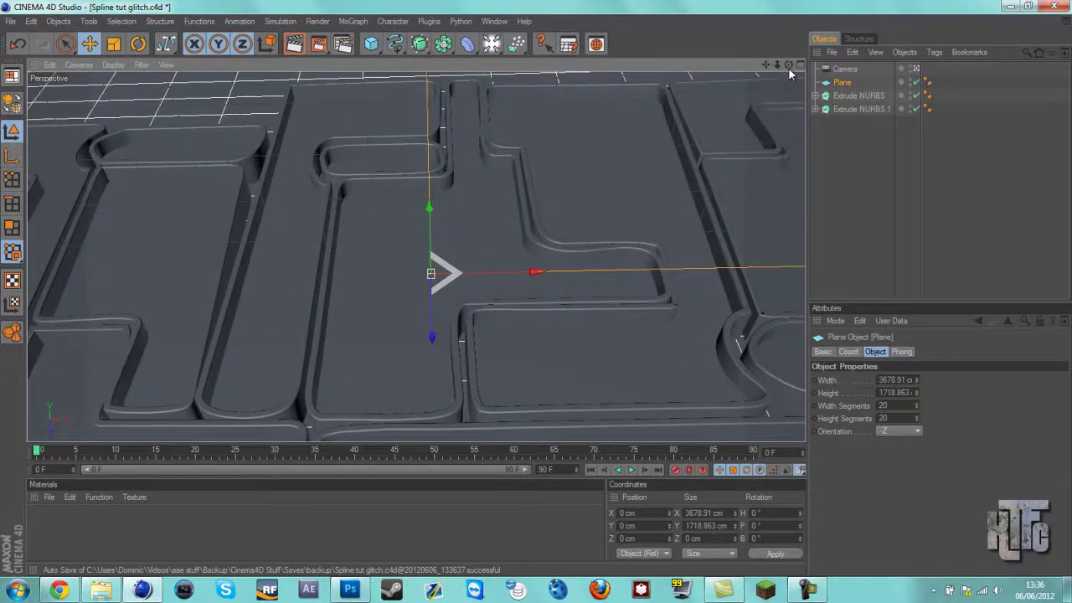
drag(789, 66, 537, 289)
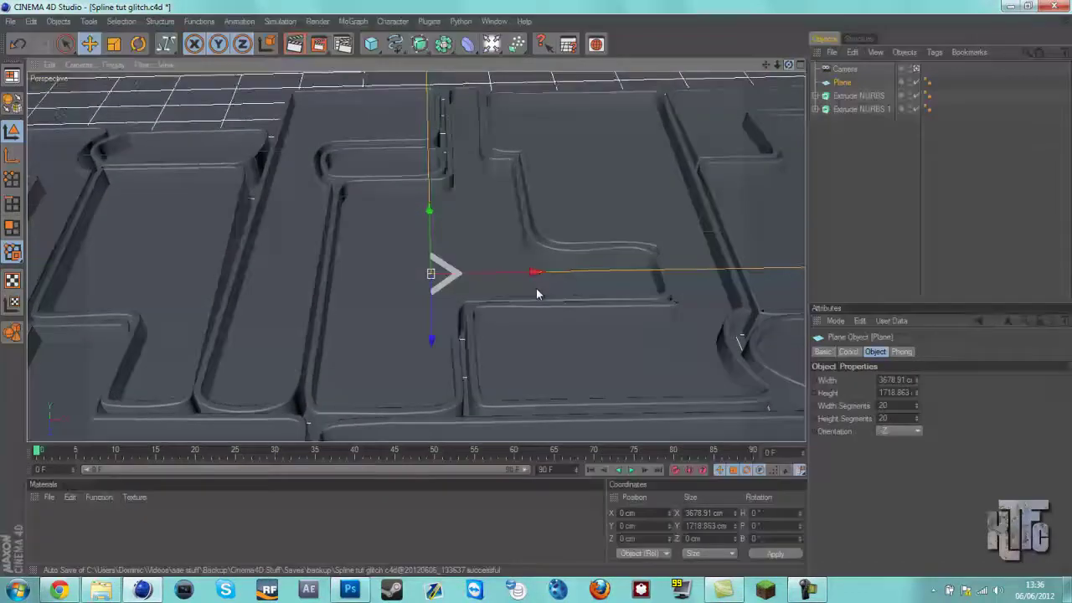
click(60, 591)
click(143, 591)
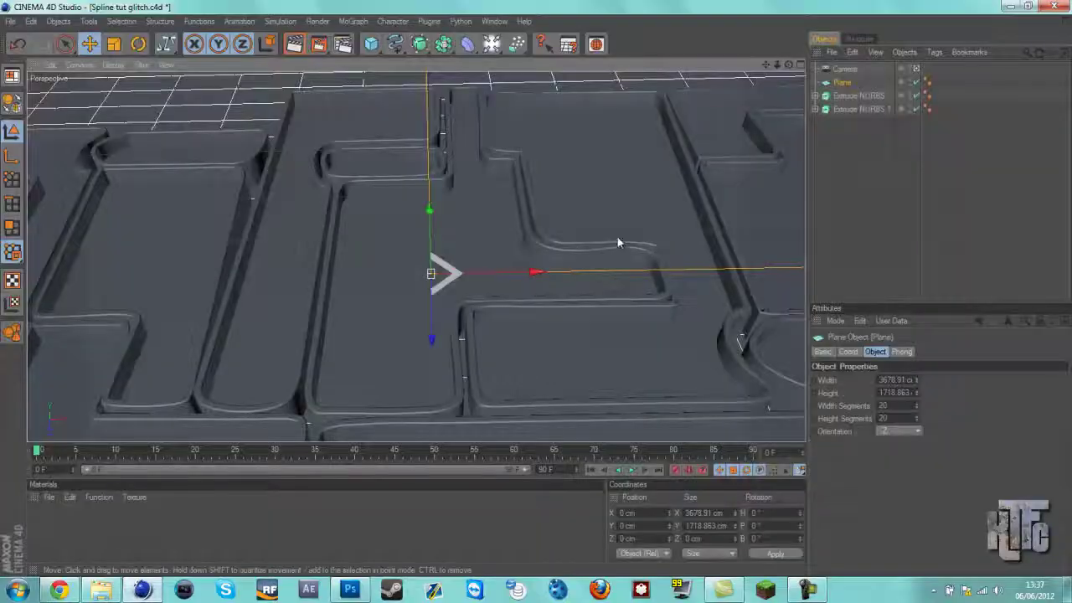
- Return to a frontal view and frame the whole pattern together with the plane
alt+drag(538, 294, 537, 291)
drag(764, 65, 549, 291)
alt+middle_drag(549, 290, 542, 288)
alt+drag(542, 288, 683, 161)
scroll(684, 162, down, 5)
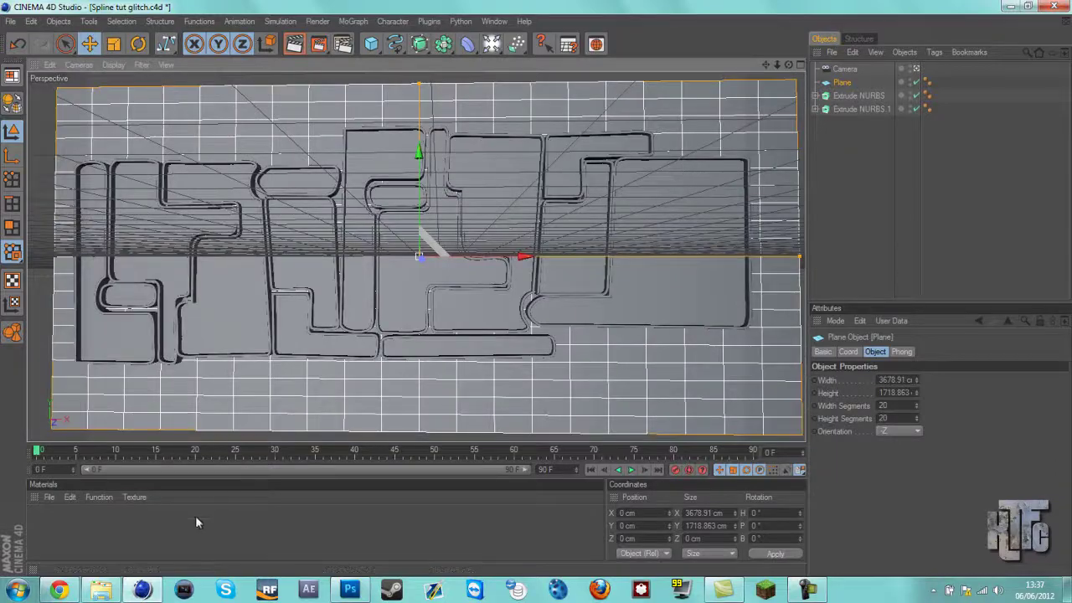
- Switch to the browser and play the YouTube reference clip
click(56, 591)
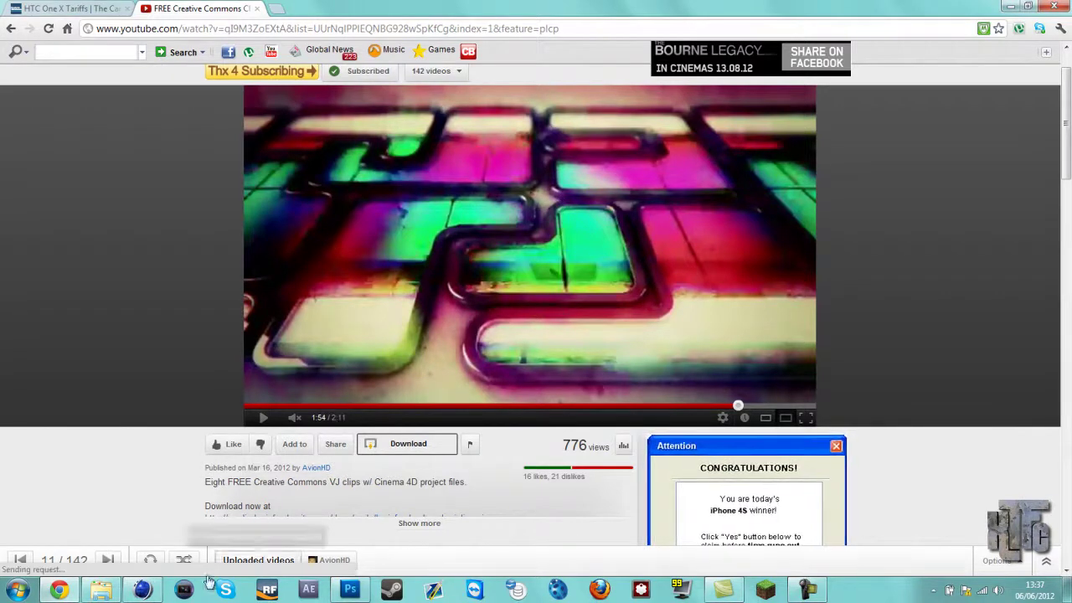
mouse_move(146, 590)
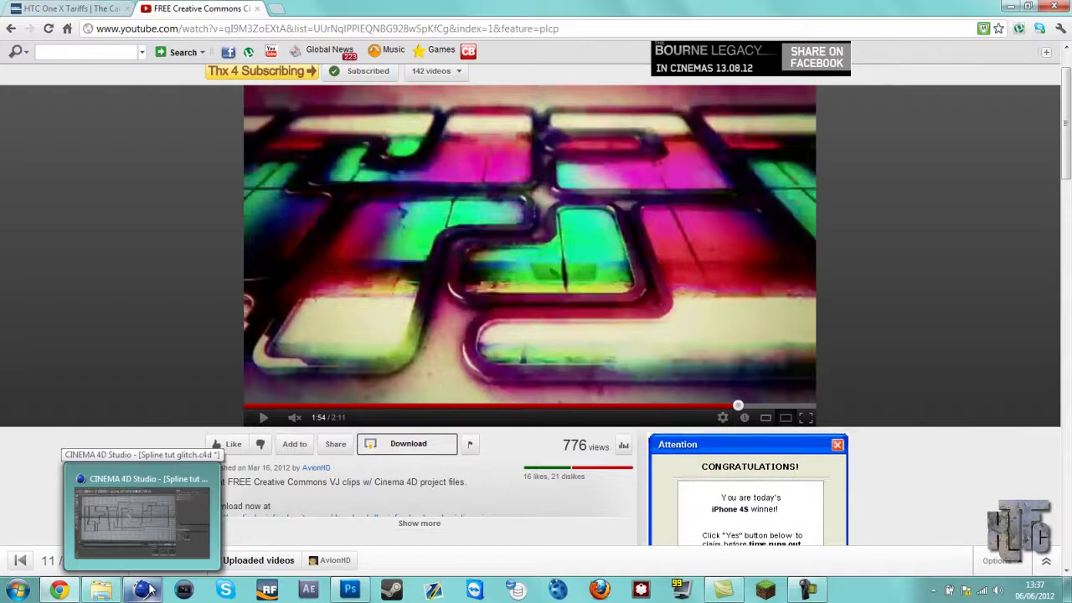
click(263, 417)
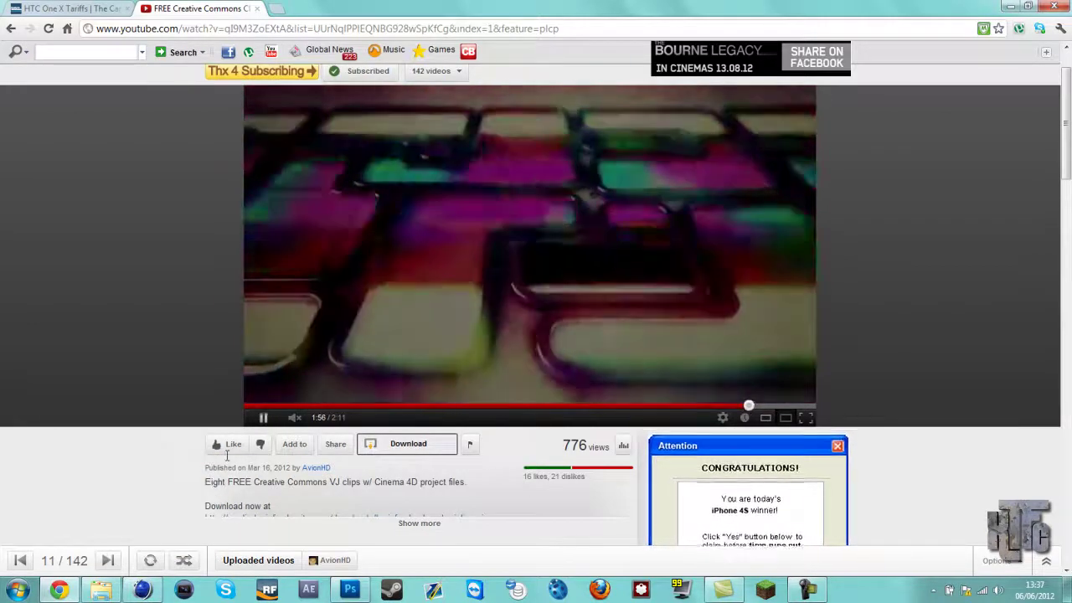
- Pause the YouTube reference clip at about 1:48 to examine its maze pattern and return to Cinema 4D
click(263, 417)
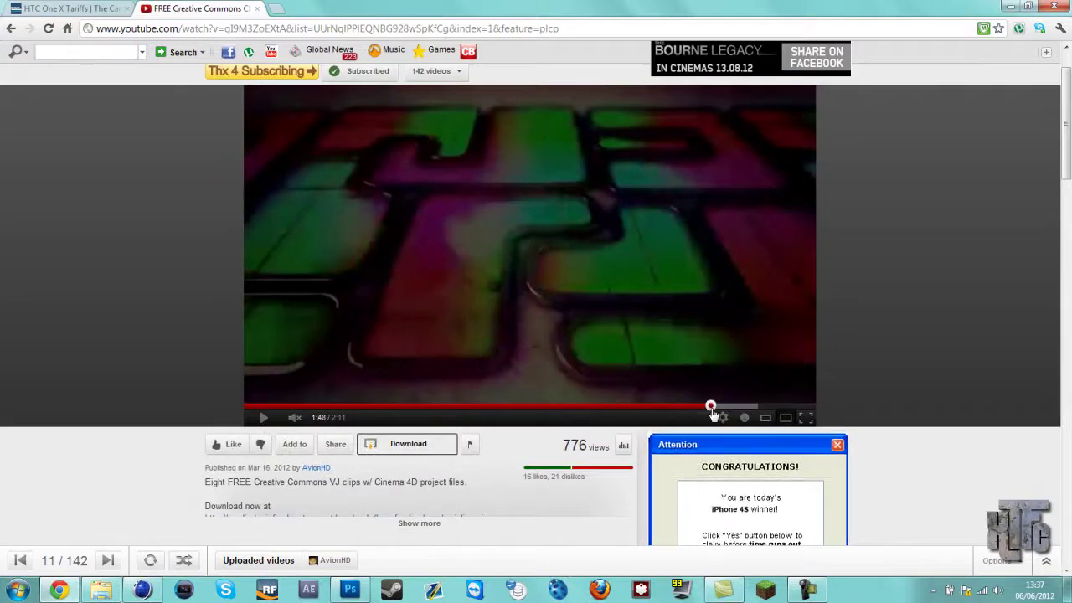
click(710, 407)
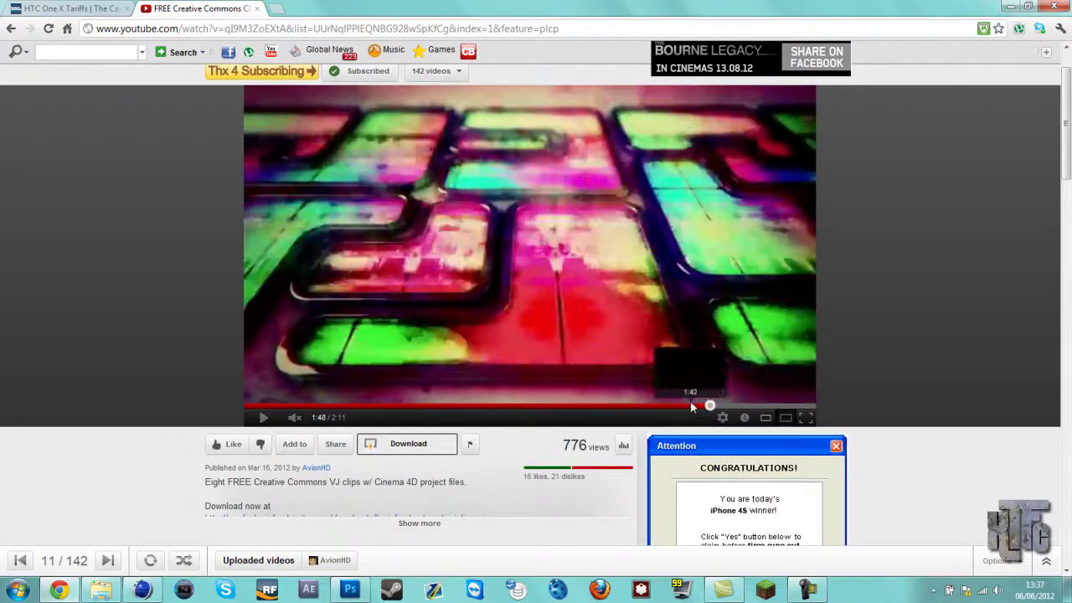
click(148, 590)
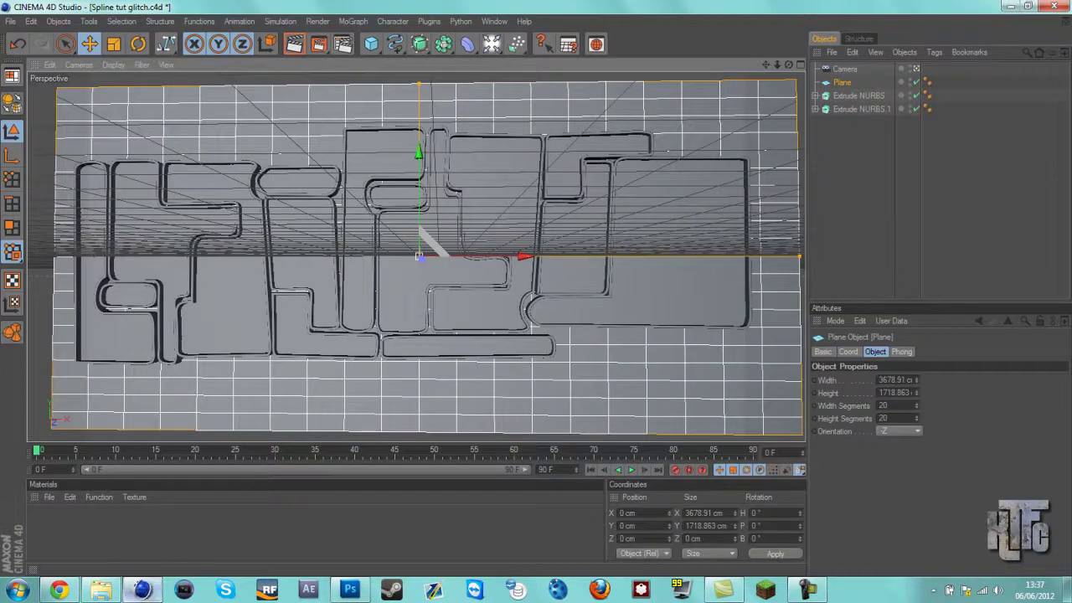
- Inspect the individual spline paths nested inside the second Extrude NURBS object
click(815, 110)
click(823, 123)
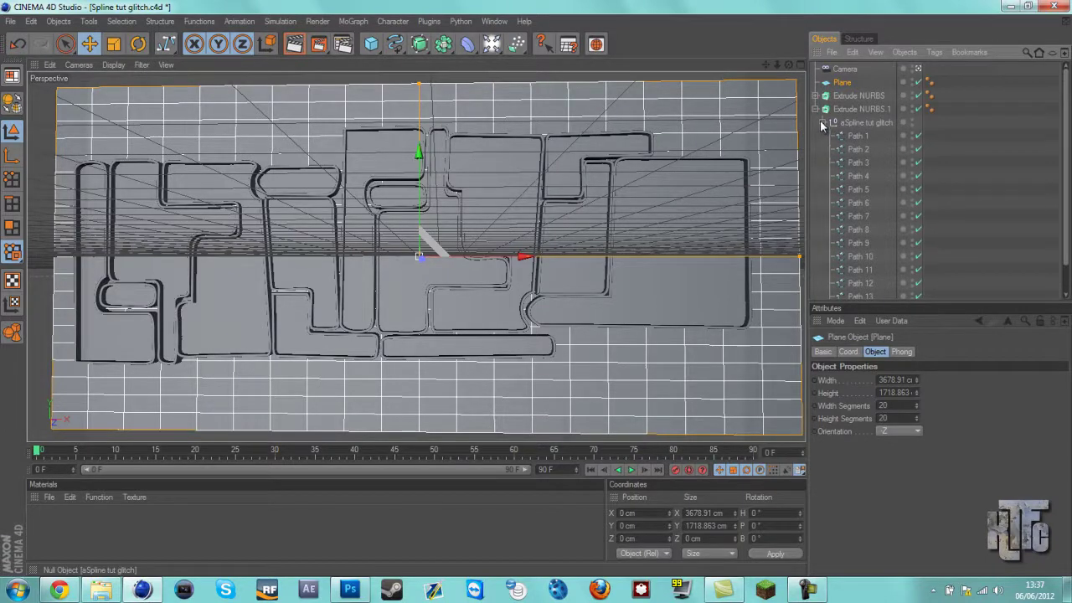
click(823, 124)
click(823, 123)
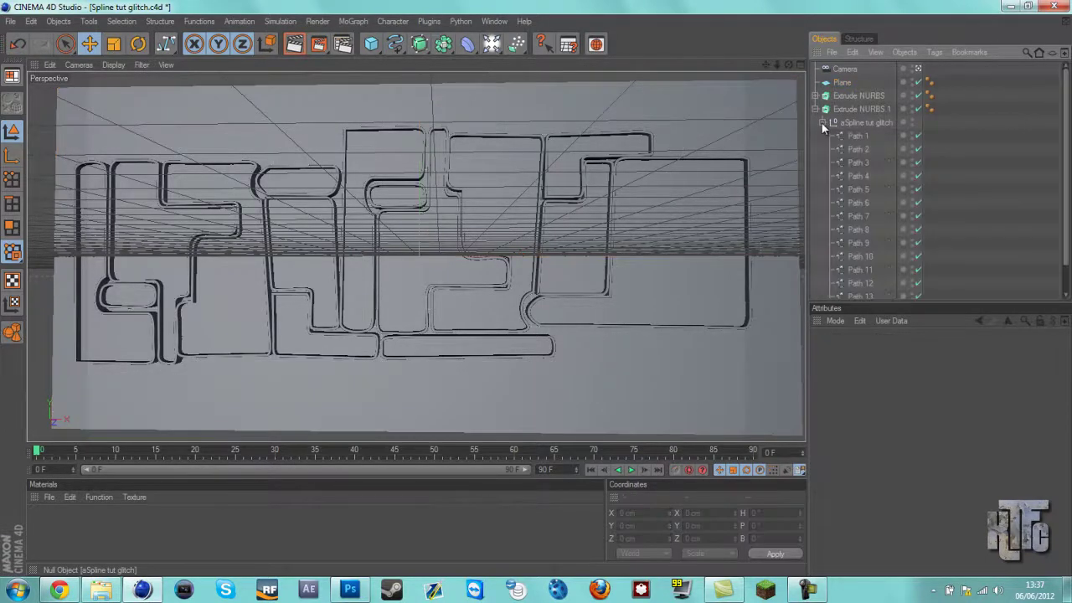
click(822, 123)
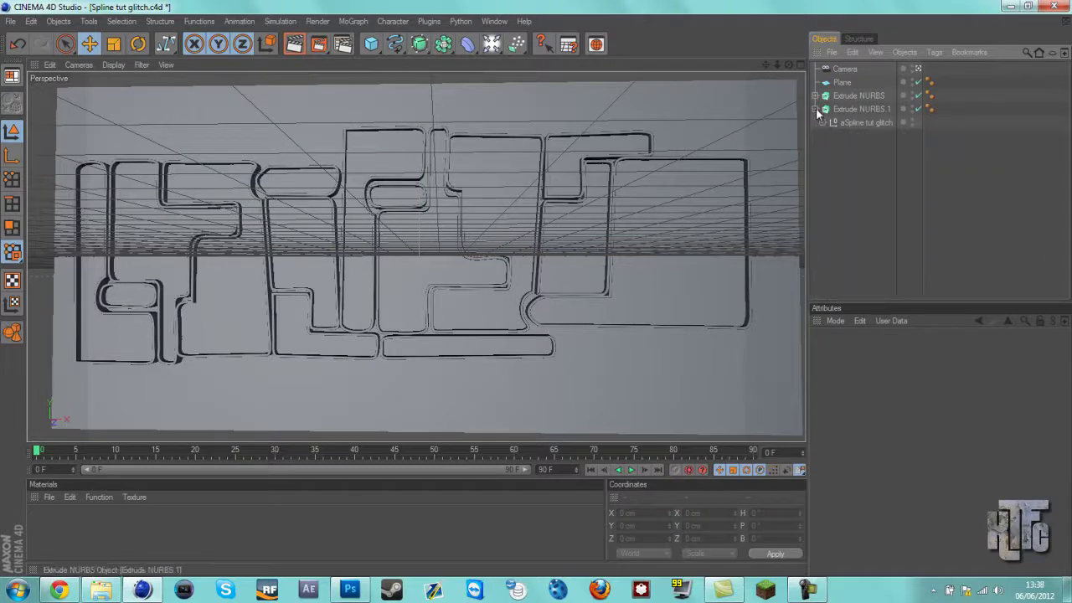
click(816, 109)
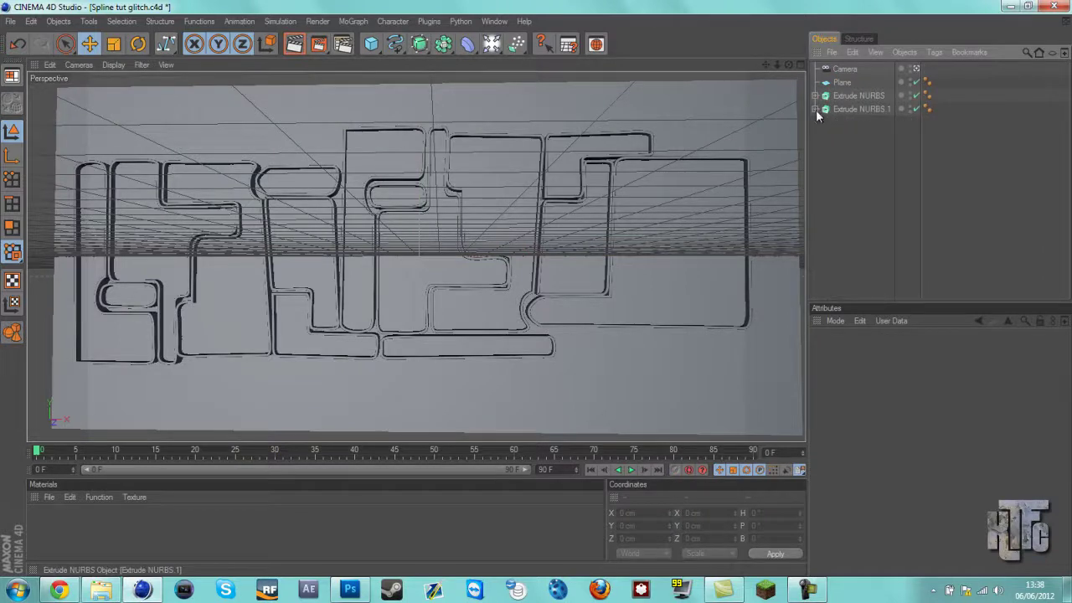
click(816, 110)
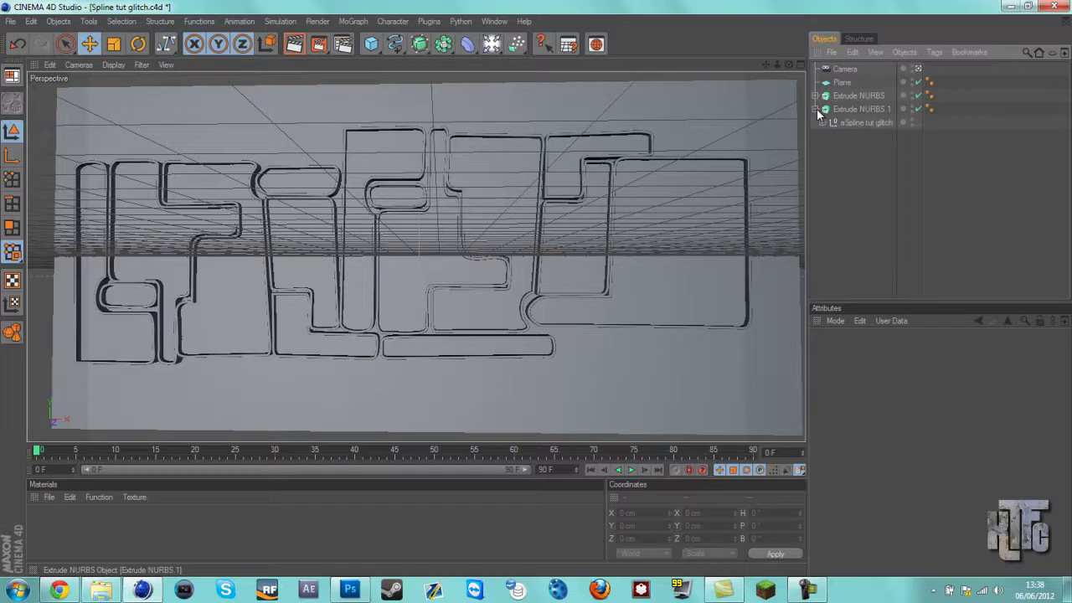
click(815, 110)
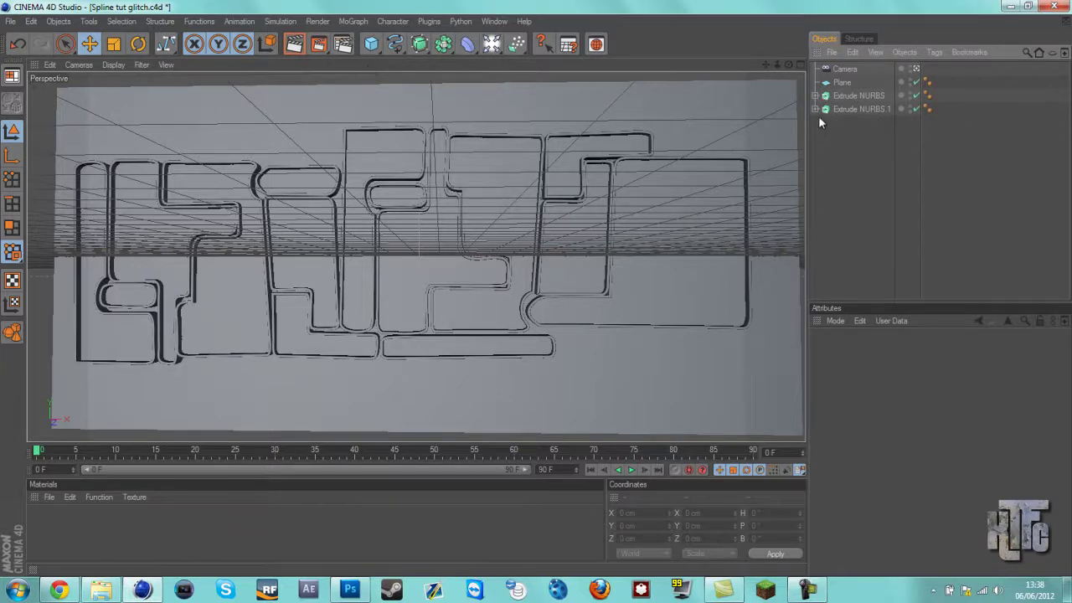
- Add a Spline Mask object and a new Rectangle spline to the scene
click(443, 44)
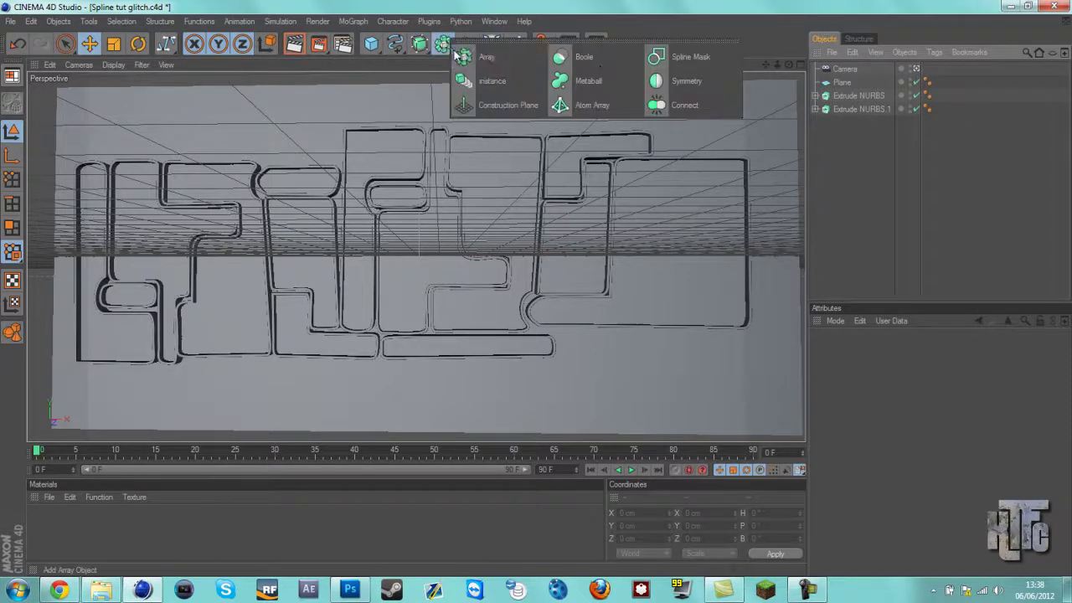
click(690, 56)
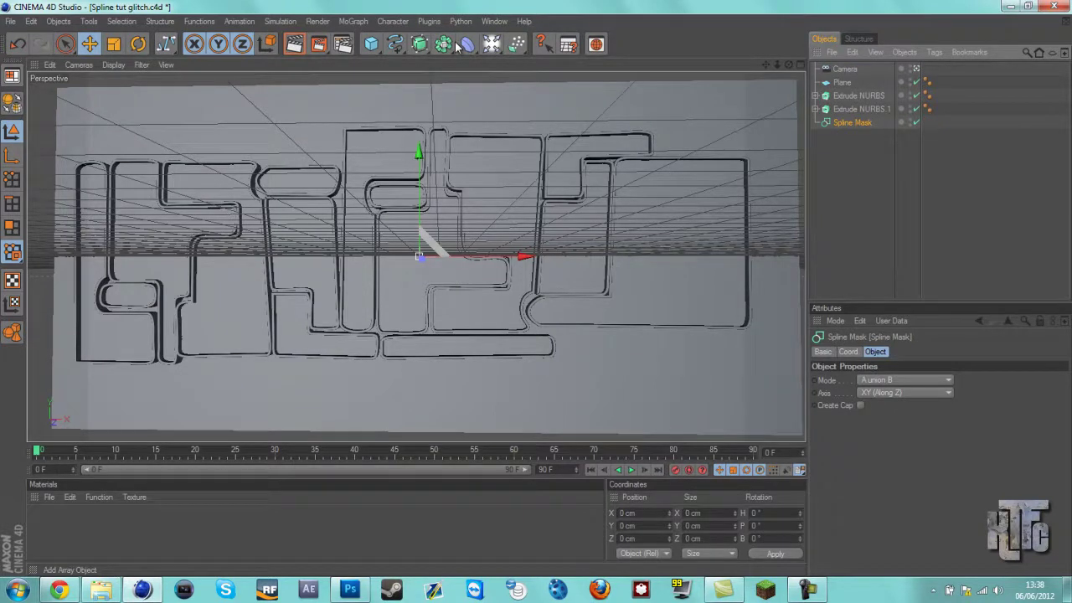
click(371, 44)
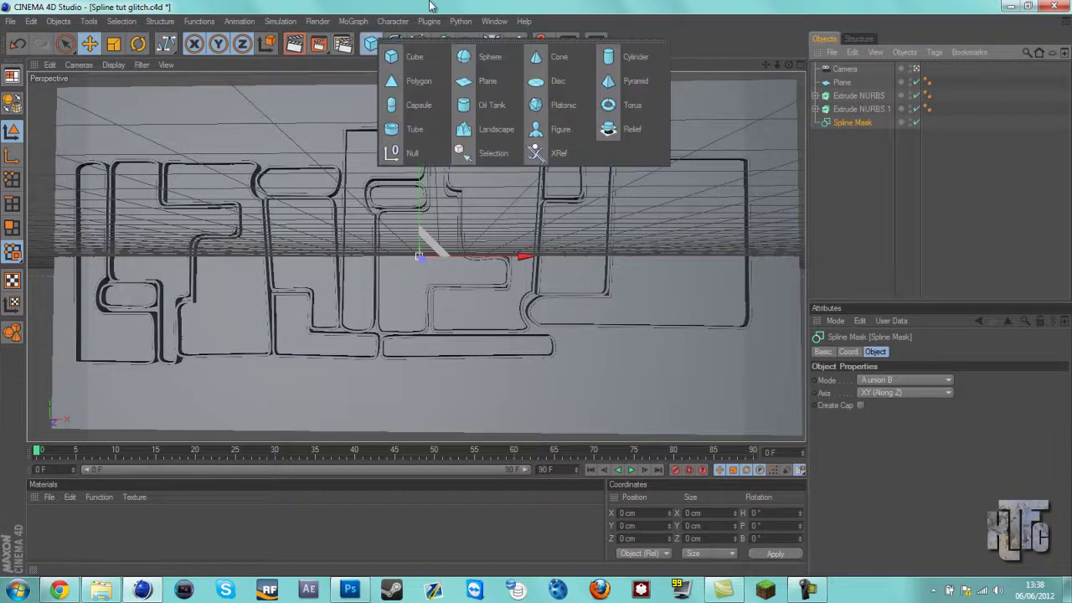
click(394, 44)
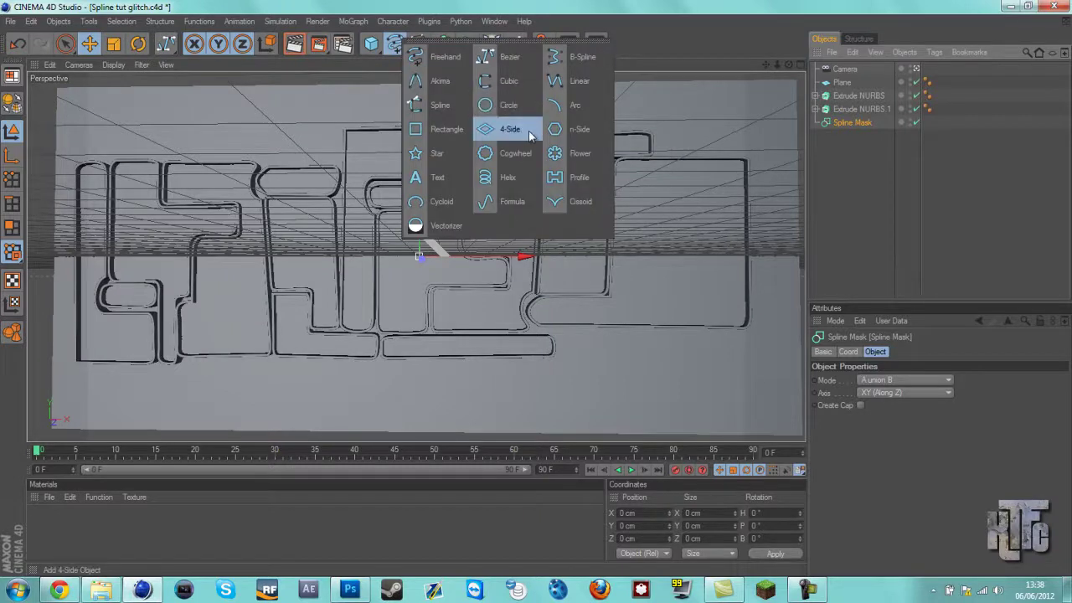
click(446, 131)
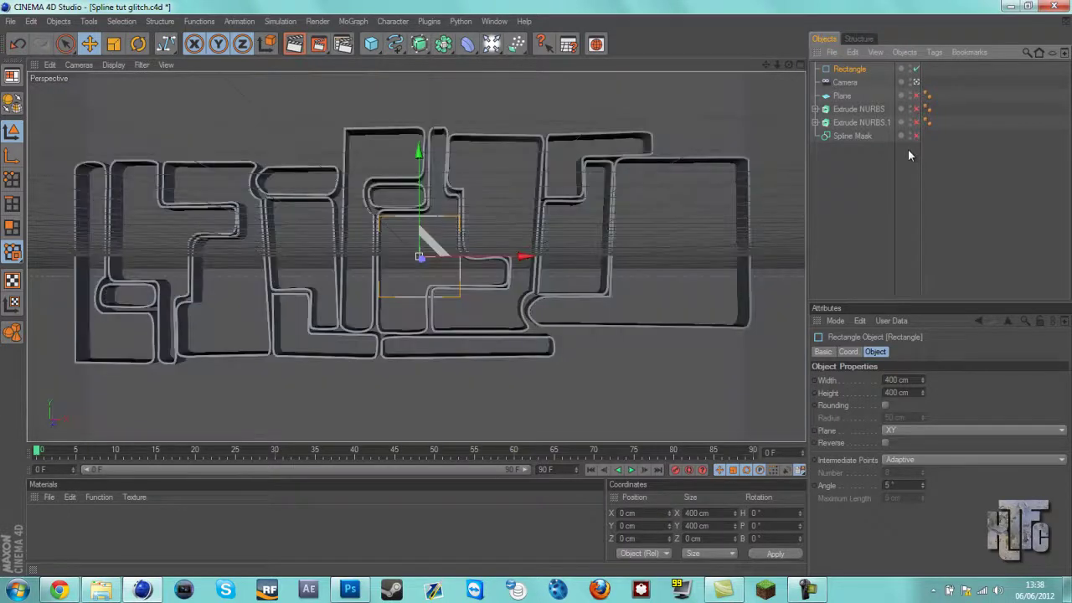
- Disable the spline inside the Sweep NURBS and hide the imported spline null so the new rectangle is isolated
click(816, 110)
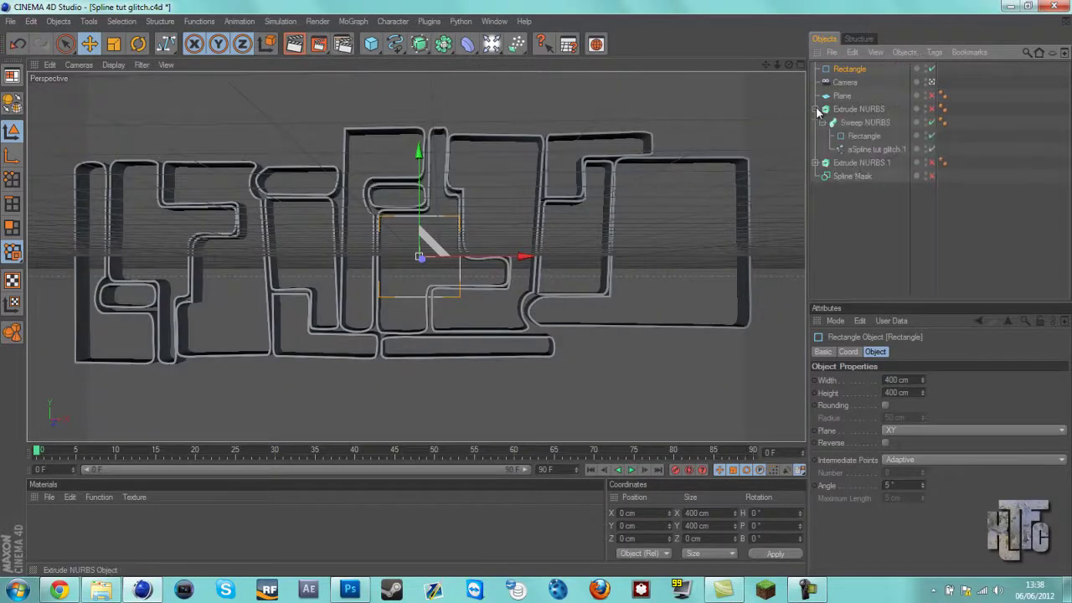
click(930, 149)
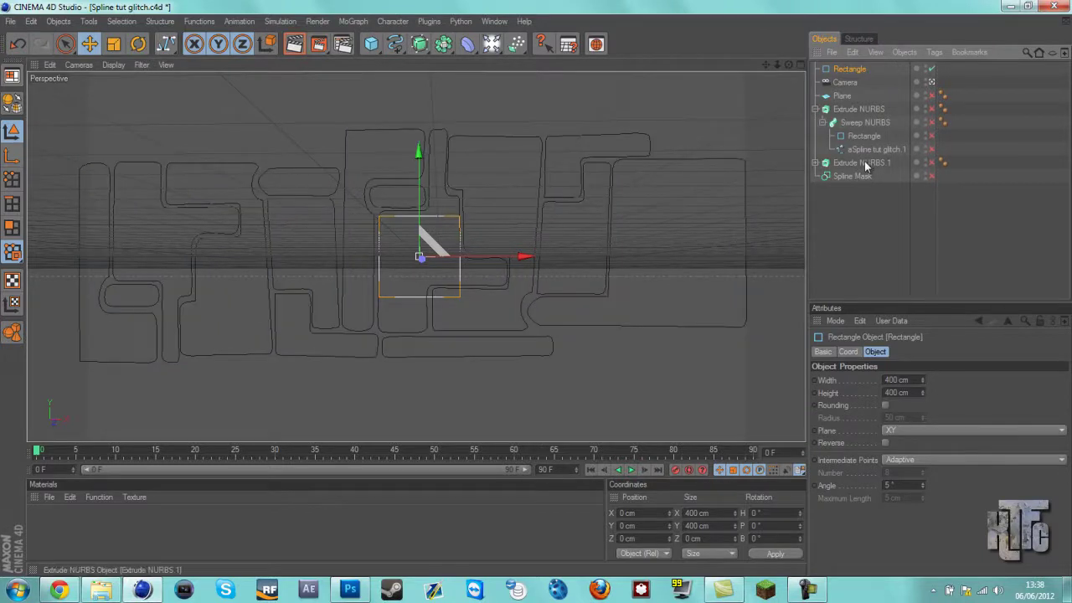
click(816, 163)
click(925, 174)
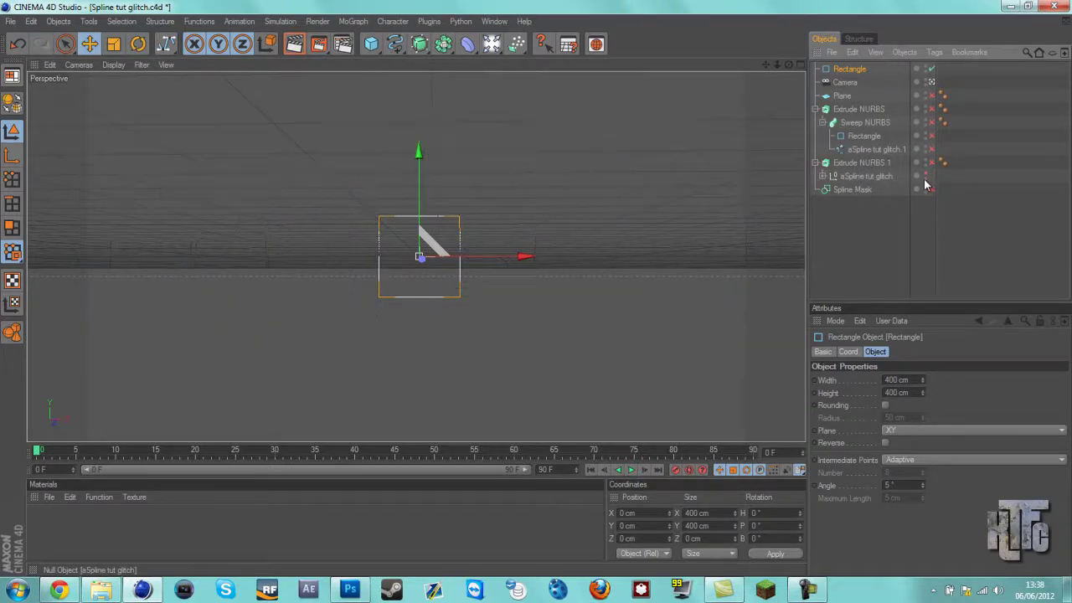
click(890, 212)
- Resize the new rectangle spline into a thin strip 3375 cm wide and 29 cm high, consulting the YouTube reference clip
scroll(479, 234, up, 3)
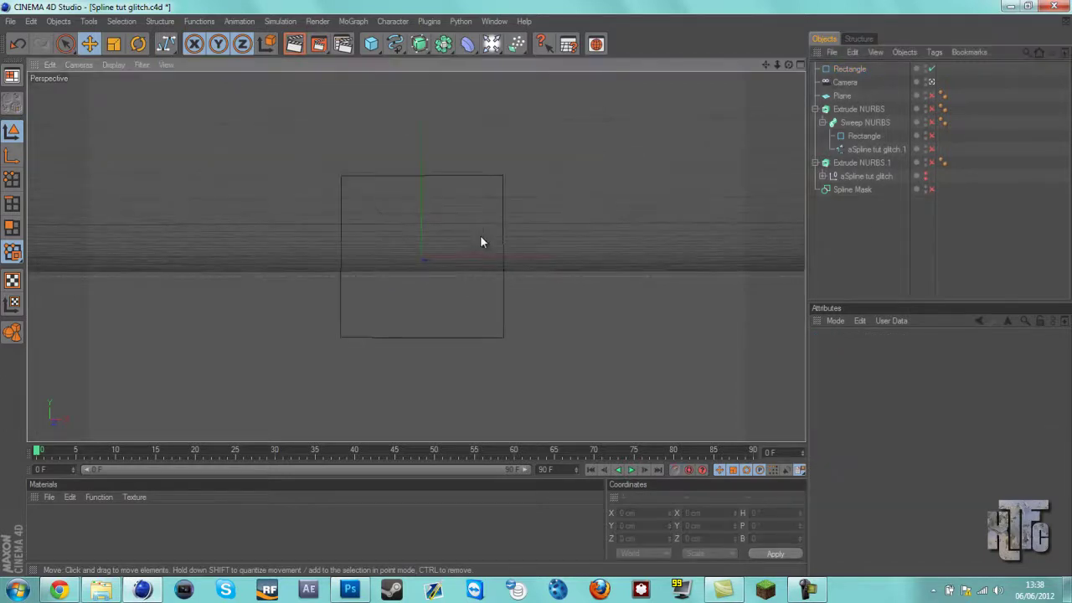
scroll(555, 229, down, 4)
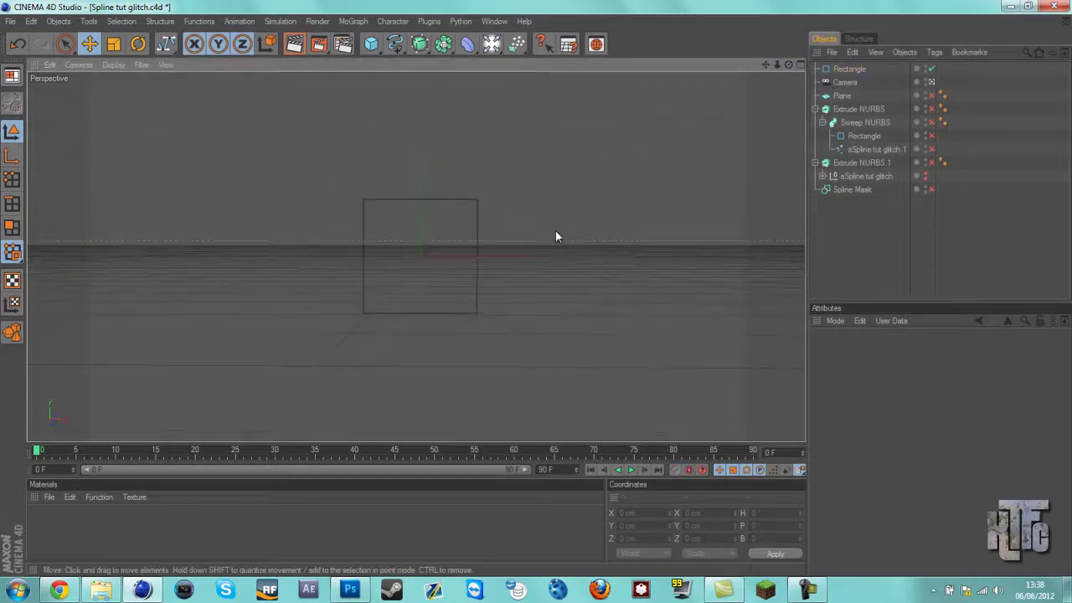
scroll(693, 198, up, 2)
click(849, 69)
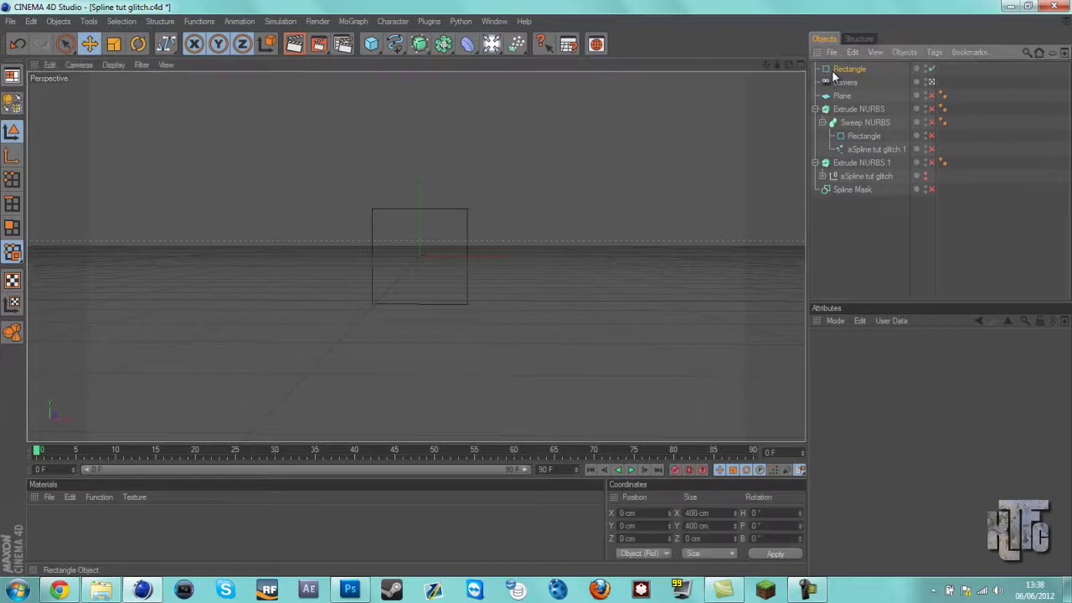
mouse_move(923, 384)
mouse_down()
mouse_move(922, 324)
mouse_move(919, 394)
mouse_up()
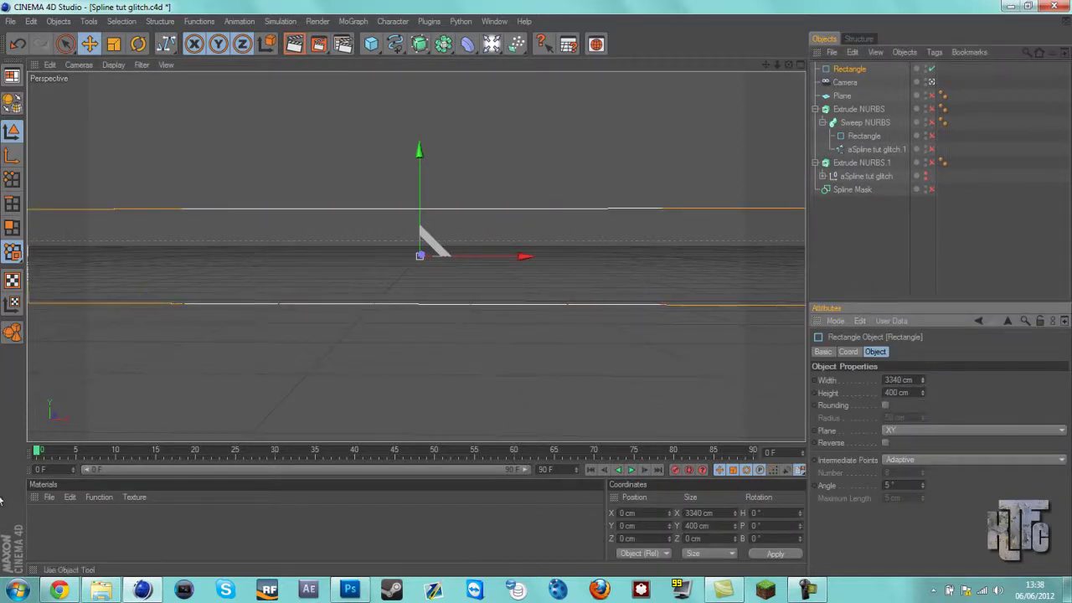
click(59, 589)
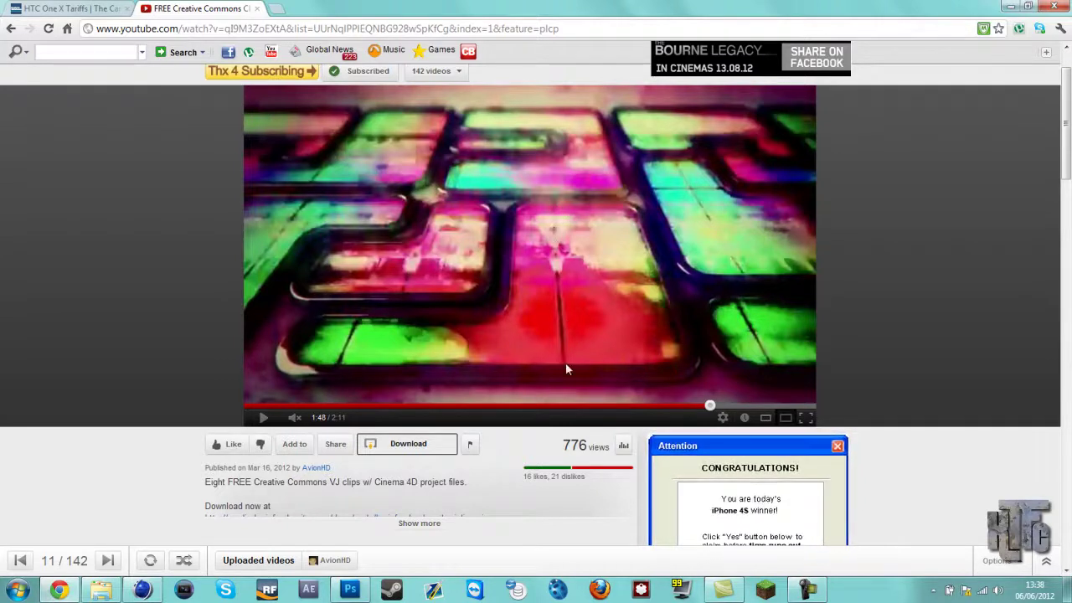
key(F5)
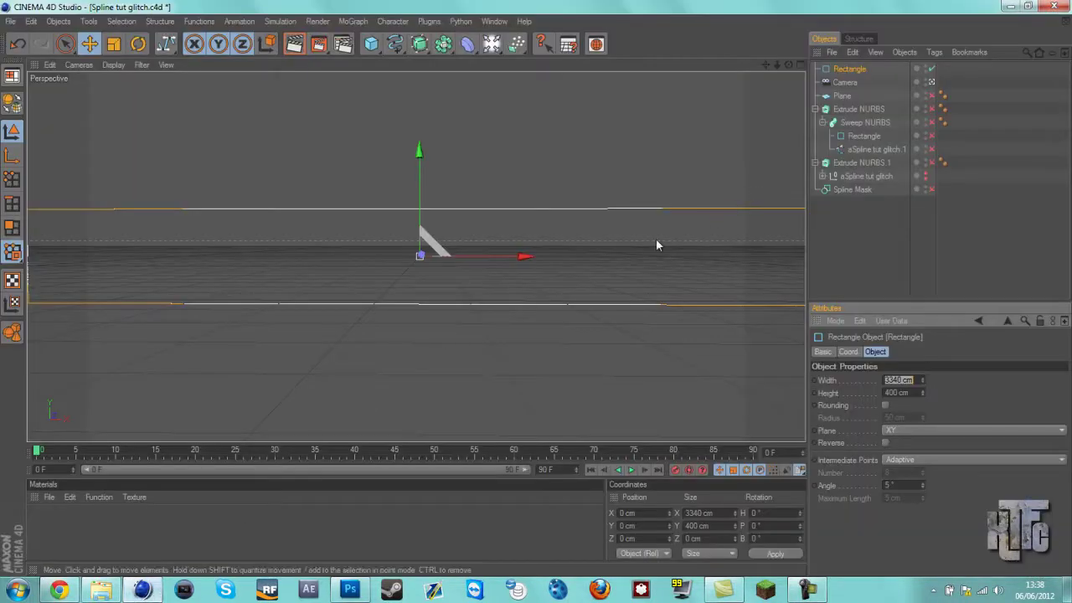
key(Return)
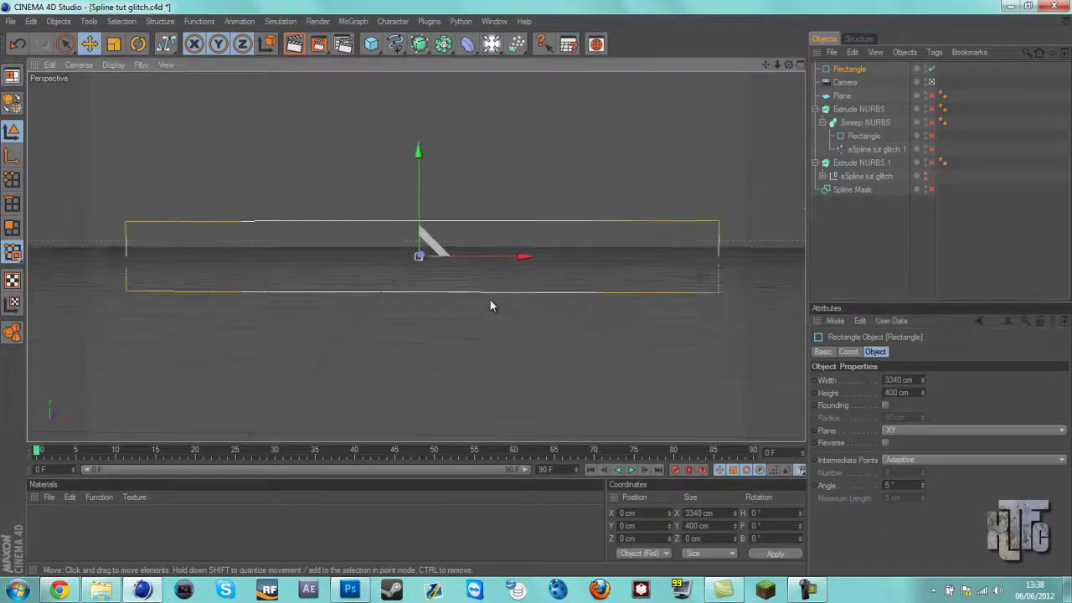
drag(921, 384, 922, 394)
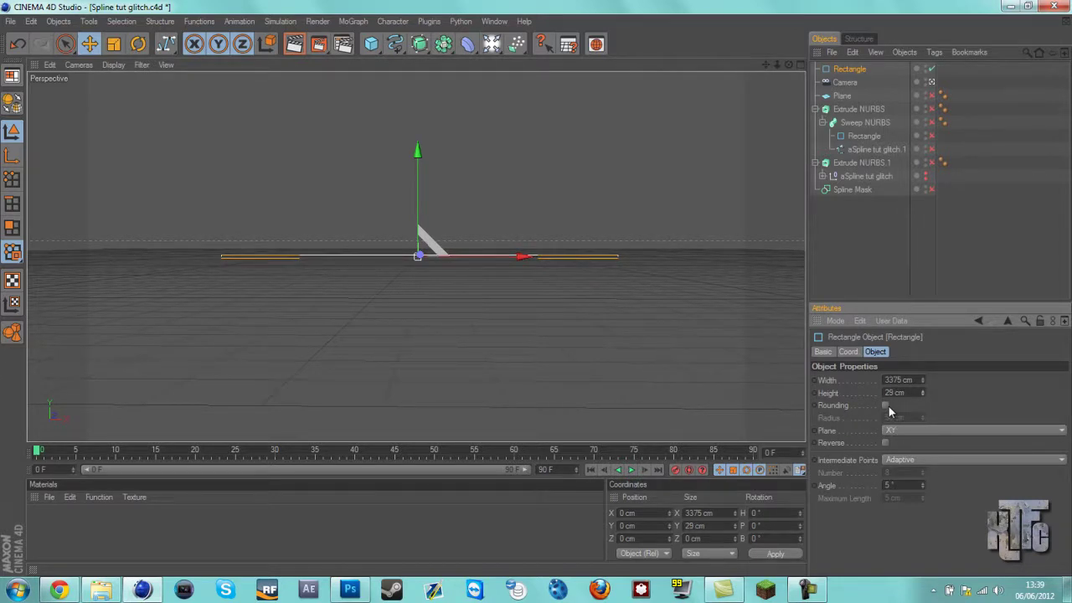
- Enable rounding on the thin rectangle and set its intermediate point angle to 0°
click(885, 405)
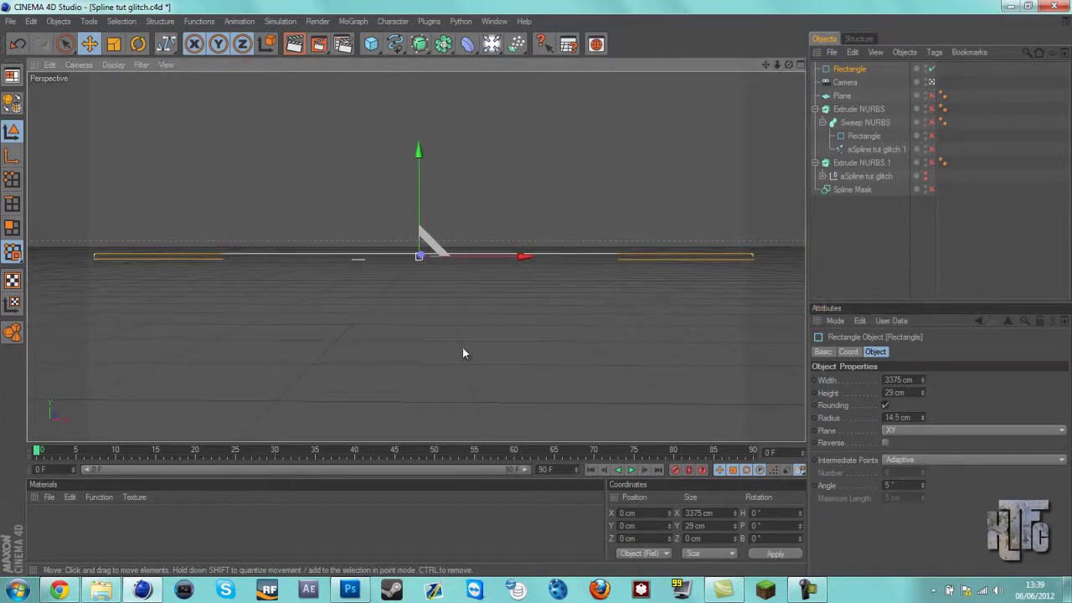
drag(922, 488, 923, 494)
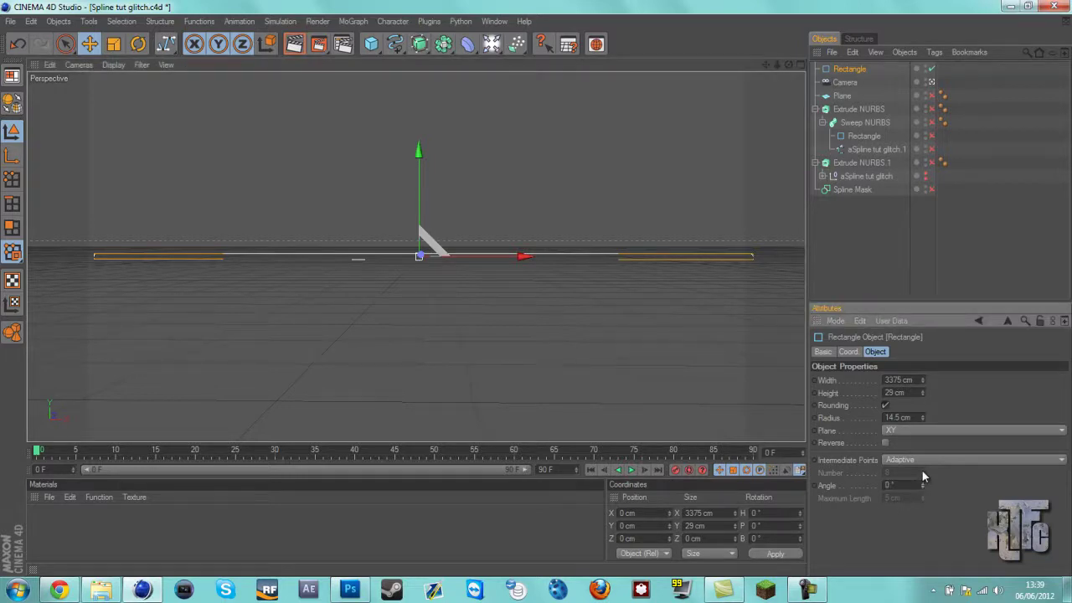
click(851, 354)
click(874, 354)
click(845, 71)
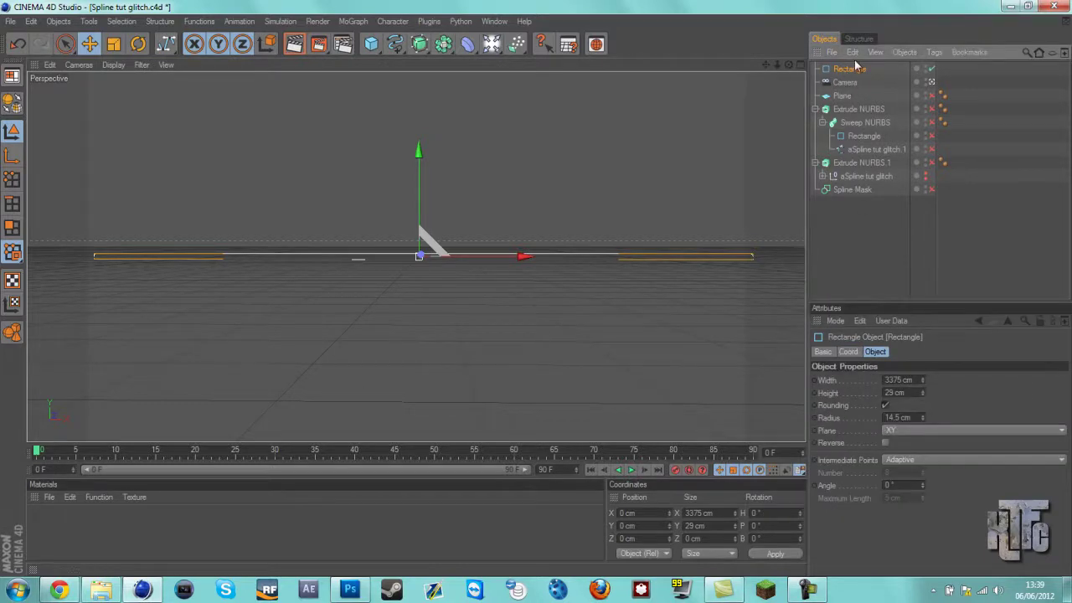
- Switch to the front view, hide the camera in the viewport and frame the whole thin rectangle
key(F4)
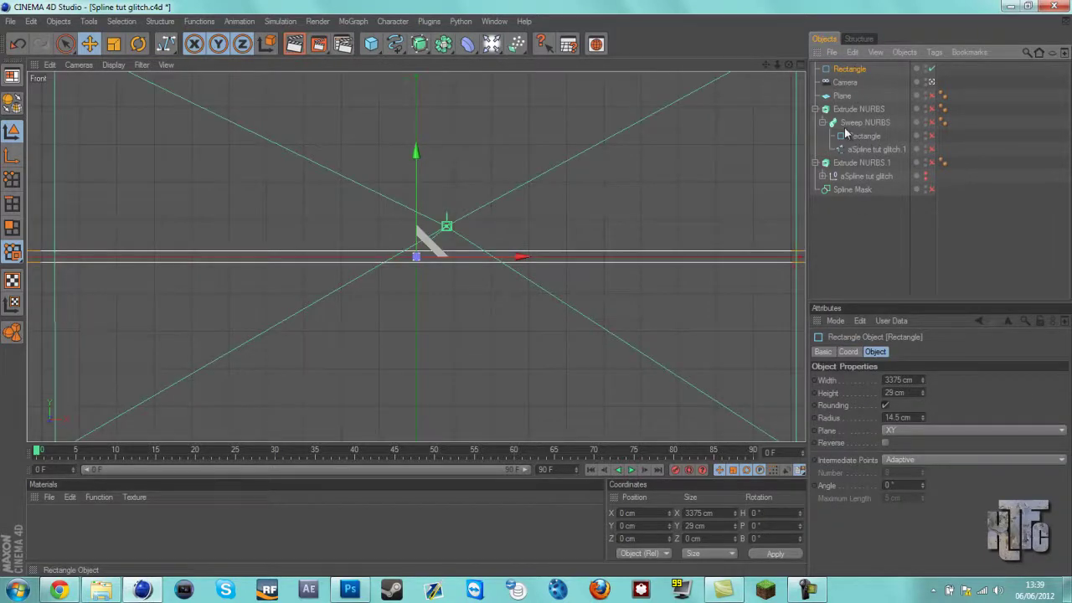
scroll(713, 215, down, 4)
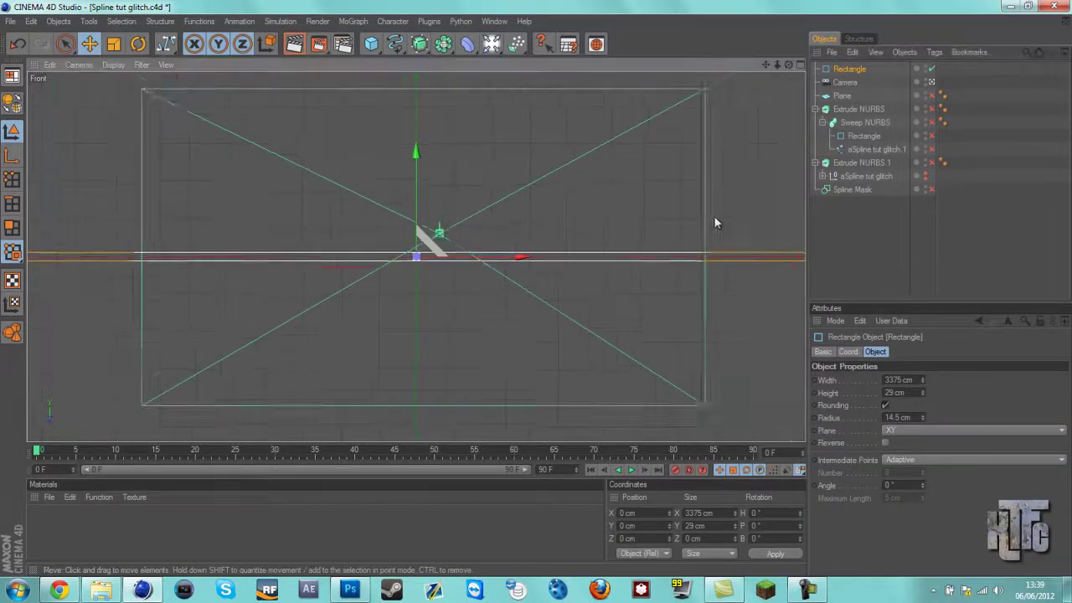
click(925, 80)
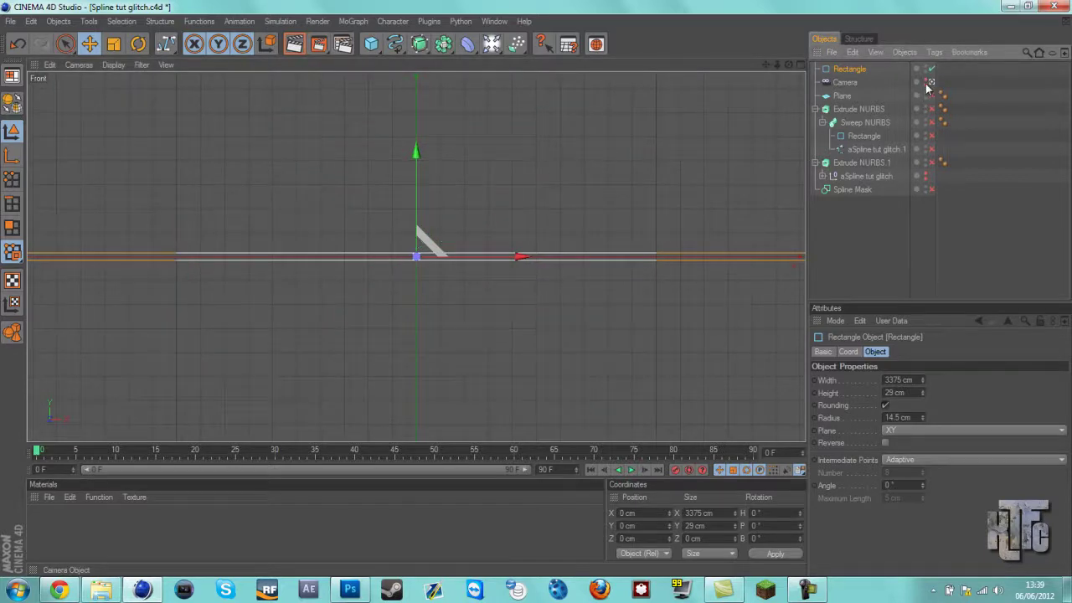
scroll(619, 176, down, 2)
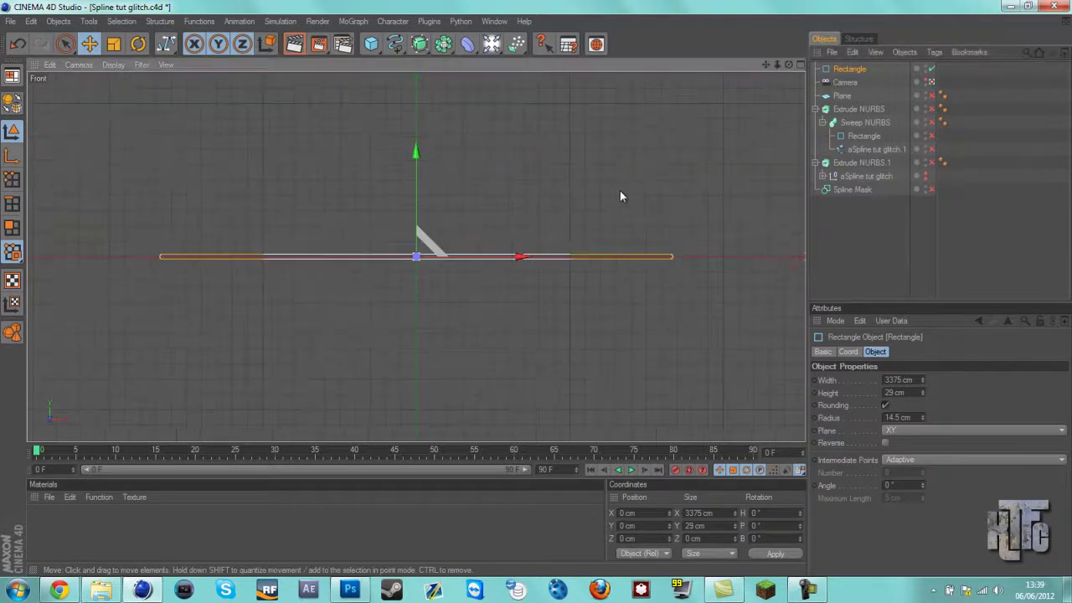
- Duplicate the thin rectangle and move the copy up along Y, slightly above the original
ctrl+drag(849, 72, 837, 87)
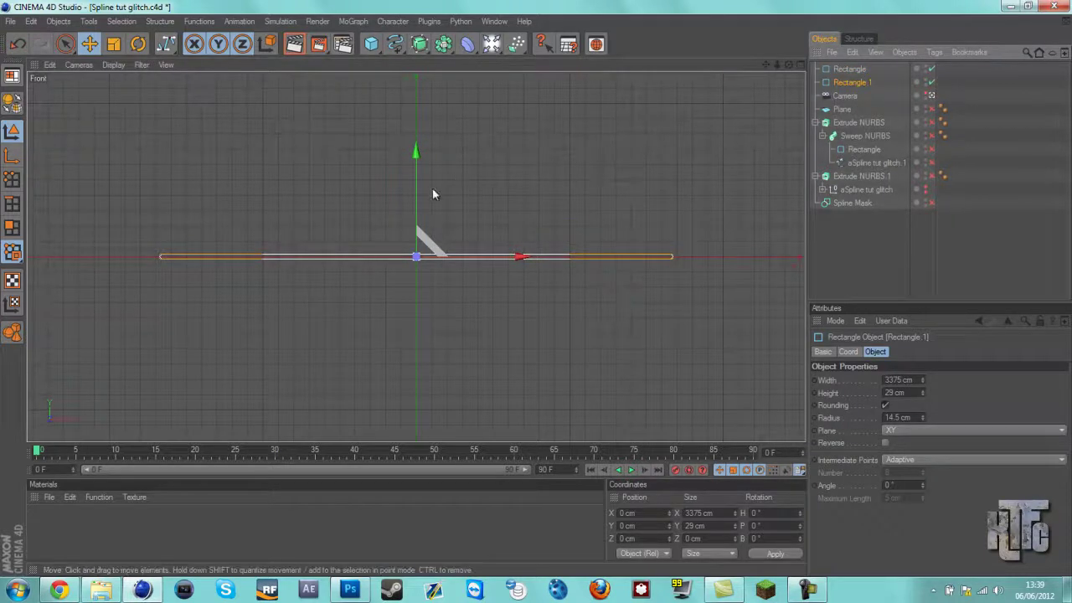
scroll(387, 215, up, 1)
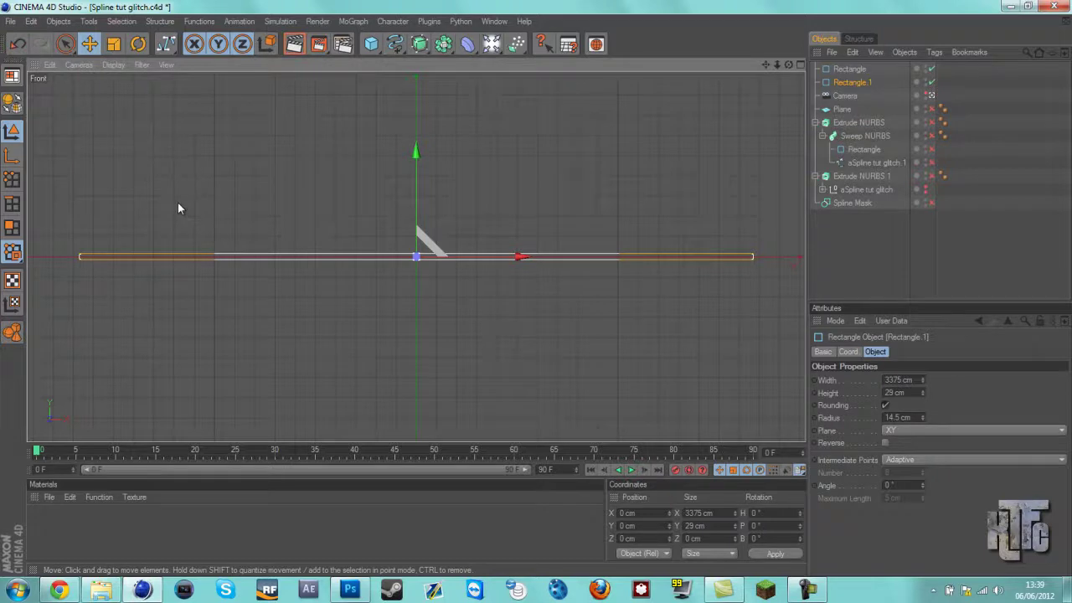
drag(414, 152, 536, 287)
click(849, 69)
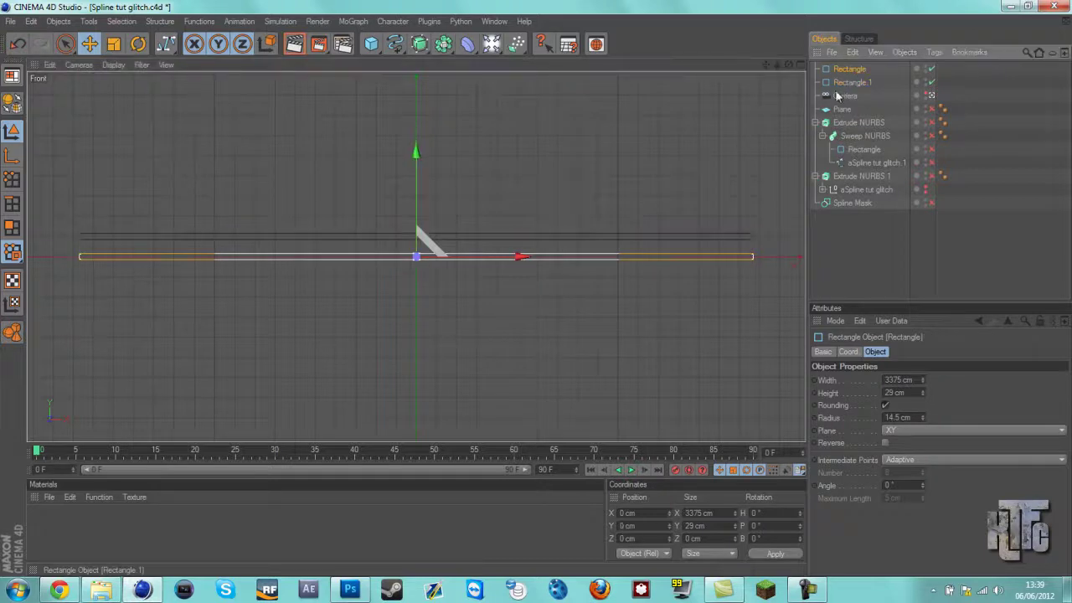
- Reposition the two thin rectangles along Y, with the original at about 13 cm and the copy at about 419 cm
drag(416, 151, 536, 287)
click(844, 82)
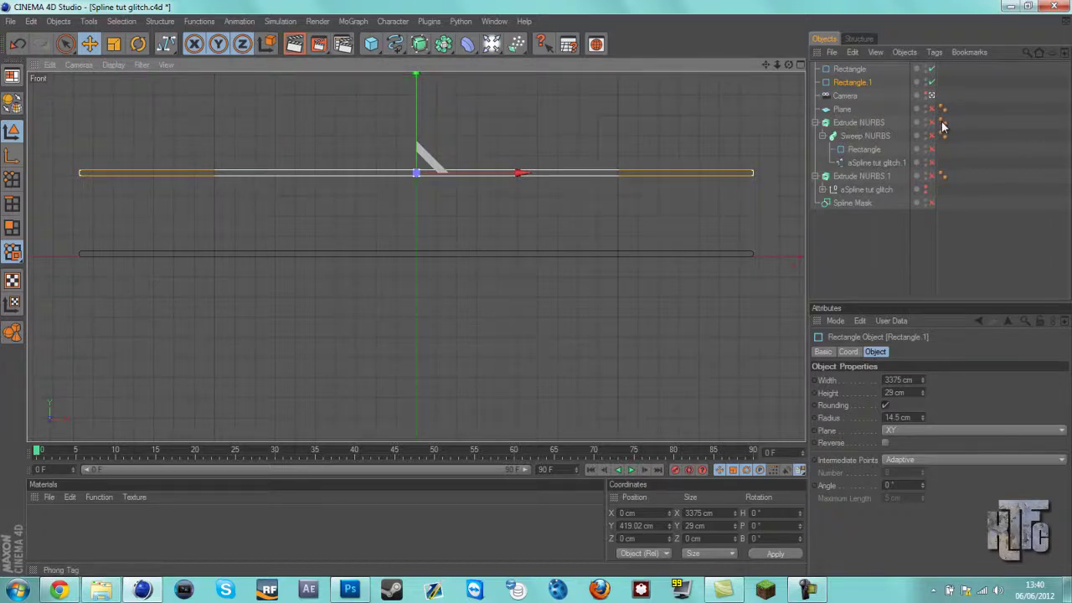
- Enable Extrude NURBS.1 as a reference in the perspective view and move both thin rectangles along Z to about -38 cm
click(930, 177)
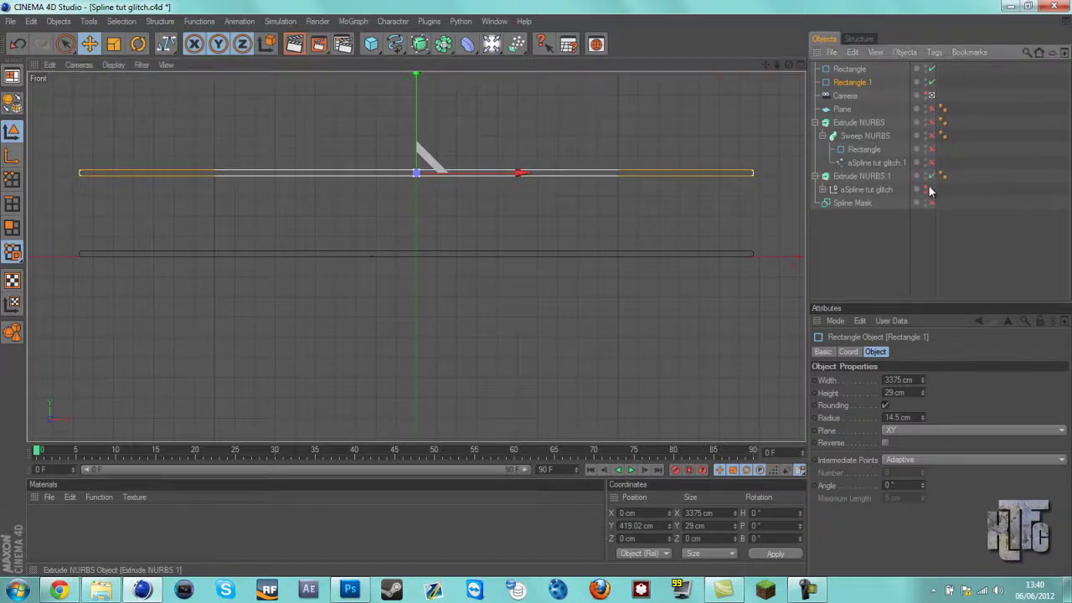
key(F1)
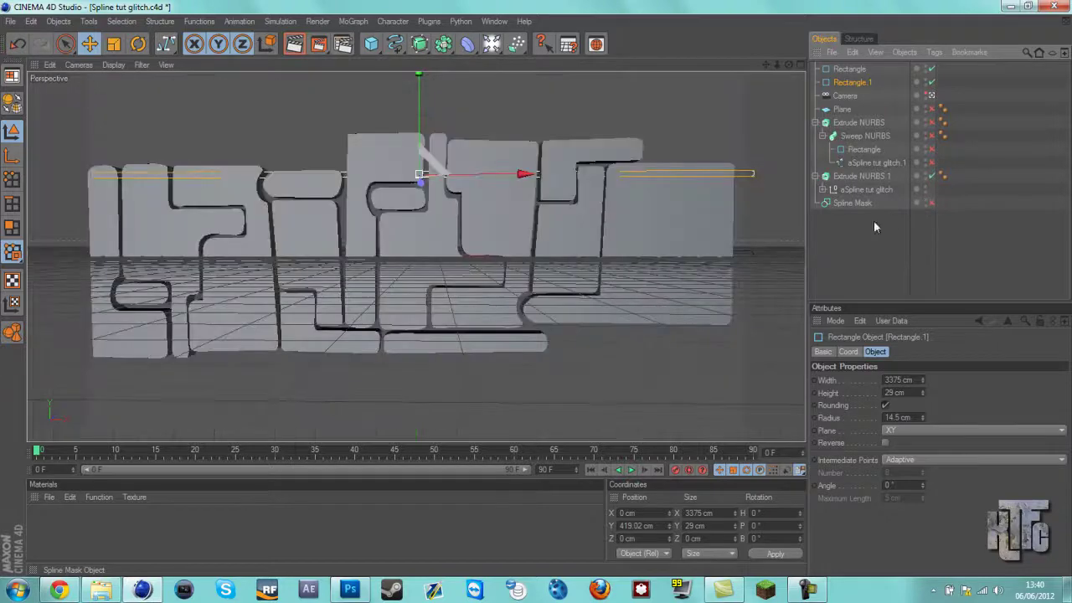
drag(788, 66, 540, 289)
ctrl+click(855, 68)
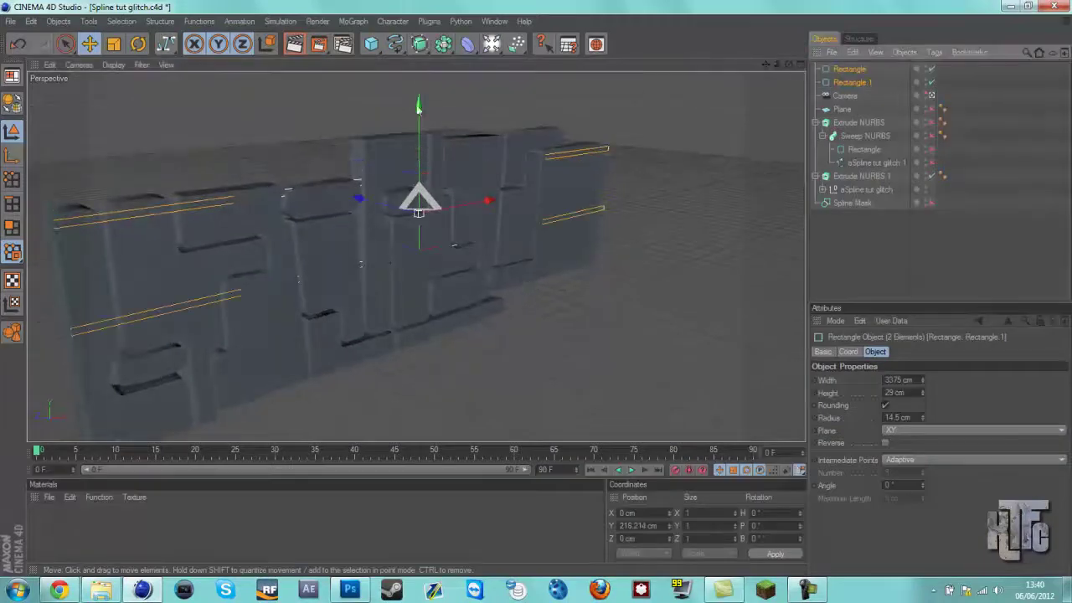
drag(386, 197, 536, 288)
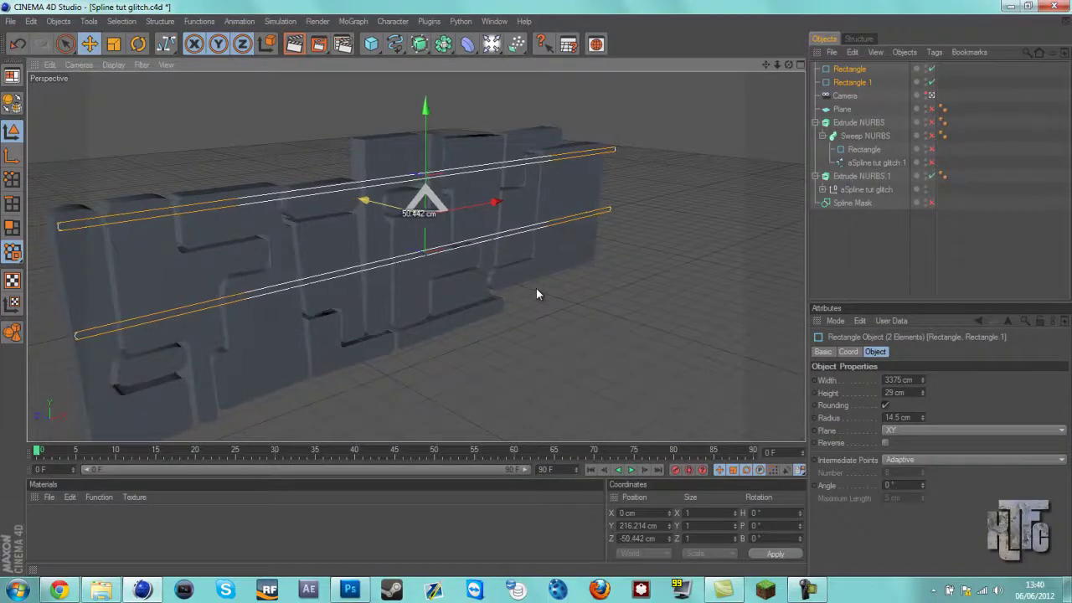
drag(788, 65, 537, 293)
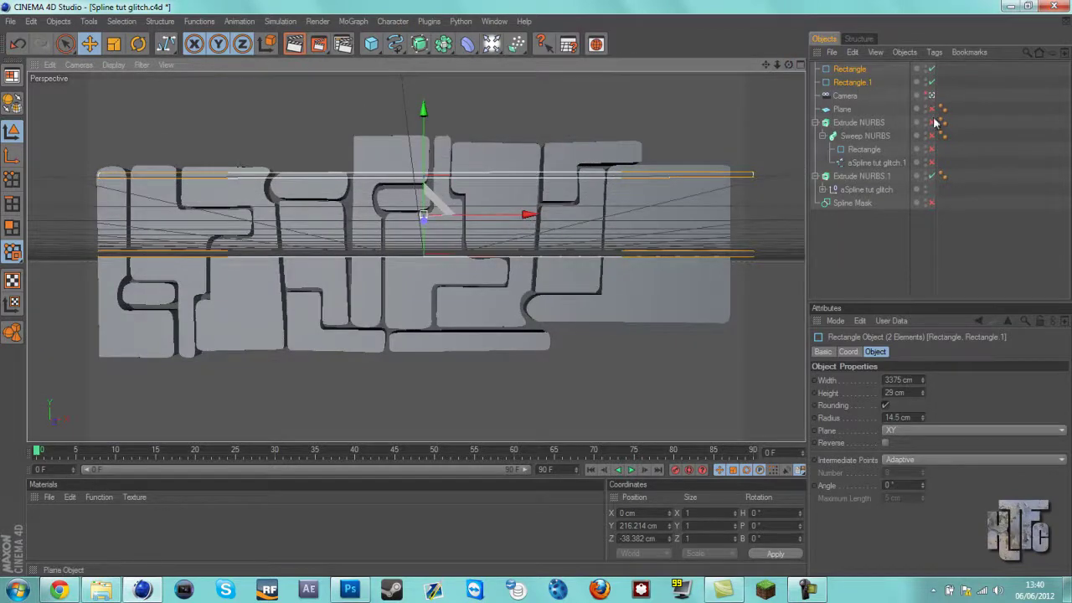
- Hide the Extrude NURBS.1 pattern again and return to the front view
click(925, 174)
click(925, 187)
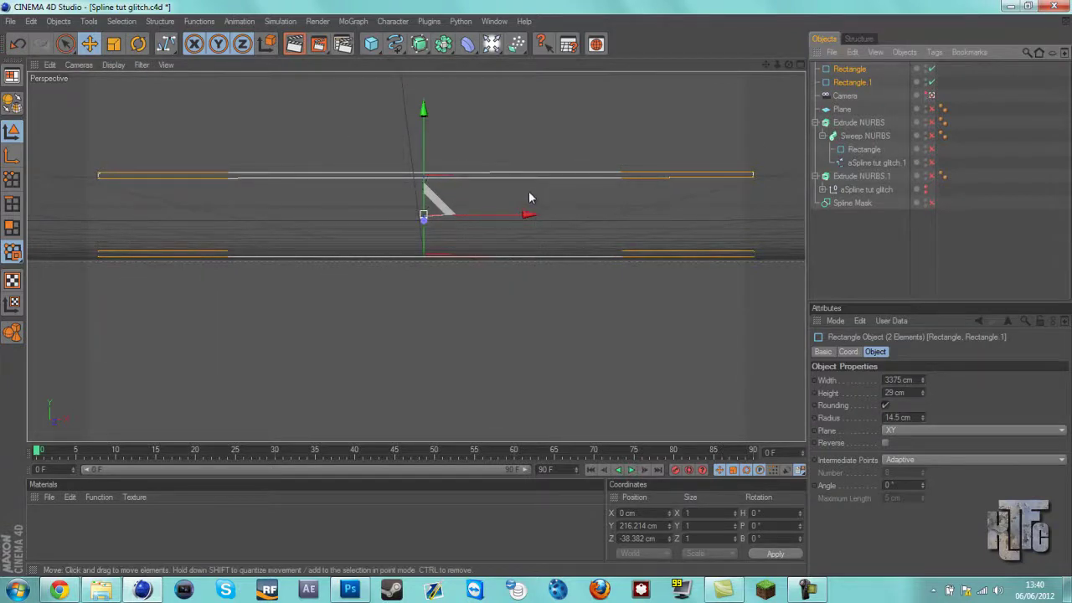
key(F4)
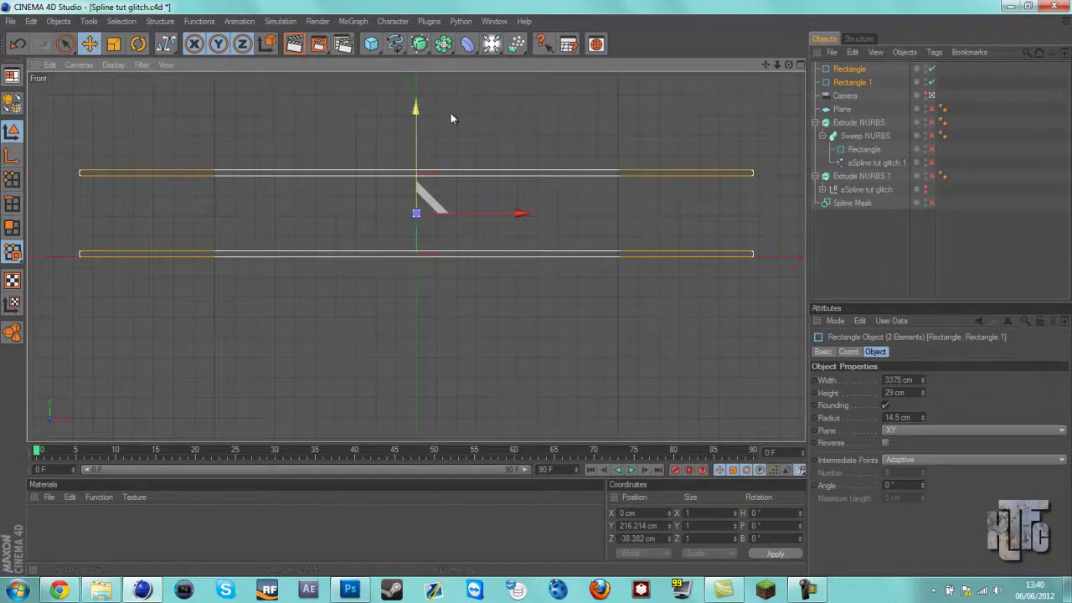
- Lower the duplicate rectangle, Rectangle.1, along Y to about 221 cm so it sits closer above the original
click(846, 70)
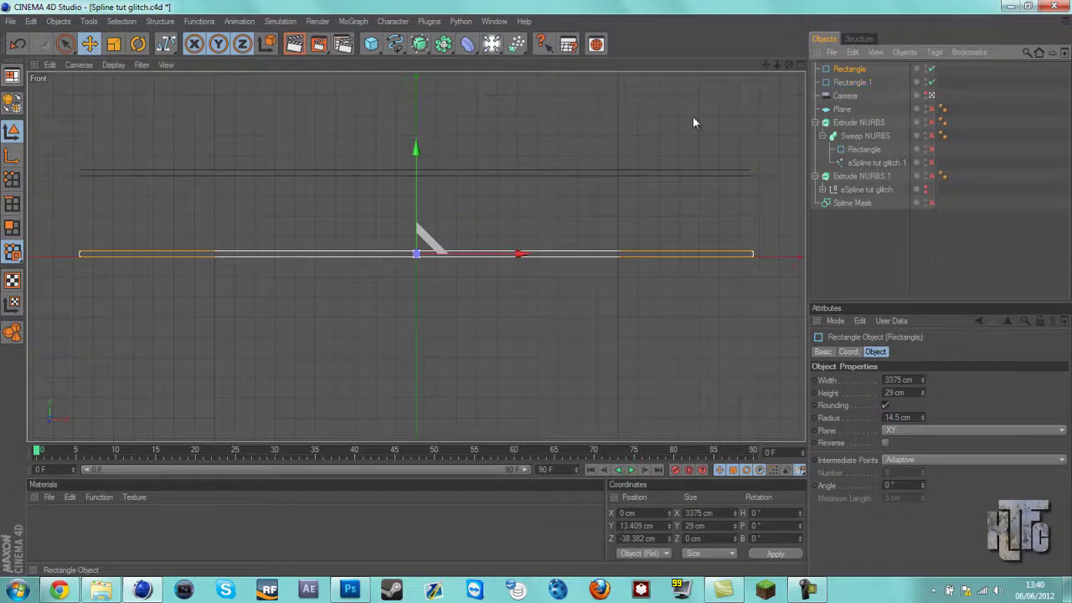
click(850, 82)
drag(416, 74, 416, 159)
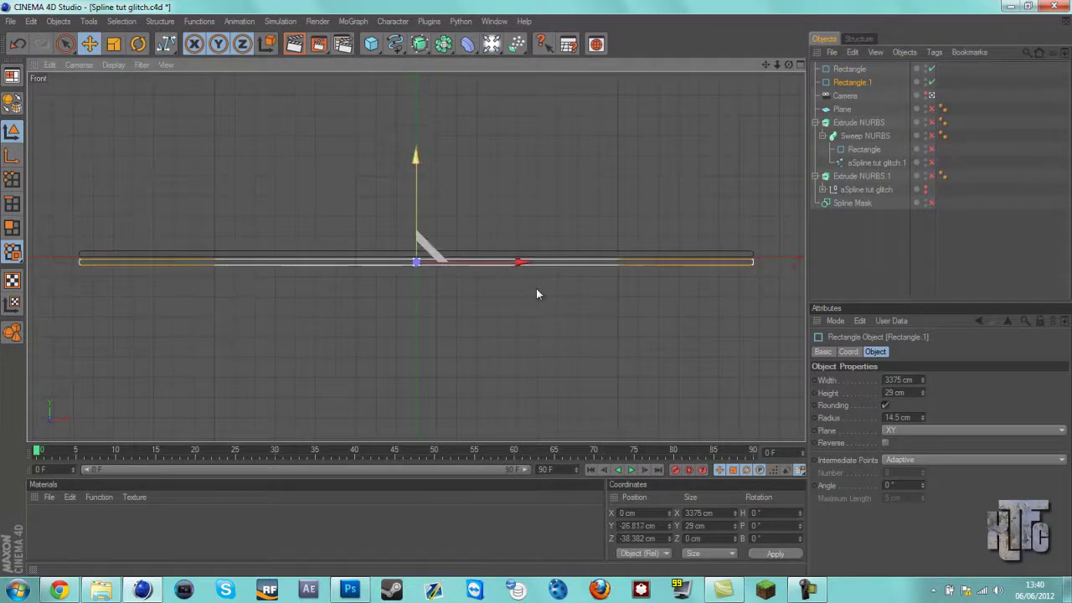
drag(537, 294, 537, 295)
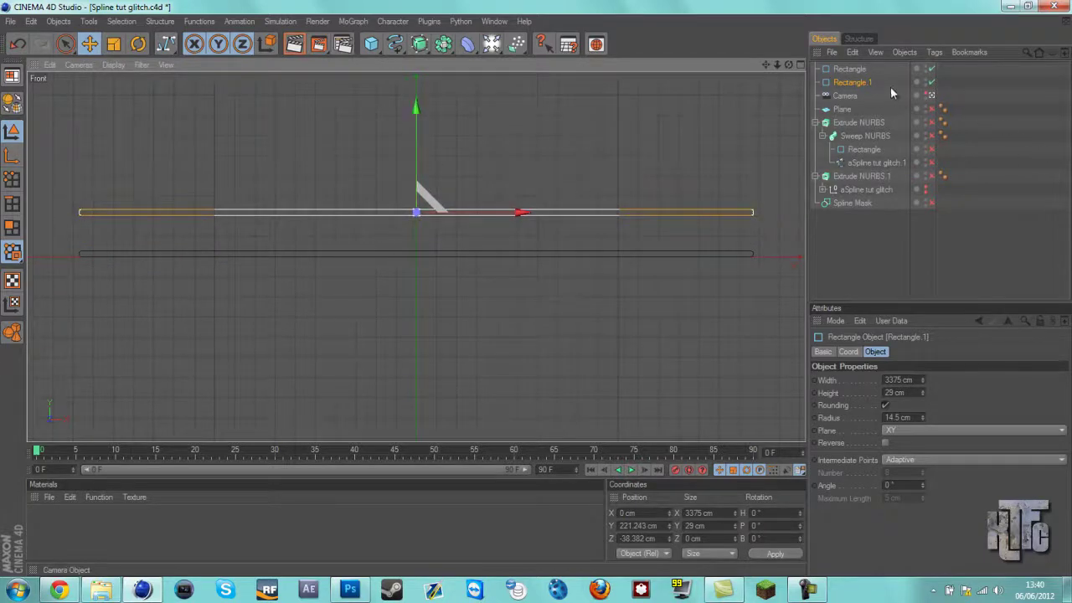
- Duplicate both thin rectangles and move the copies up along Y to about 526 cm, above the first pair
ctrl+click(849, 69)
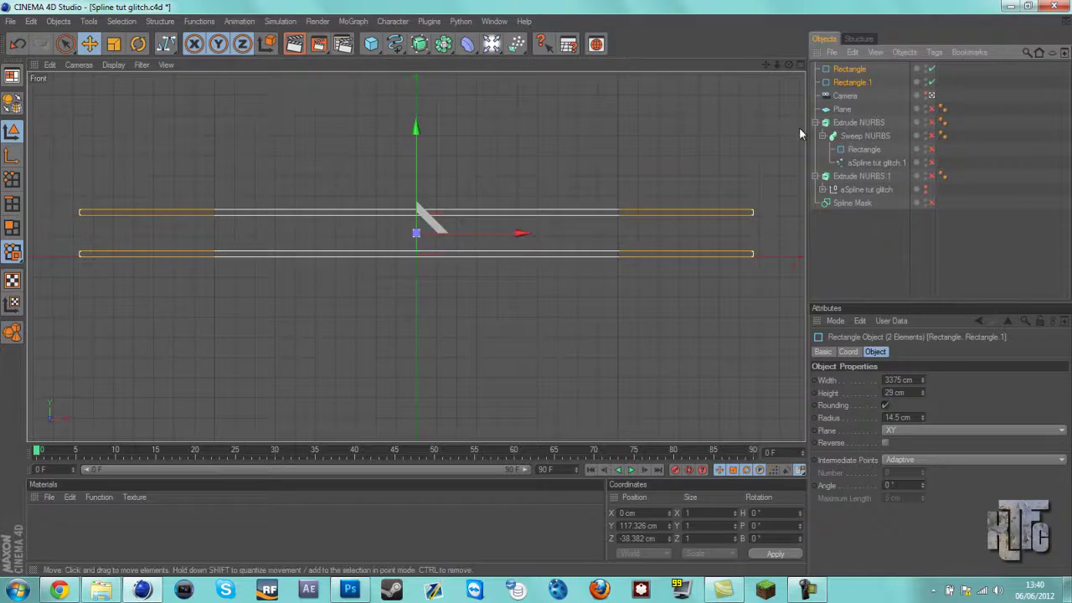
key(ctrl+c)
key(ctrl+v)
drag(416, 129, 536, 288)
- Duplicate all four thin rectangles and move the copies up along Y to about 1124 cm, above the originals
scroll(605, 215, down, 4)
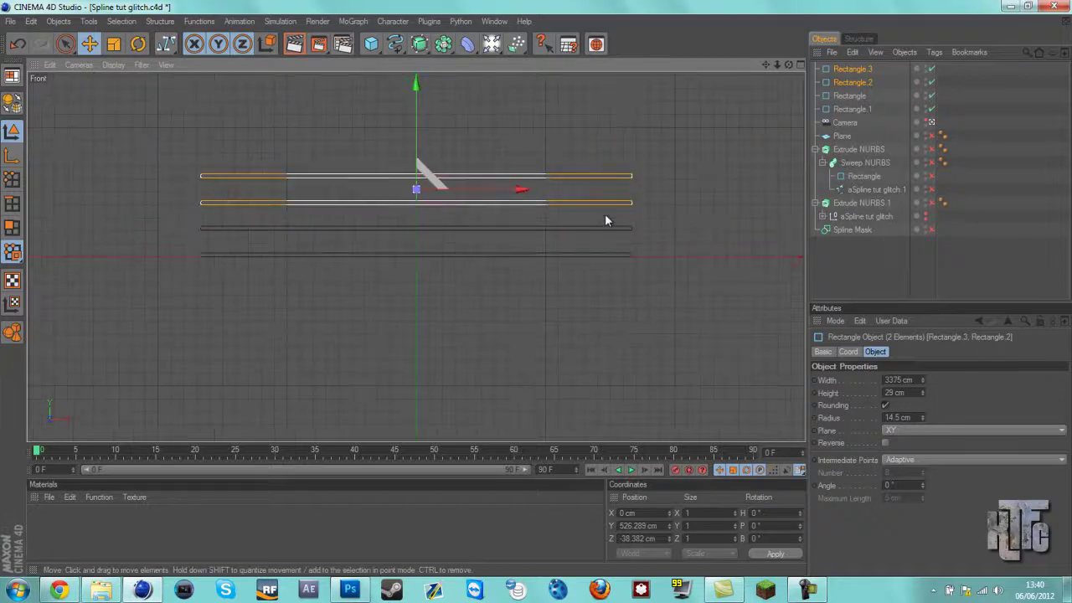
drag(887, 110, 712, 20)
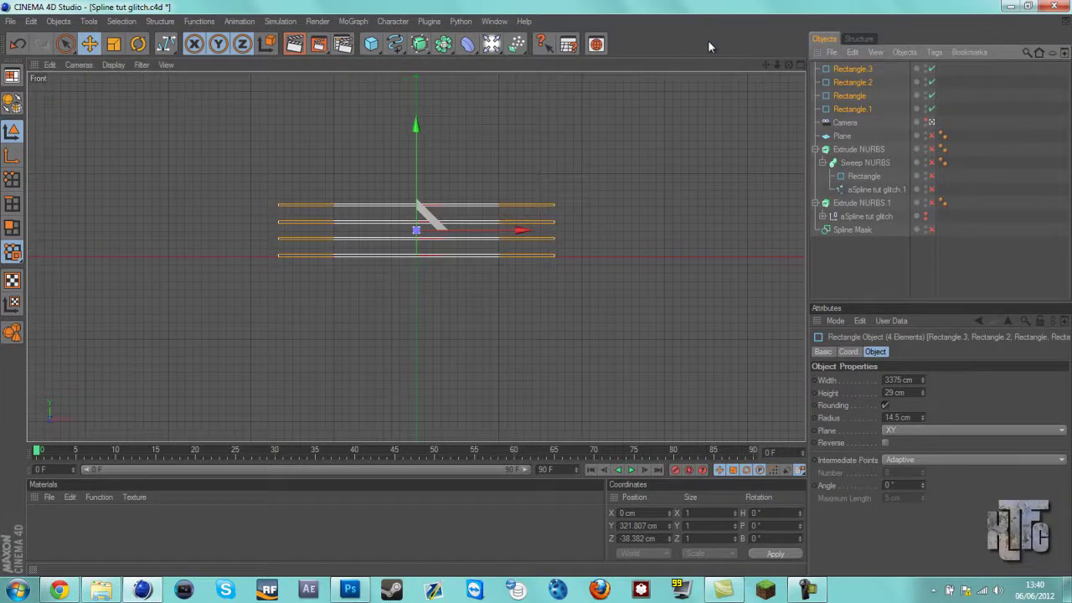
key(ctrl+c)
key(ctrl+v)
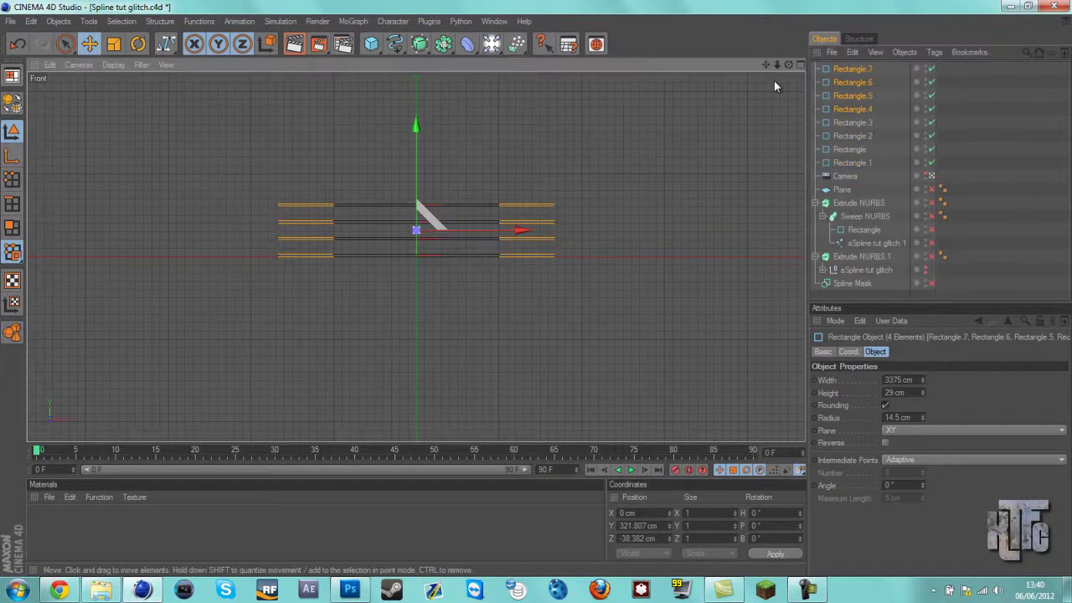
drag(535, 286, 536, 287)
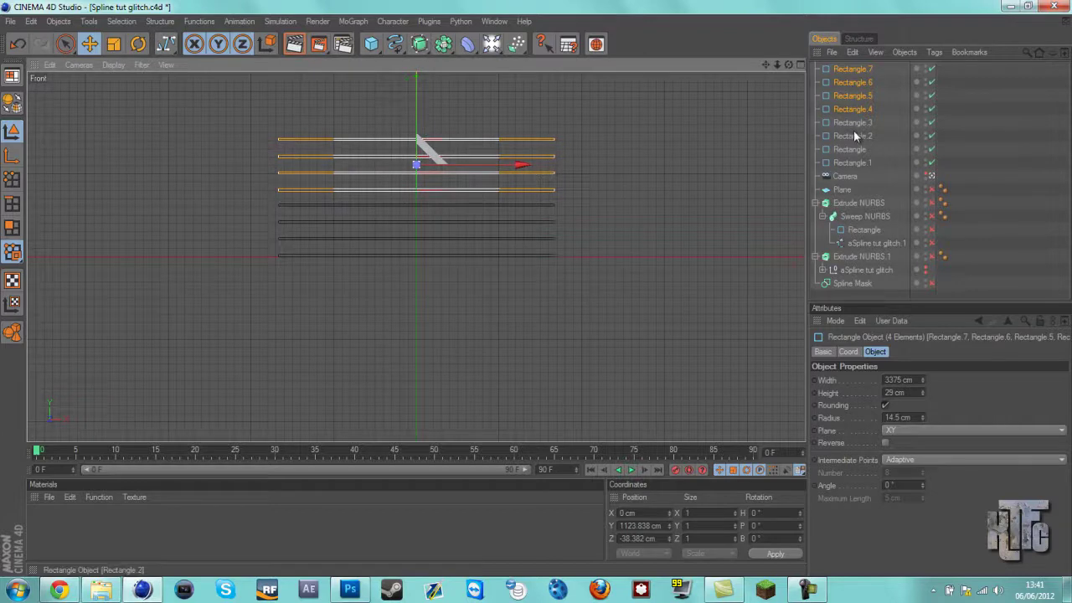
- Duplicate all eight thin rectangles and move the copies up along Y to about 2351 cm, continuing the stack
shift+click(885, 161)
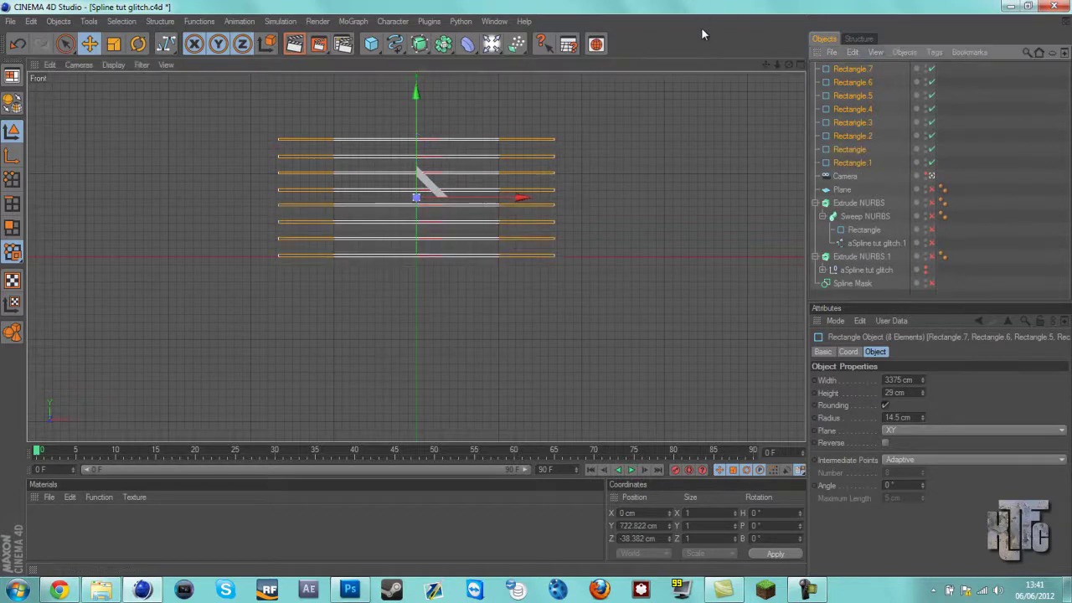
key(ctrl+c)
key(ctrl+v)
drag(763, 64, 753, 165)
drag(537, 279, 536, 294)
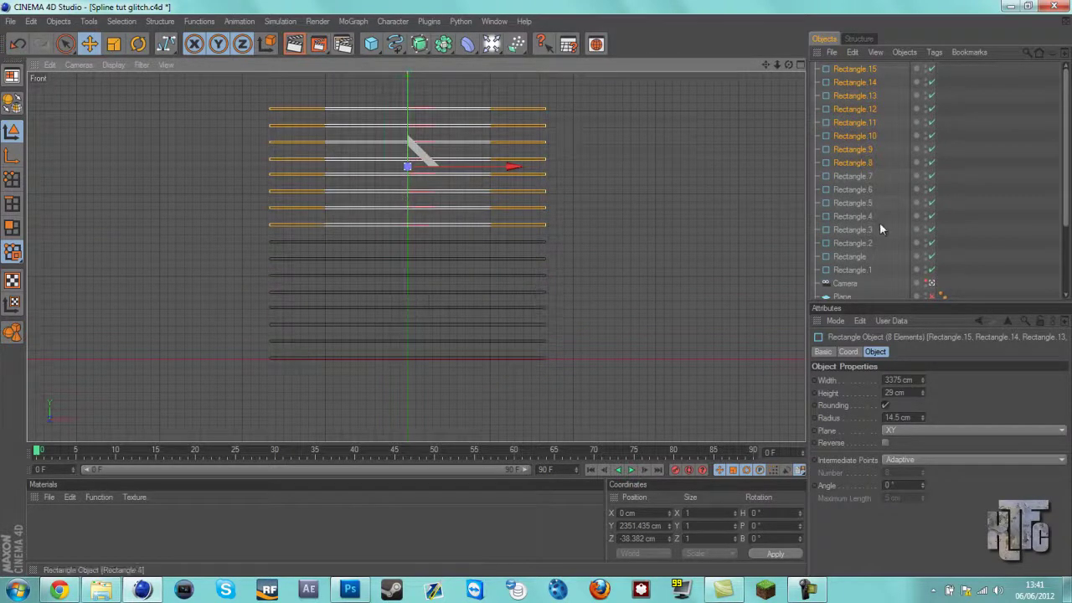
- Duplicate the sixteen thin rectangles and move the copies up along Y to about 4778 cm, continuing the stack
shift+click(881, 269)
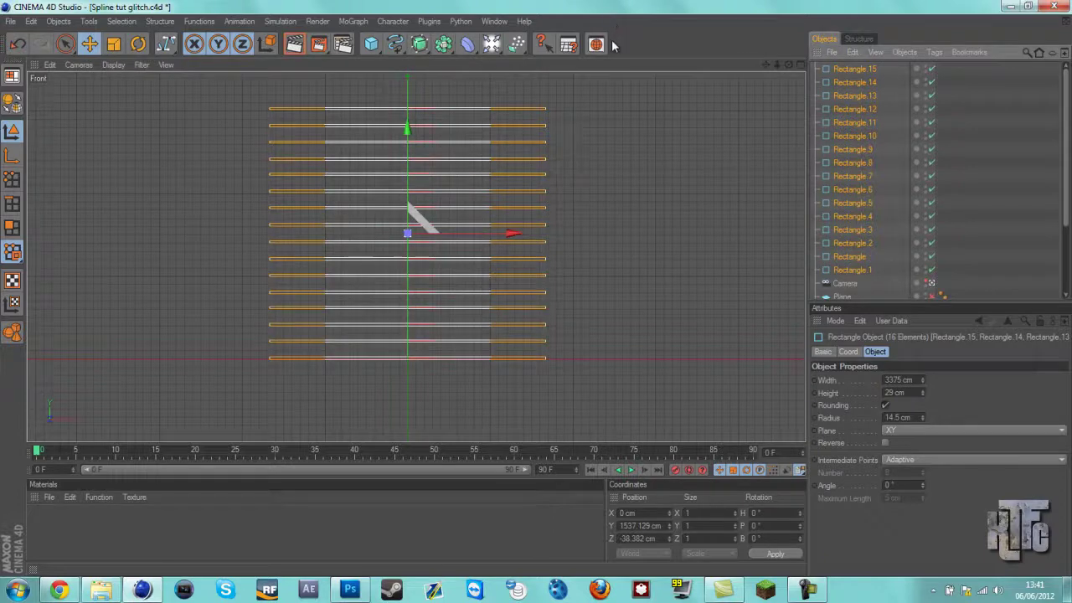
key(ctrl+c)
key(ctrl+v)
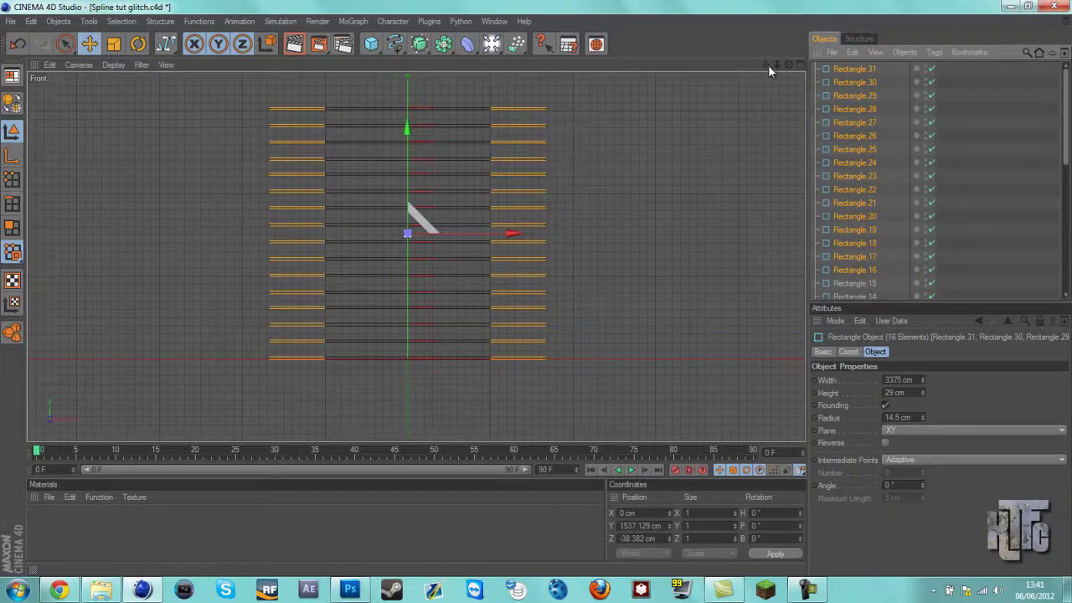
drag(768, 64, 535, 290)
drag(410, 236, 537, 294)
- Duplicate all 32 thin rectangles, enlarge the object list, and move the copies up along Y to about 9845 cm
scroll(882, 277, down, 10)
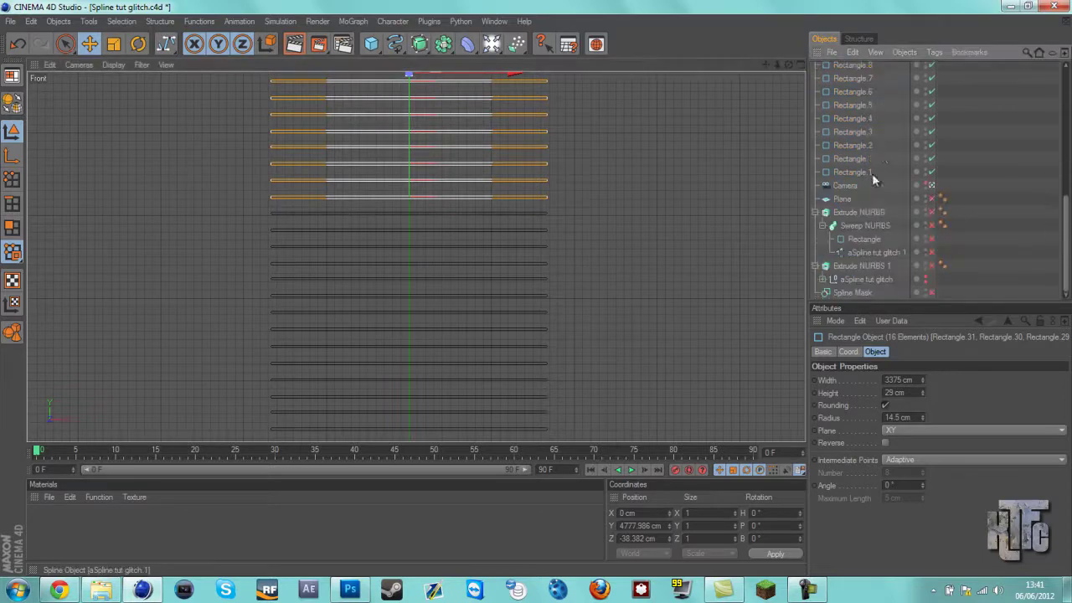
scroll(879, 169, up, 6)
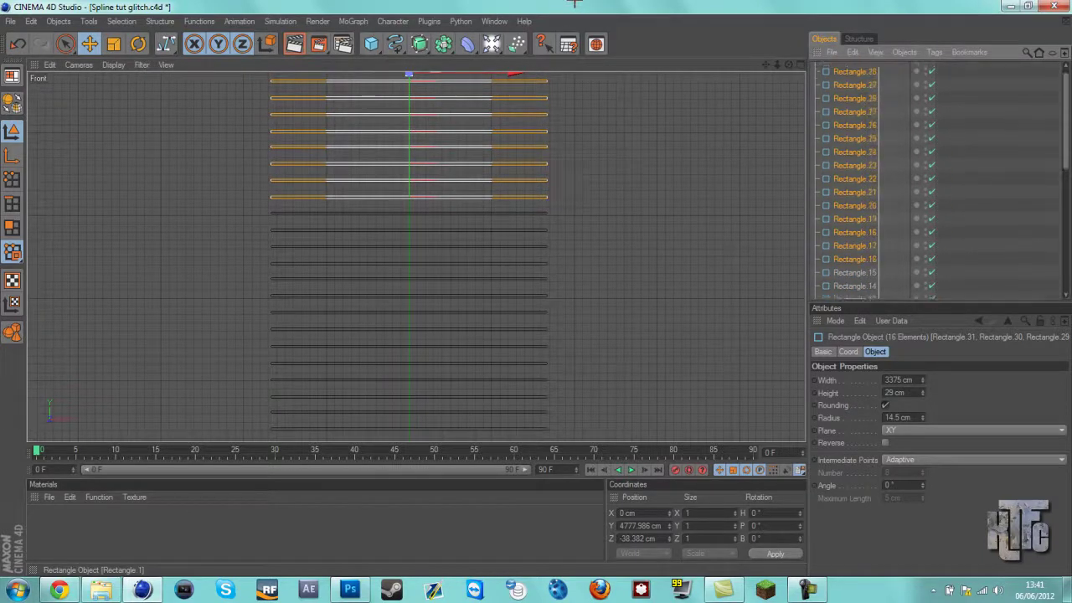
key(ctrl+a)
key(ctrl+v)
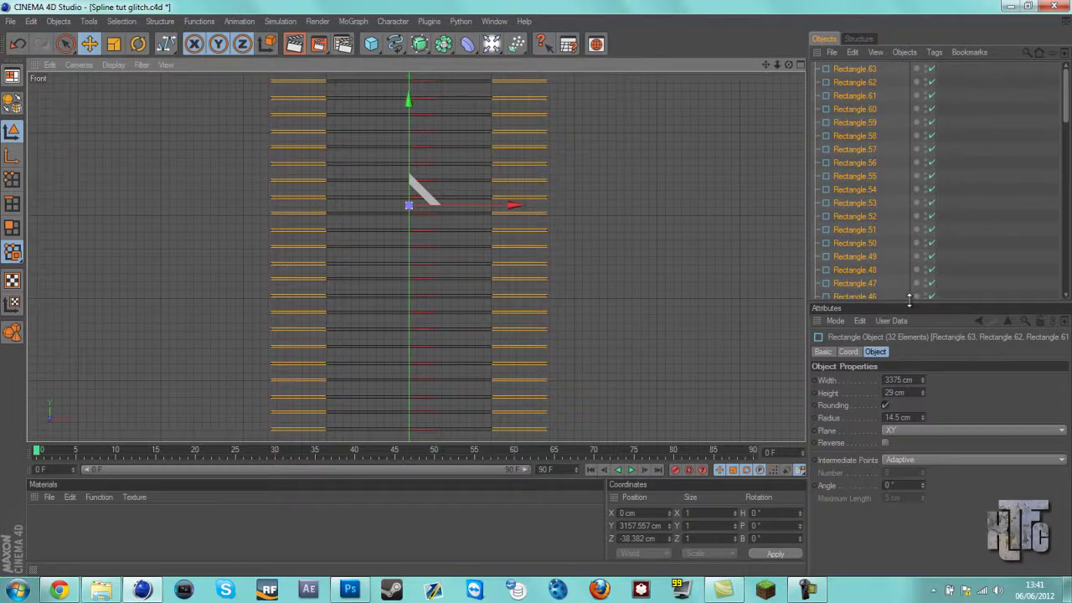
drag(911, 303, 911, 546)
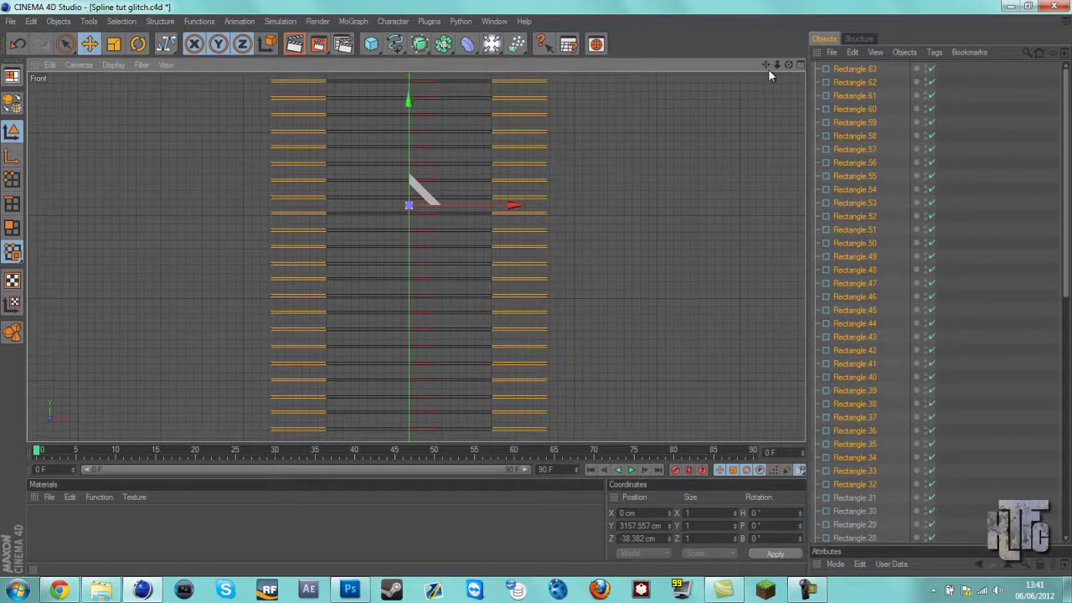
drag(776, 64, 642, 285)
scroll(641, 287, up, 4)
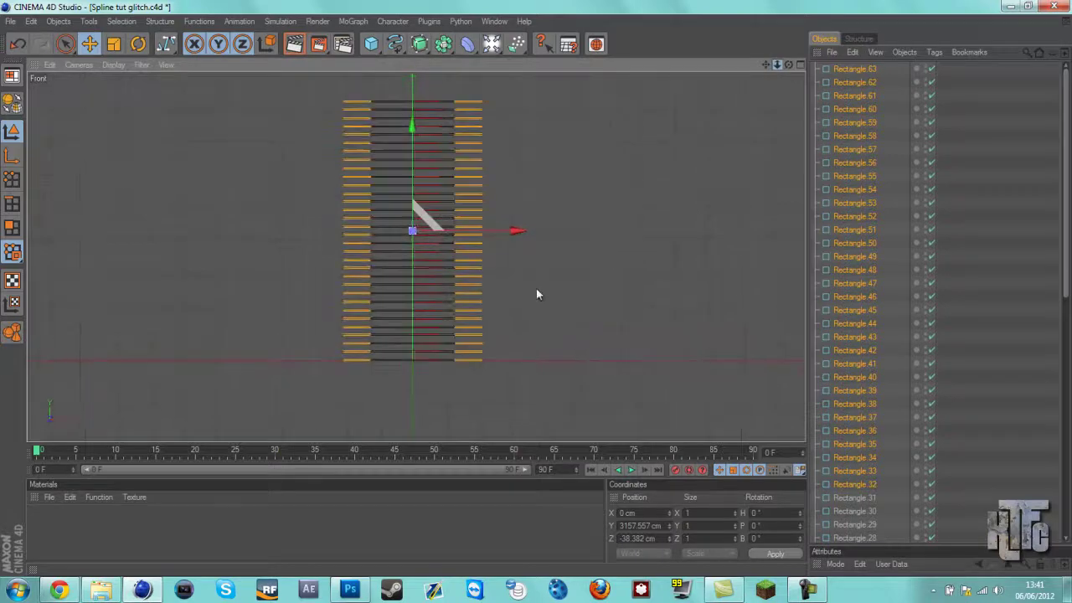
drag(761, 70, 761, 167)
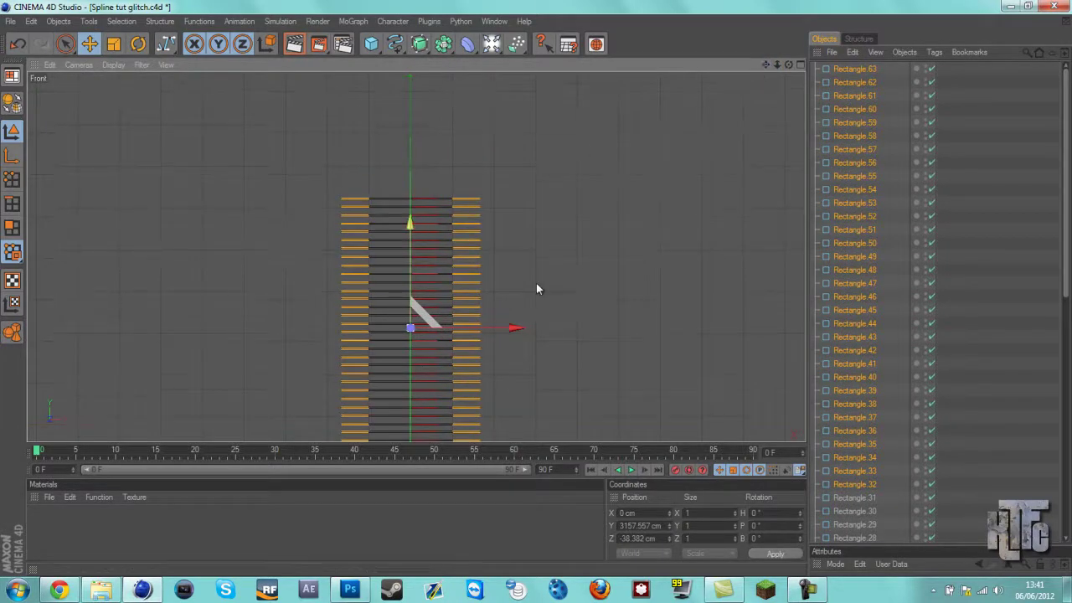
drag(537, 284, 536, 288)
scroll(370, 214, up, 3)
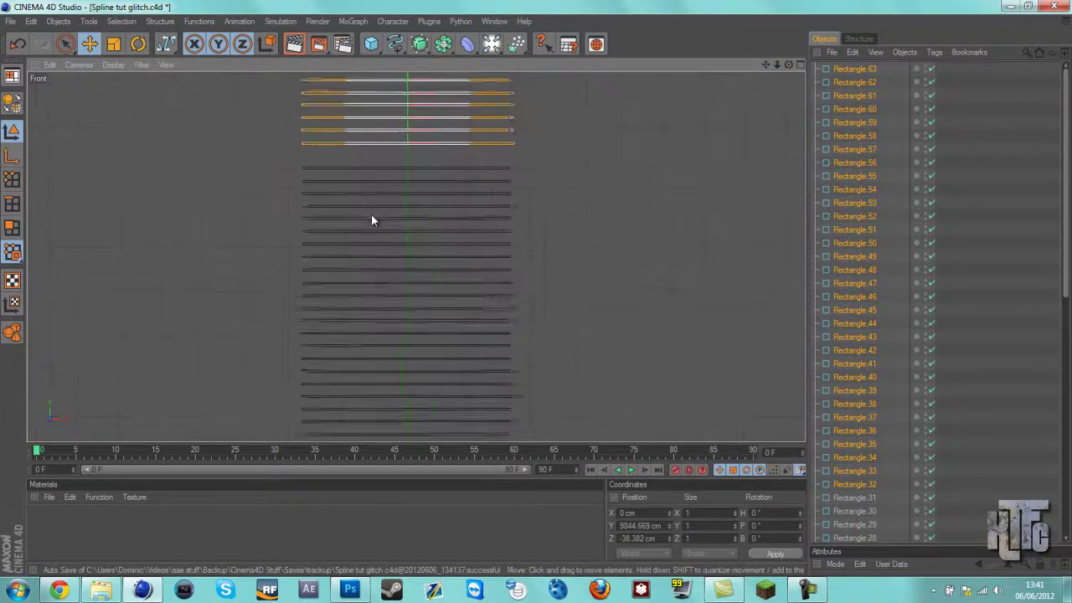
- Lower the 32 new rectangles along Y to about 9645 cm so their spacing matches the stack below
scroll(371, 214, up, 2)
drag(767, 64, 766, 178)
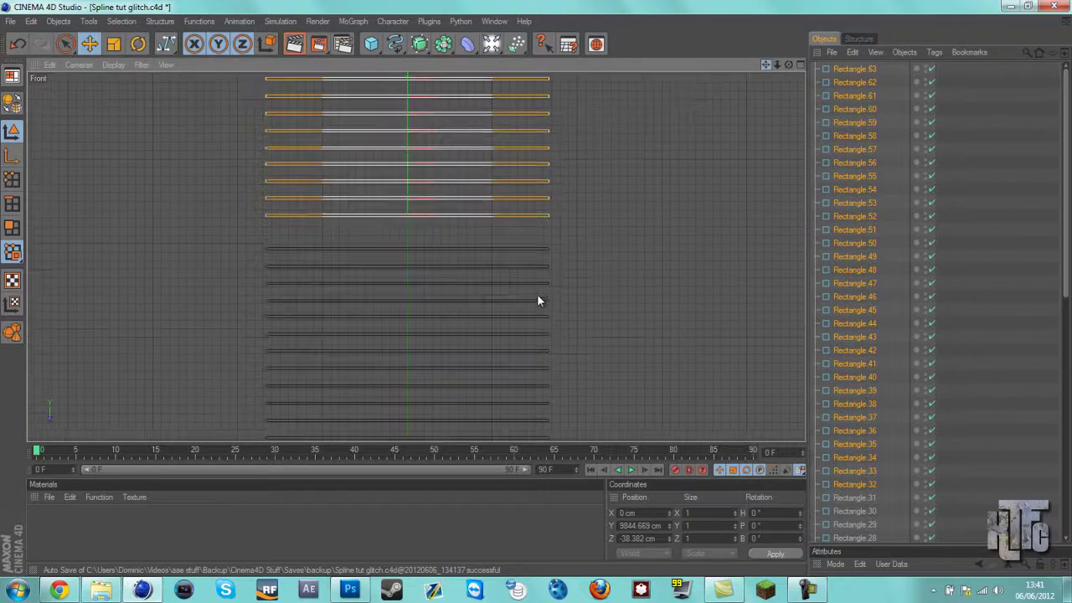
drag(538, 295, 536, 290)
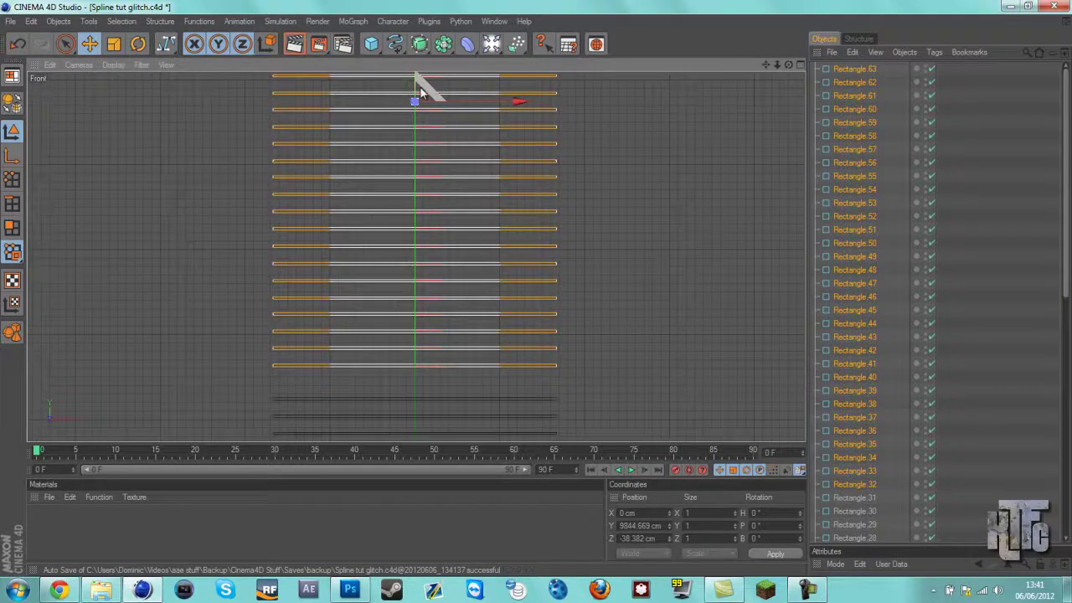
drag(417, 92, 417, 117)
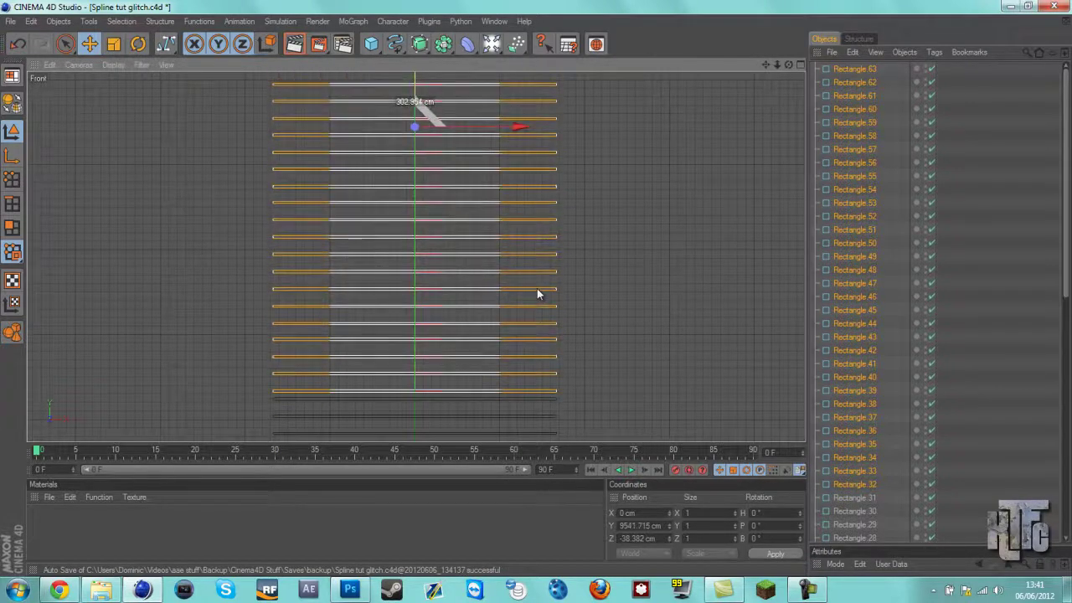
drag(536, 289, 537, 292)
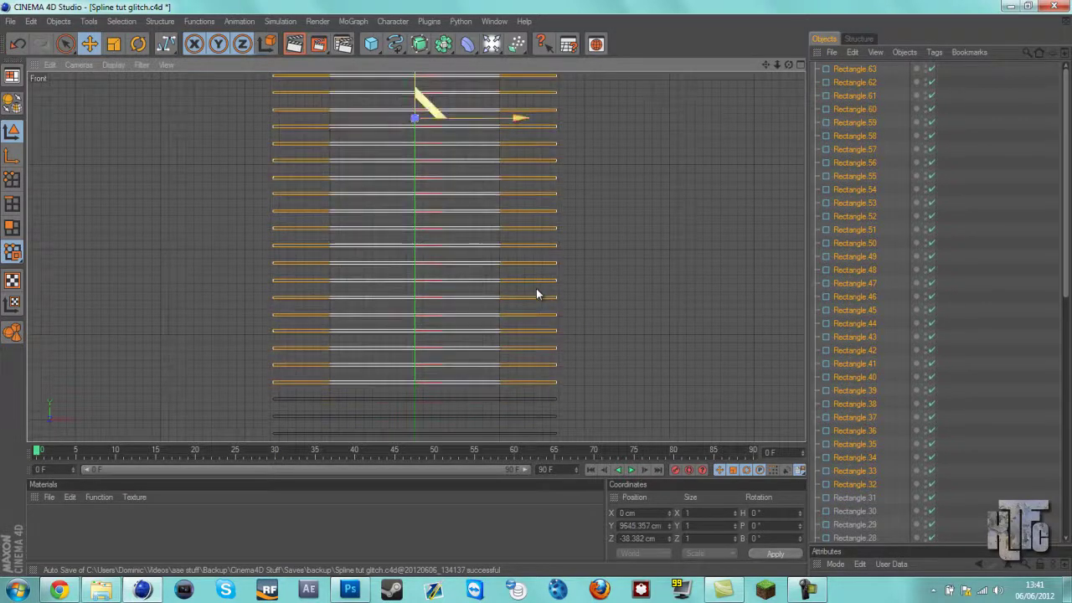
- Select all the thin rectangles of the striped stack in the object list, from Rectangle.63 down to Rectangle.1
click(964, 170)
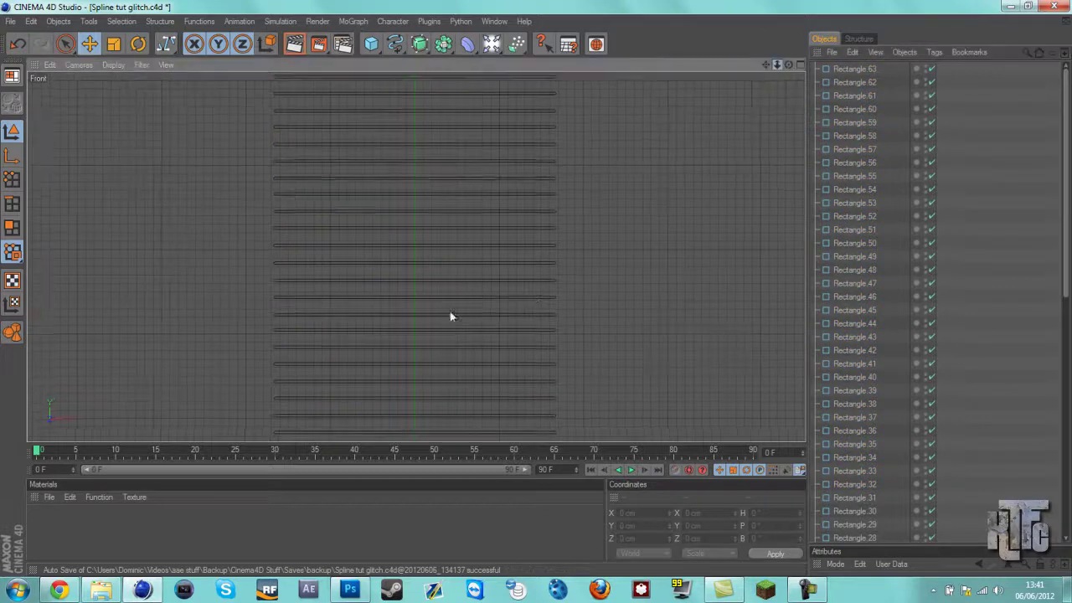
scroll(534, 288, down, 15)
scroll(537, 287, up, 10)
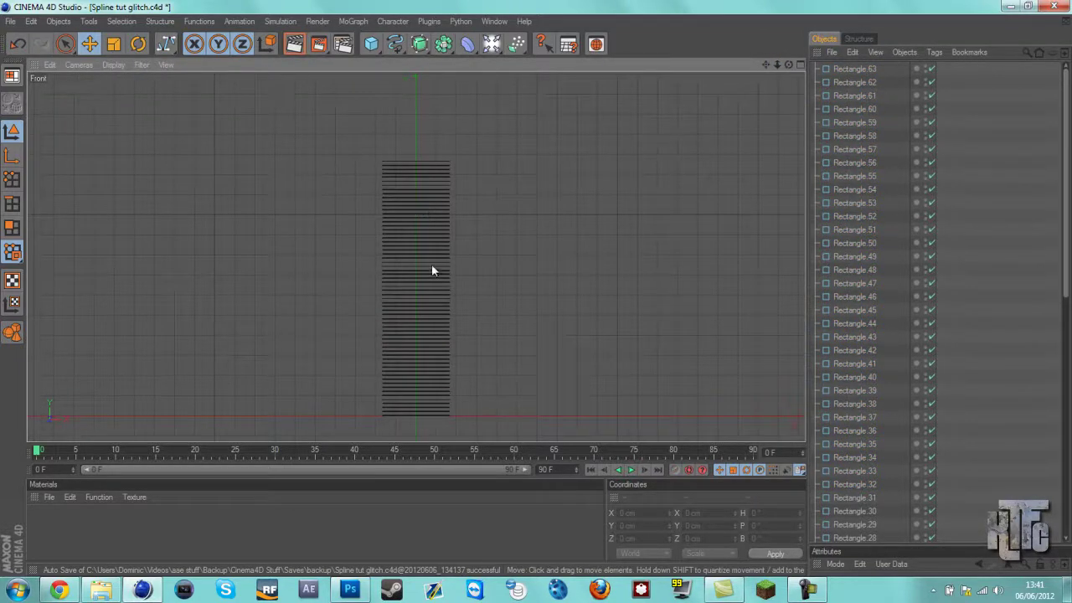
drag(888, 75, 816, 540)
scroll(871, 301, down, 12)
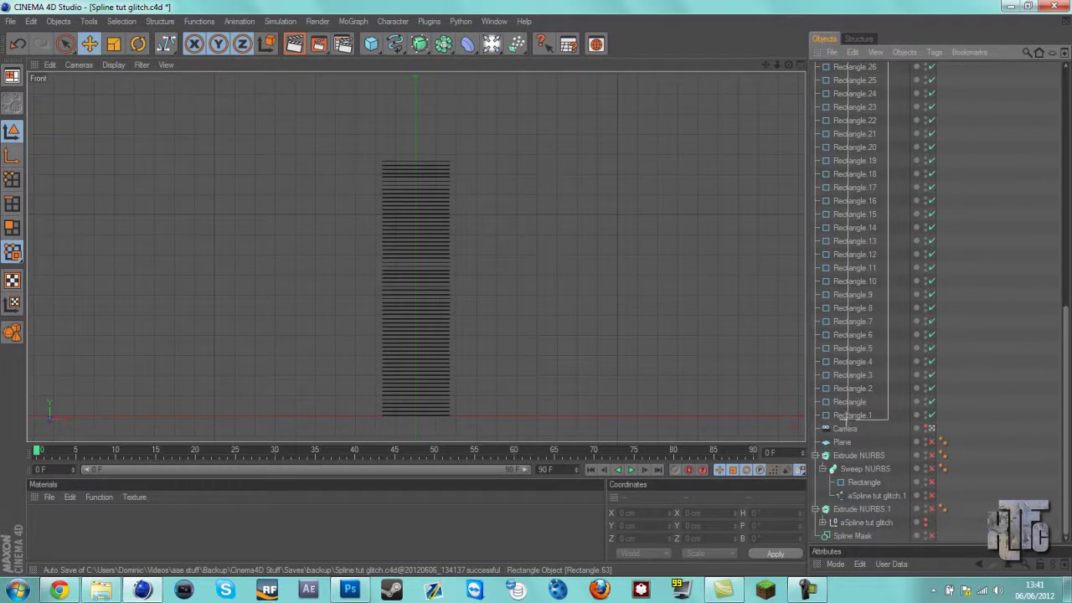
shift+click(840, 416)
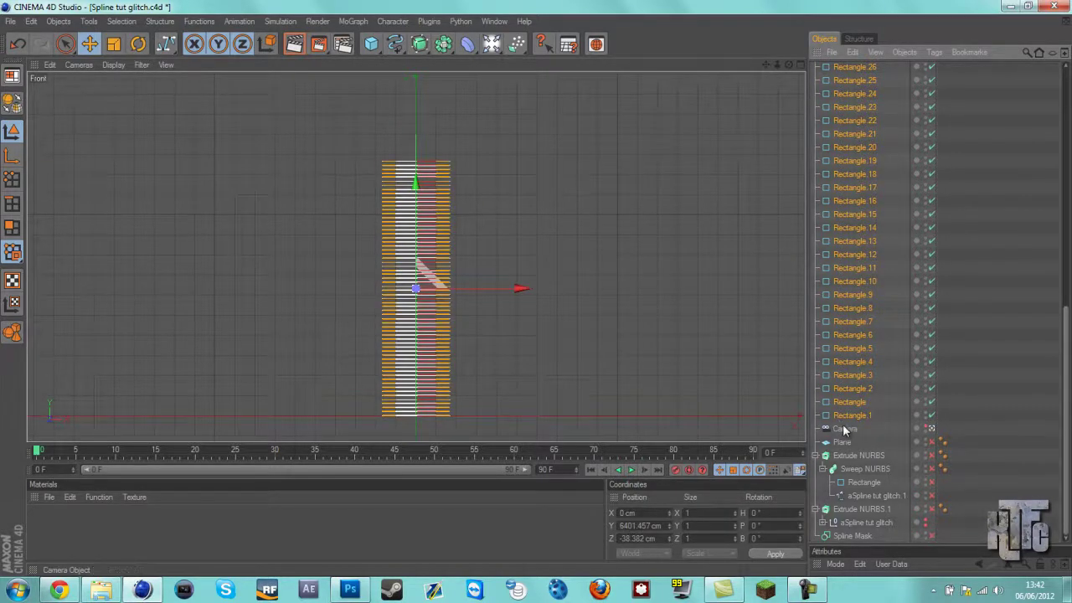
key(alt+g)
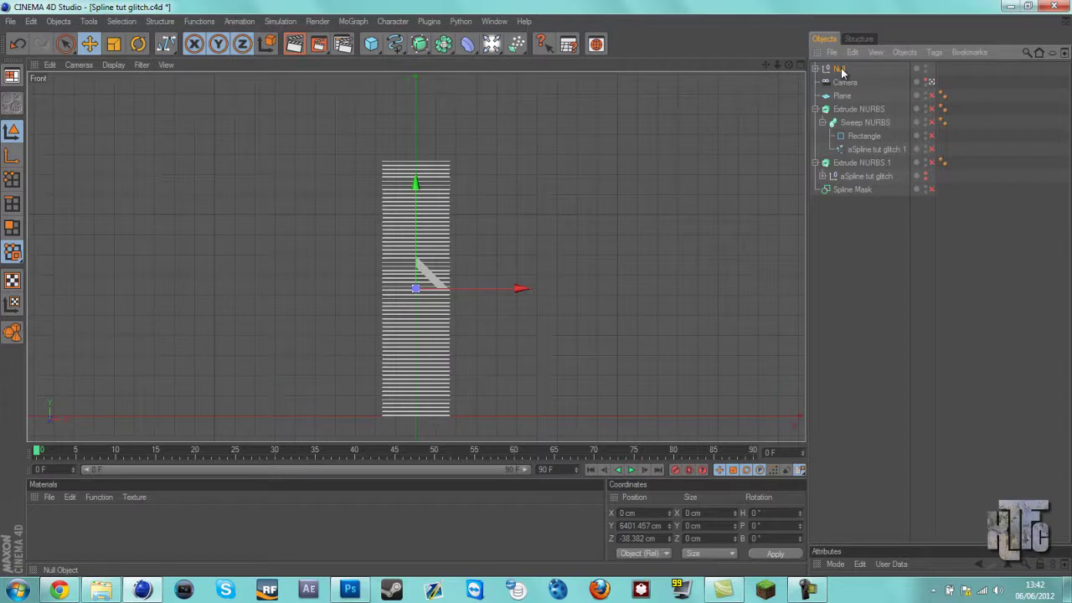
key(ctrl+z)
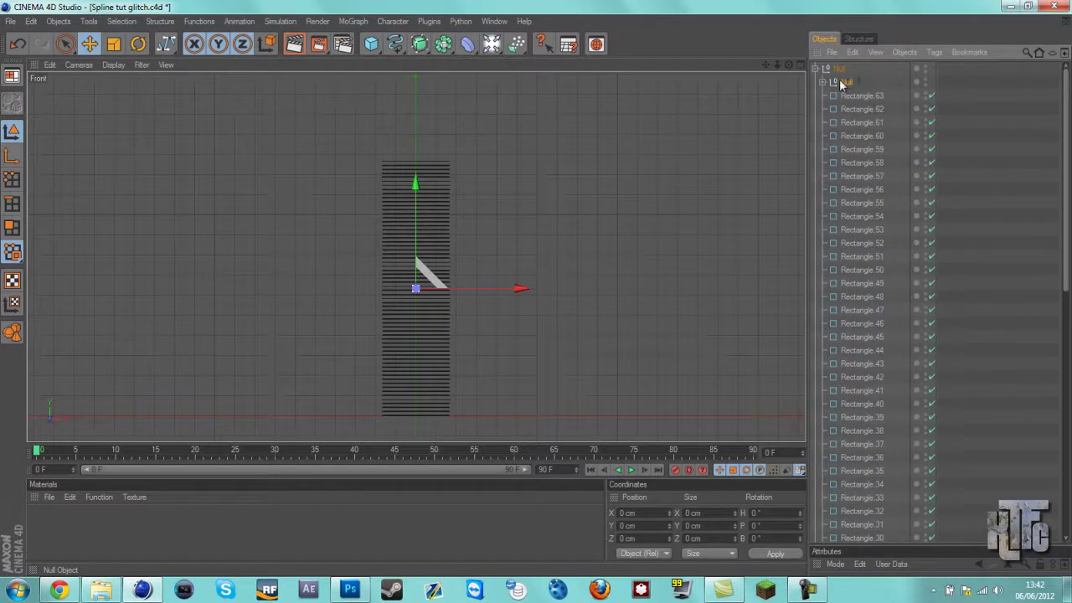
click(822, 82)
key(ctrl+z)
key(ctrl+z)
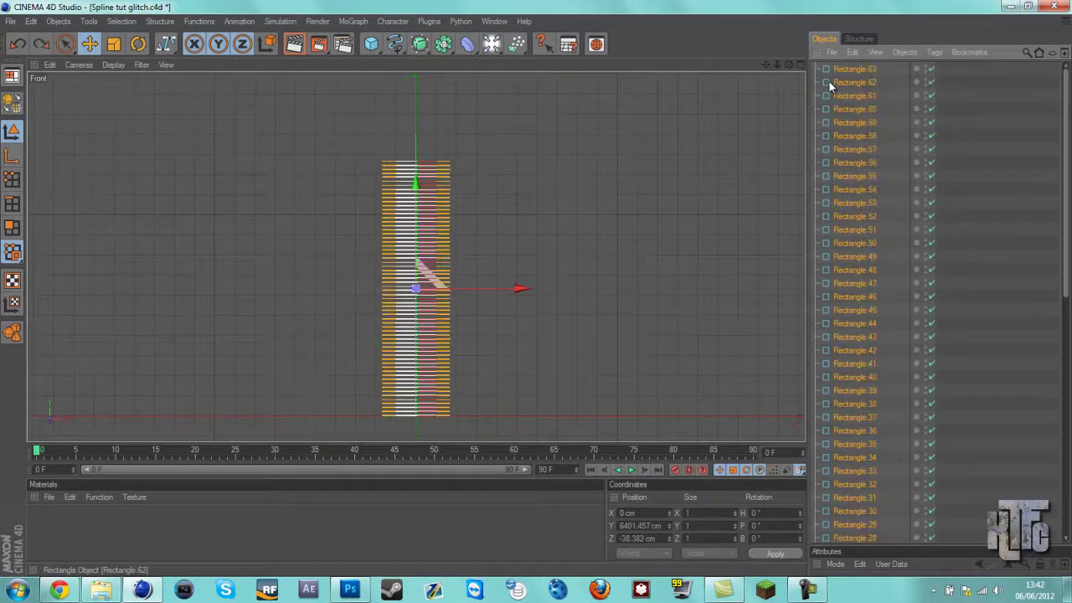
- Group the selected rectangles under a null, collapse it, and rename it "blank spline"
key(alt+g)
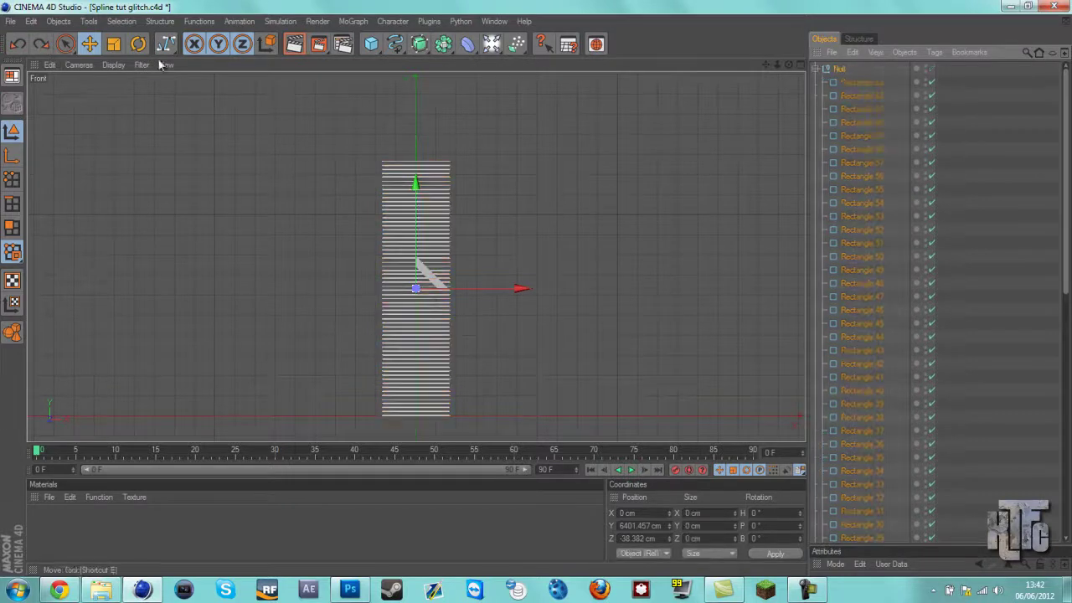
click(816, 69)
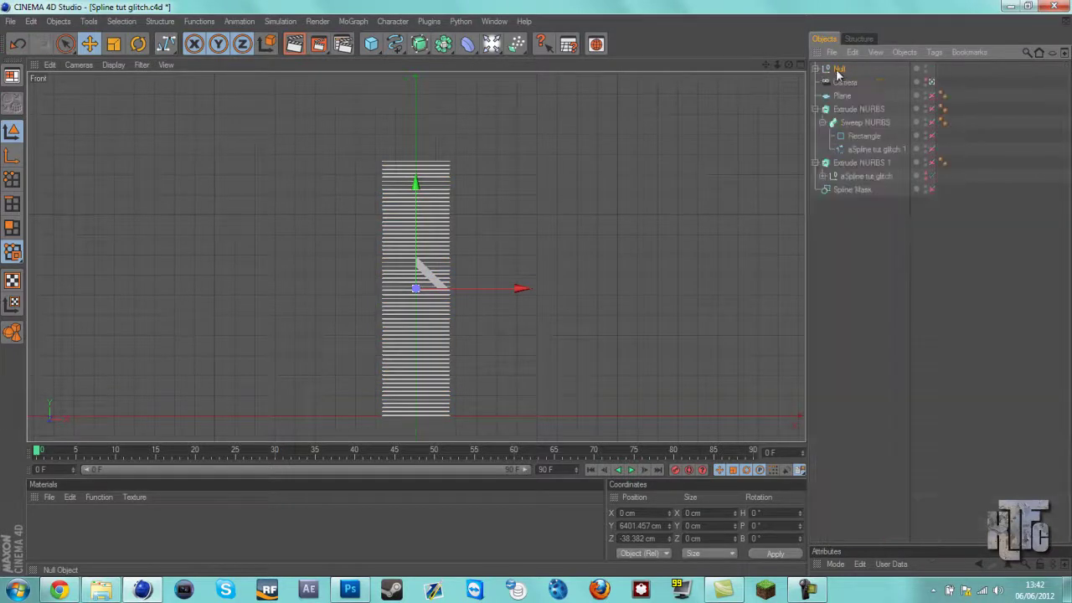
double_click(839, 70)
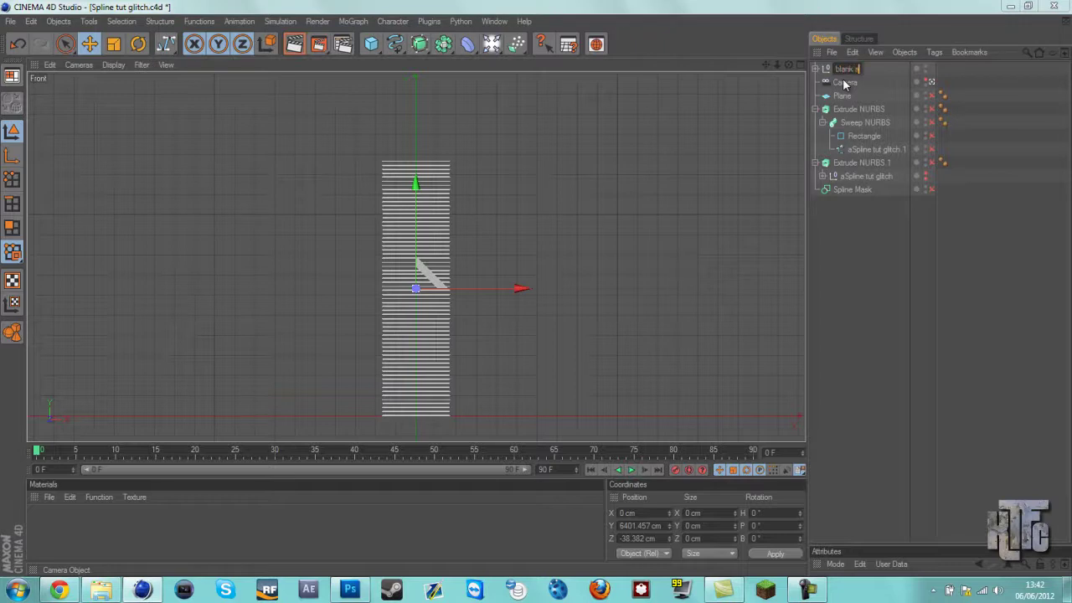
text(blank spline)
key(Return)
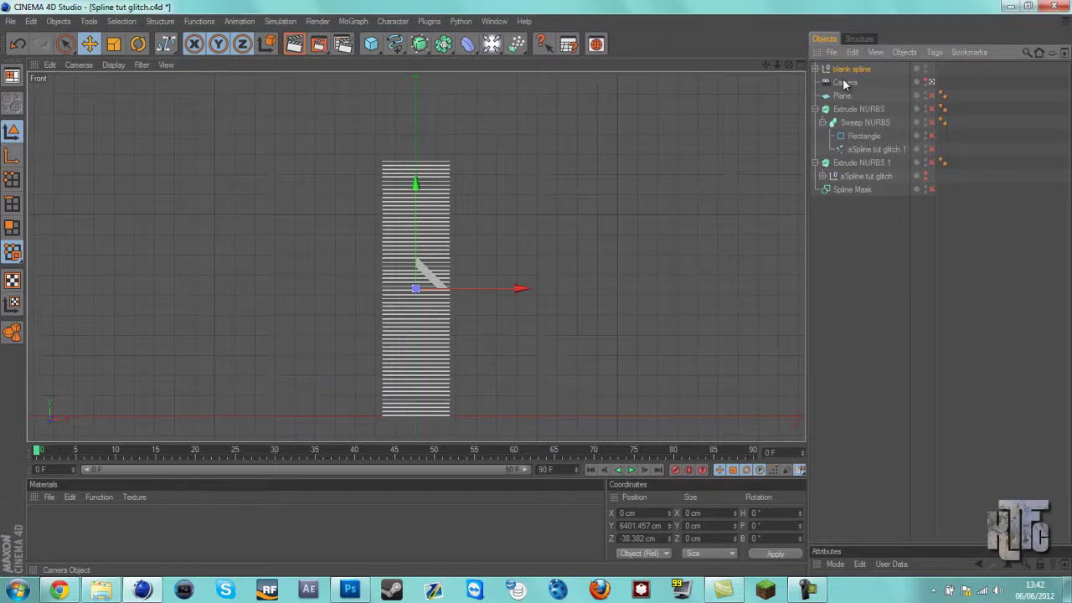
click(800, 591)
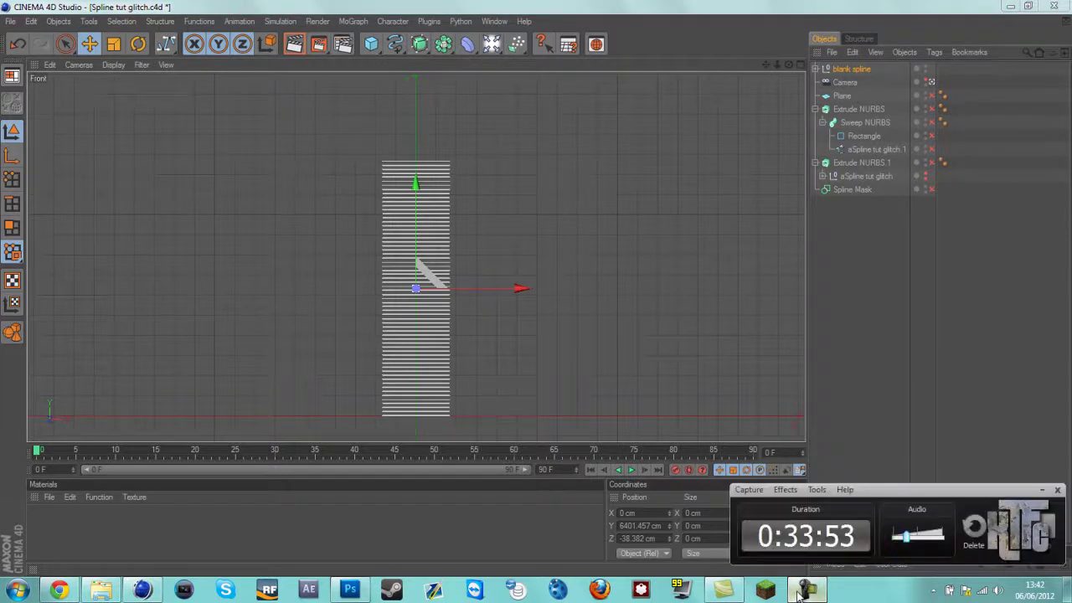
click(1041, 490)
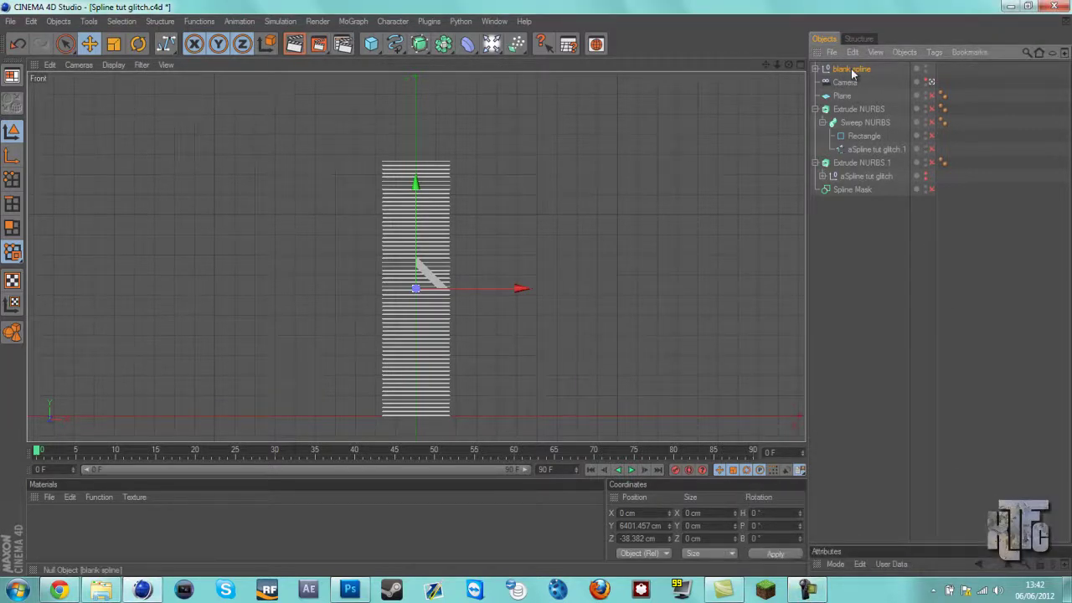
- Keep a hidden duplicate of the blank spline group, and merge the original with its child rectangles into one spline using Connect+Delete
ctrl+drag(854, 108, 855, 248)
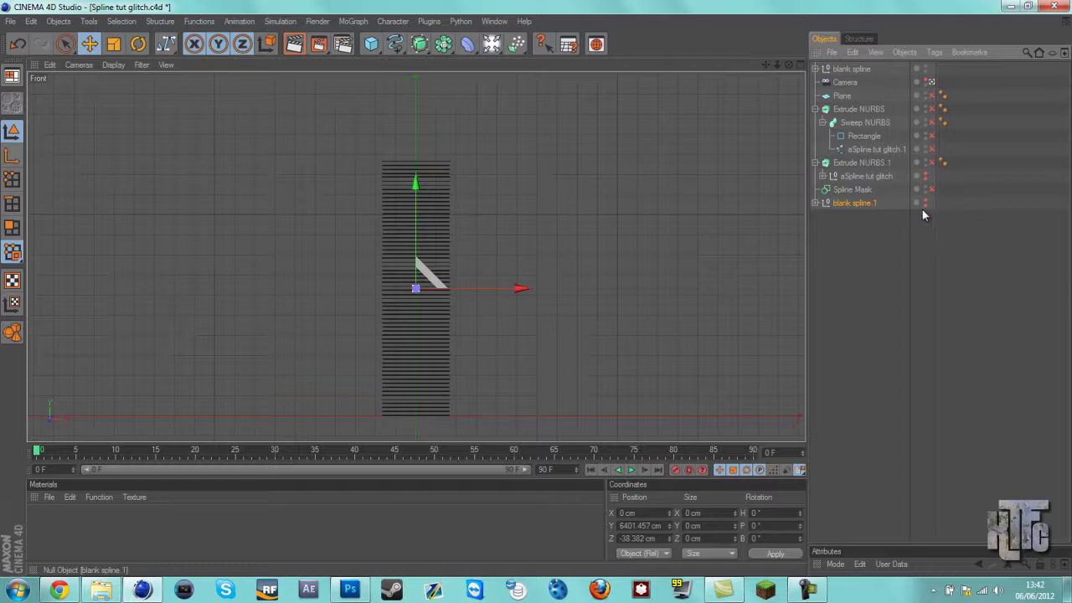
click(840, 70)
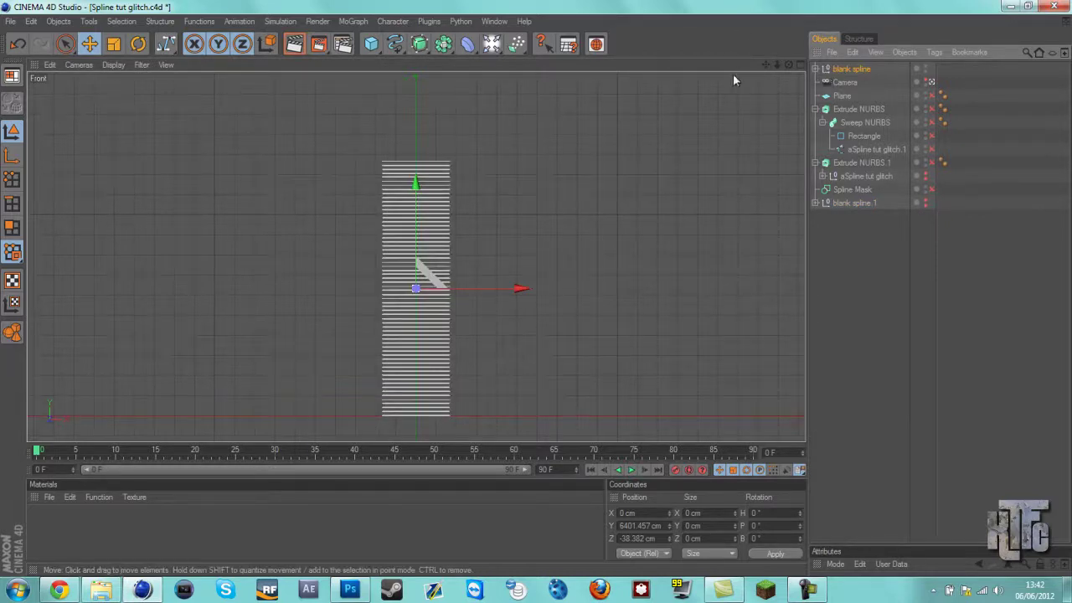
right_click(844, 74)
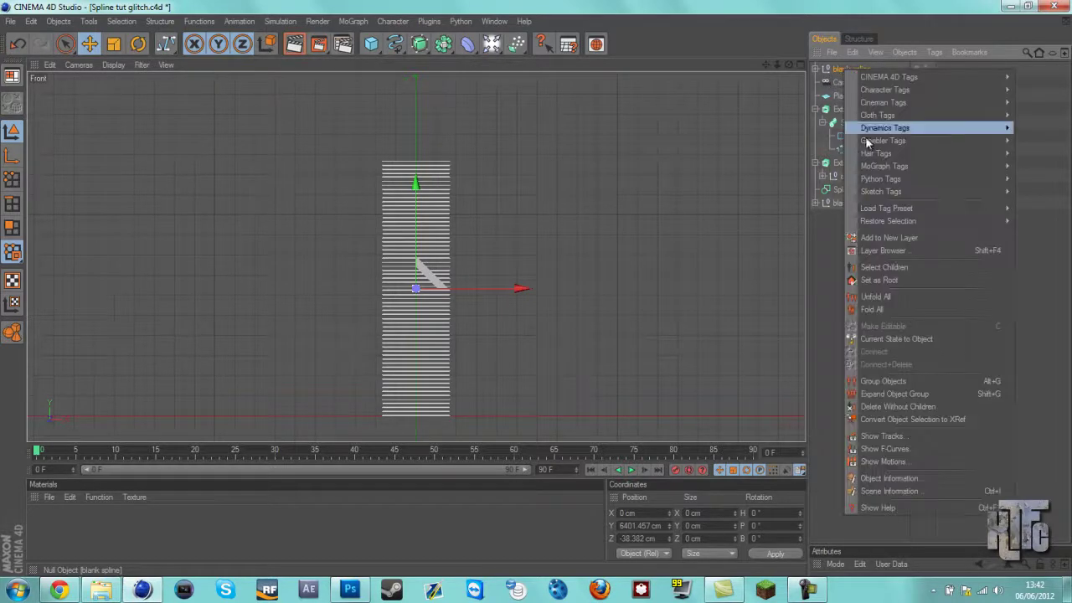
click(908, 267)
right_click(853, 74)
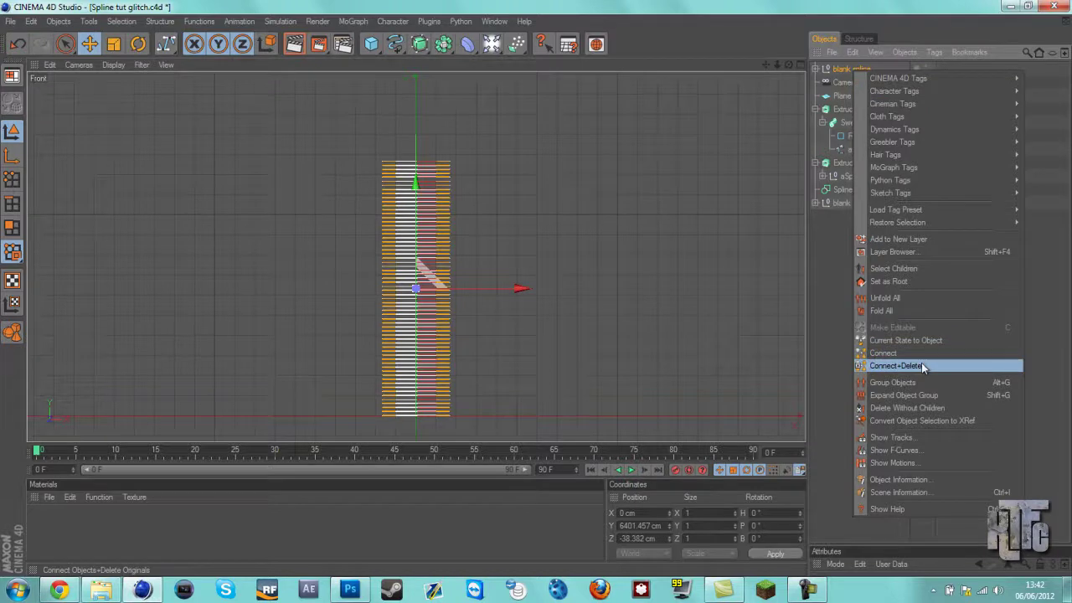
click(912, 267)
right_click(862, 72)
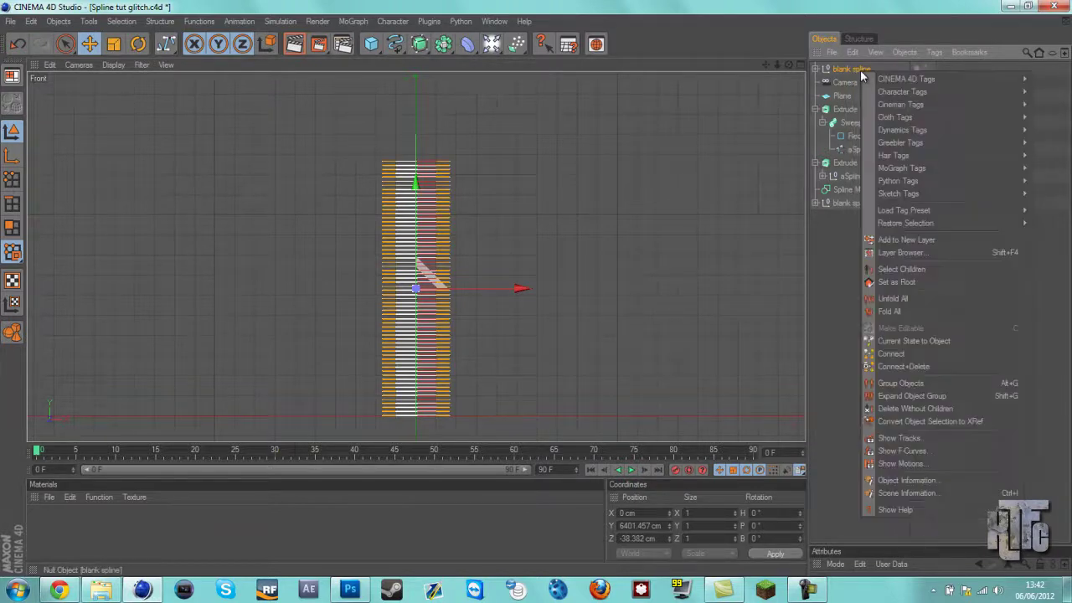
click(900, 366)
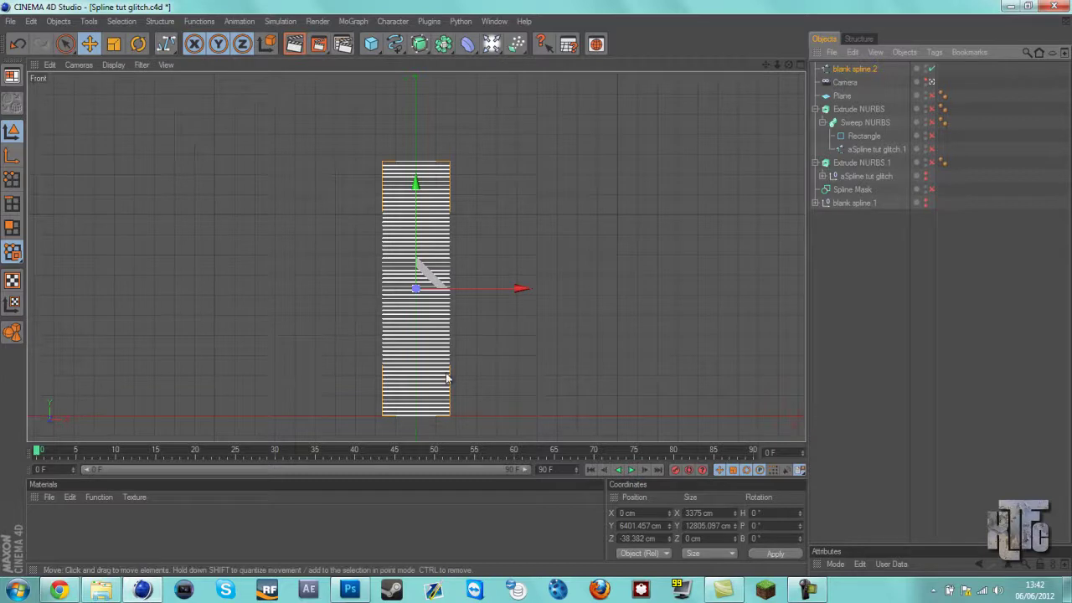
- Try moving the merged striped spline sideways, and undo the moves
drag(422, 289, 325, 293)
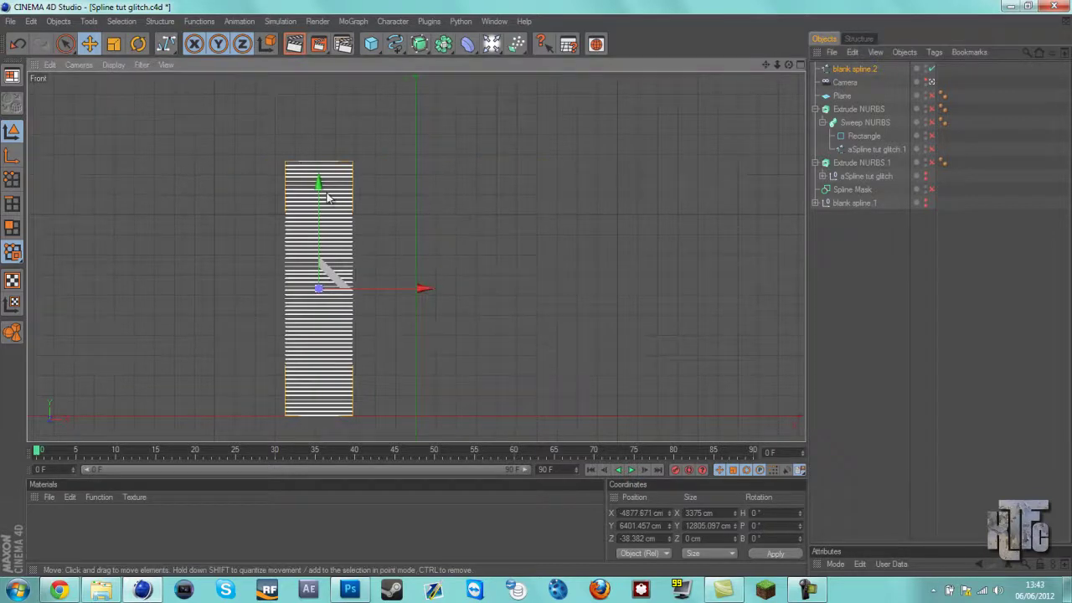
drag(315, 350, 468, 324)
key(ctrl+z)
key(ctrl+z)
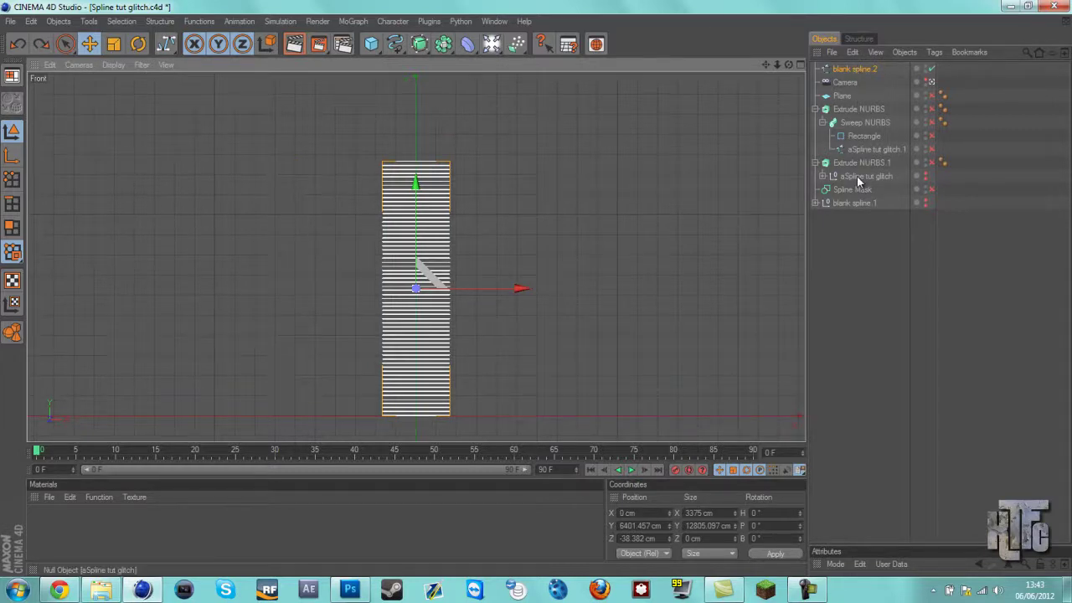
- Make the merged spline blank spline.2 a child of the Spline Mask, keeping the mask outside the NURBS objects
drag(856, 187, 837, 157)
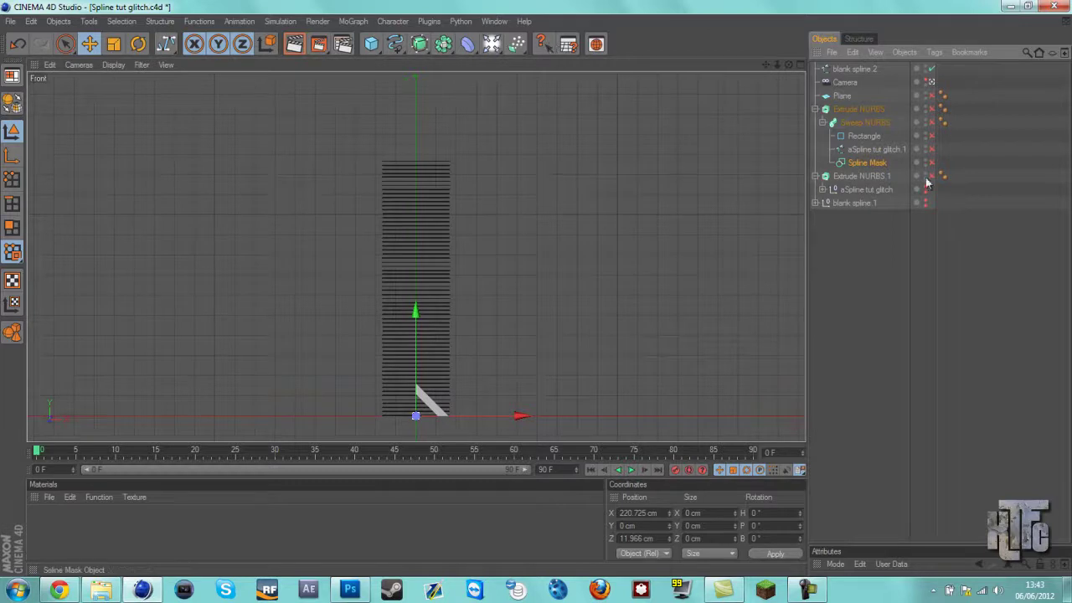
key(ctrl+z)
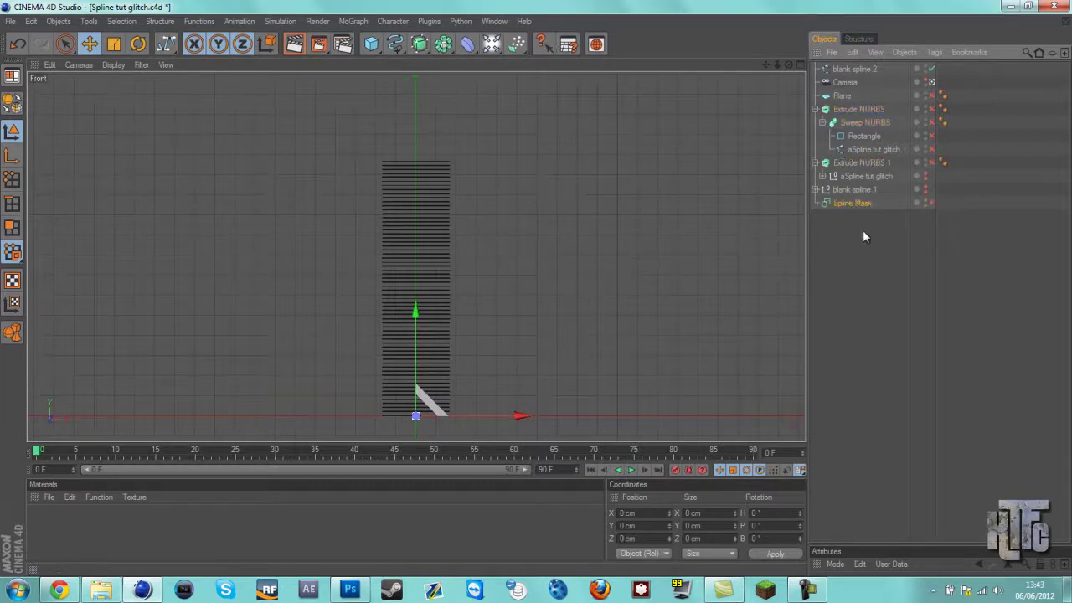
drag(855, 81, 854, 195)
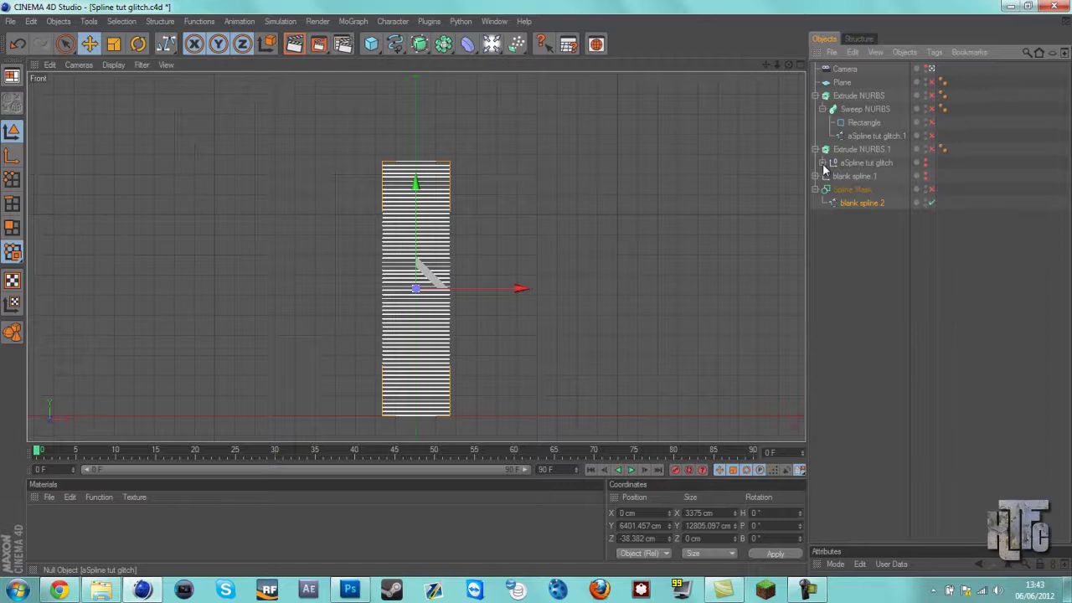
- Nest the Spline Mask in Extrude NURBS.1 and move the aSpline tut glitch group out to the end of the object list
click(822, 163)
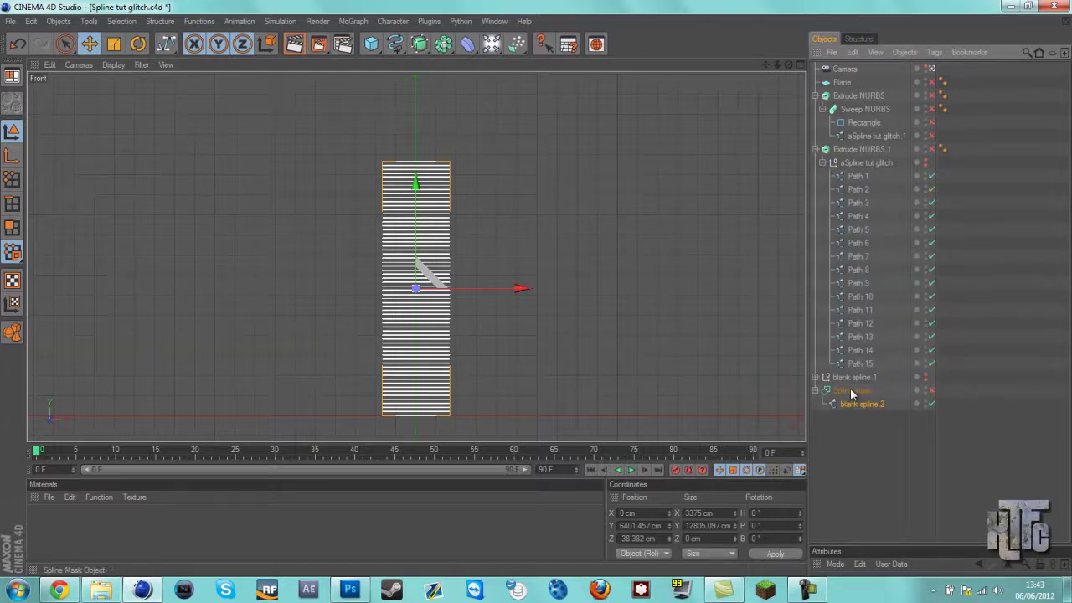
drag(851, 393, 854, 159)
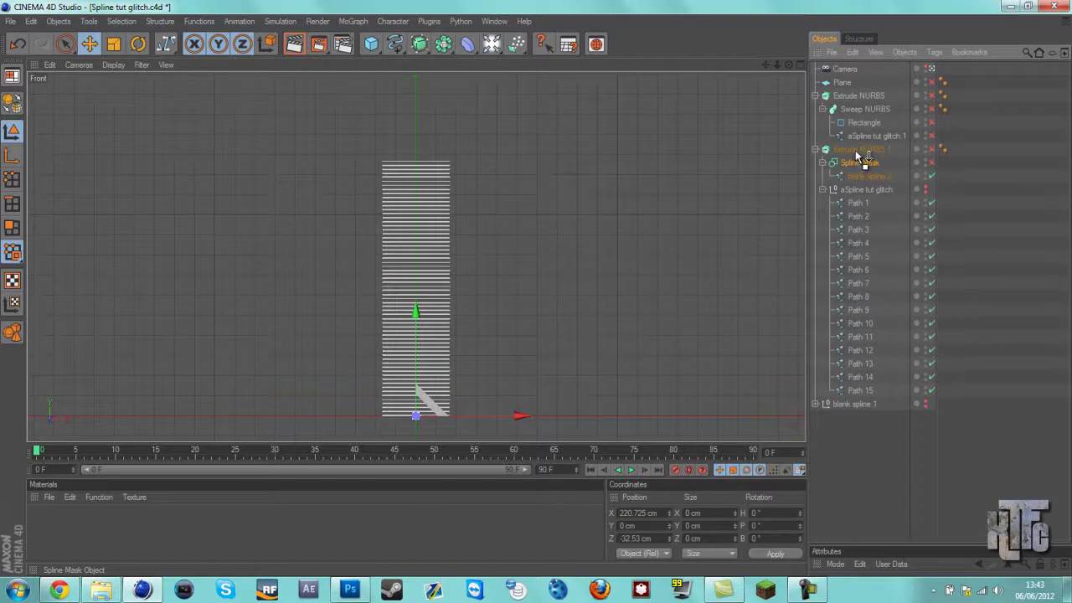
click(841, 191)
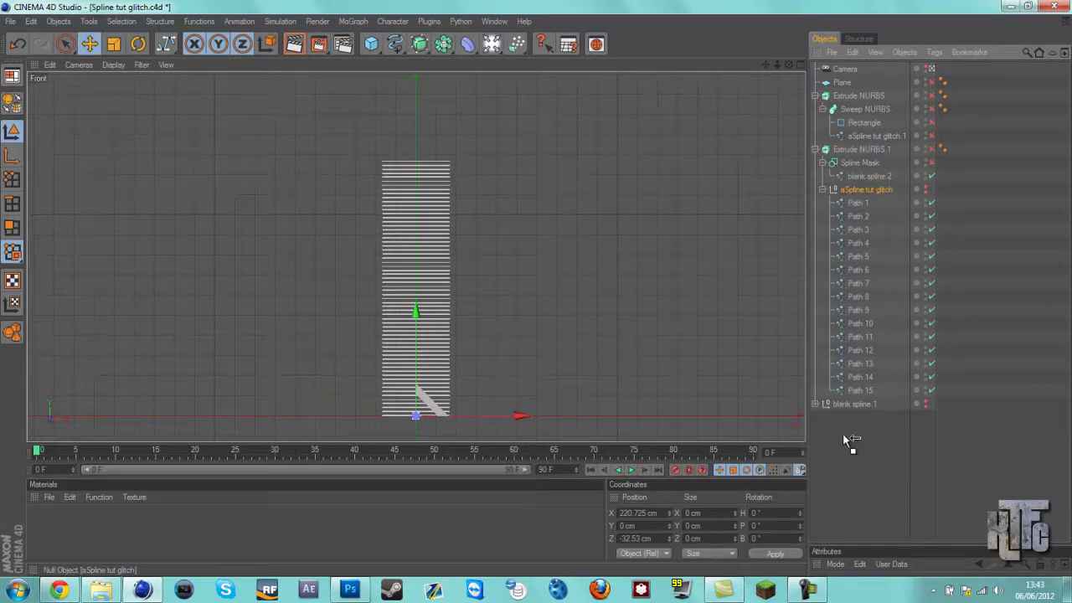
drag(842, 433, 842, 433)
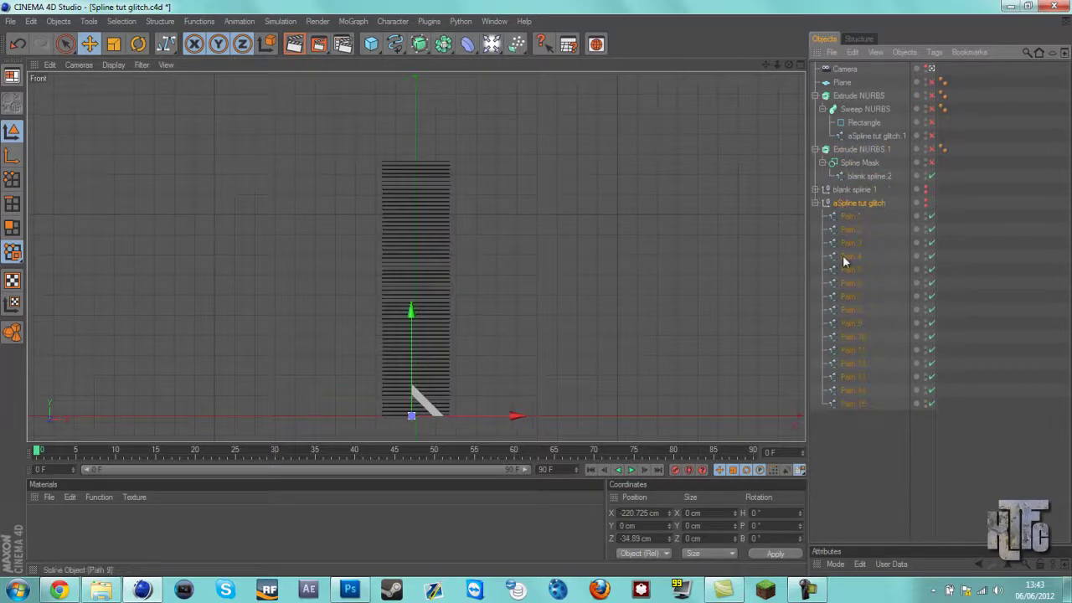
- Rename Extrude NURBS.1 as "Boole nurbs"
click(854, 152)
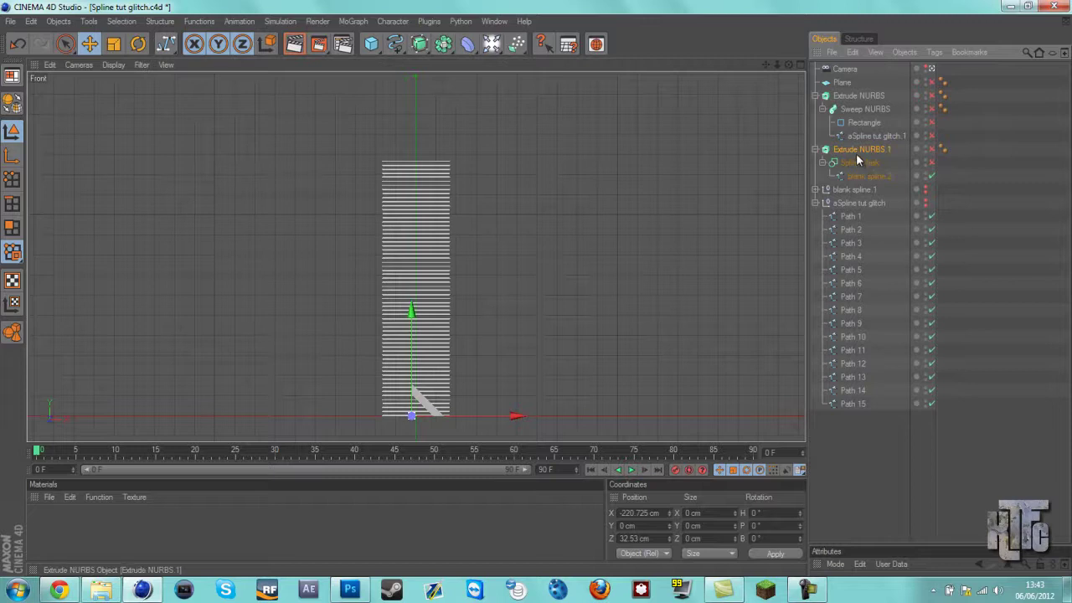
double_click(856, 149)
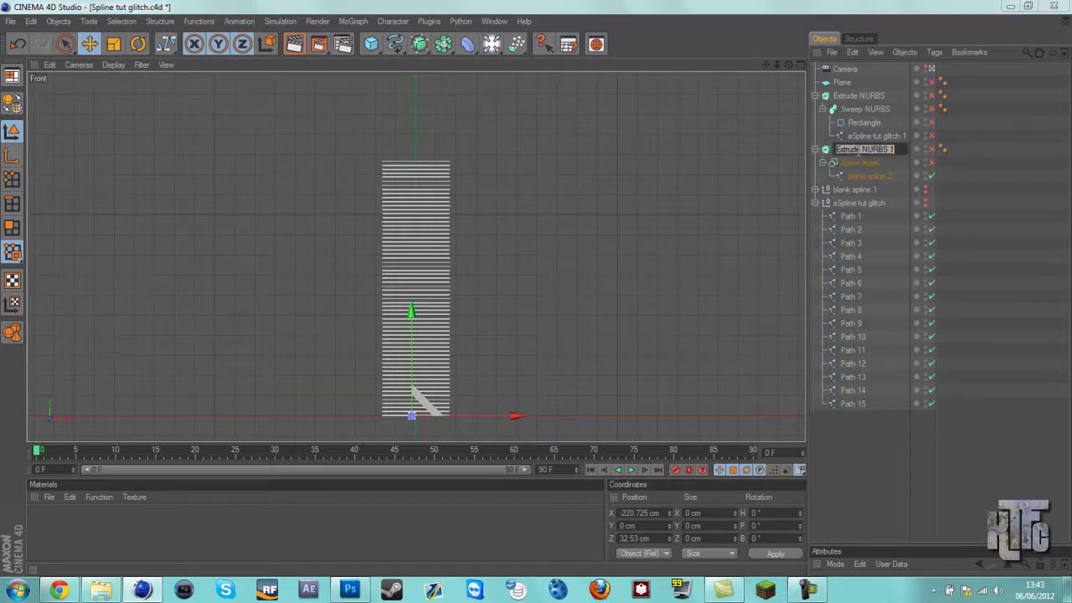
text(E)
text(oole nurbs)
key(Return)
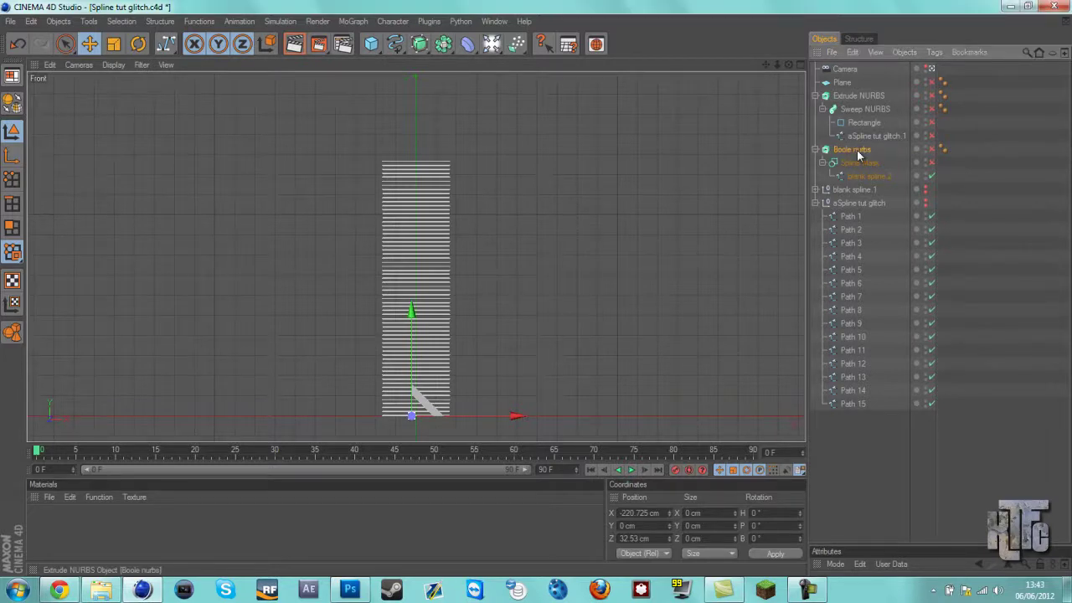
- Rename the Extrude NURBS that holds the Sweep NURBS as "outline nurbs"
click(860, 97)
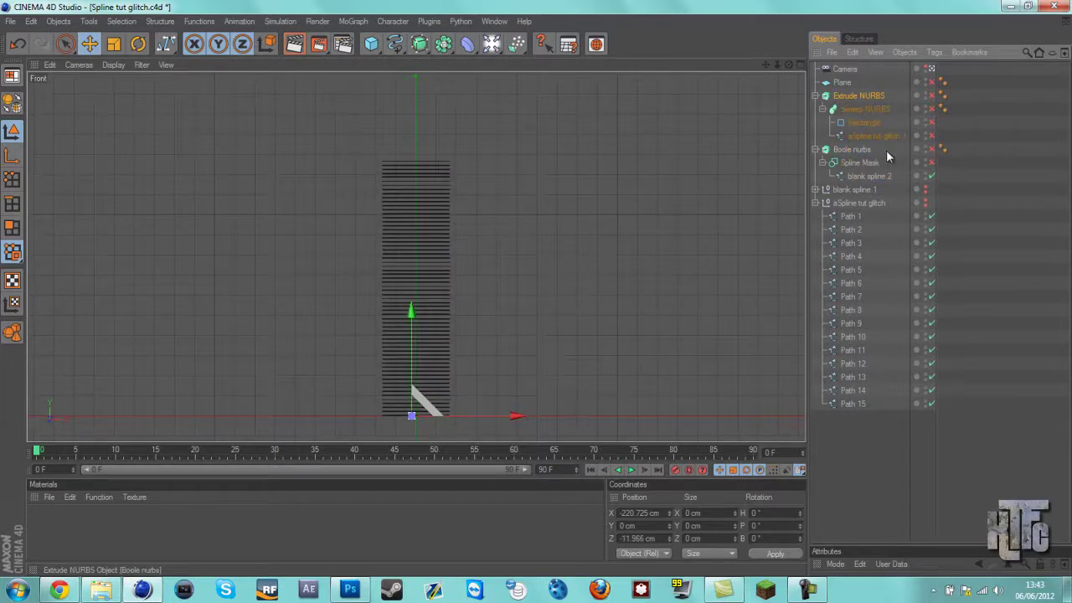
key(Return)
text(out)
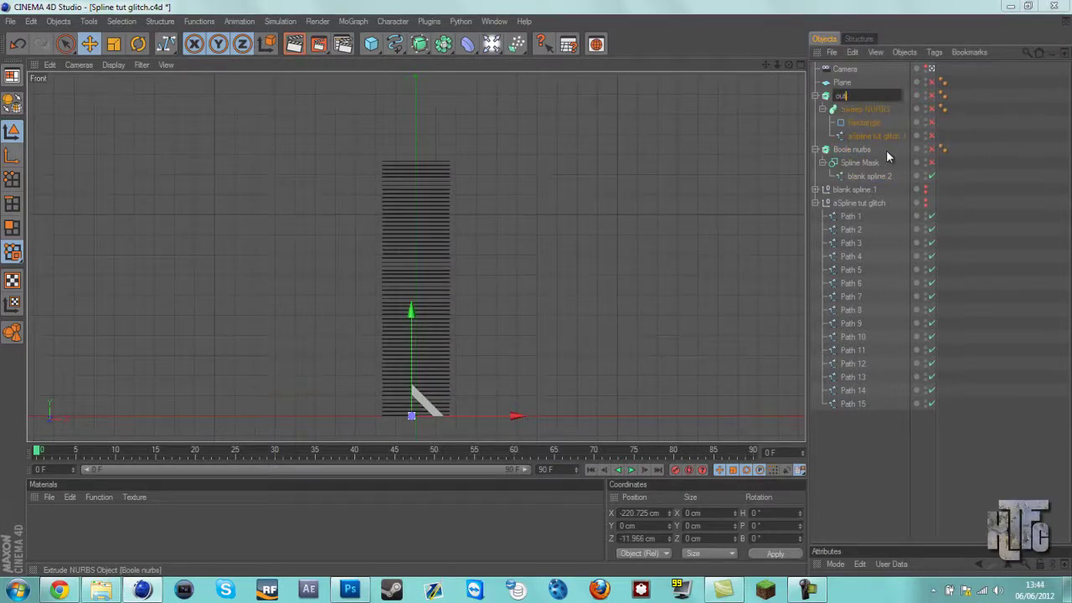
text(line nurbs)
key(Return)
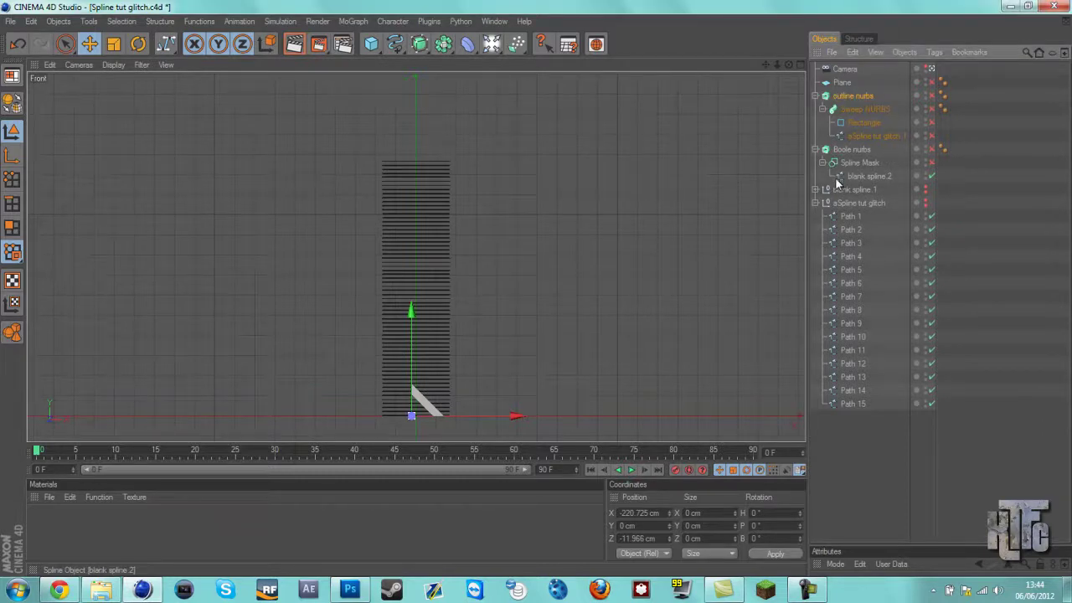
click(807, 590)
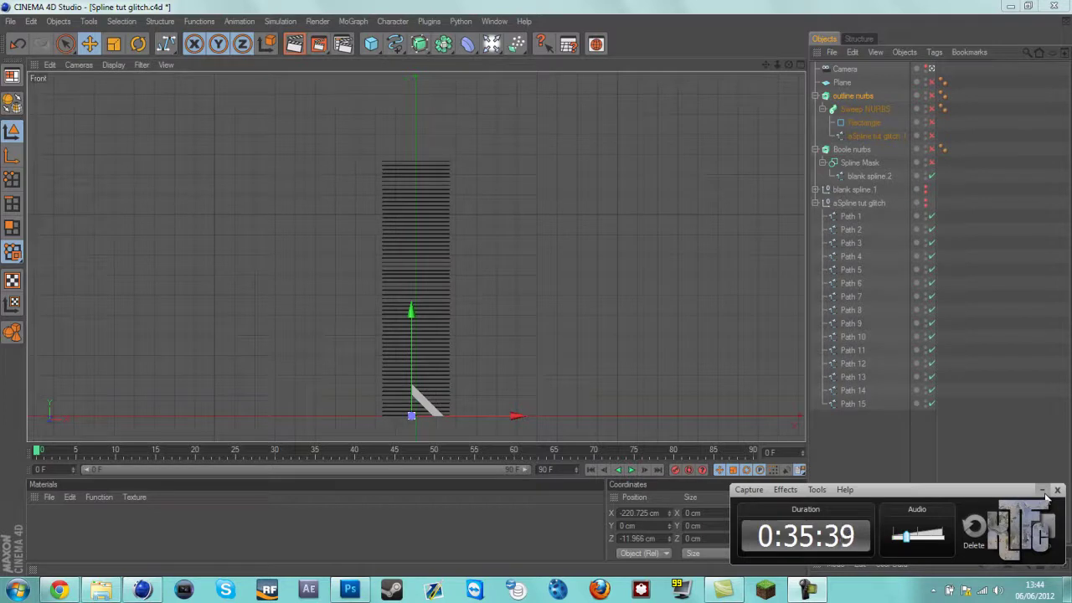
click(1042, 492)
click(806, 590)
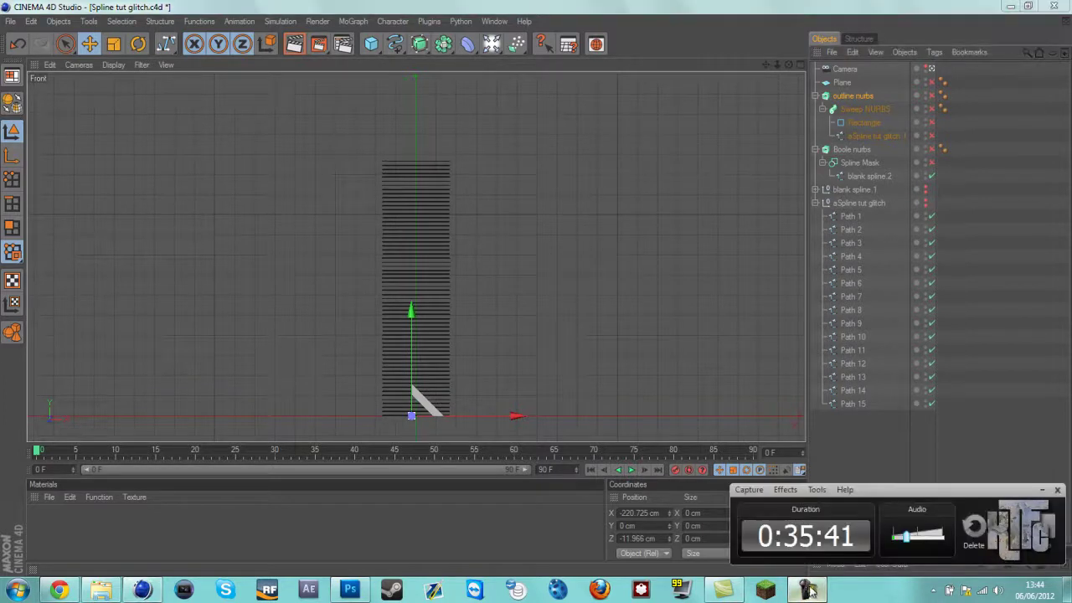
click(1045, 490)
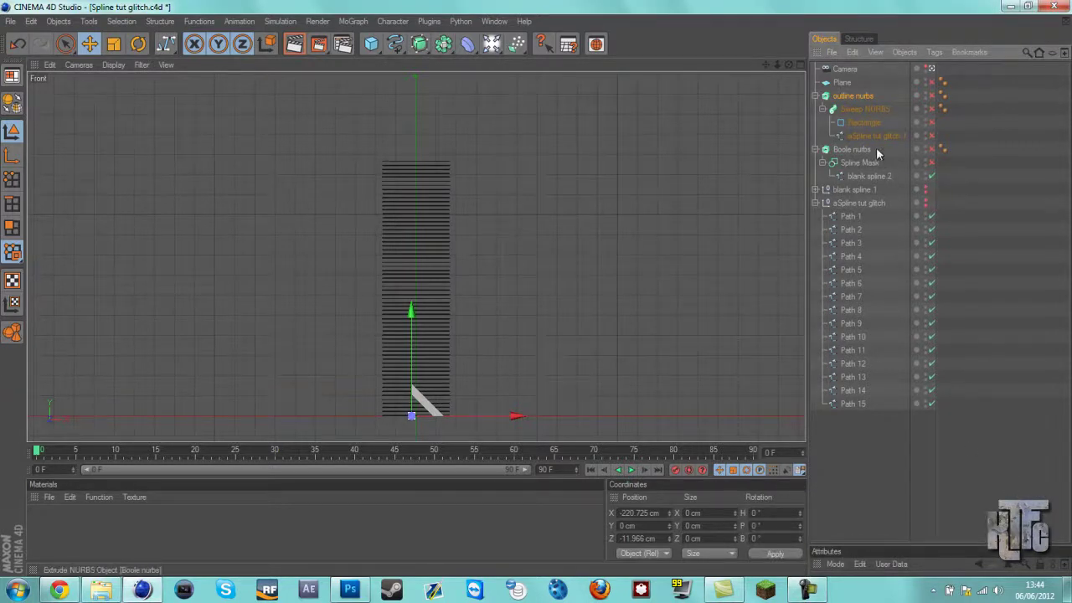
- Move Path 1 from the aSpline tut glitch group into the Spline Mask, below blank spline.2
click(850, 149)
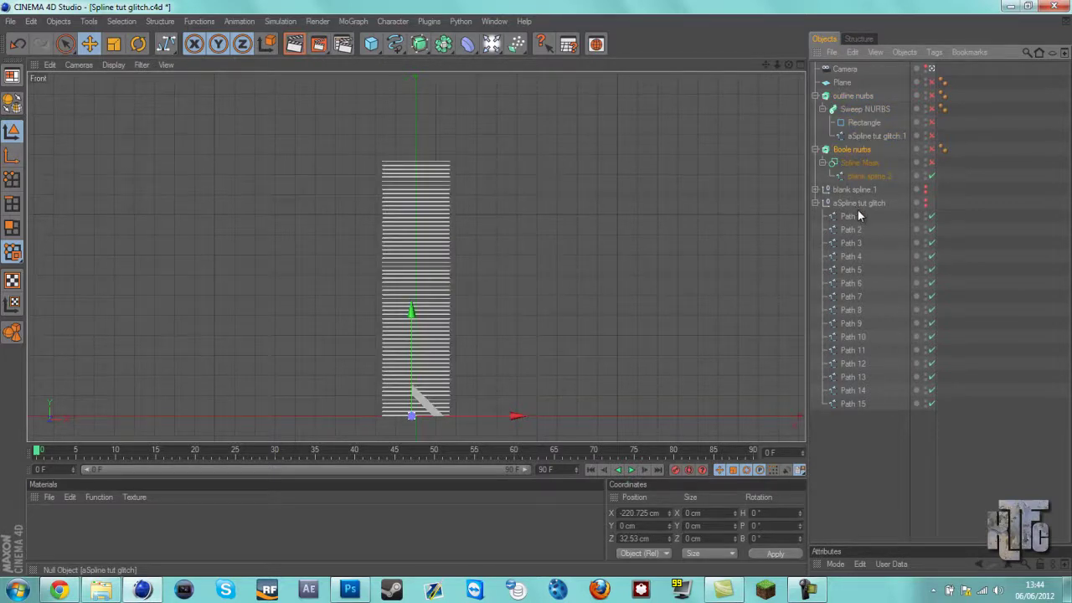
drag(851, 213, 866, 186)
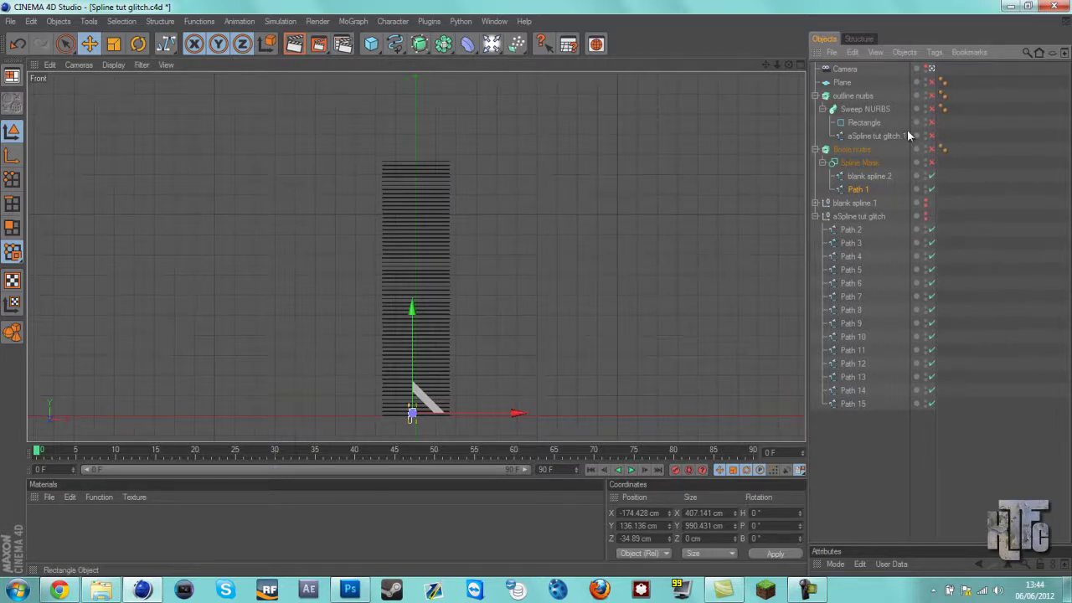
scroll(481, 297, up, 10)
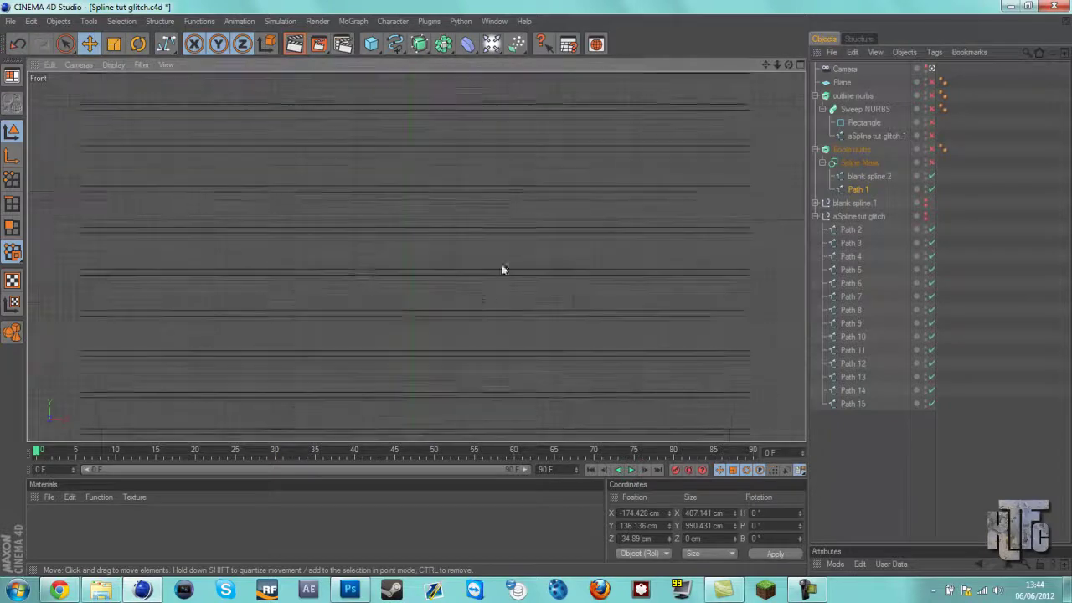
drag(764, 66, 535, 290)
scroll(473, 209, down, 5)
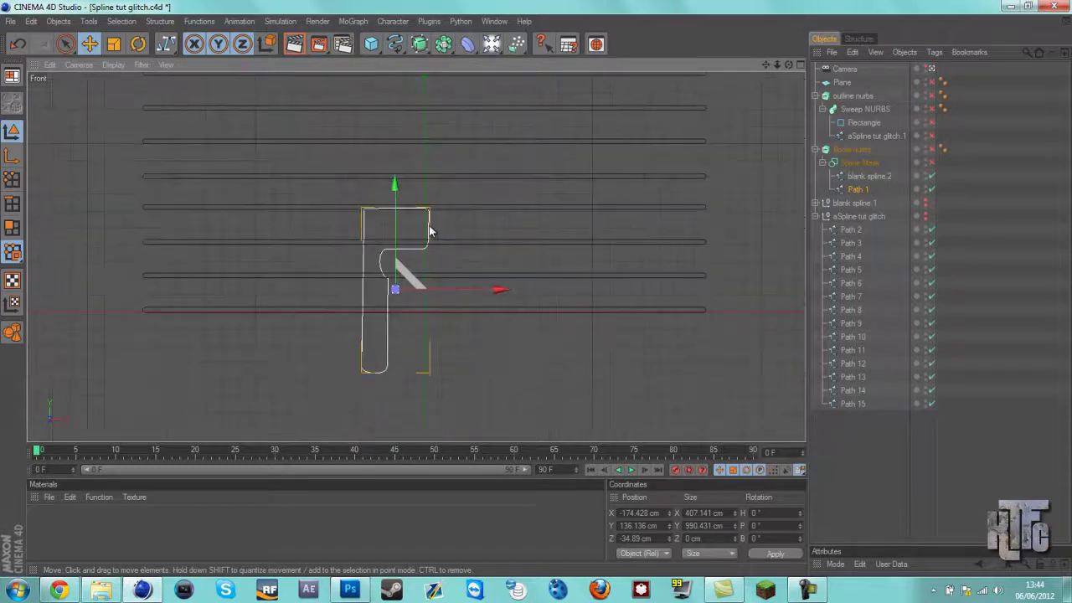
- Set the Spline Mask's mode to A subtract B and enable the mask
click(853, 164)
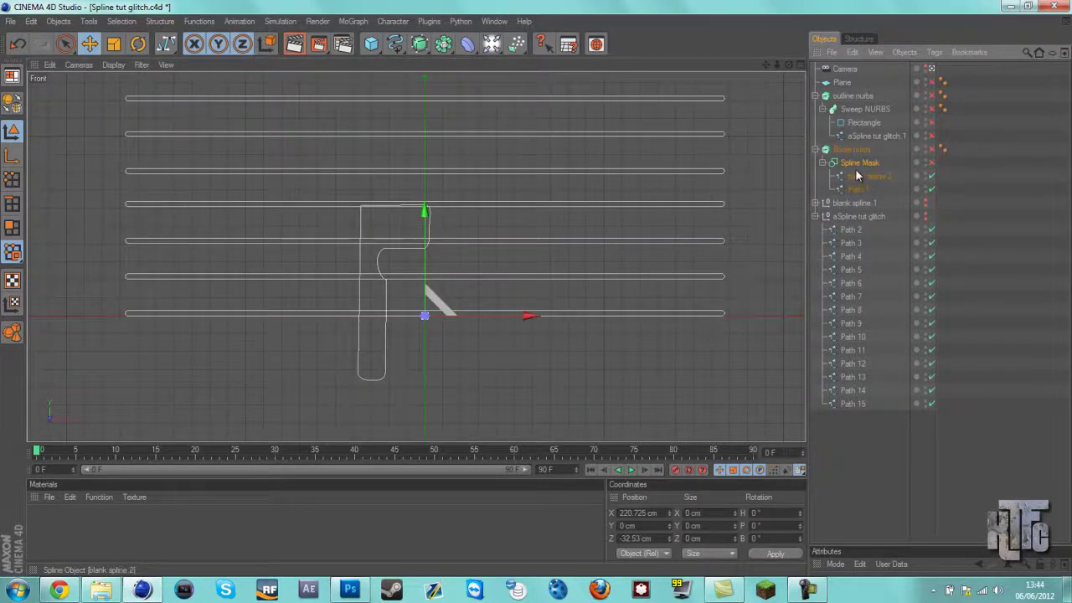
drag(871, 545, 858, 230)
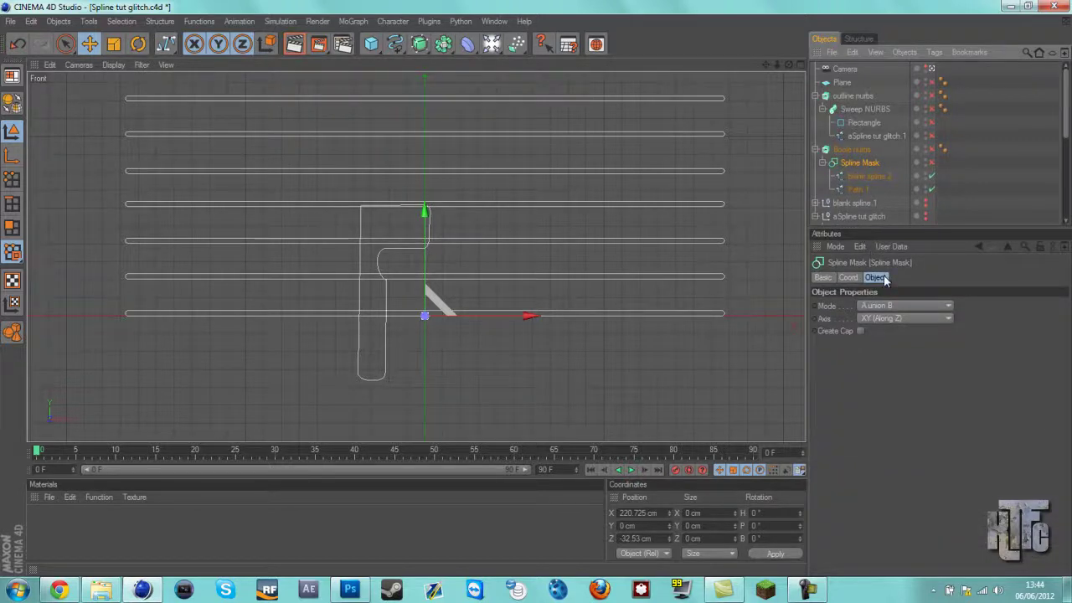
click(891, 305)
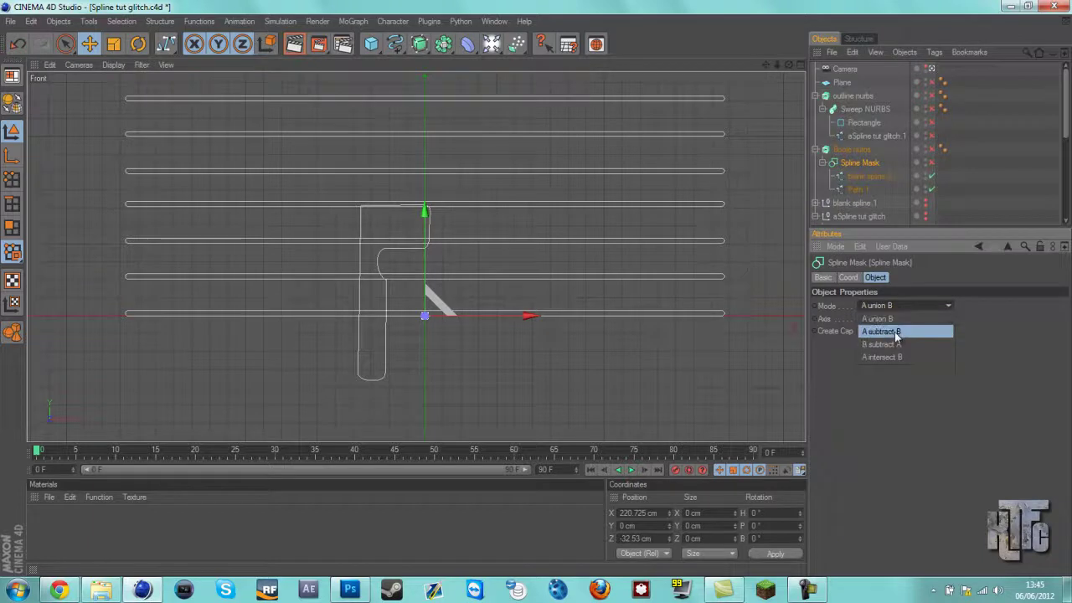
click(894, 331)
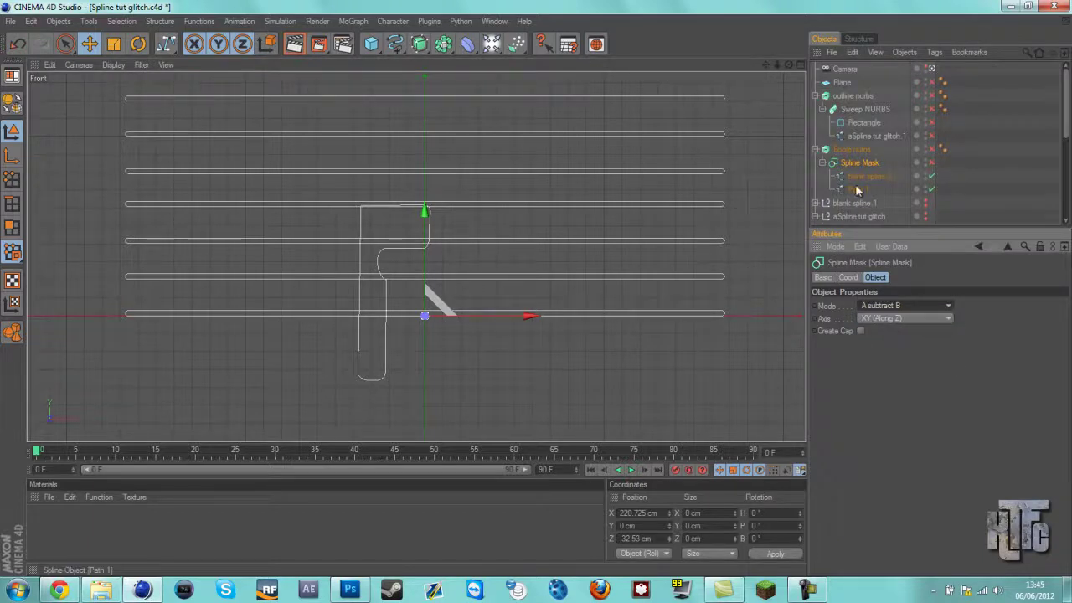
click(868, 148)
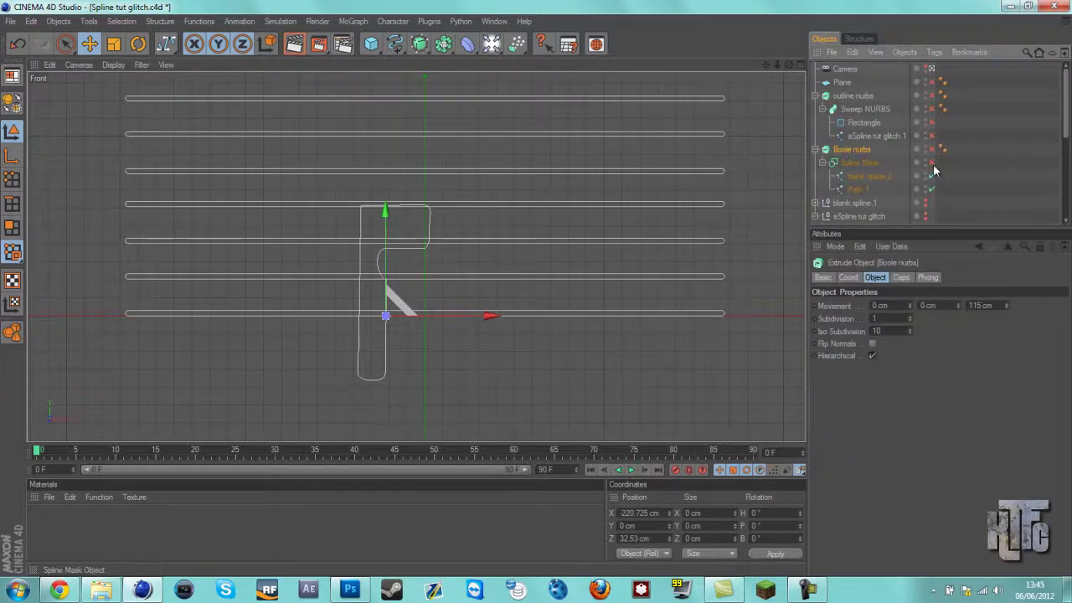
click(931, 163)
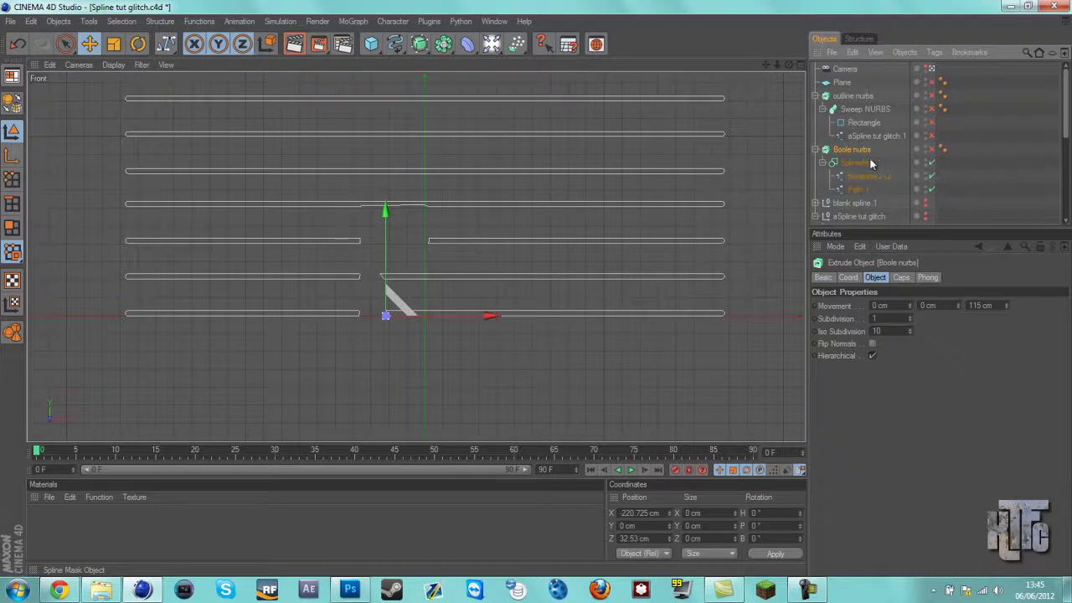
- Enable Boole nurbs and inspect the extruded mask splines in the perspective view
click(931, 149)
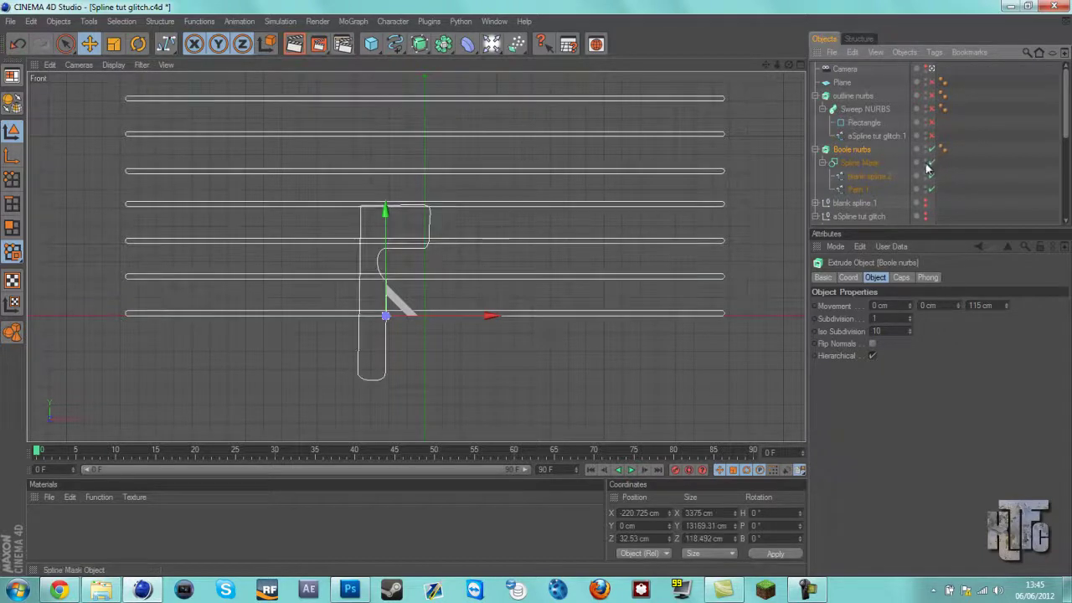
key(F1)
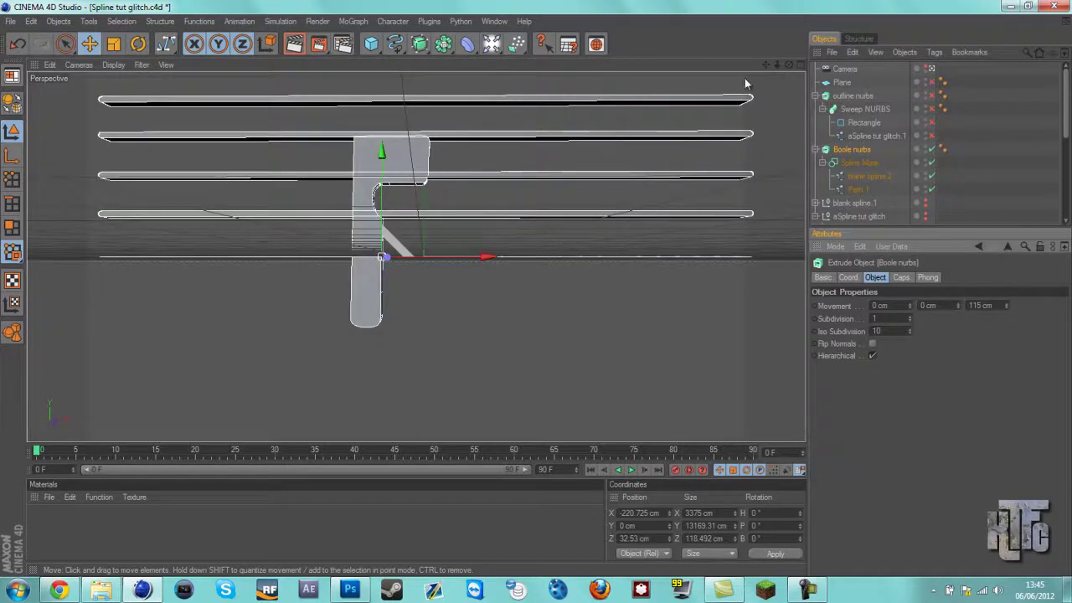
drag(788, 65, 530, 292)
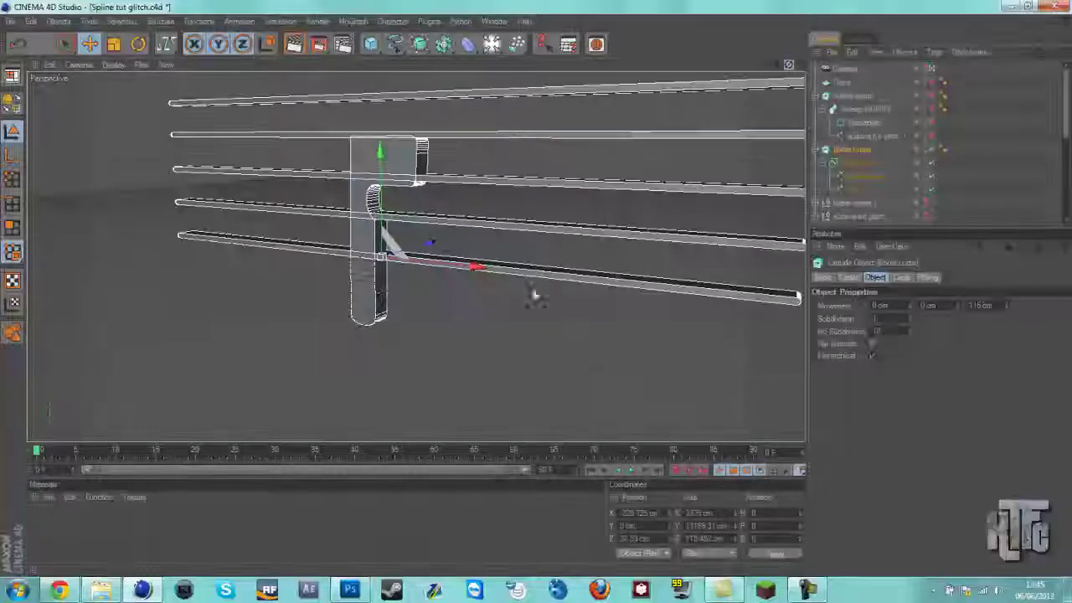
- Try the Spline Mask modes A union B, B subtract A and A intersect B on the extruded splines
click(856, 163)
click(890, 318)
click(889, 316)
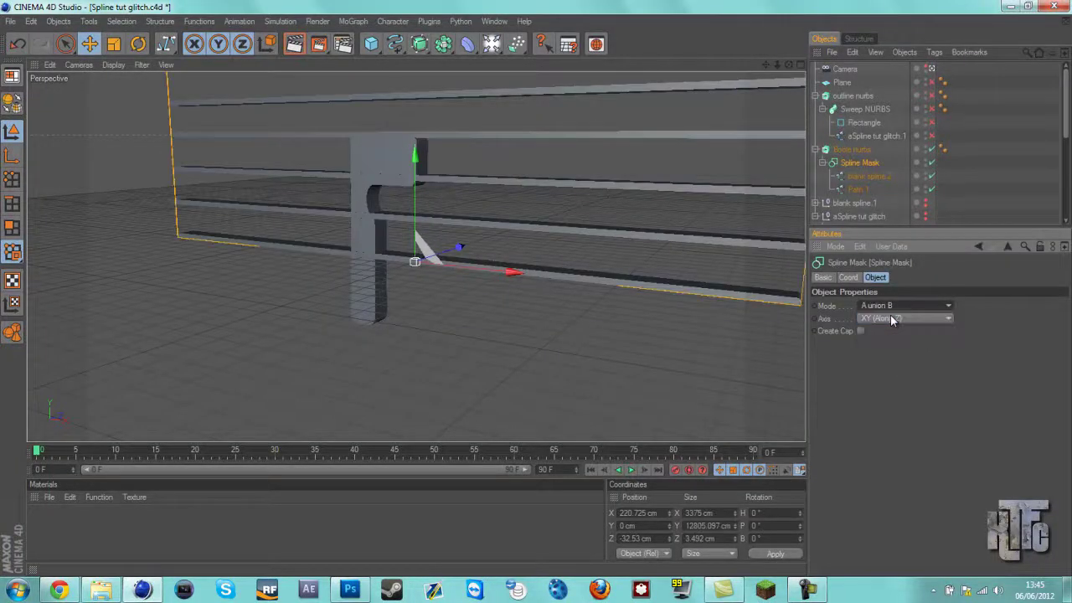
click(890, 306)
click(890, 344)
click(889, 307)
click(886, 356)
- Reorder Path 1 above blank spline.2 inside the Spline Mask and disable Boole nurbs in the front view
drag(859, 189, 865, 175)
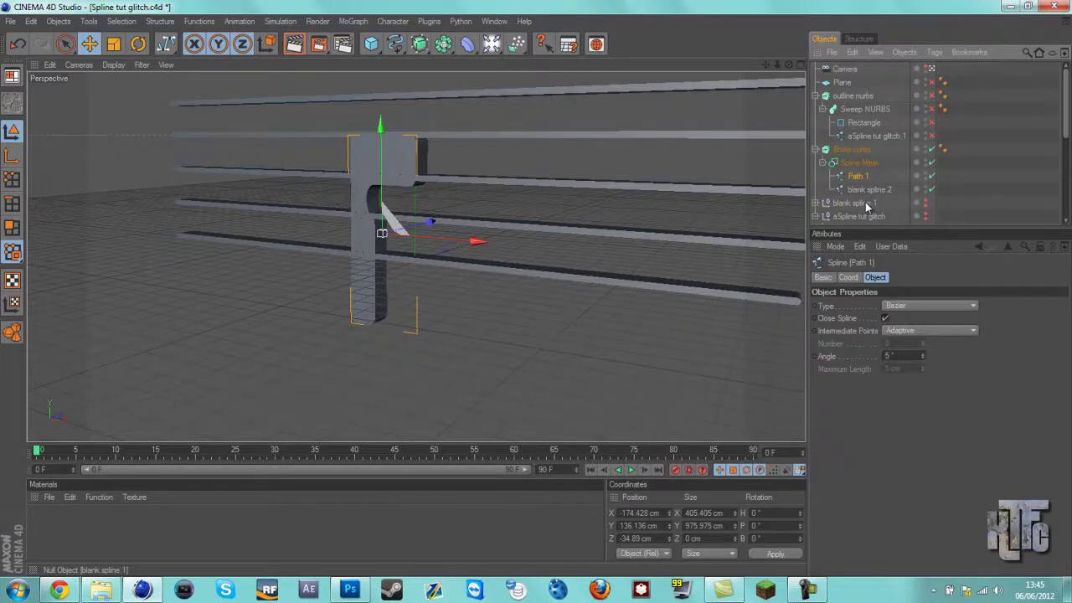
key(F4)
scroll(418, 265, up, 3)
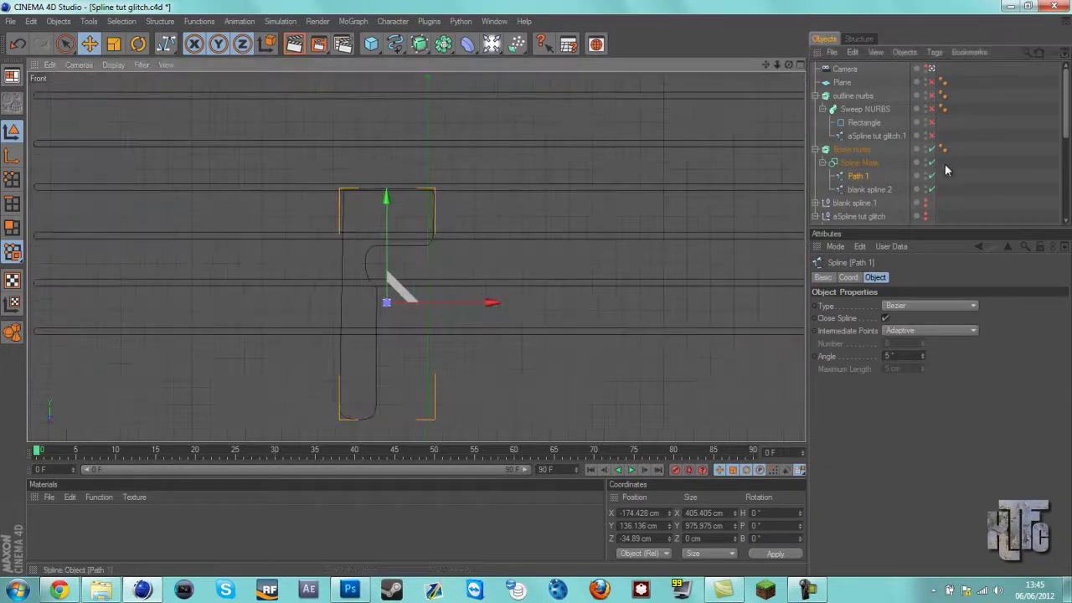
click(931, 149)
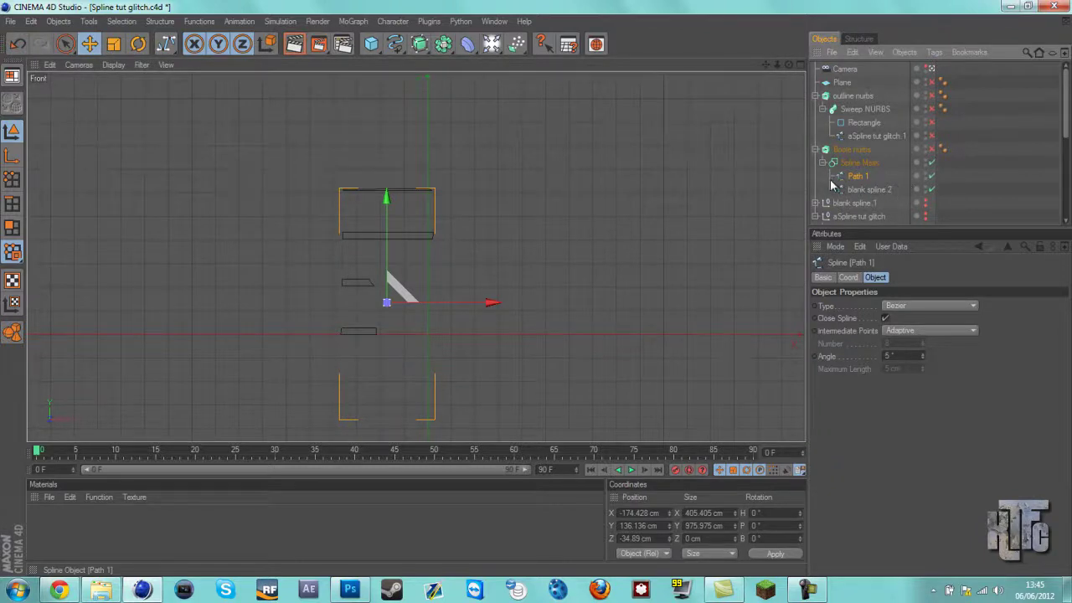
drag(776, 64, 244, 160)
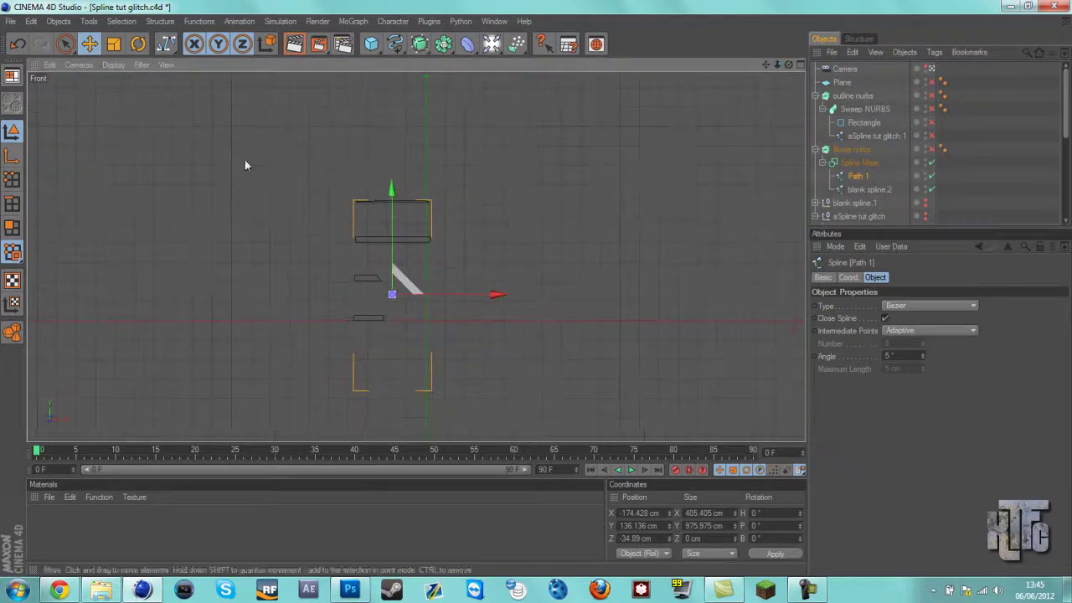
- Compare the Spline Mask modes A union B, A subtract B, B subtract A and A intersect B on the reordered splines
click(859, 162)
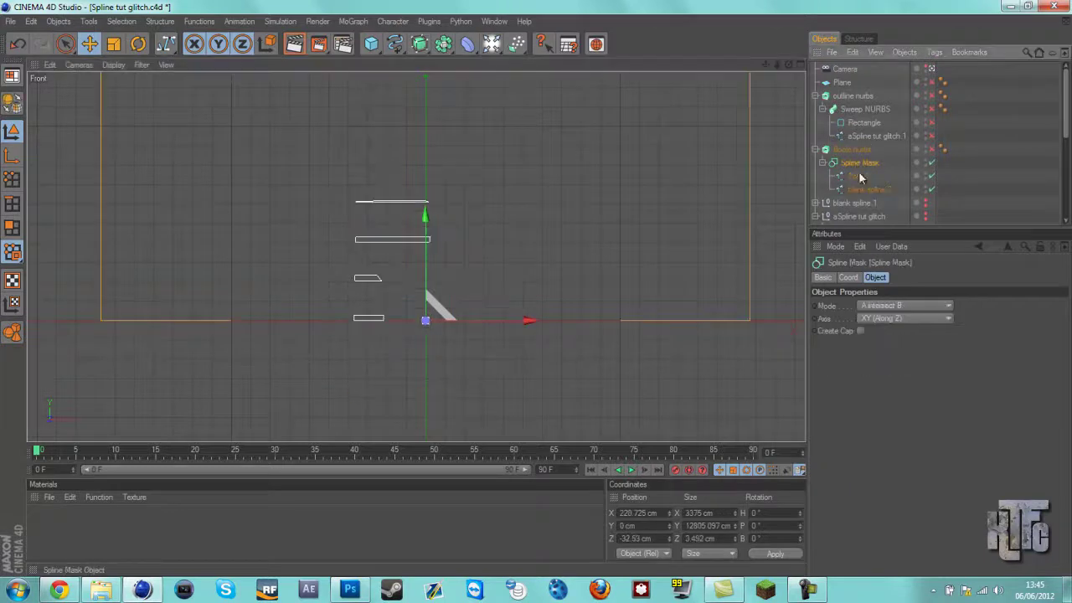
click(892, 307)
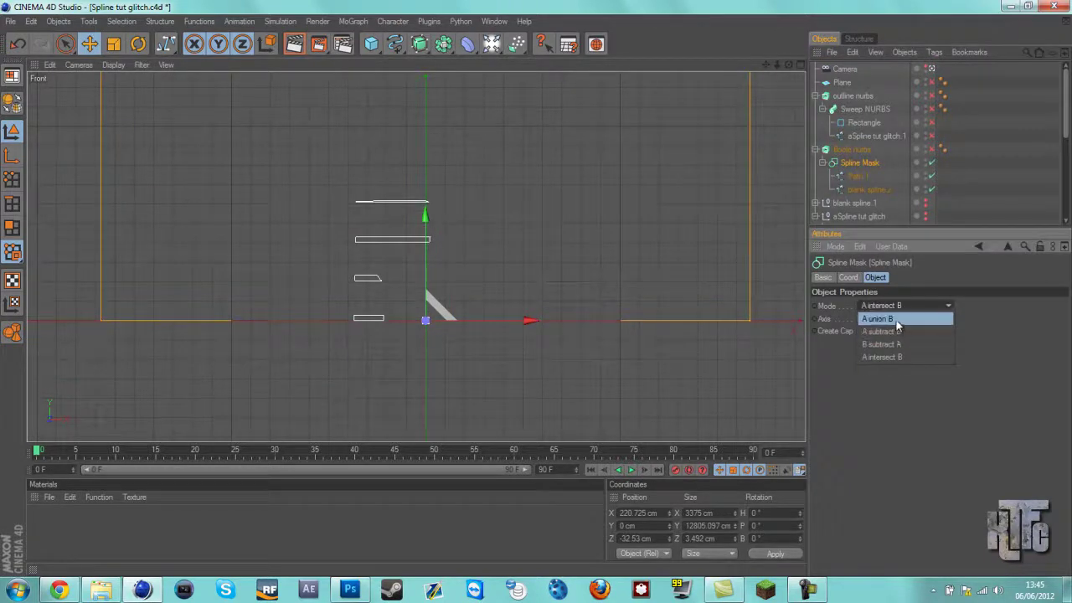
click(893, 318)
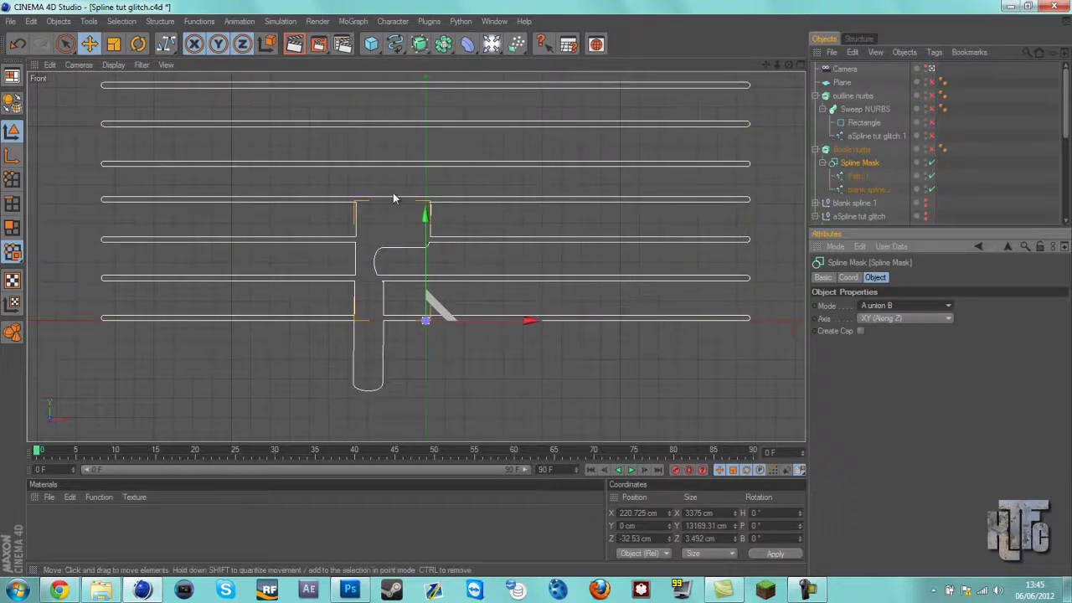
click(893, 306)
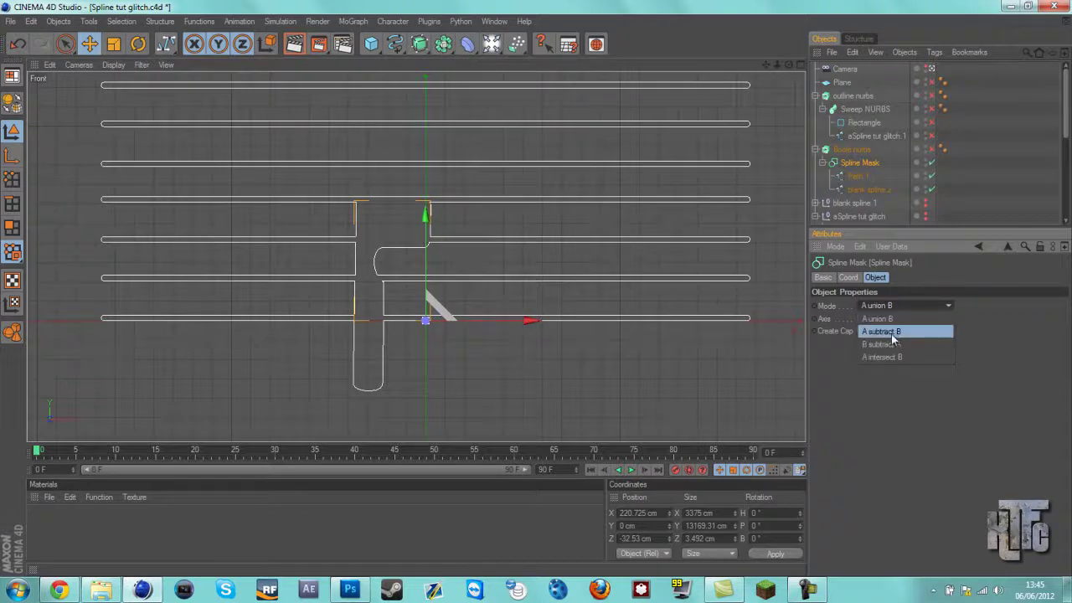
click(891, 334)
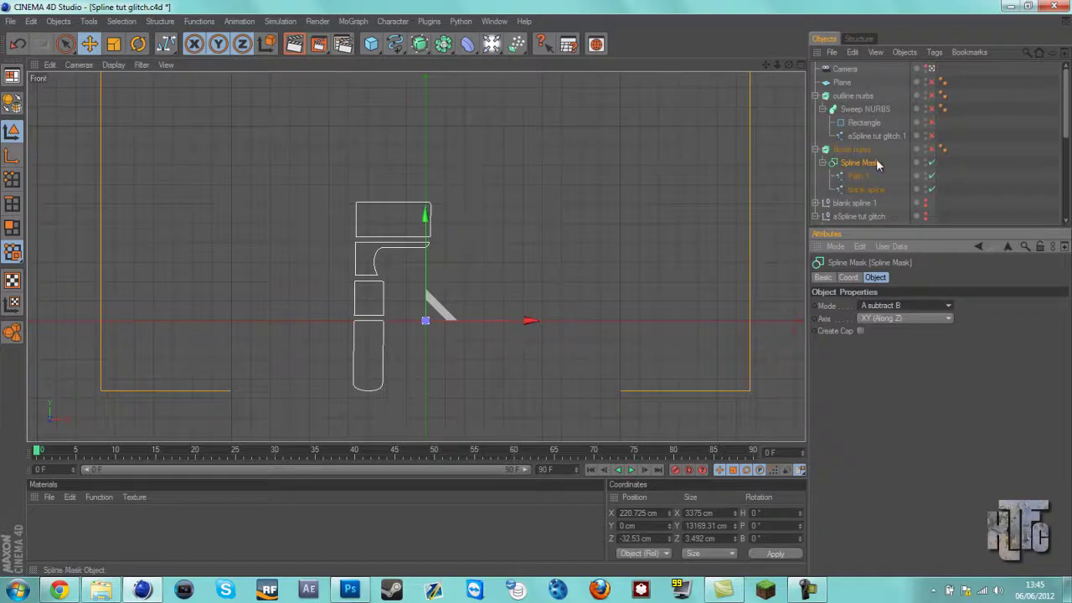
click(891, 307)
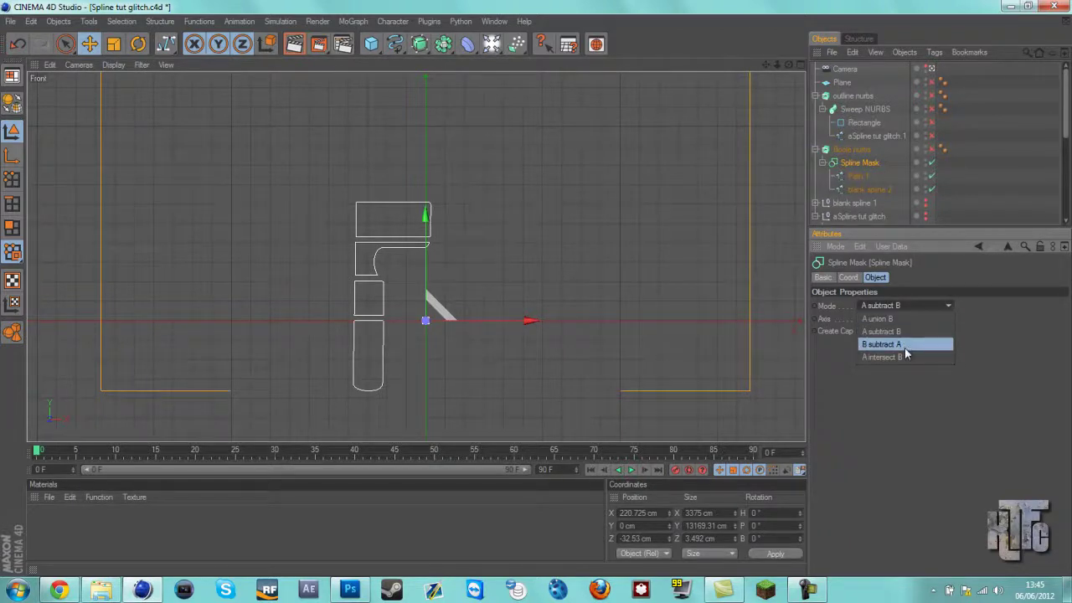
click(904, 347)
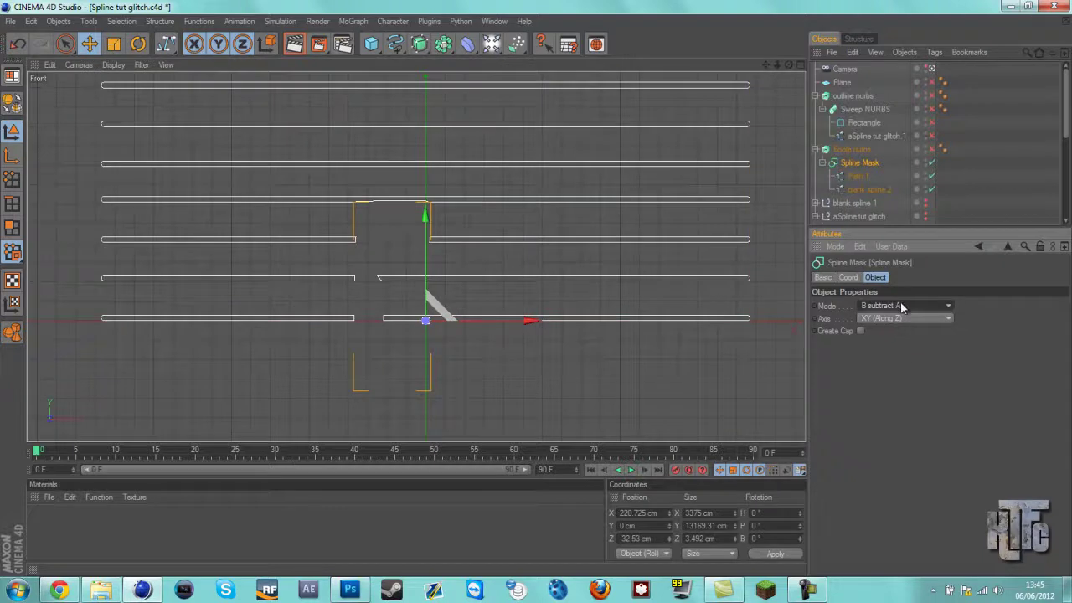
click(902, 307)
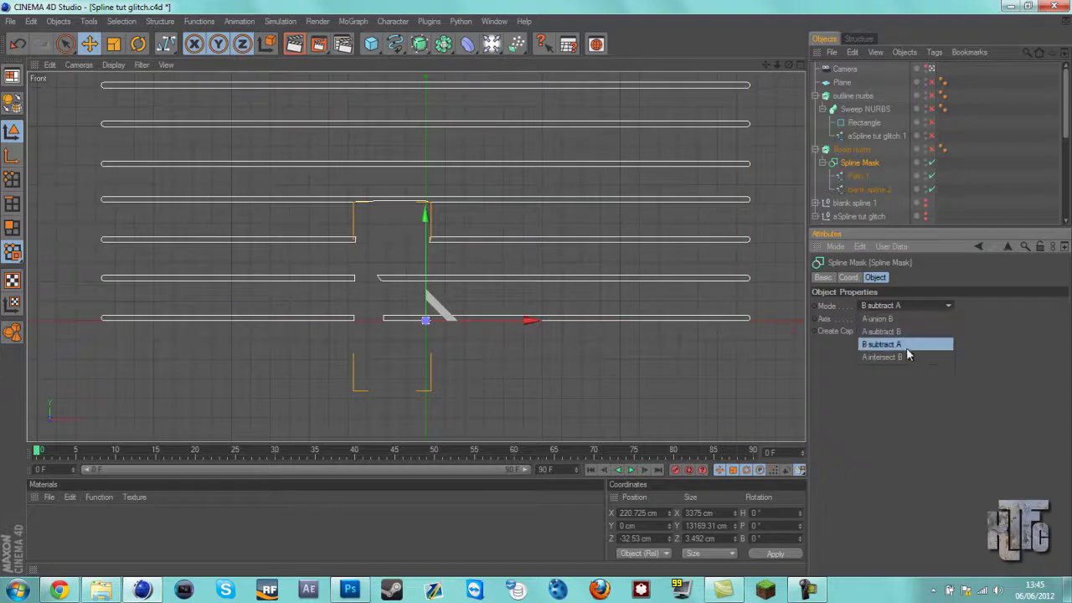
click(907, 358)
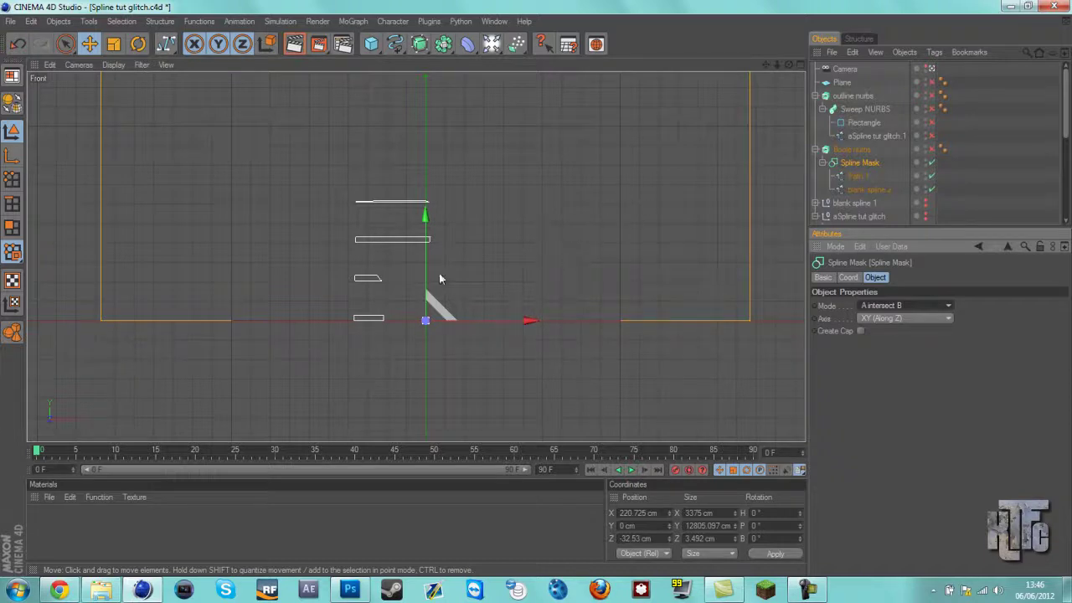
- Set the Spline Mask's mode to A subtract B, and collapse the Spline Mask, outline nurbs and Boole nurbs hierarchies in the perspective view
click(896, 306)
click(894, 329)
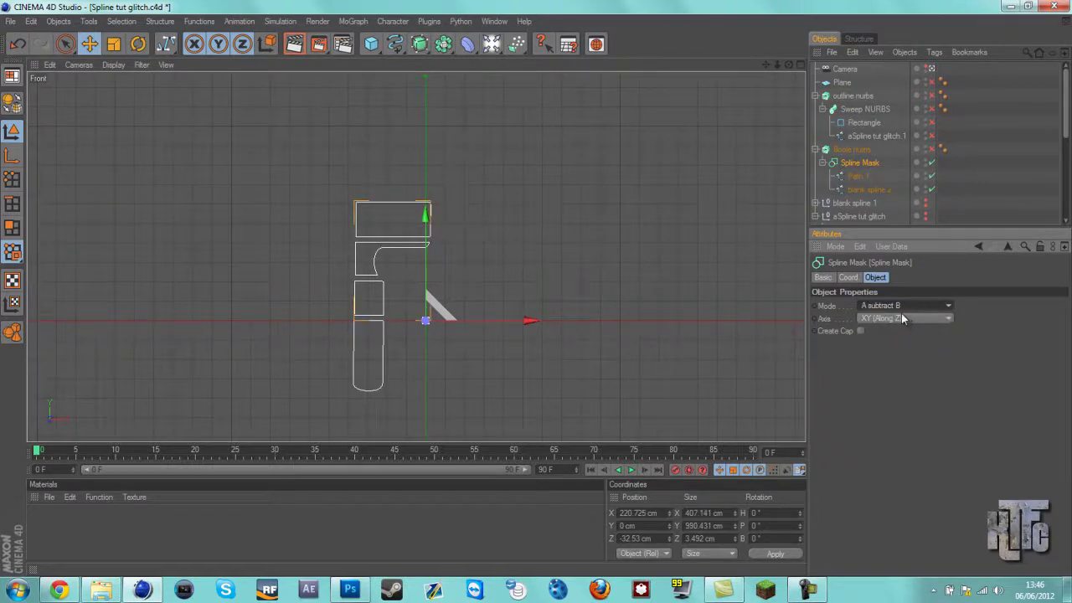
click(822, 164)
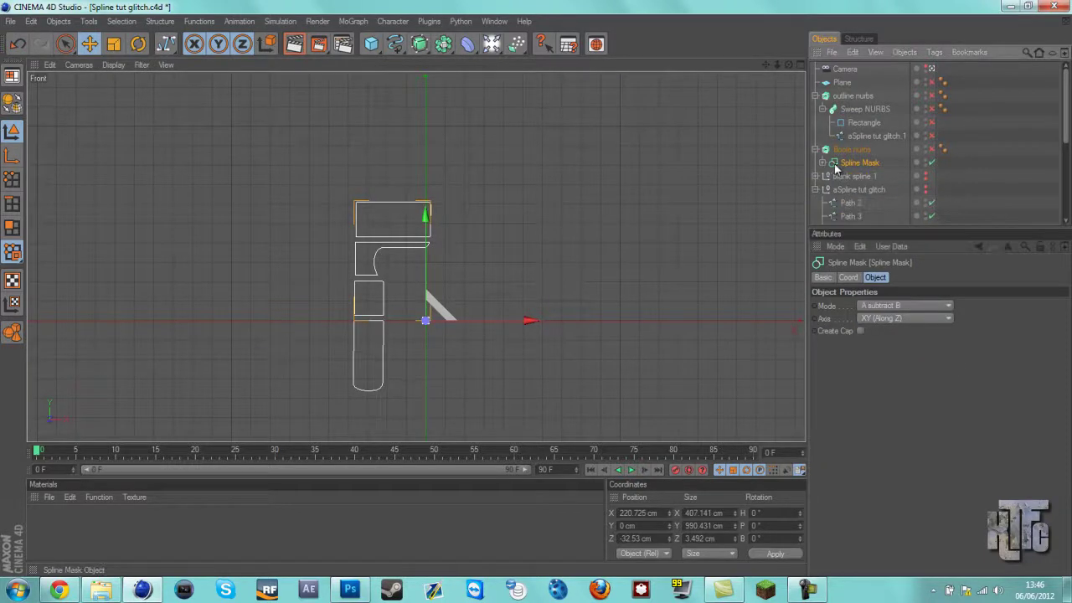
key(F1)
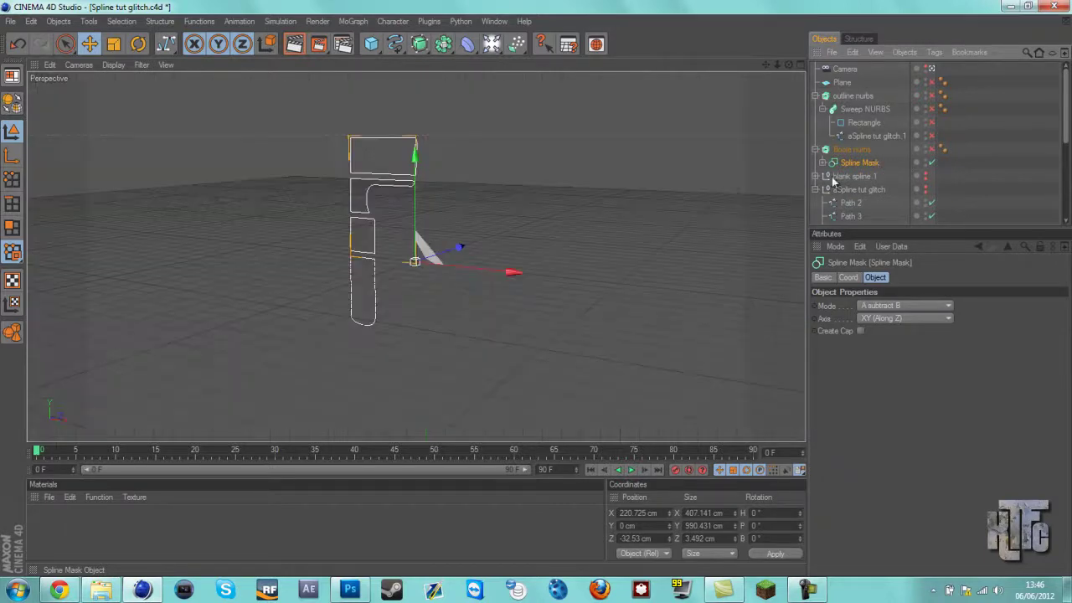
alt+drag(528, 289, 533, 289)
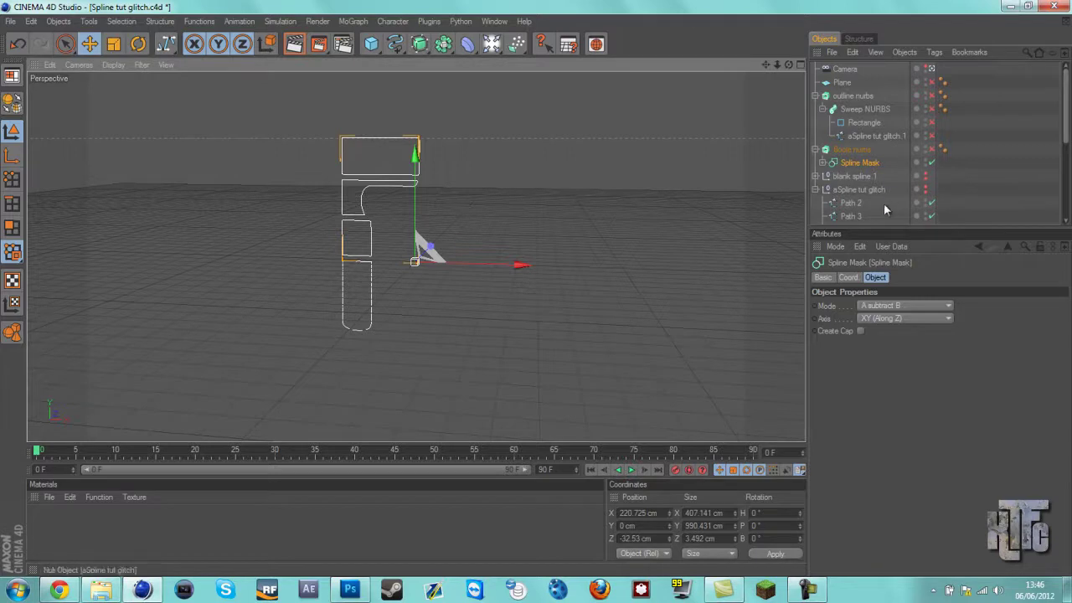
click(816, 96)
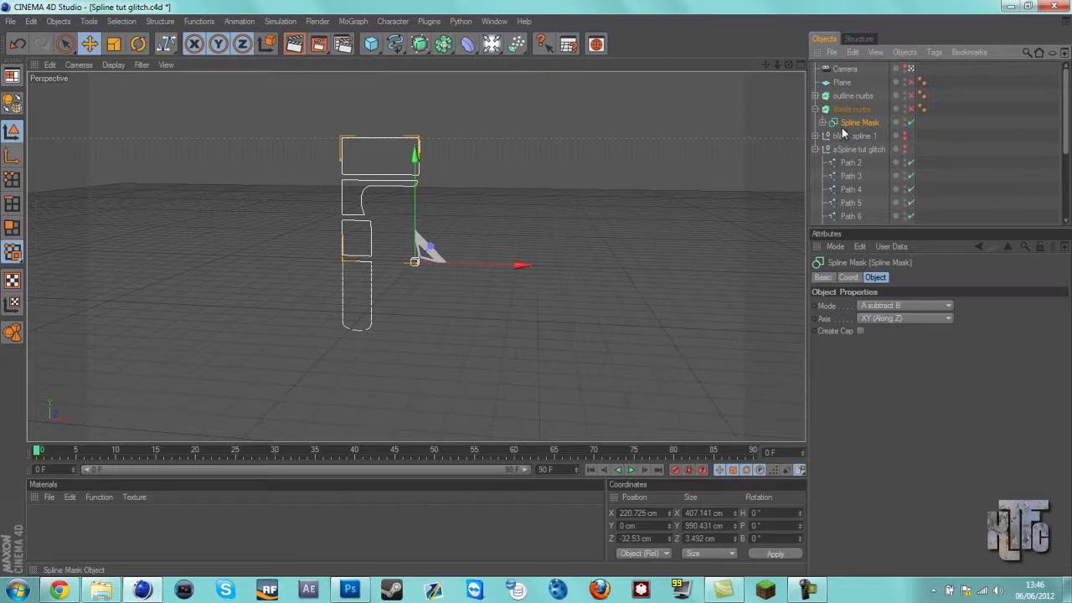
click(816, 110)
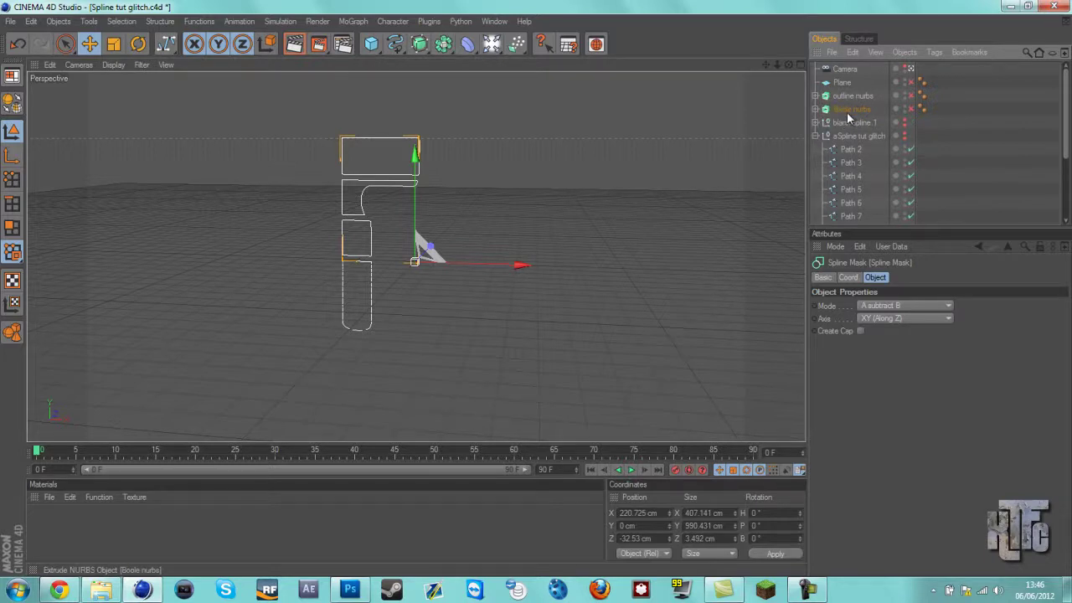
- Duplicate Boole nurbs with its Spline Mask until there are fourteen copies listed below the original
ctrl+drag(848, 119, 850, 171)
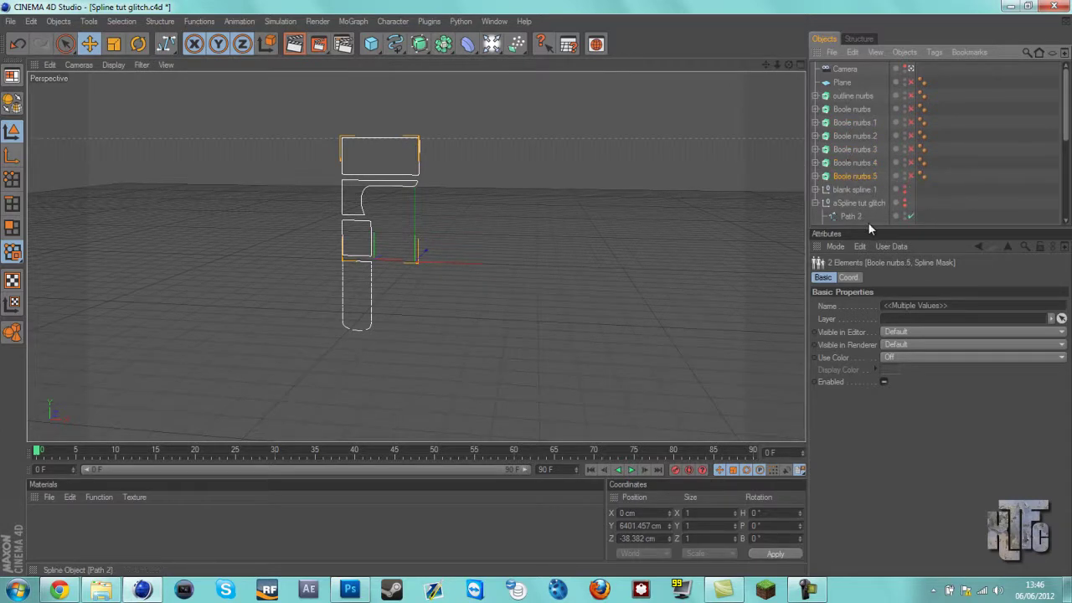
middle_click(868, 233)
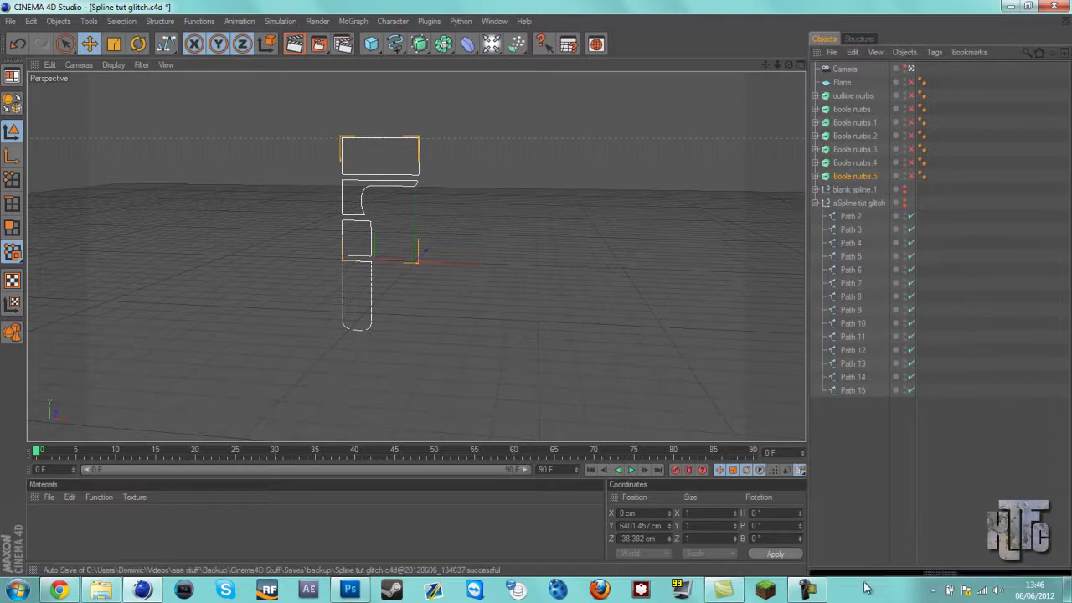
ctrl+drag(850, 179, 847, 299)
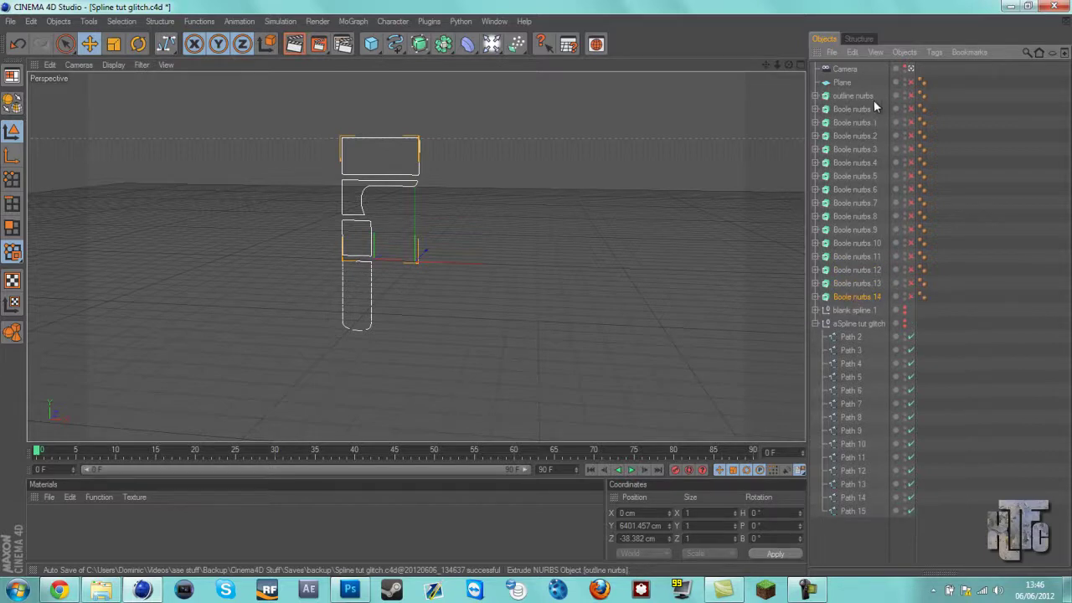
- Replace Path 1 with Path 2 inside the original Boole nurbs' Spline Mask and collapse its hierarchy
click(814, 108)
click(824, 122)
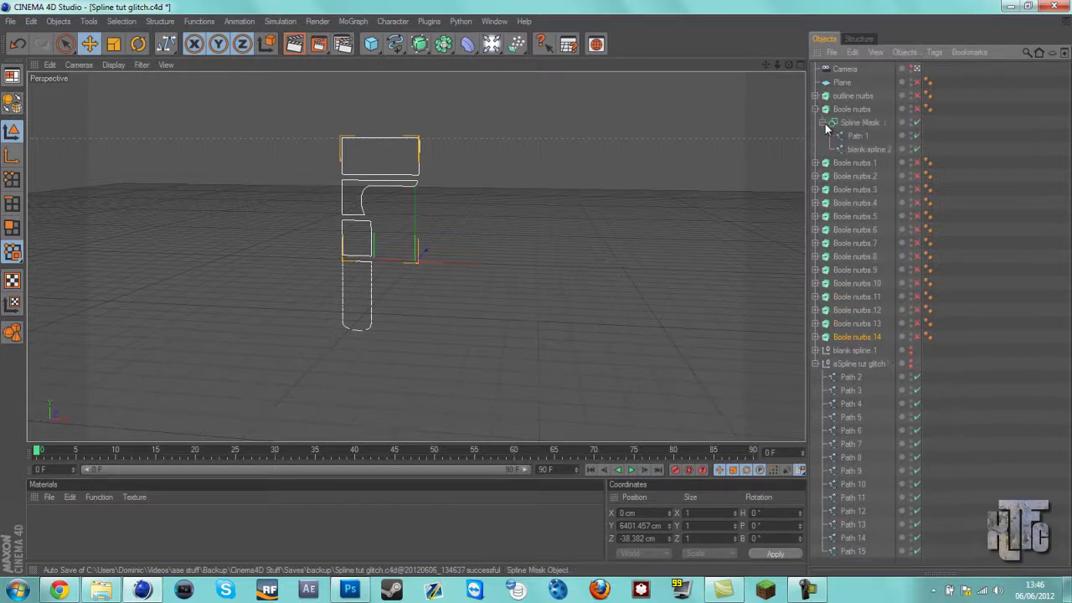
click(847, 375)
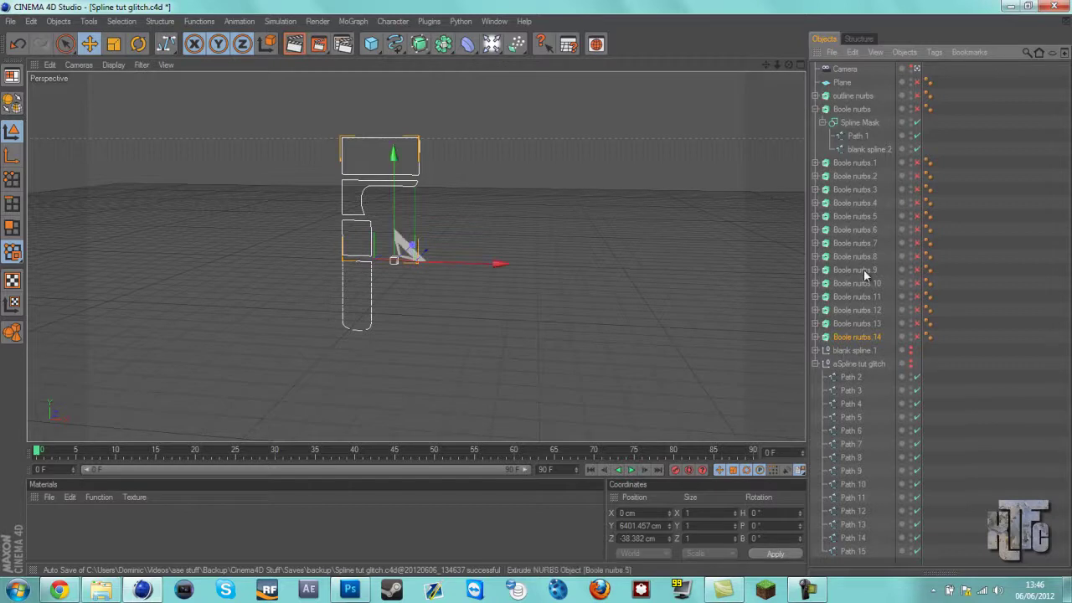
drag(846, 376, 858, 136)
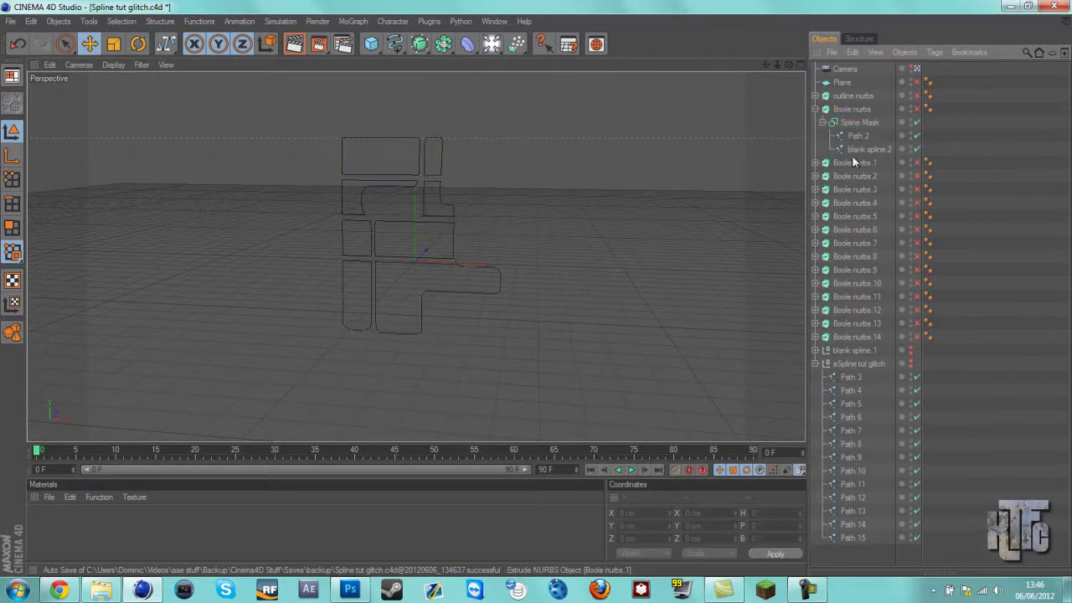
click(814, 109)
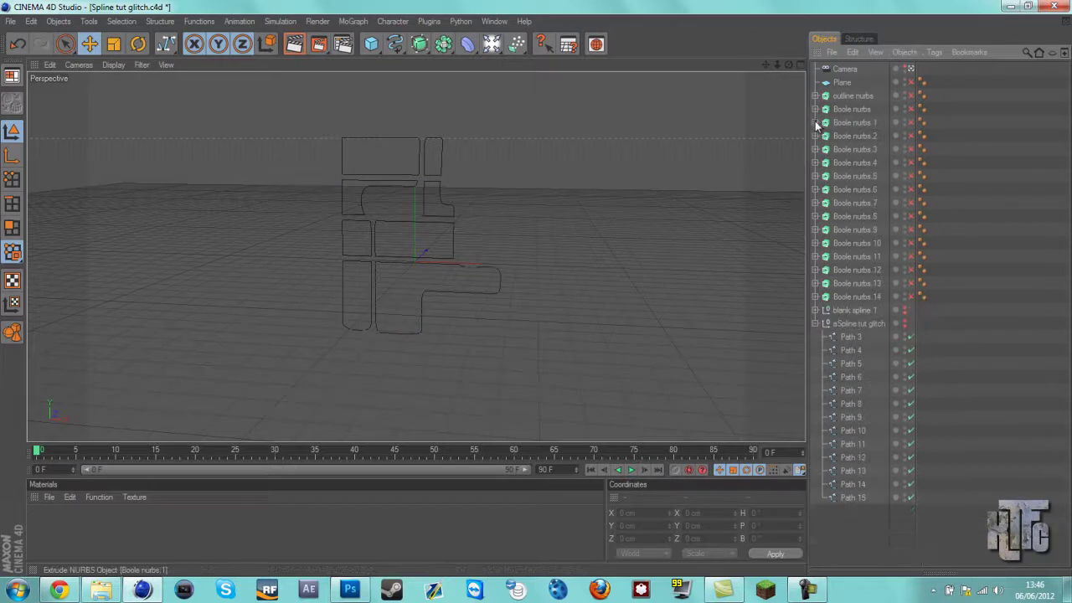
- Move Path 3 into the Spline Mask of Boole nurbs.1 and delete Path 1 from it
click(815, 122)
click(823, 136)
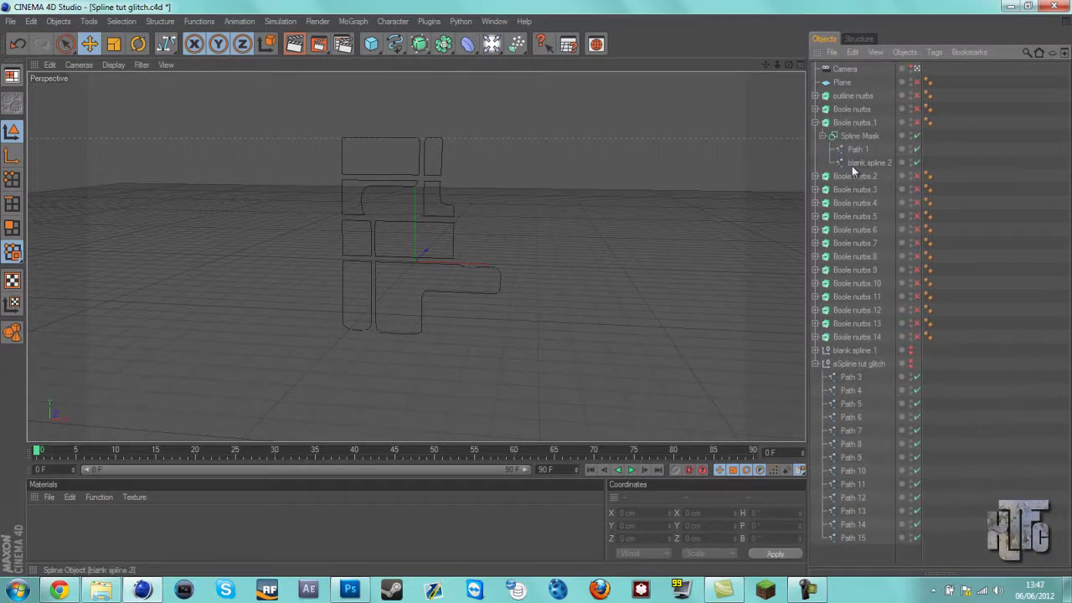
drag(857, 158, 858, 159)
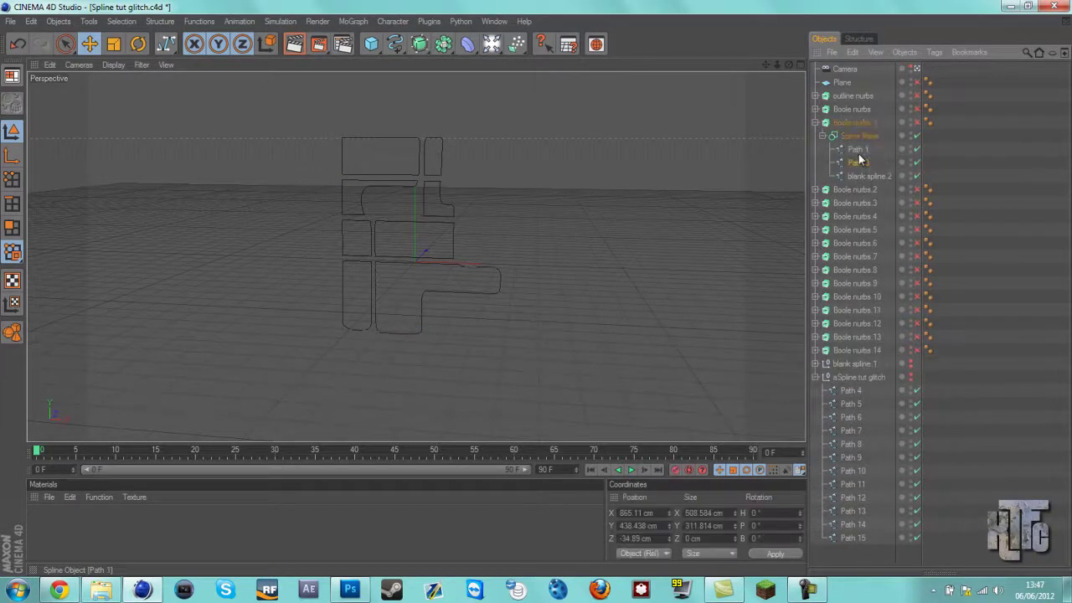
click(858, 151)
key(Delete)
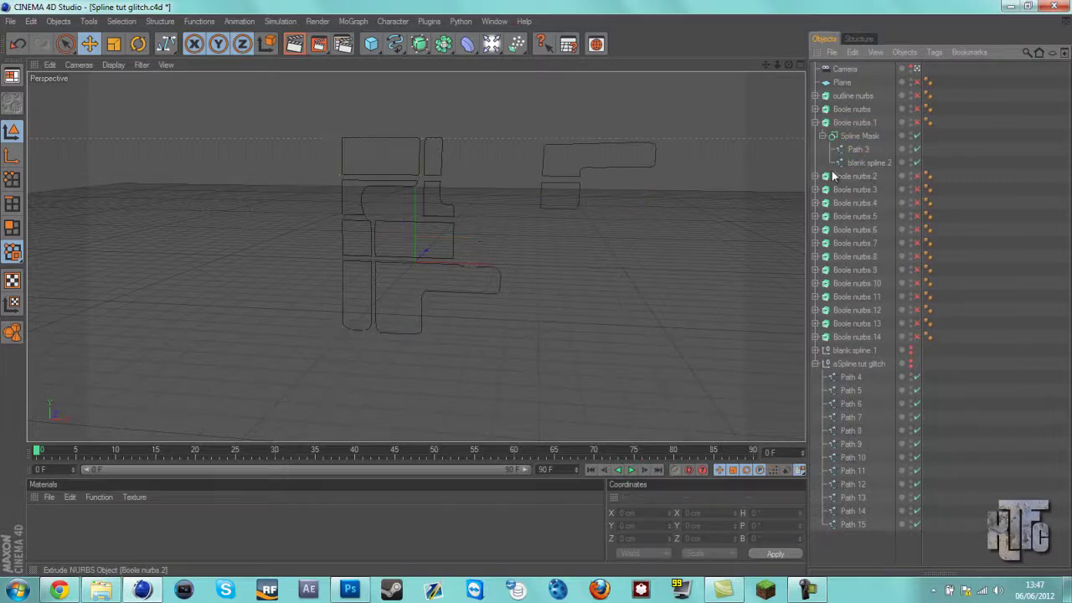
- Replace Path 1 with Path 4 in the Spline Mask of Boole nurbs.2, and collapse Boole nurbs.1 and Boole nurbs.2
click(816, 176)
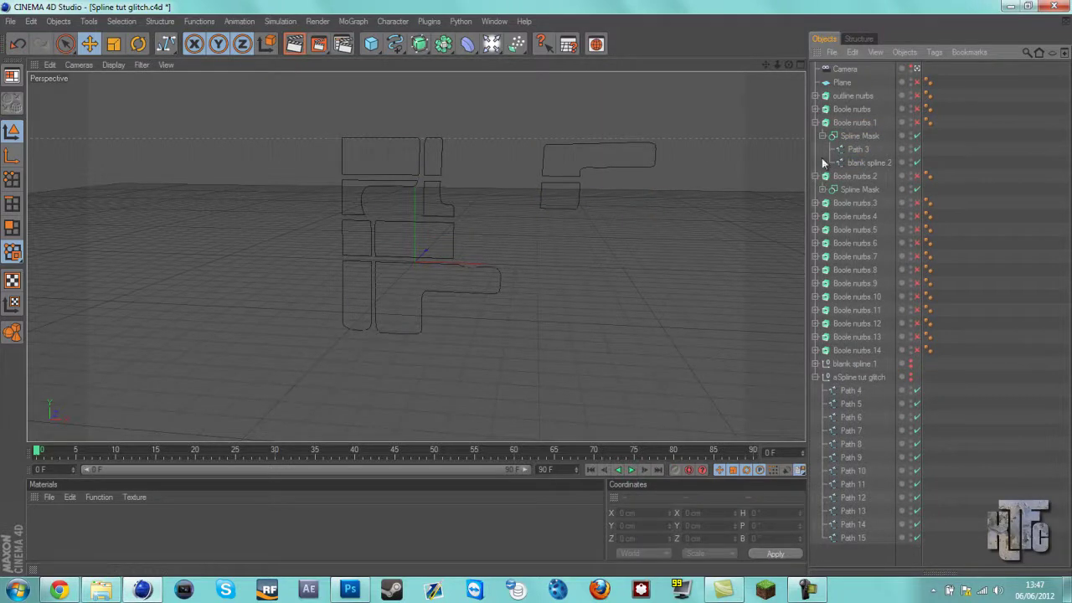
click(823, 190)
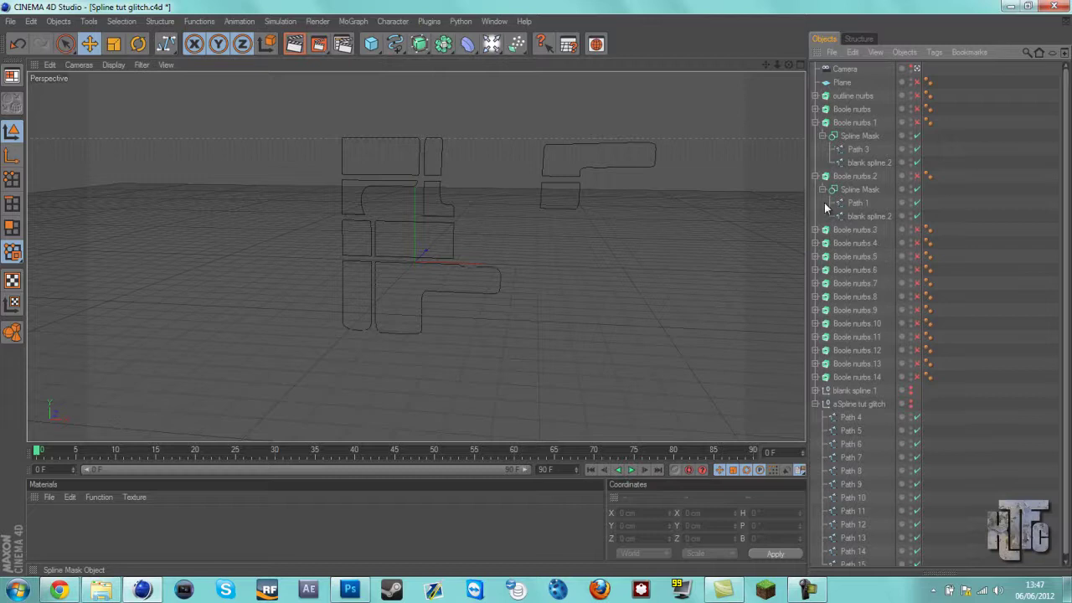
click(858, 417)
drag(857, 204, 857, 204)
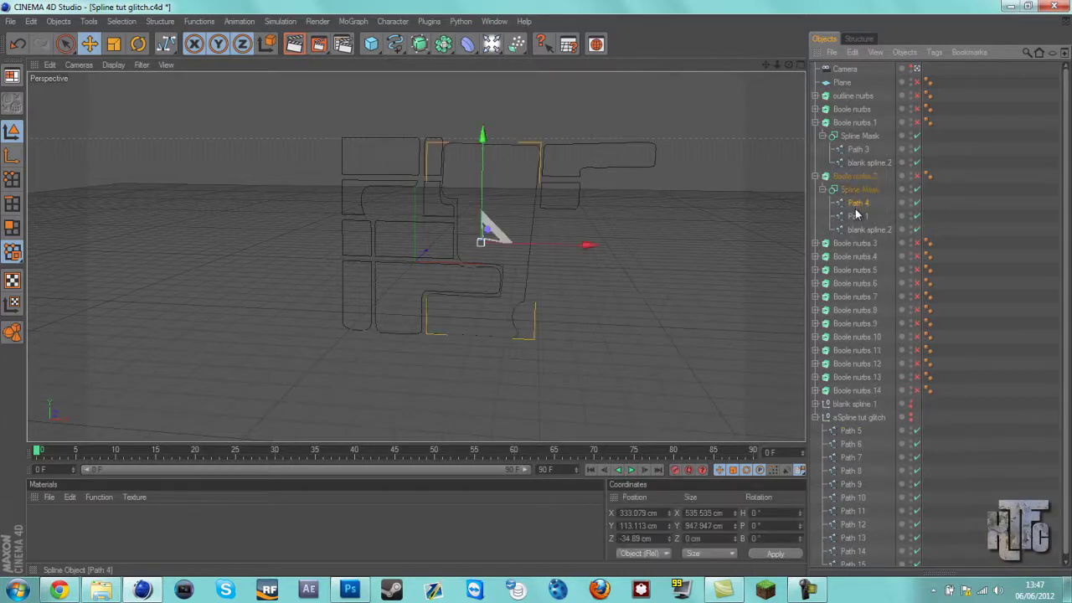
click(816, 178)
click(816, 123)
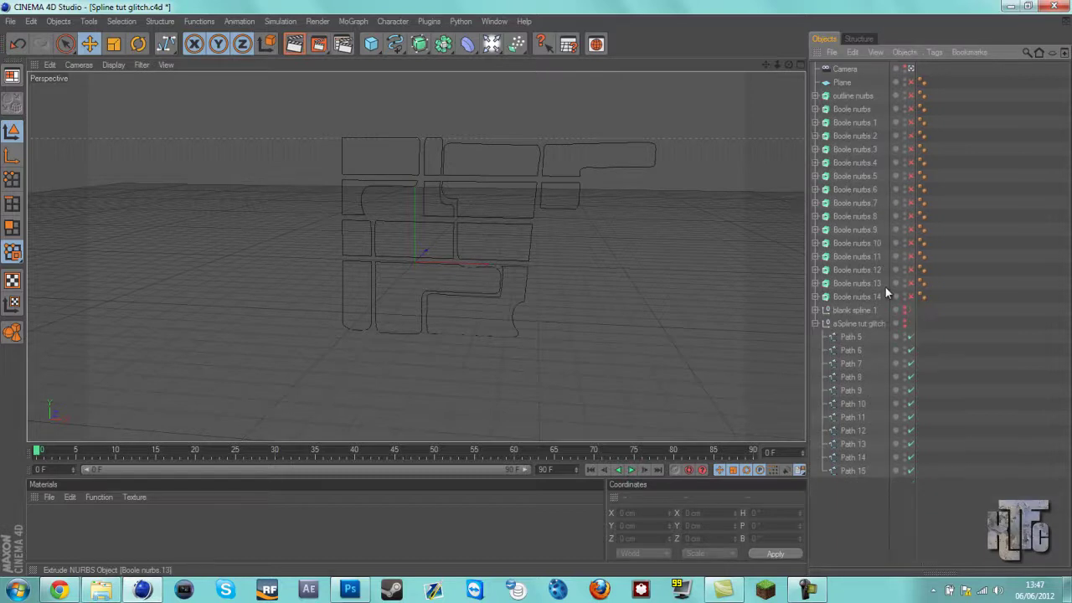
click(816, 136)
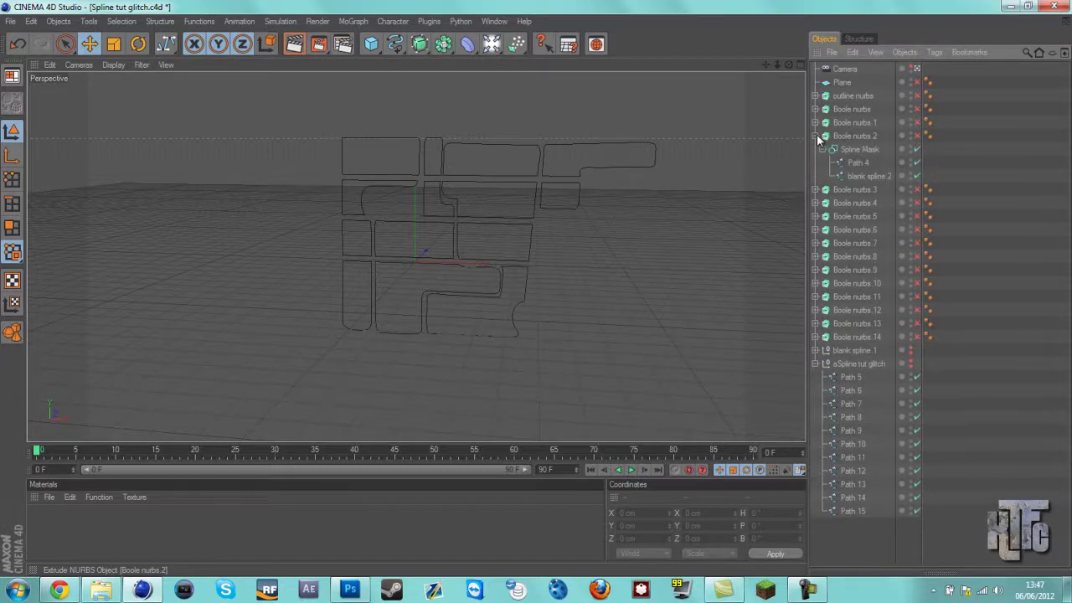
click(816, 136)
- Move Path 5 above blank spline.2 in the Spline Mask of Boole nurbs.3 and delete its Path 1
click(816, 150)
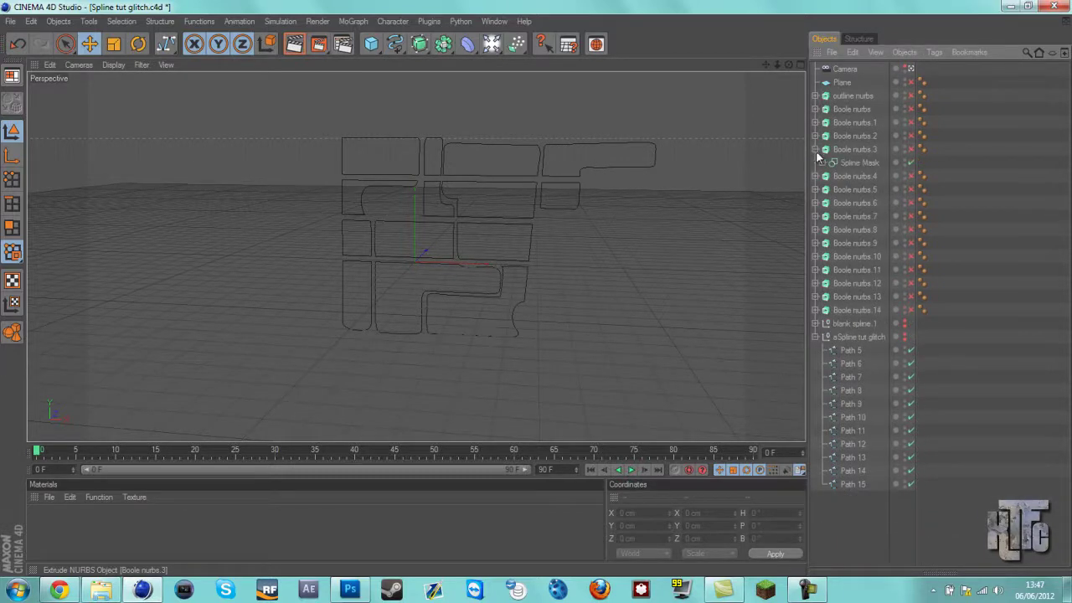
click(821, 163)
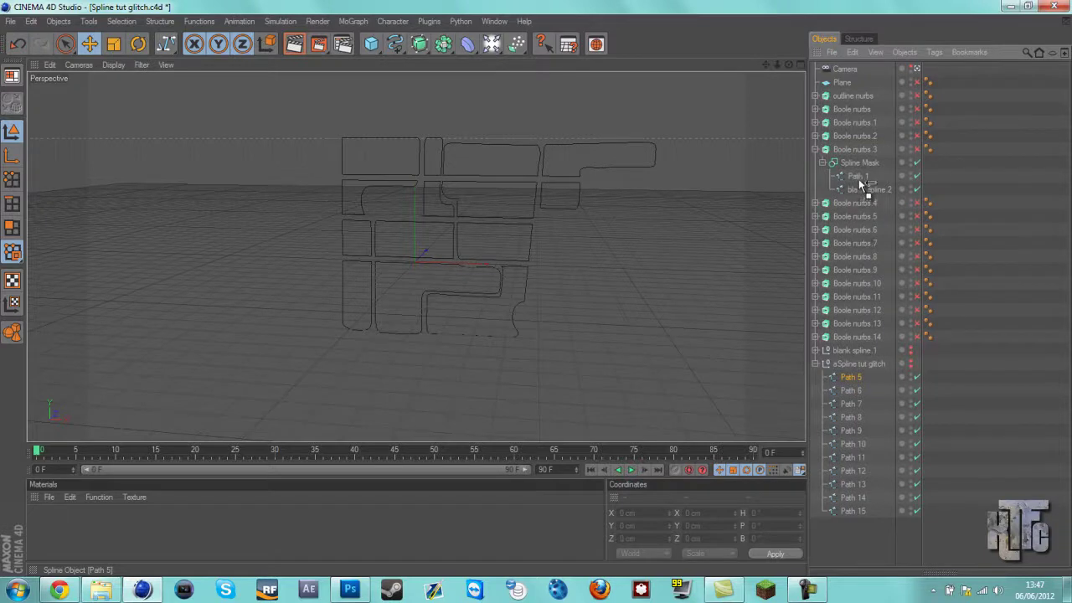
drag(858, 179, 858, 180)
click(856, 178)
key(Delete)
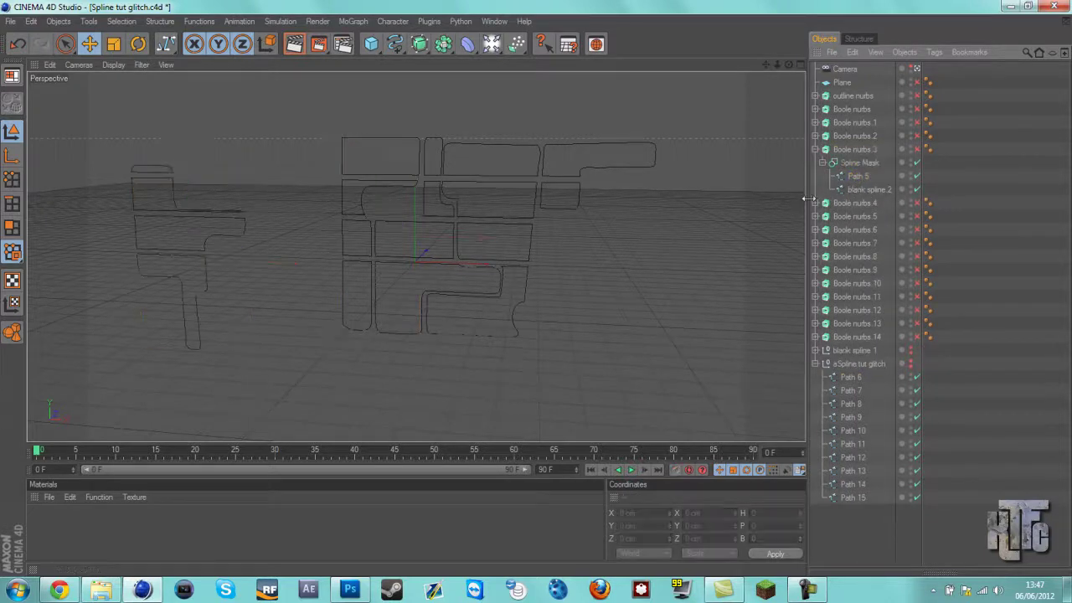
- Move Path 6 to the start of the Spline Mask in Boole nurbs.4 and delete its Path 1
click(814, 203)
click(822, 216)
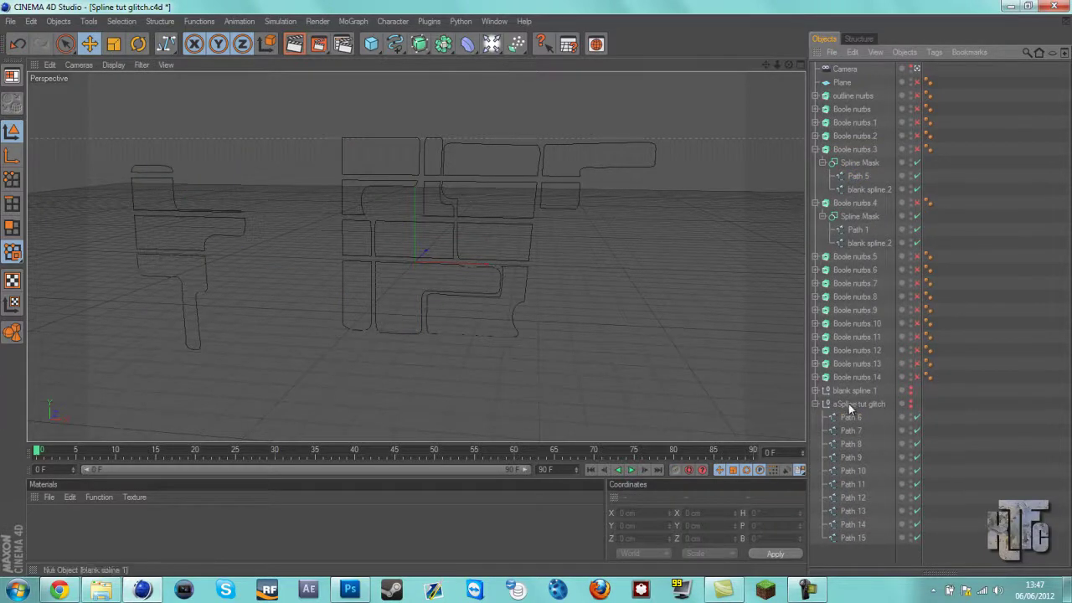
drag(849, 417, 855, 232)
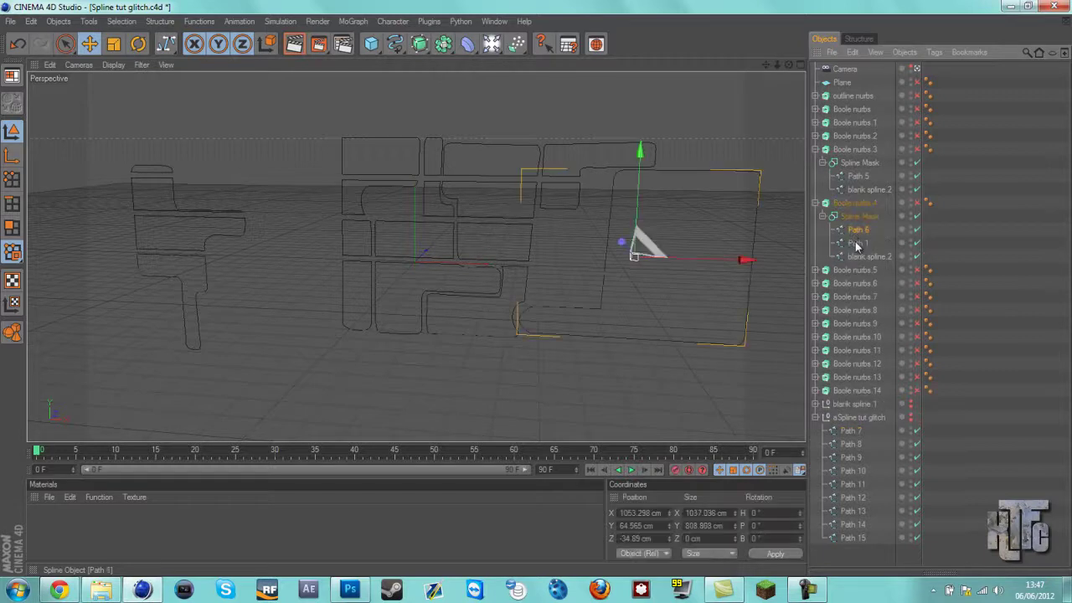
click(855, 242)
key(Delete)
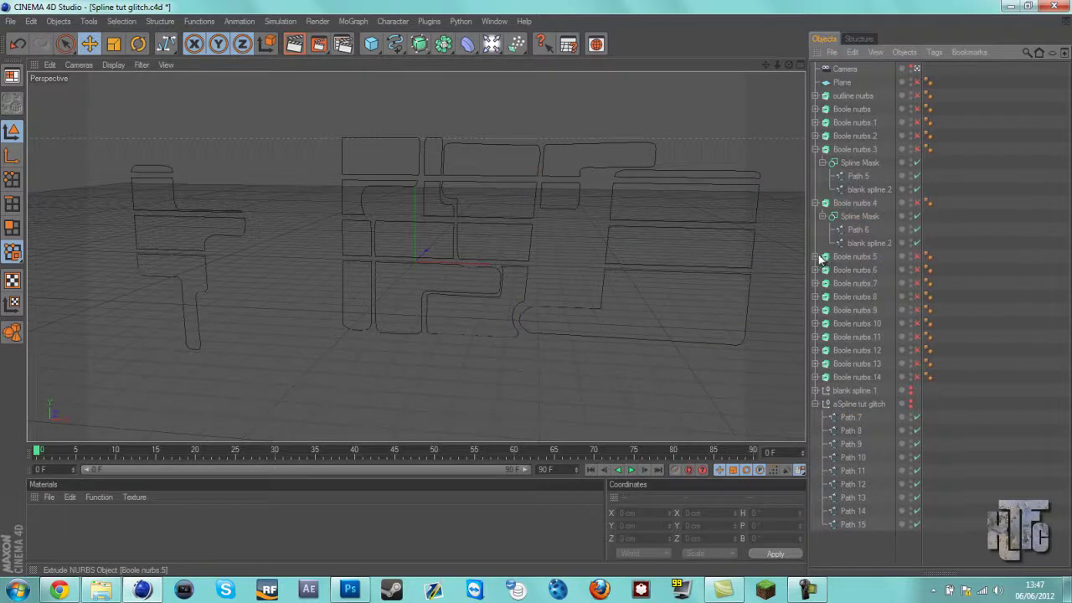
- Replace Path 1 with Path 7 in the Spline Mask of Boole nurbs.5, and collapse Boole nurbs.3 and Boole nurbs.4
click(815, 256)
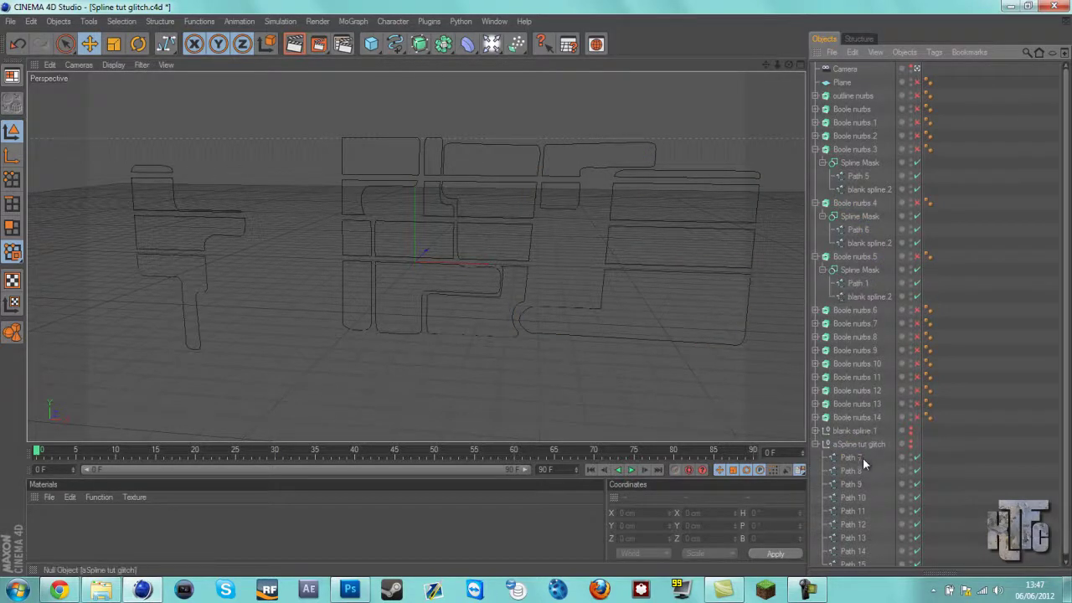
drag(861, 457, 865, 285)
click(863, 296)
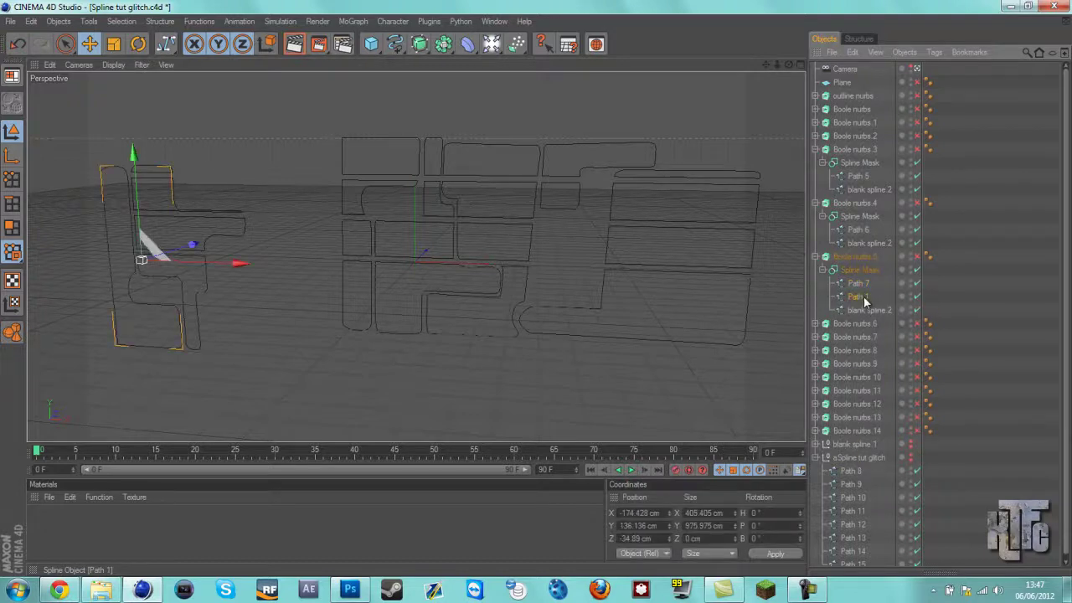
key(Delete)
click(814, 202)
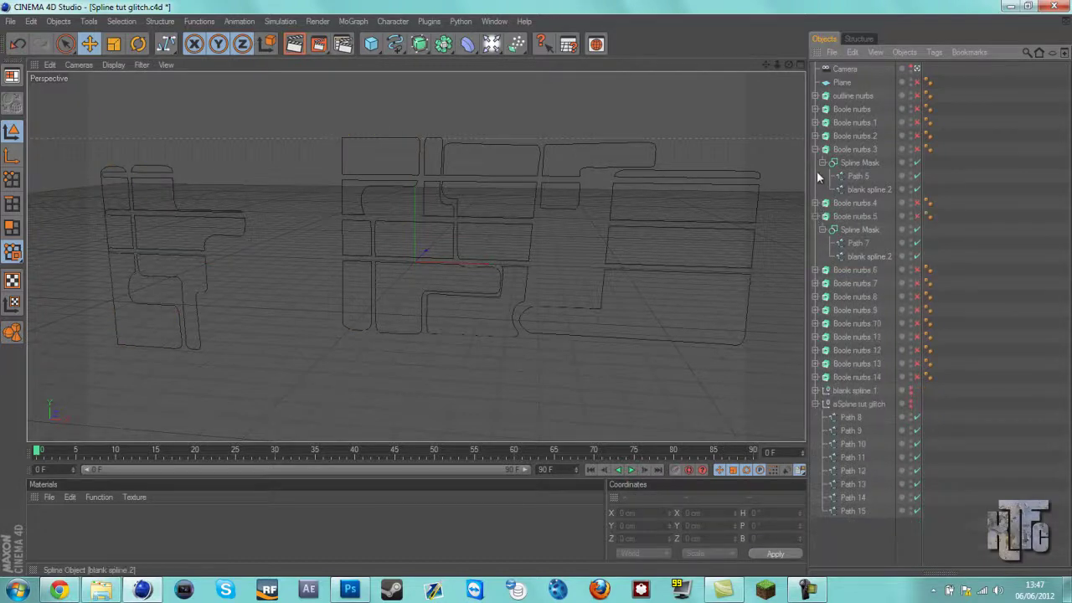
click(815, 149)
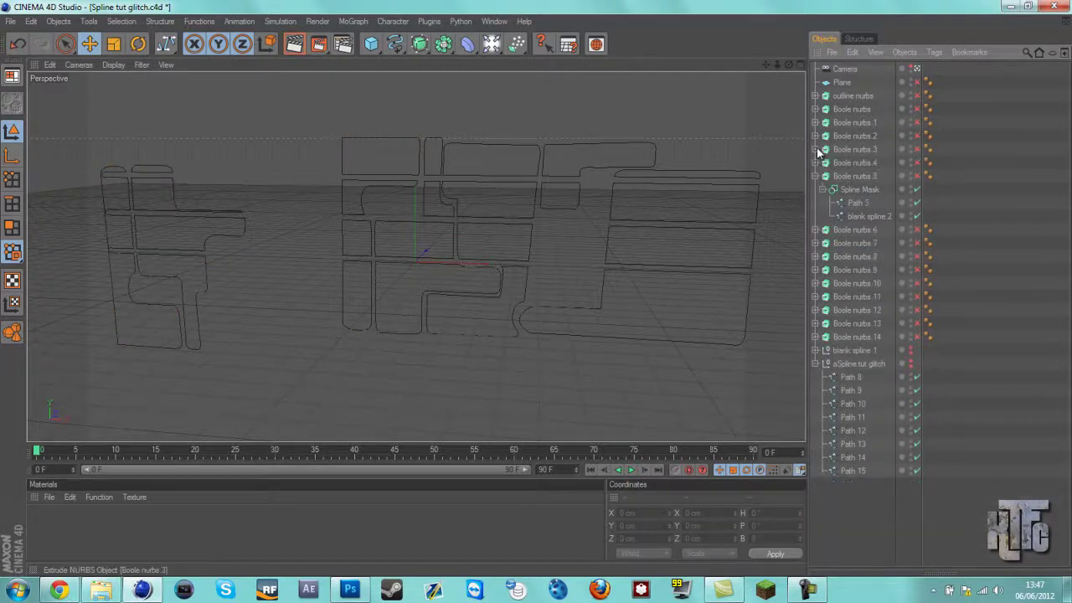
- Replace Path 1 with Path 8 in the Spline Mask of Boole nurbs.6 and with Path 9 in that of Boole nurbs.7
click(815, 230)
click(823, 243)
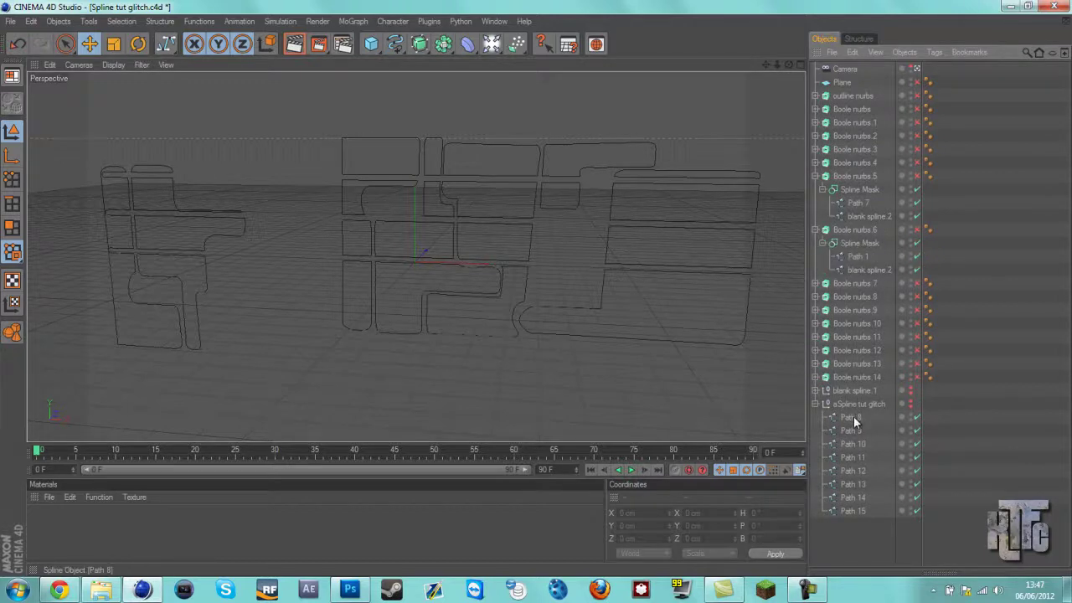
drag(859, 264, 859, 265)
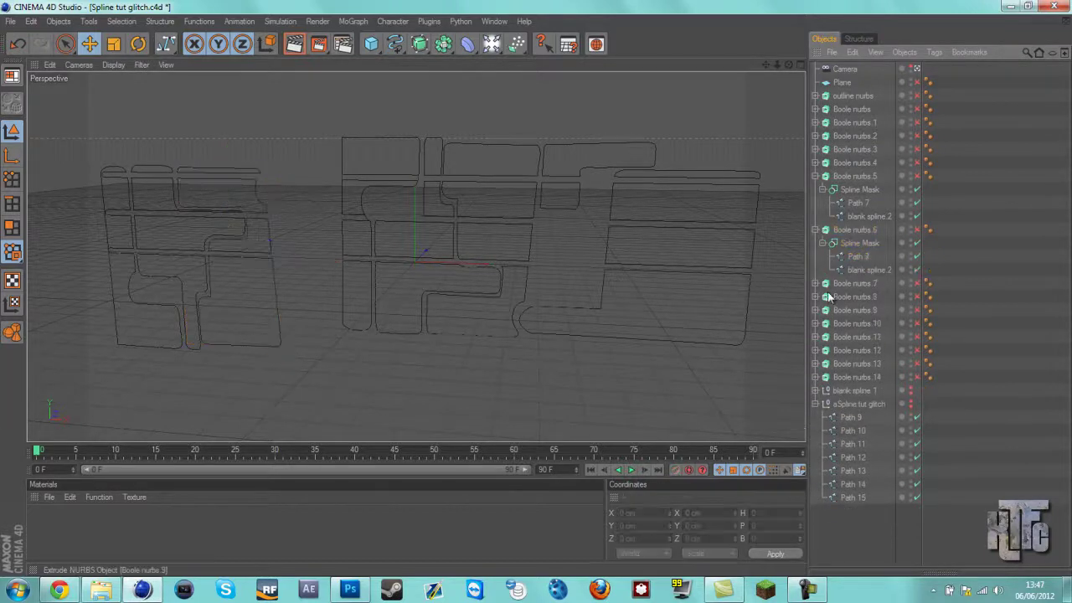
click(815, 287)
click(823, 296)
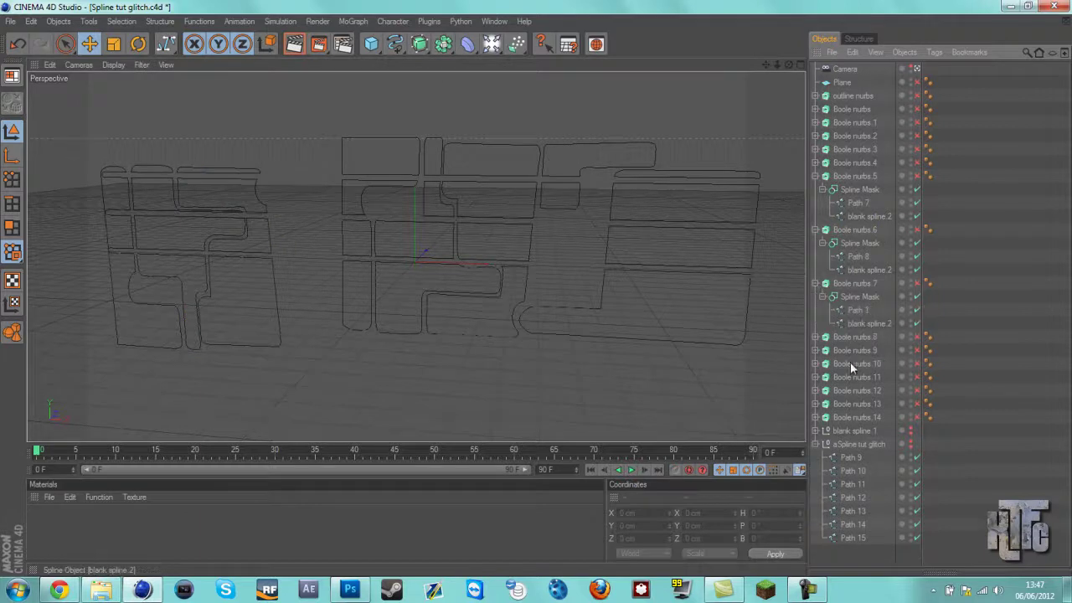
drag(850, 455, 849, 311)
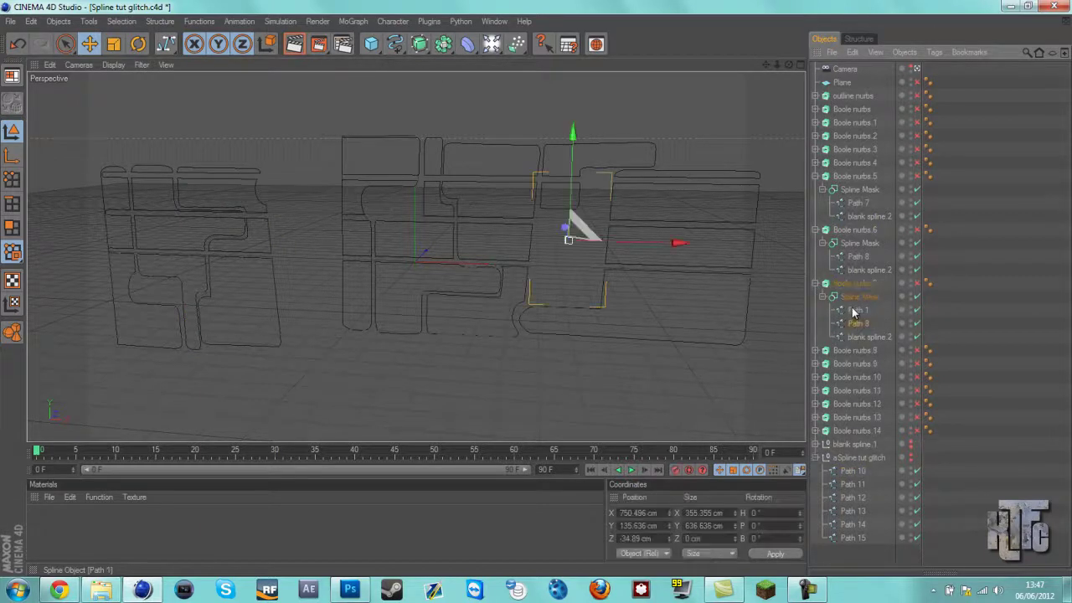
- Replace Path 1 with Path 10 in the Spline Mask of Boole nurbs.8 and with Path 11 in that of Boole nurbs.9
click(816, 336)
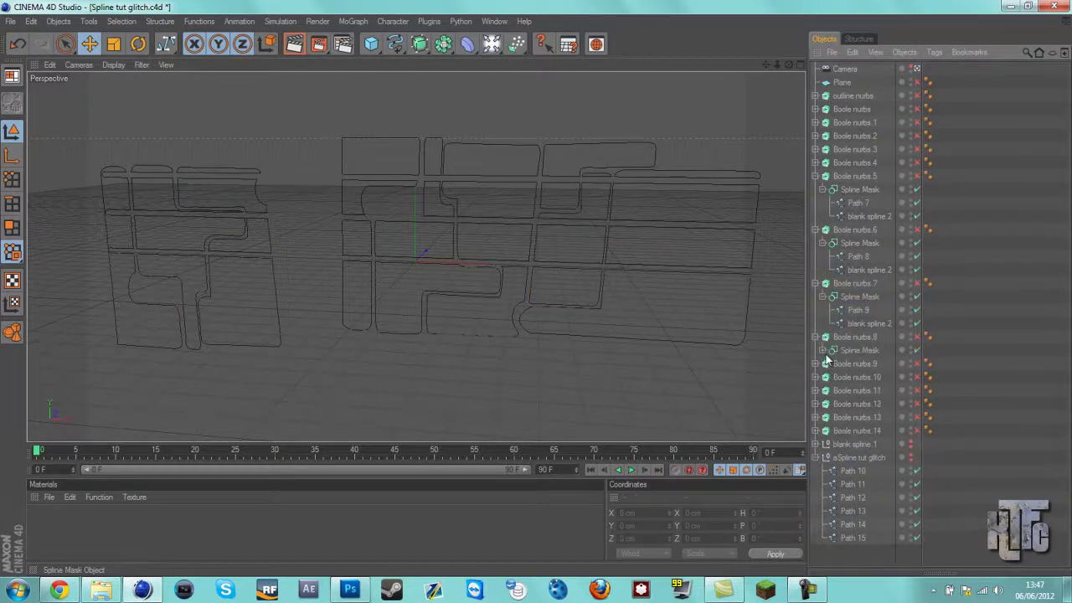
click(823, 350)
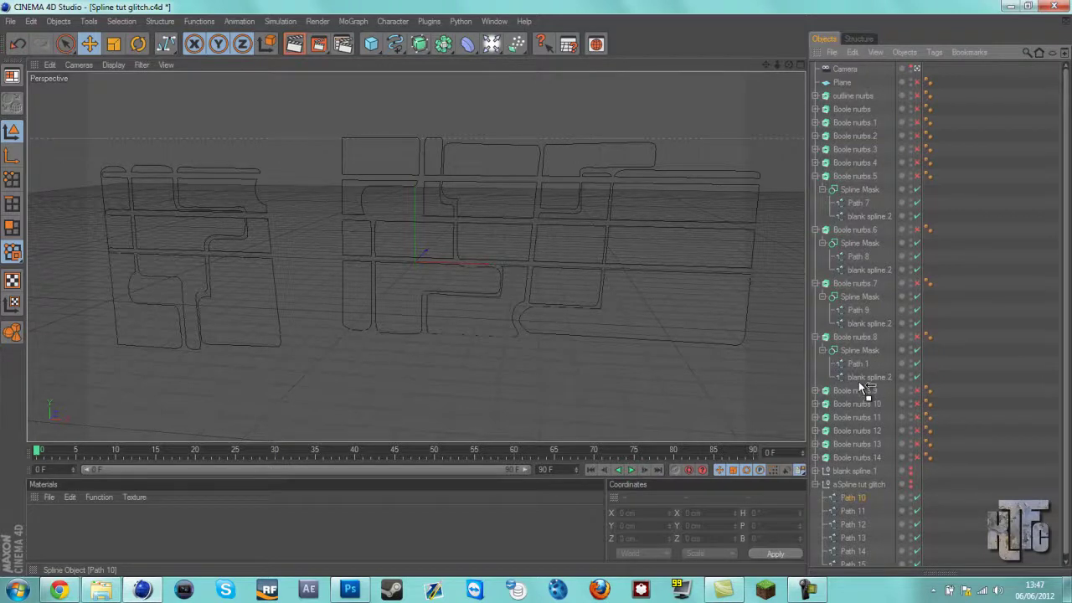
drag(860, 386, 859, 365)
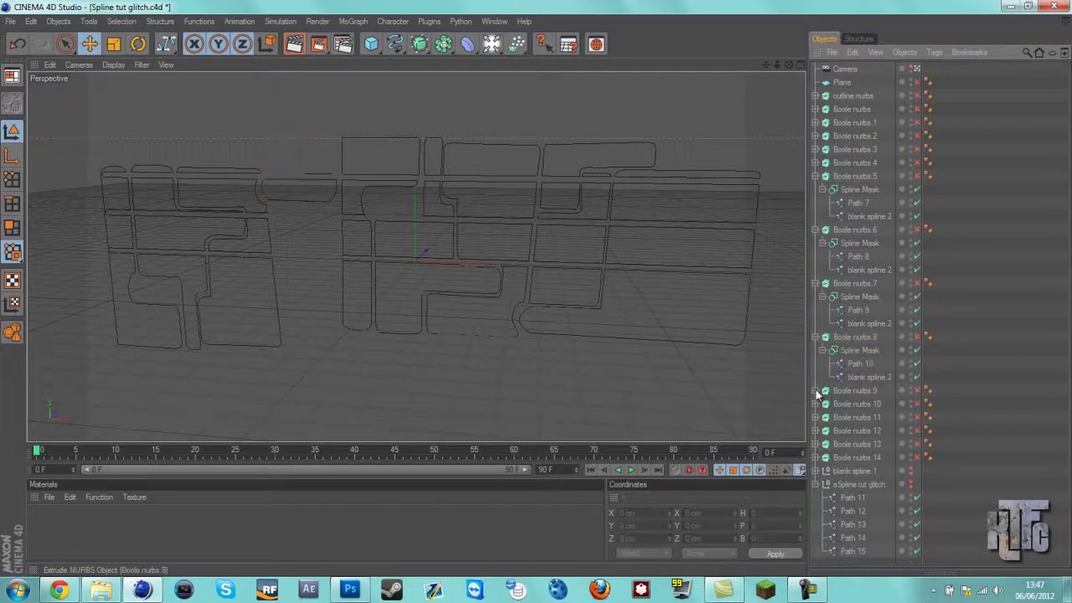
click(816, 390)
click(823, 404)
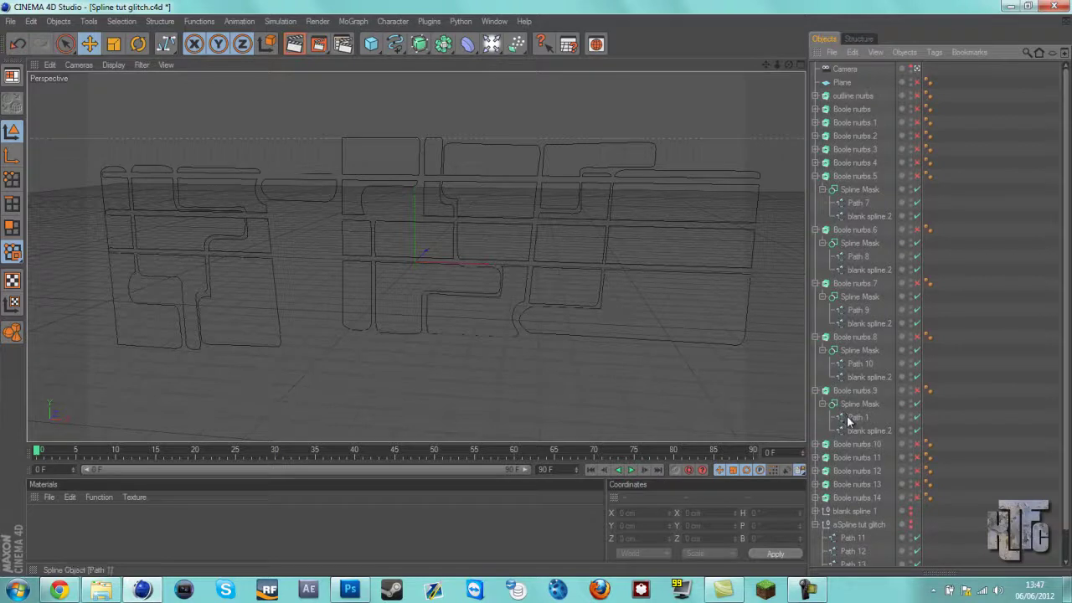
drag(852, 537, 858, 423)
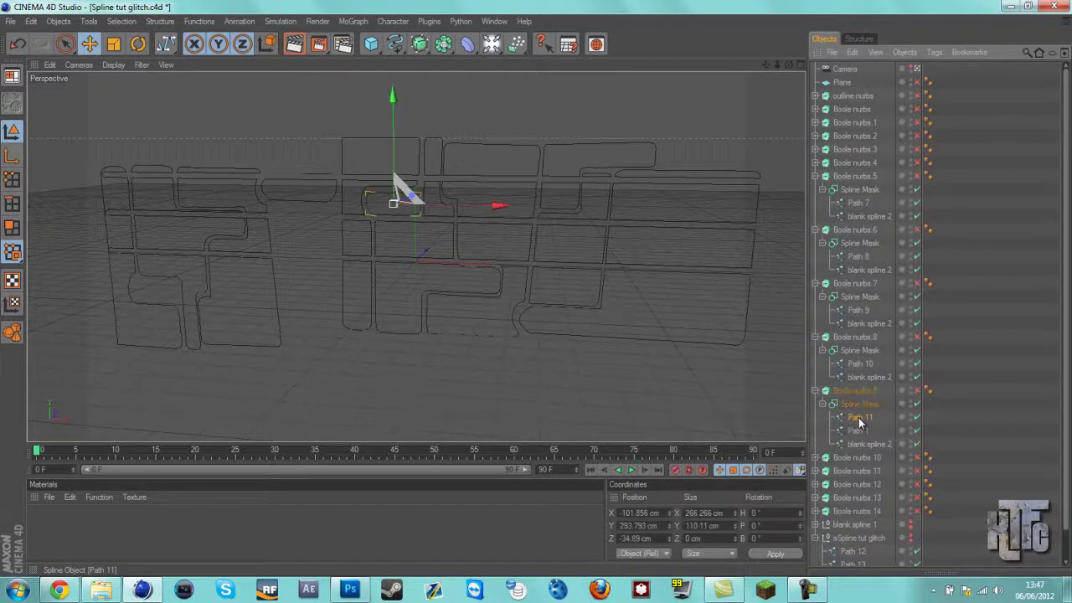
click(858, 430)
key(Delete)
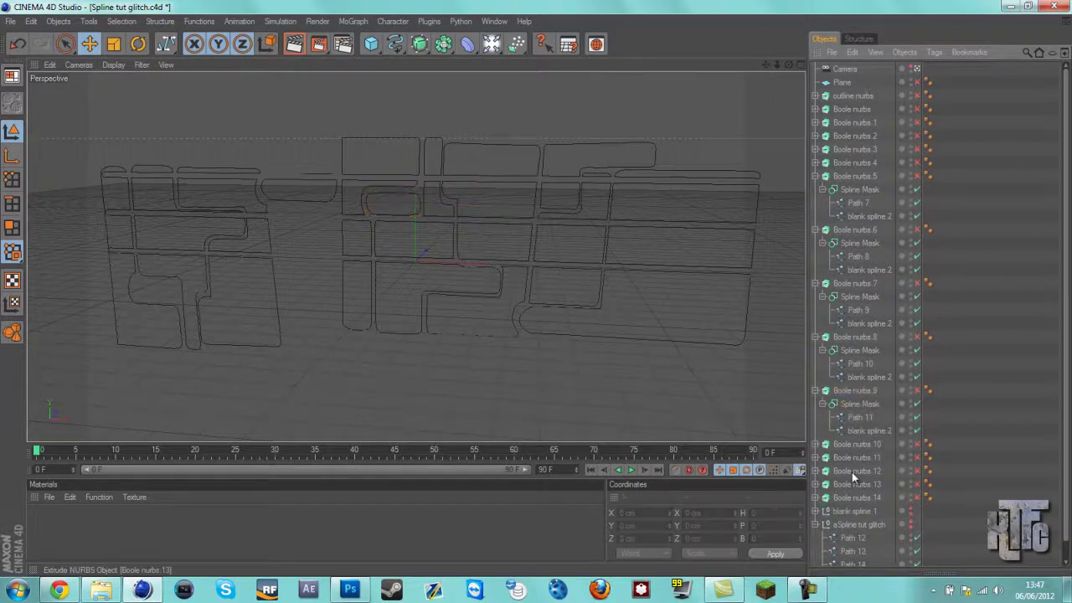
- Collapse the hierarchies of Boole nurbs.5 through Boole nurbs.8 in the object list
click(816, 337)
click(816, 284)
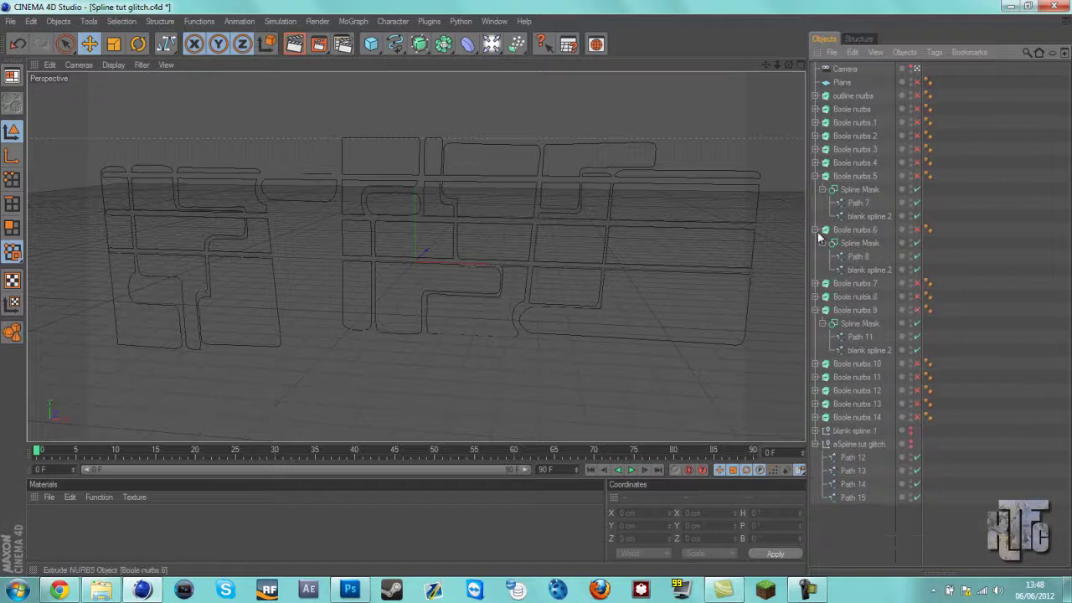
click(816, 230)
click(816, 176)
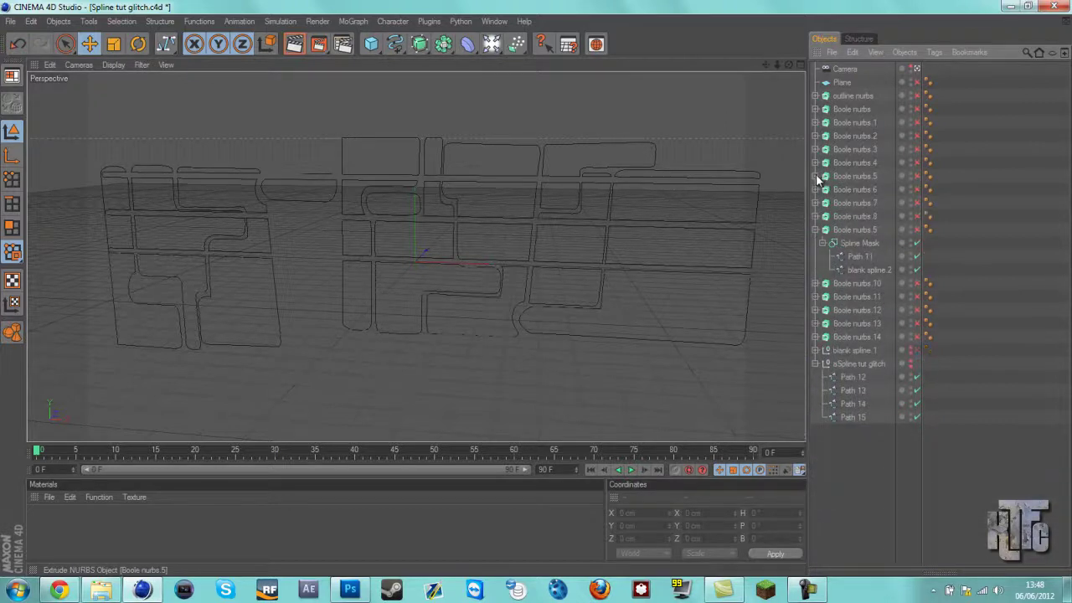
- Replace Path 1 with Path 12 in the Spline Mask of Boole nurbs.10
click(817, 285)
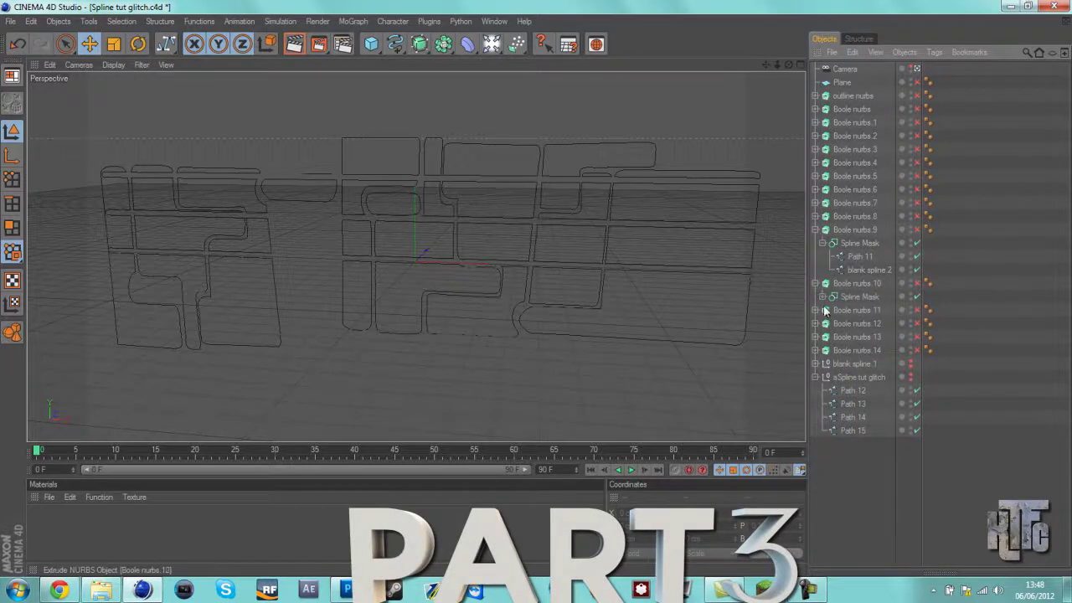
click(823, 296)
drag(855, 417, 852, 331)
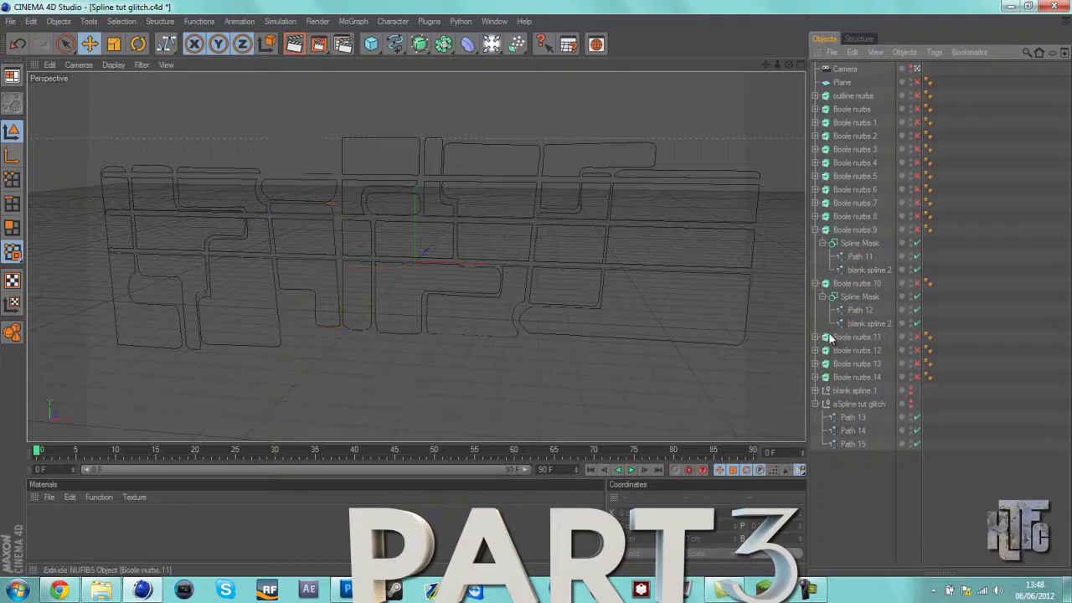
- Expand Boole nurbs.11 and its Spline Mask to reach the Path 1 inside
click(816, 337)
click(822, 350)
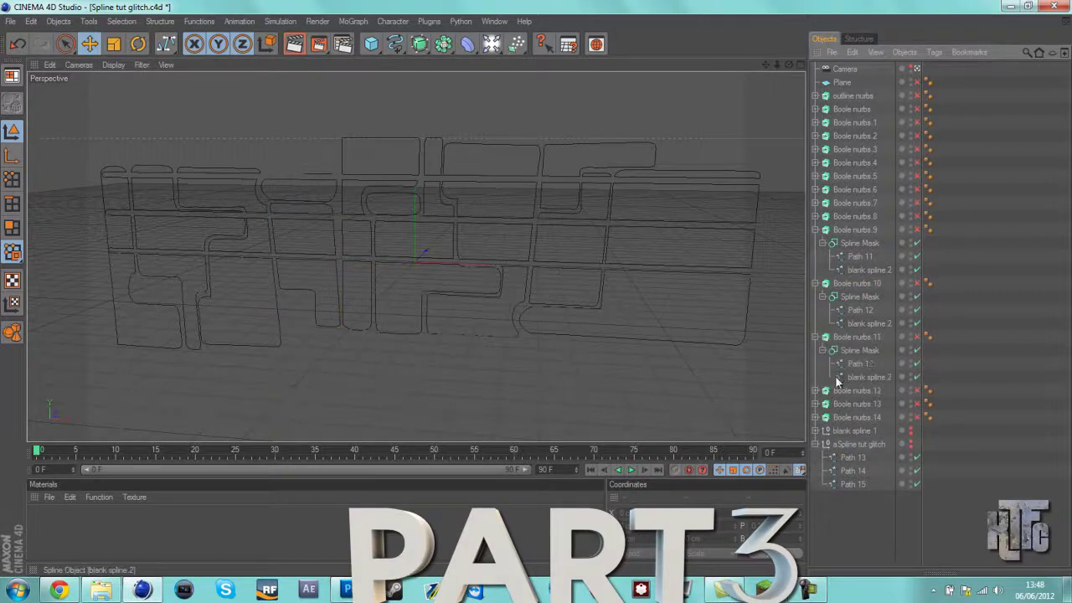